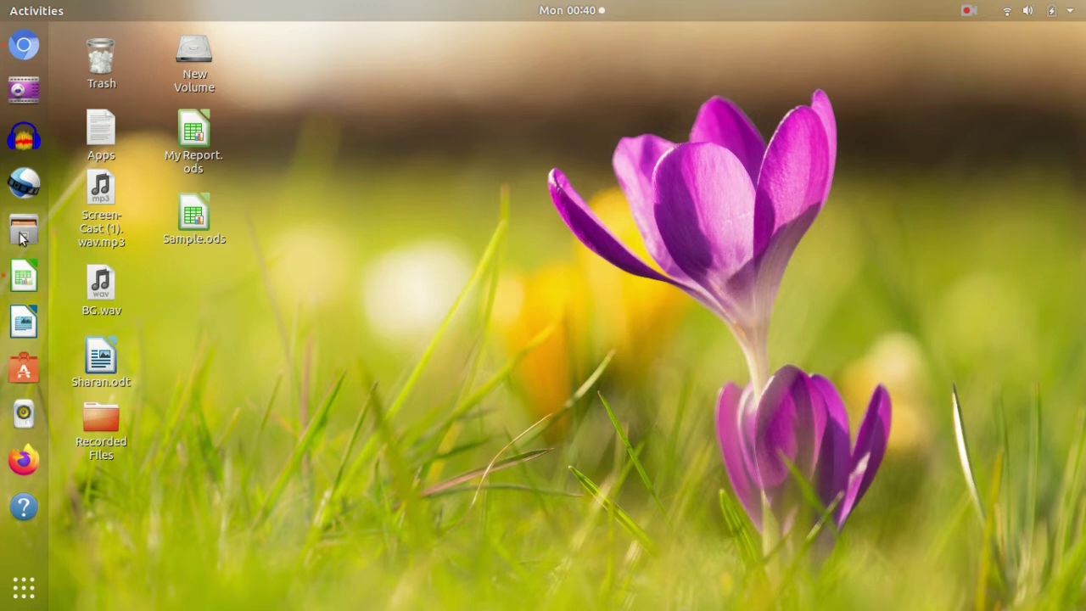
# Restore the Sample.ods window from the LibreOffice Calc icon in the dock
pyautogui.click(24, 276)
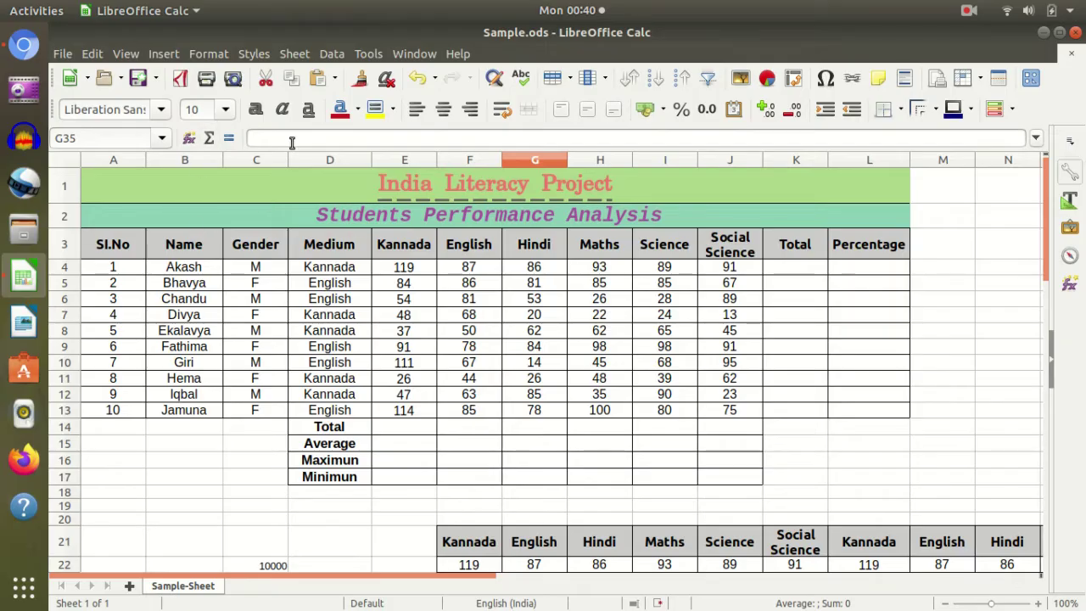
pyautogui.click(399, 331)
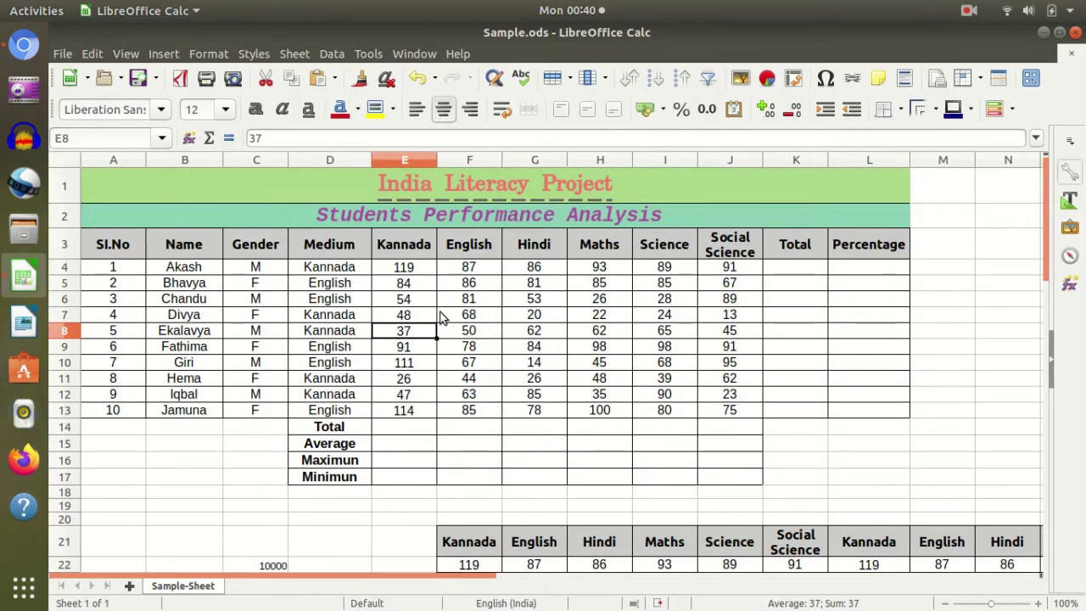
pyautogui.click(348, 301)
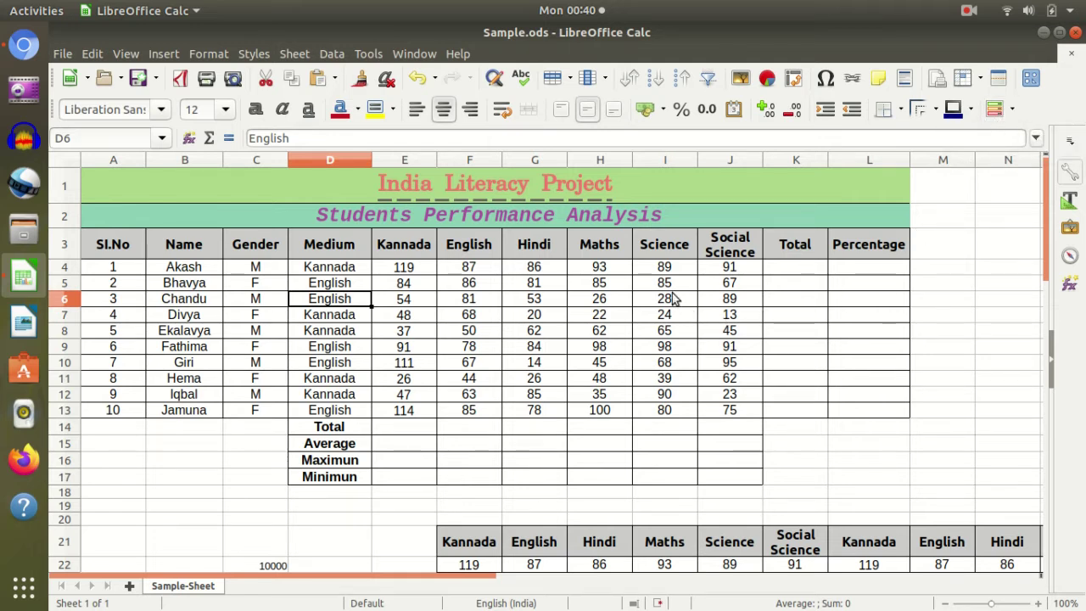
pyautogui.click(734, 347)
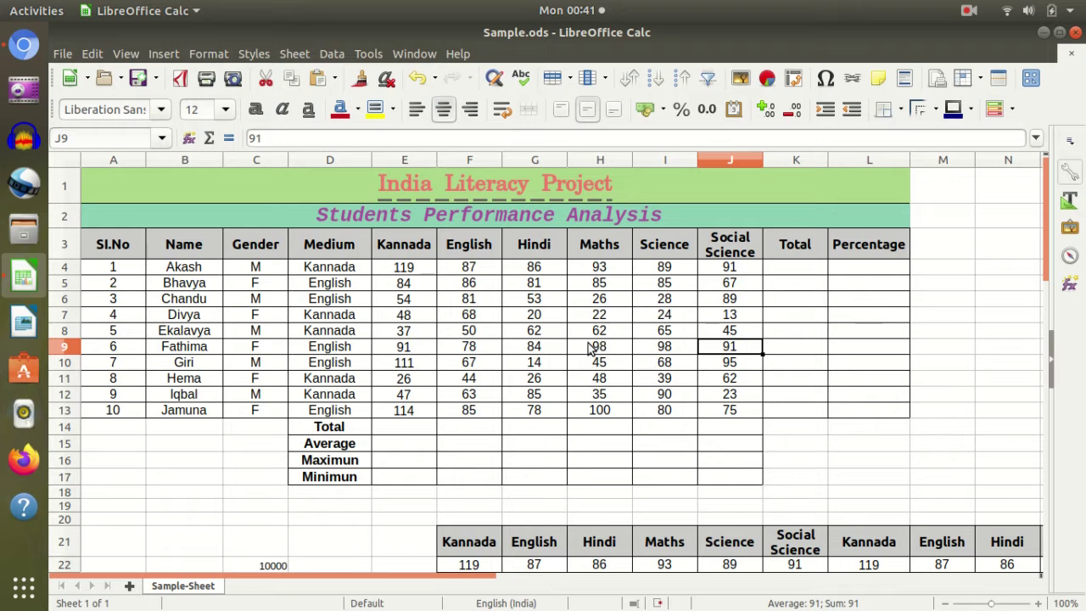
pyautogui.click(514, 315)
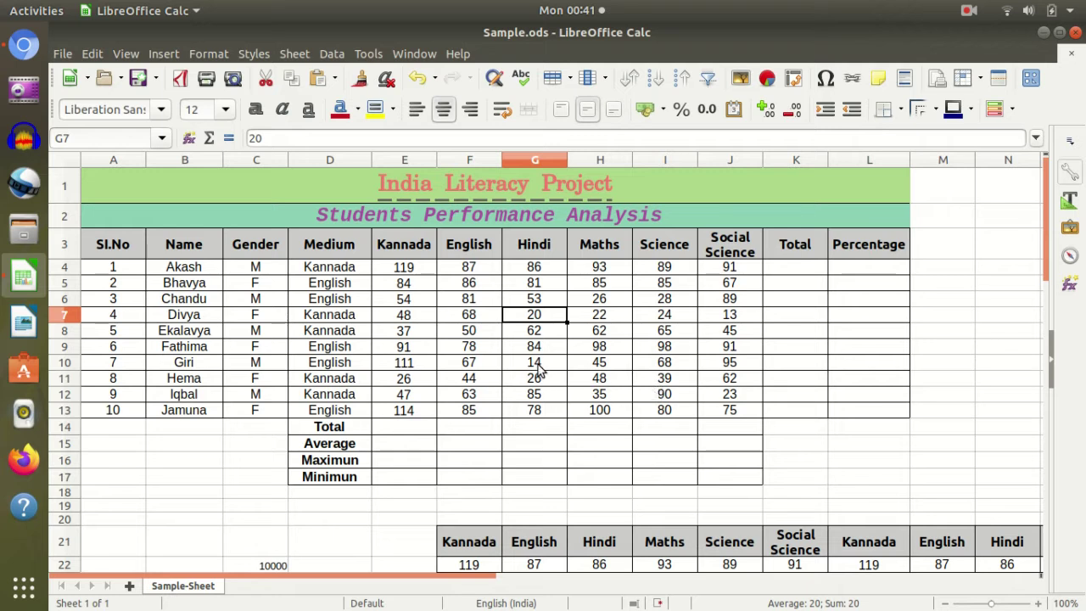
pyautogui.click(454, 397)
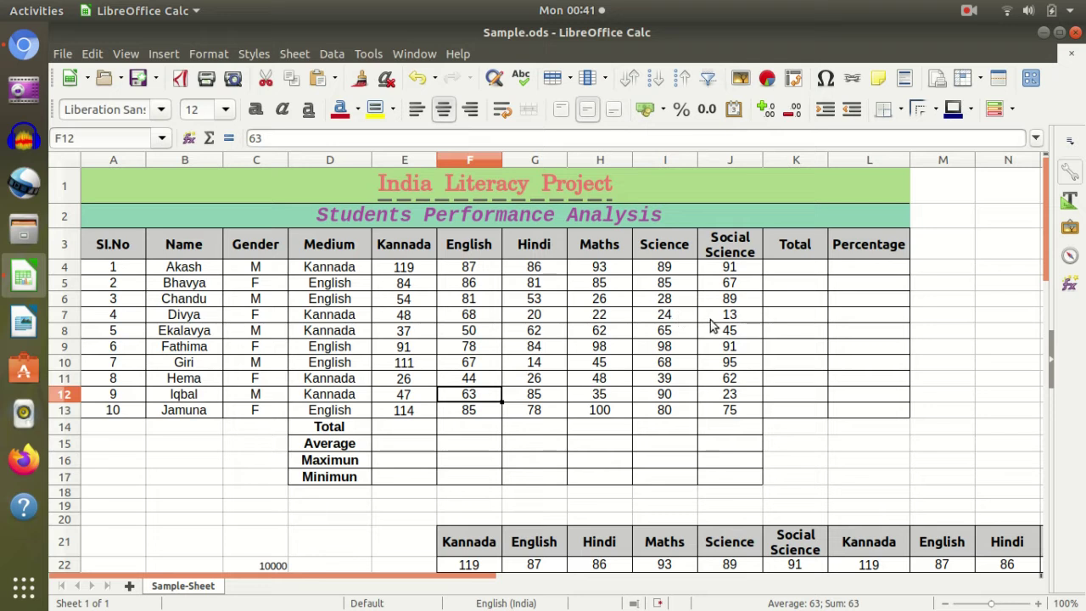
pyautogui.click(369, 335)
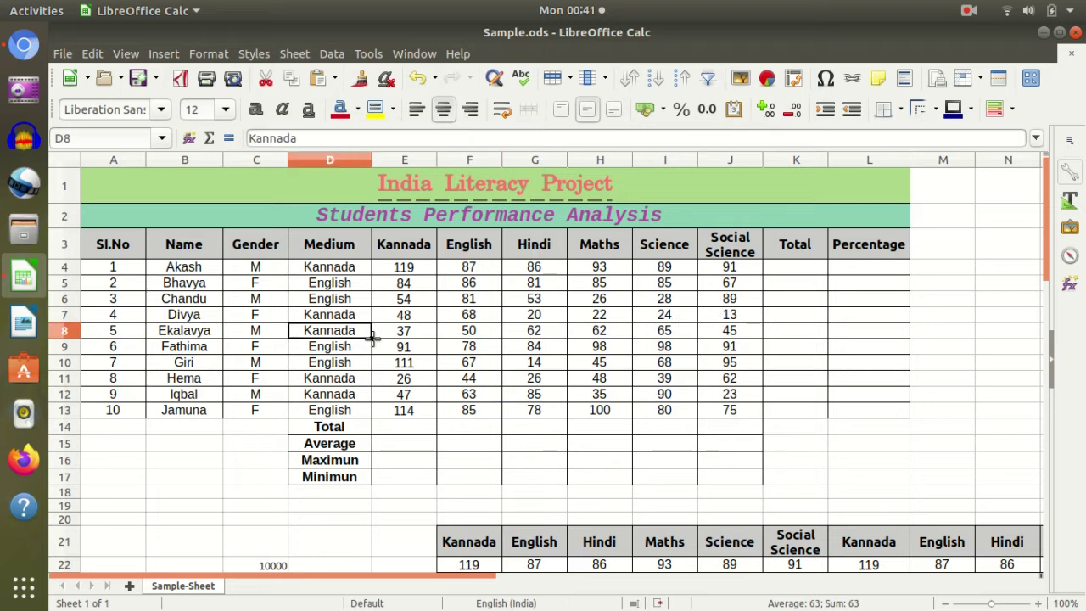
# Select the subject marks E4:J13 and look through the Number Format menu without changing anything
pyautogui.click(230, 331)
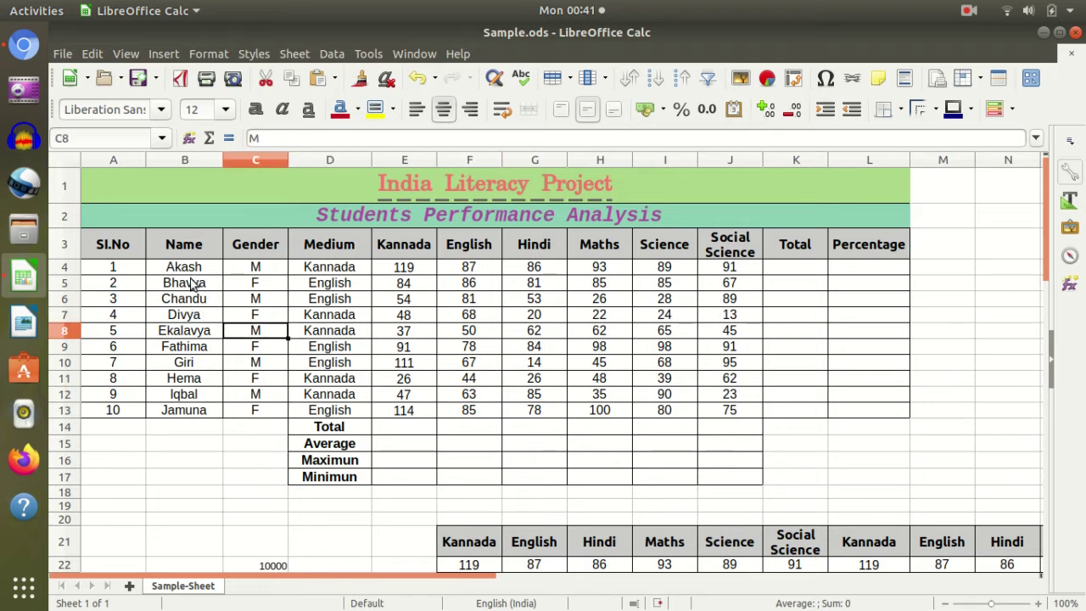
pyautogui.moveTo(174, 267)
pyautogui.mouseDown()
pyautogui.moveTo(321, 361)
pyautogui.moveTo(339, 482)
pyautogui.mouseUp()
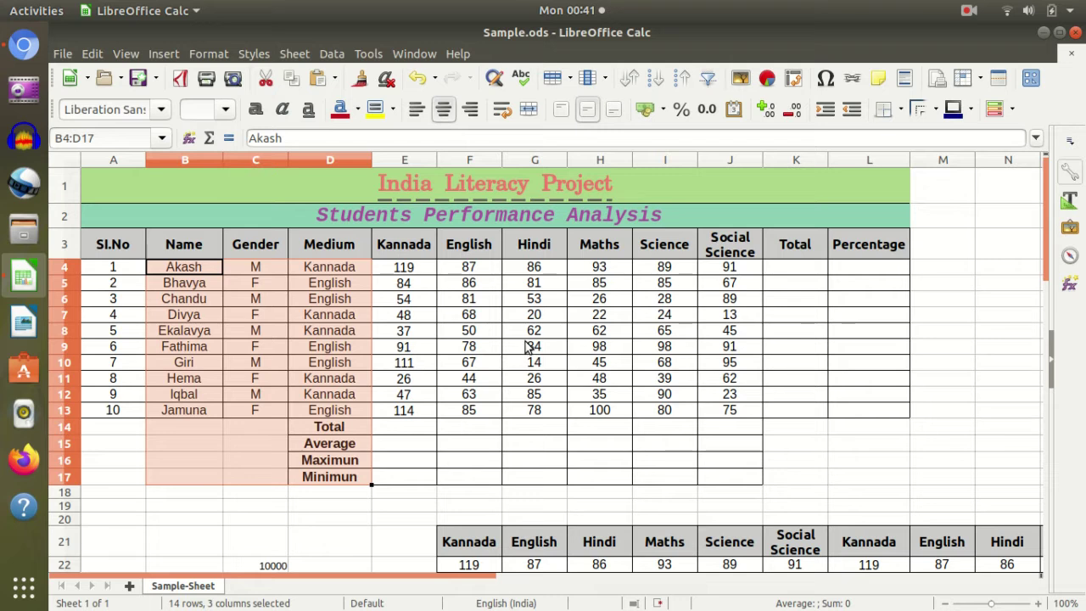
pyautogui.click(574, 365)
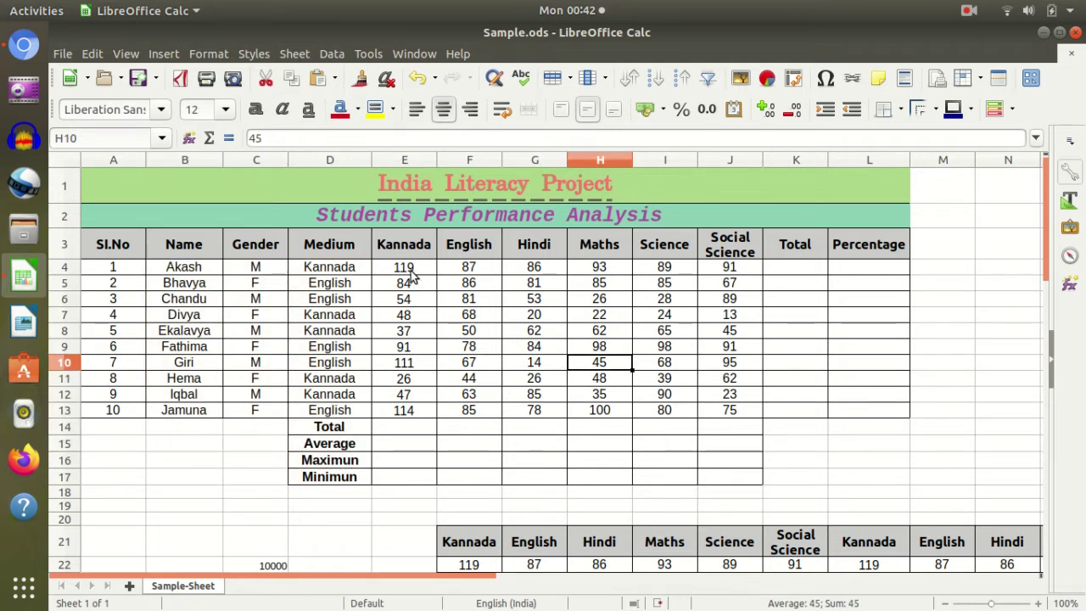
pyautogui.moveTo(409, 271); pyautogui.dragTo(726, 418)
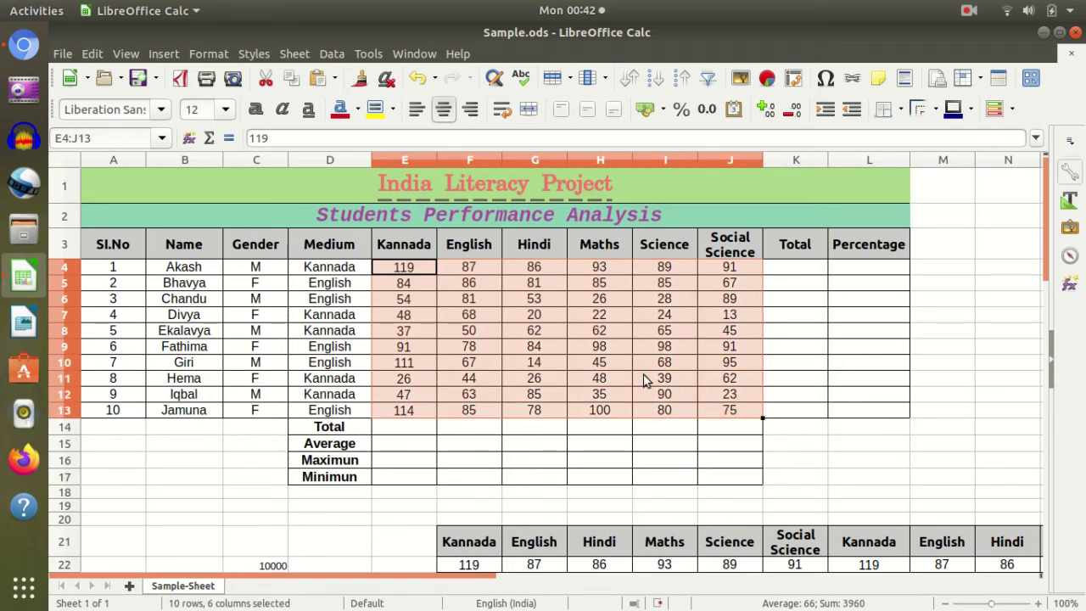
pyautogui.click(219, 56)
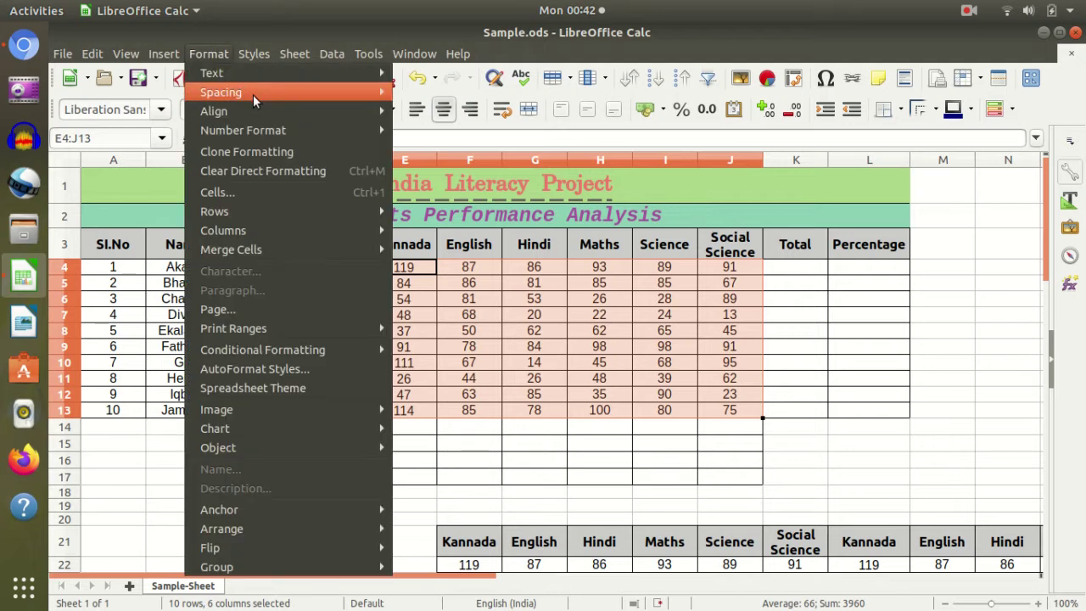
pyautogui.moveTo(300, 127)
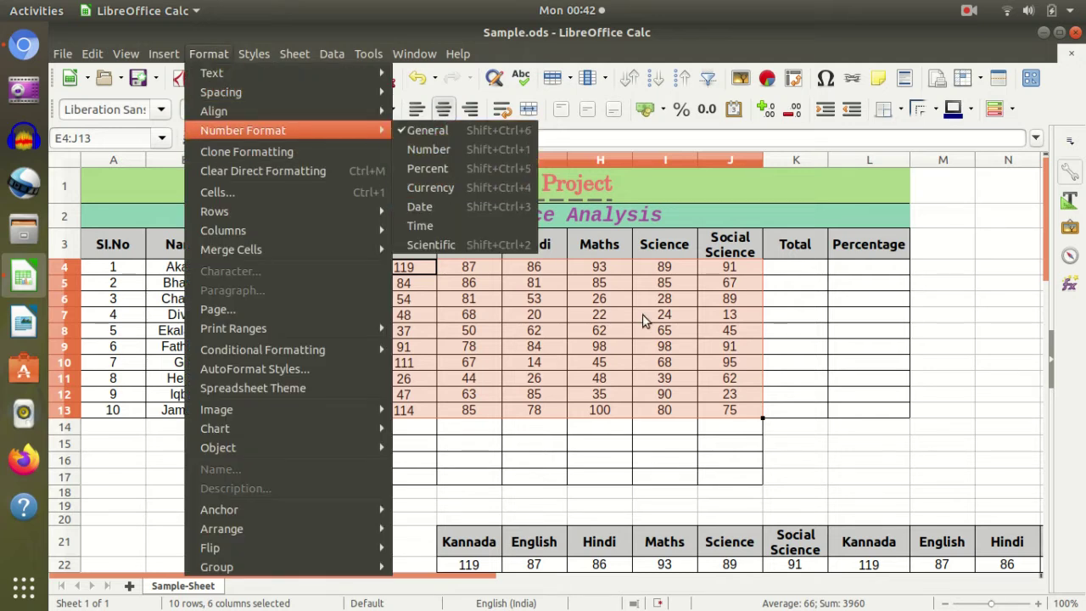
pyautogui.click(558, 333)
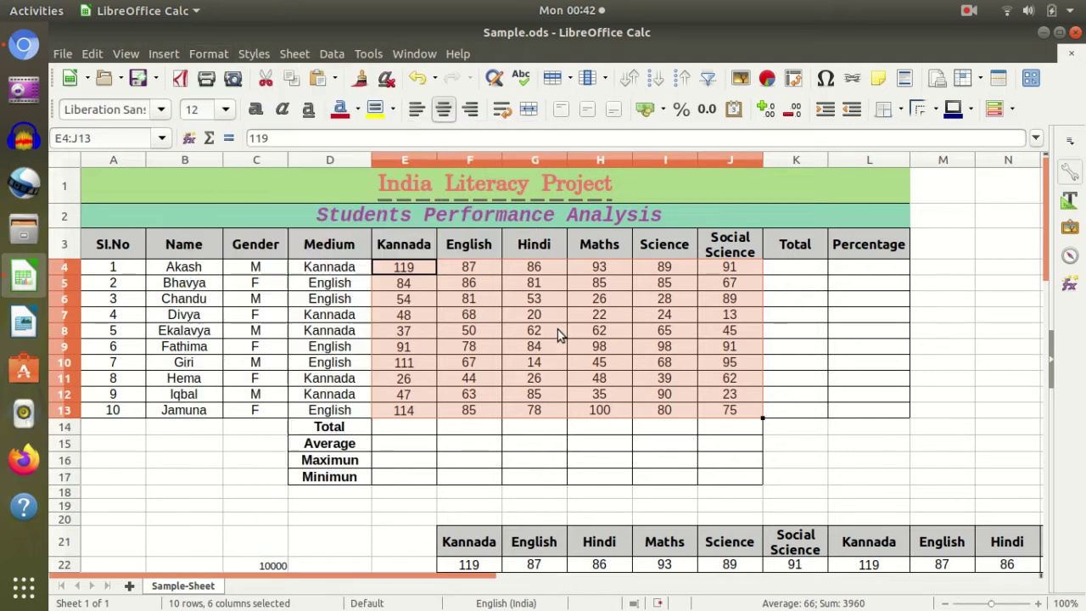
# Show the E4:J13 marks with two decimal places, such as 119.00
pyautogui.rightClick(515, 289)
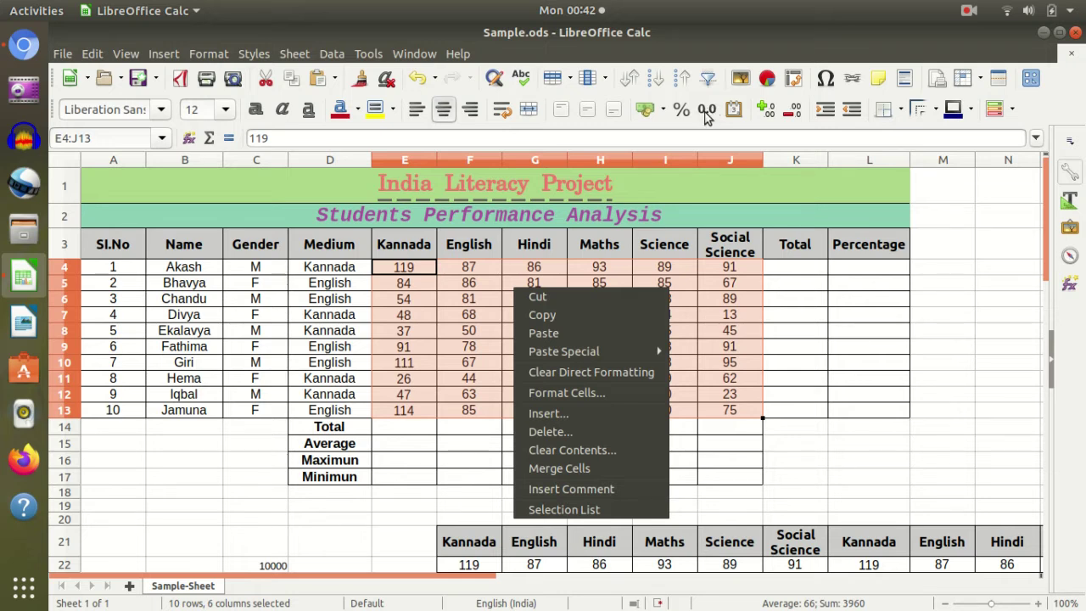
pyautogui.click(700, 302)
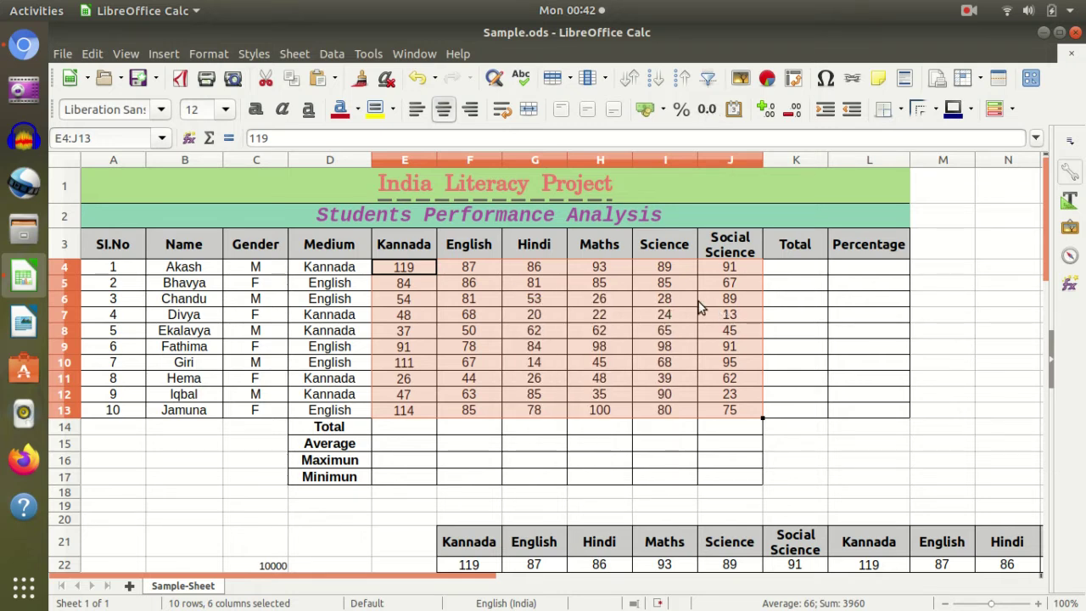
pyautogui.click(709, 119)
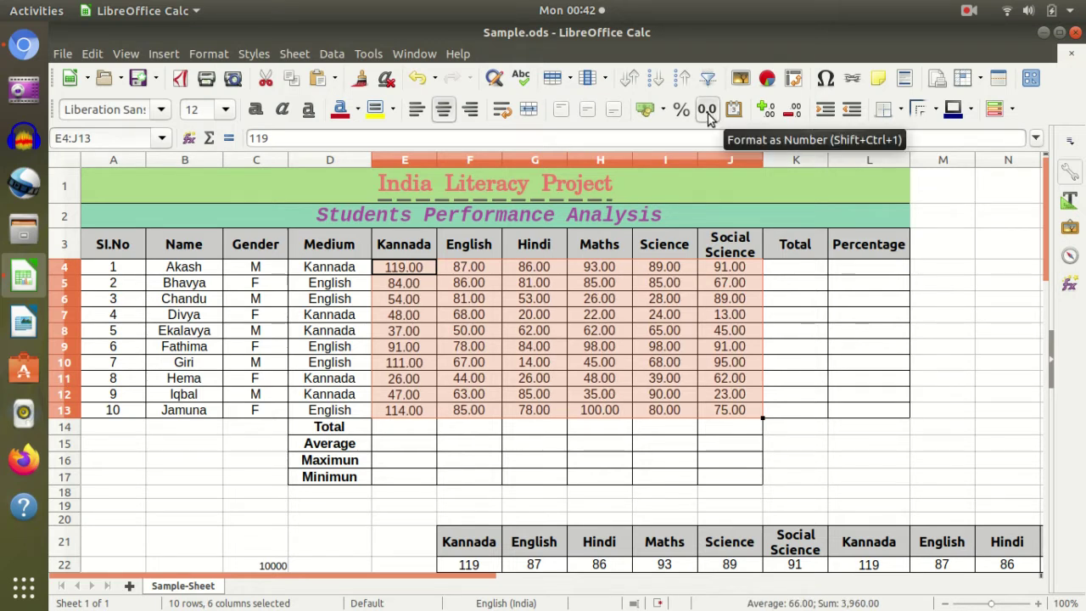
pyautogui.click(709, 118)
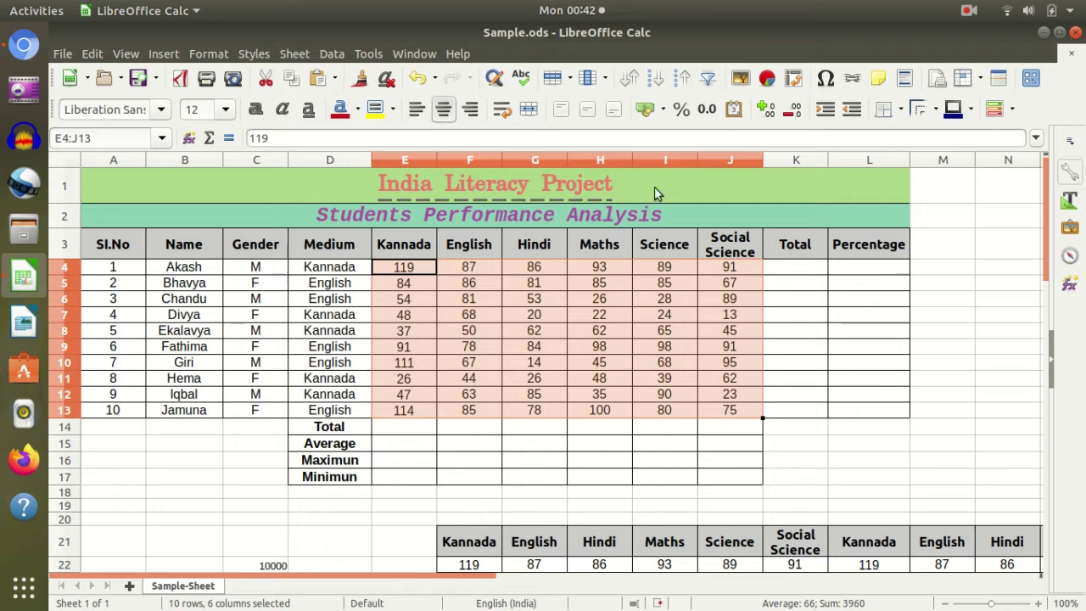
pyautogui.click(707, 109)
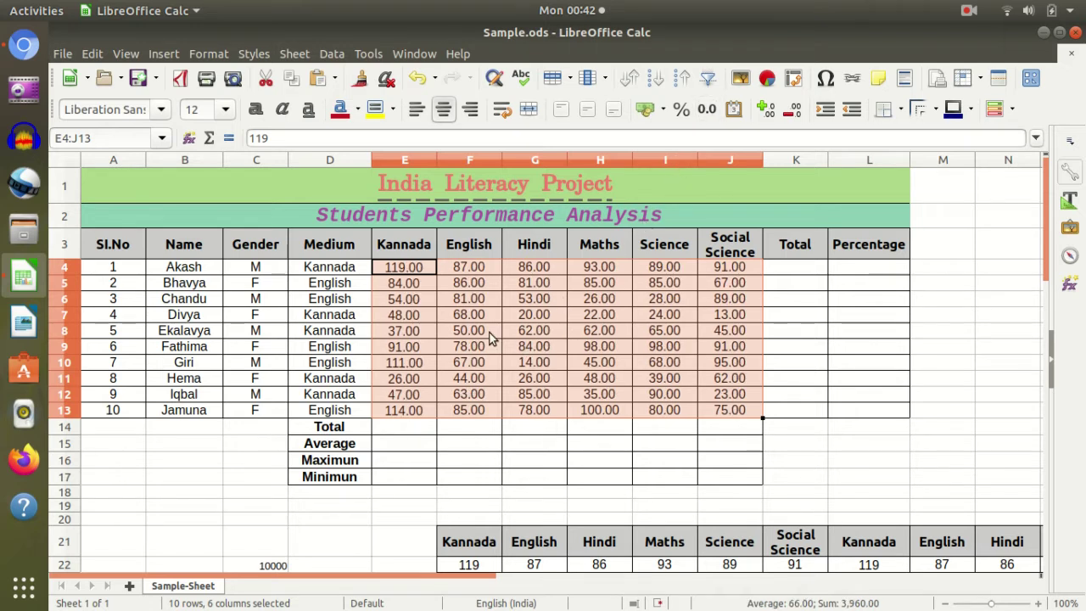
pyautogui.rightClick(592, 282)
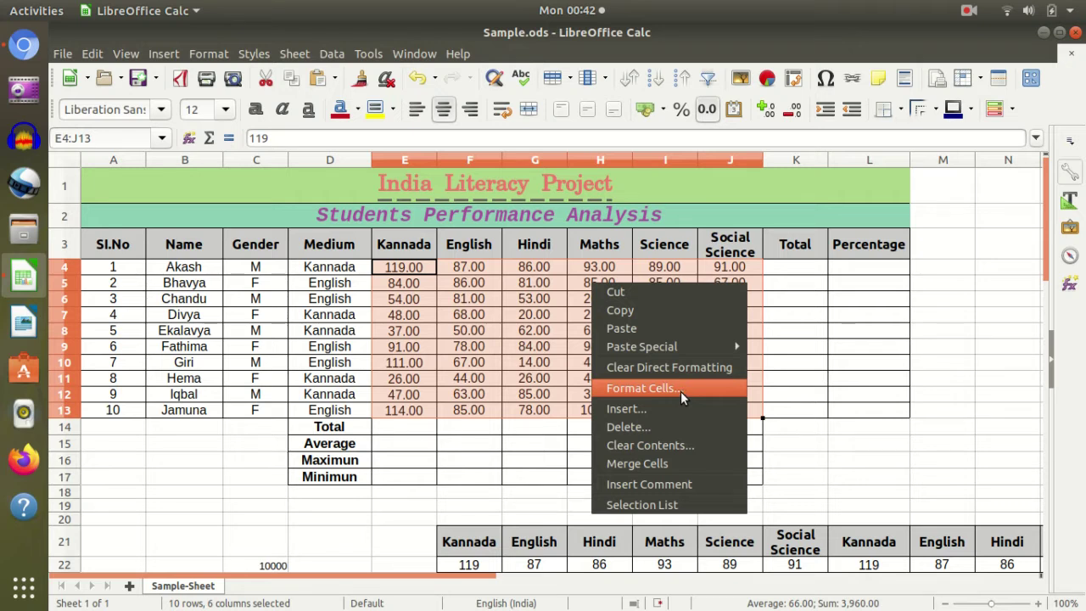
# Open Format Cells for the marks, browse Font through Cell Protection tabs, then return to Numbers
pyautogui.click(681, 391)
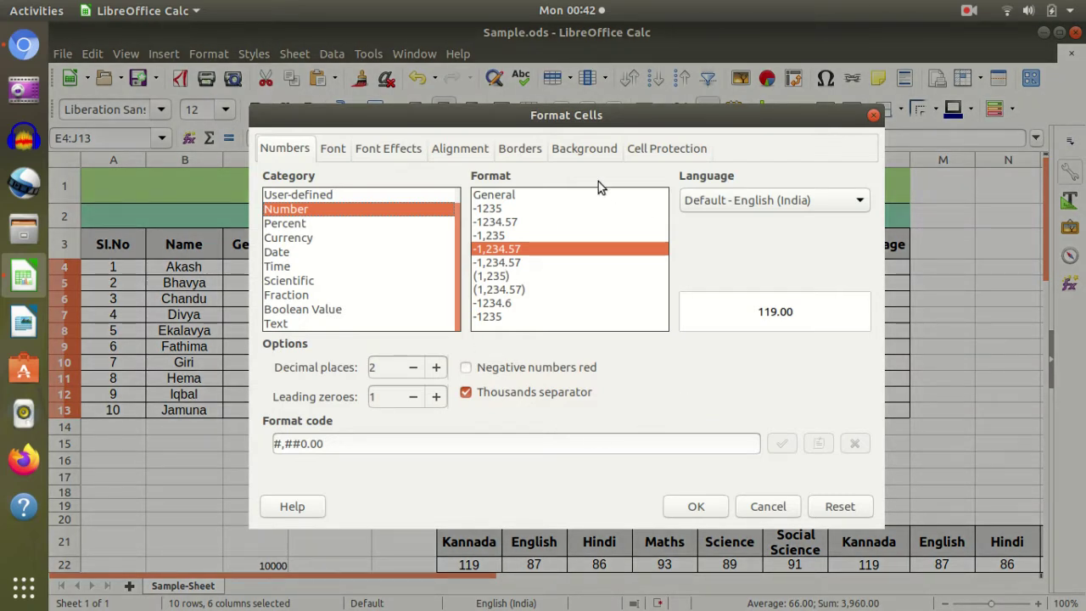
pyautogui.click(333, 153)
pyautogui.click(387, 154)
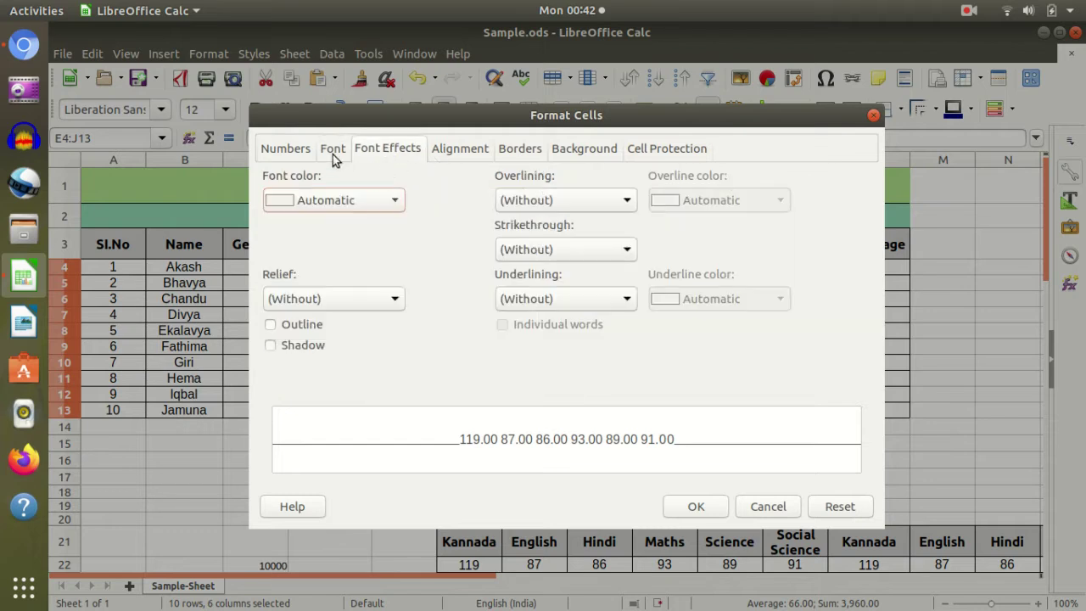
pyautogui.click(333, 154)
pyautogui.click(389, 148)
pyautogui.click(340, 153)
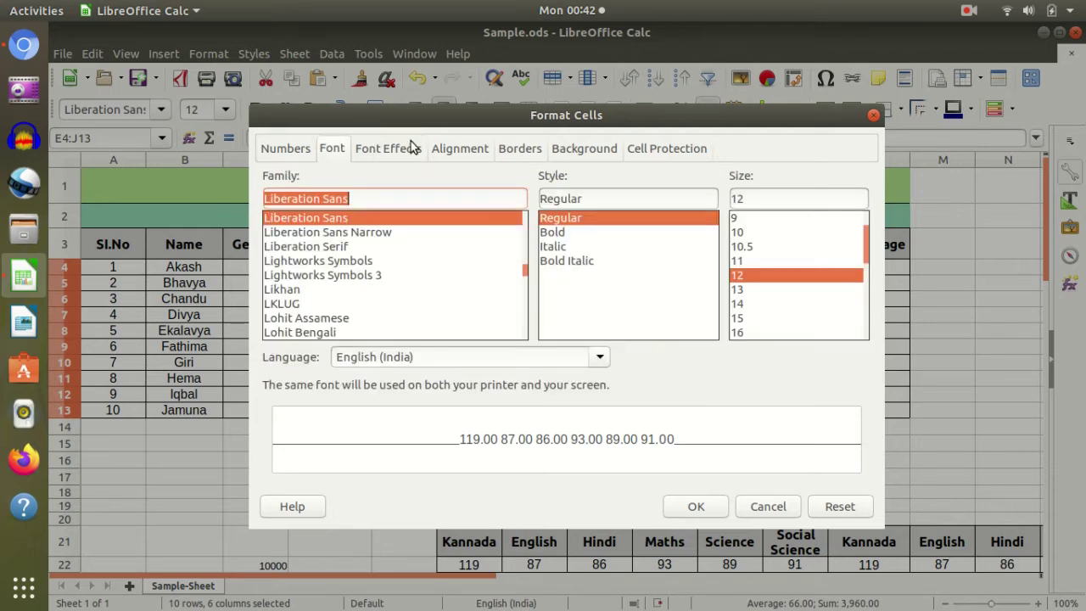
pyautogui.click(399, 151)
pyautogui.click(461, 151)
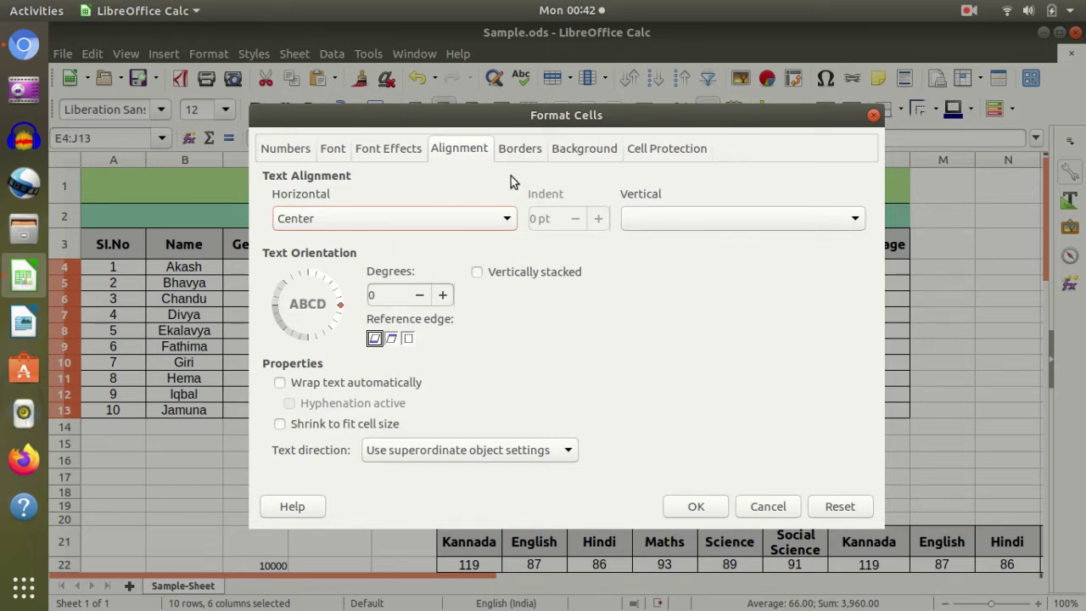
pyautogui.click(534, 150)
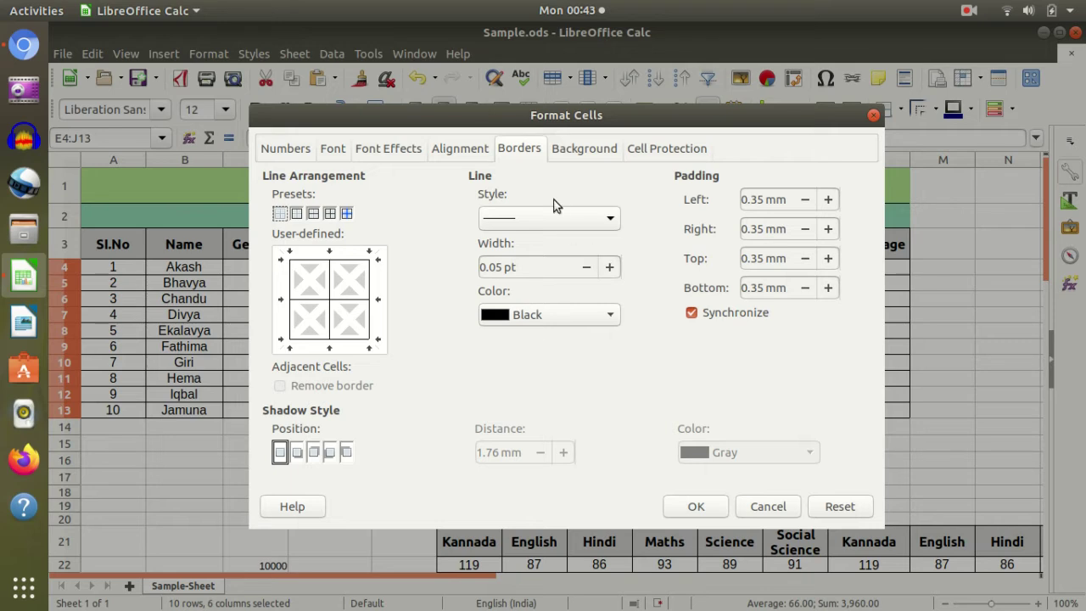
pyautogui.click(596, 151)
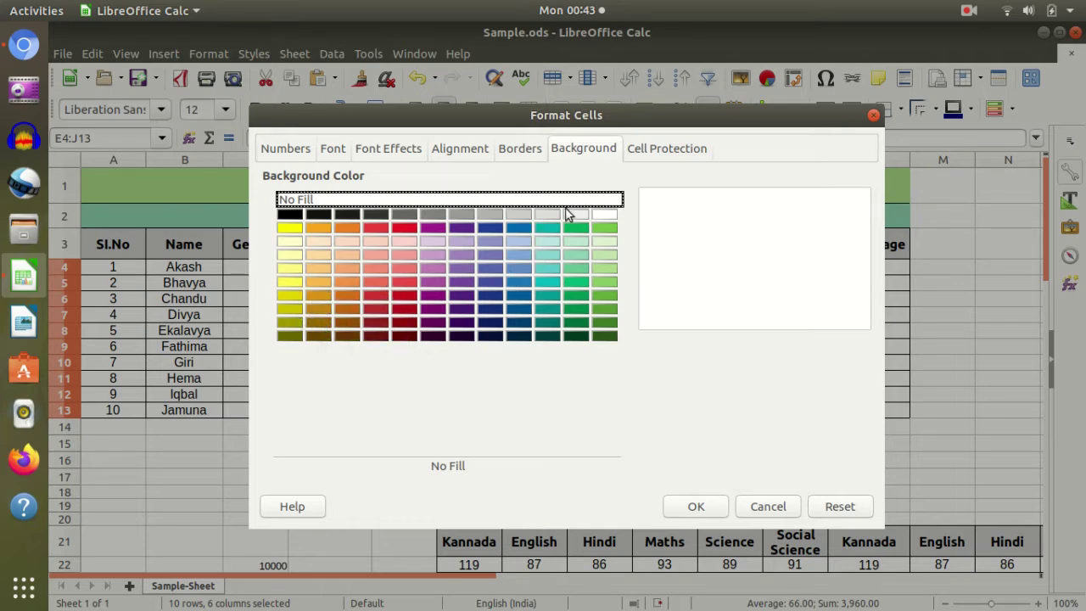
pyautogui.click(655, 152)
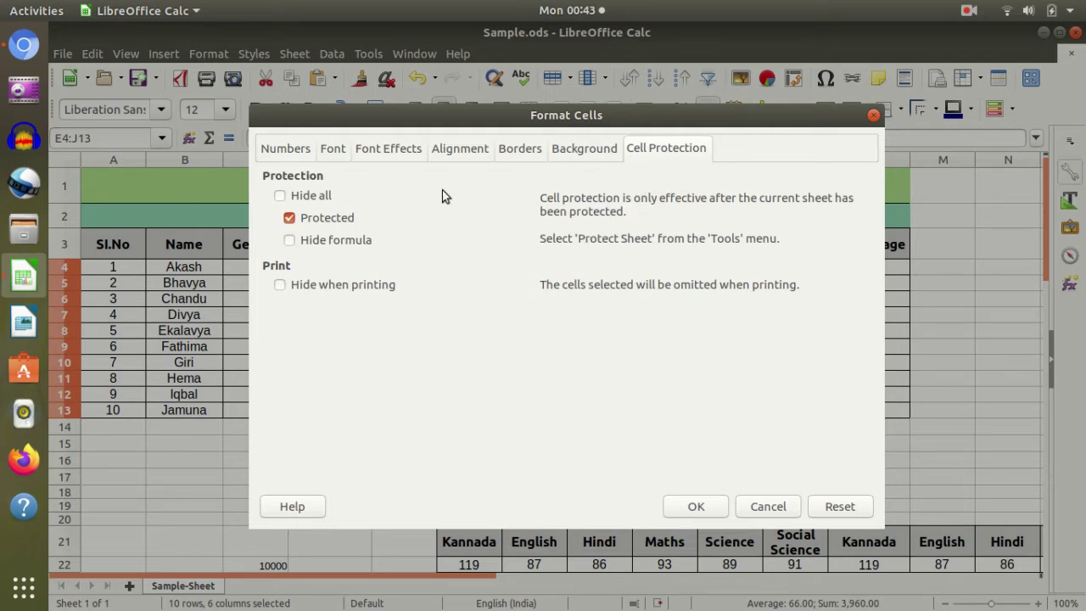
pyautogui.click(289, 152)
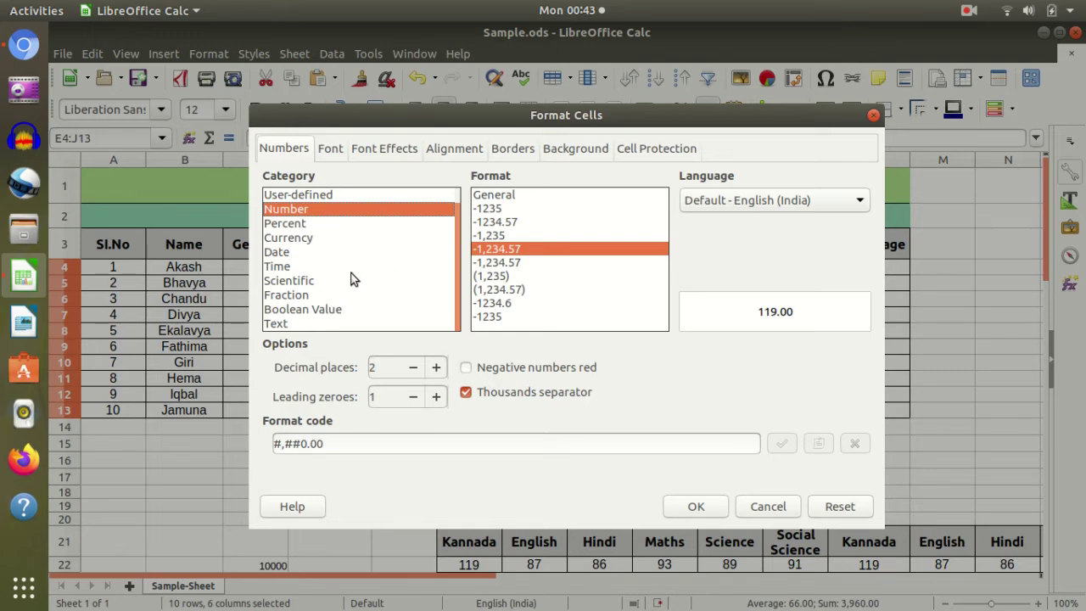
# Preview the Percent, Time and two-decimal Number formats for the marks, then reselect General
pyautogui.click(294, 223)
pyautogui.press('Down')
pyautogui.press('Down')
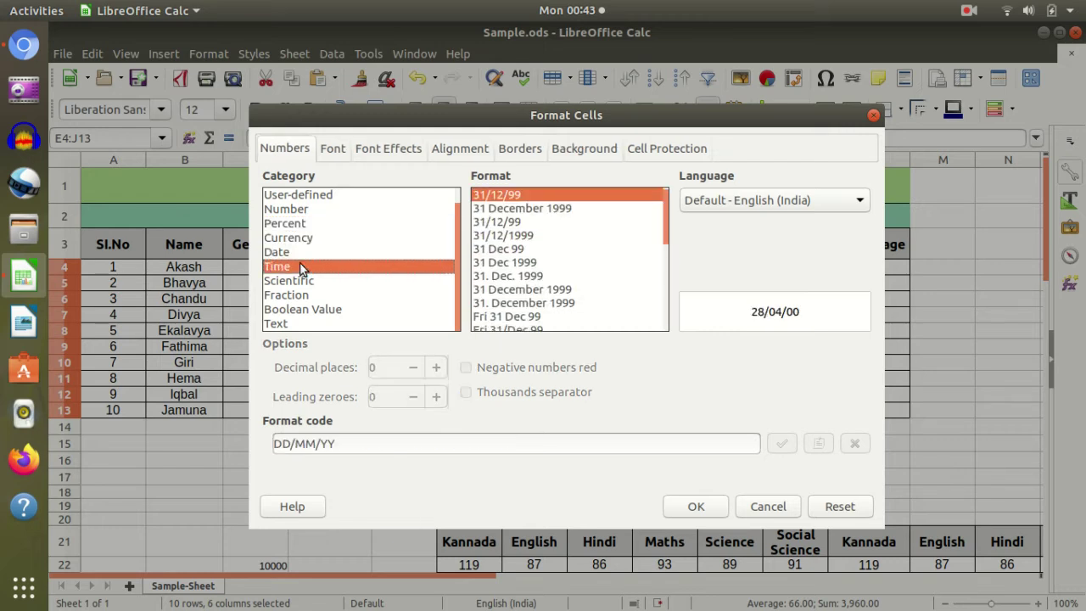
pyautogui.press('Down')
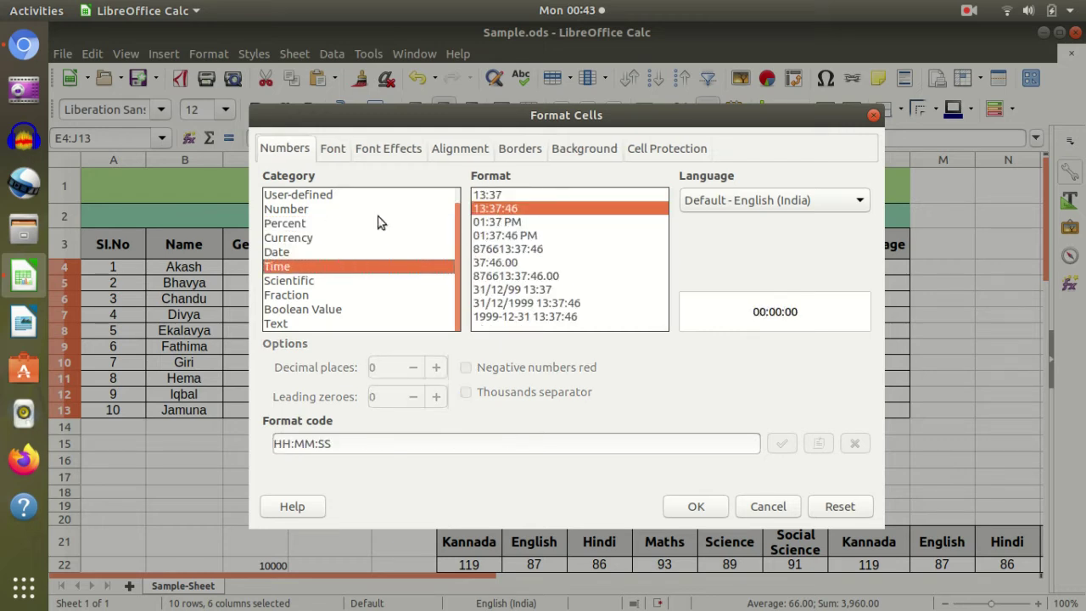
pyautogui.click(348, 210)
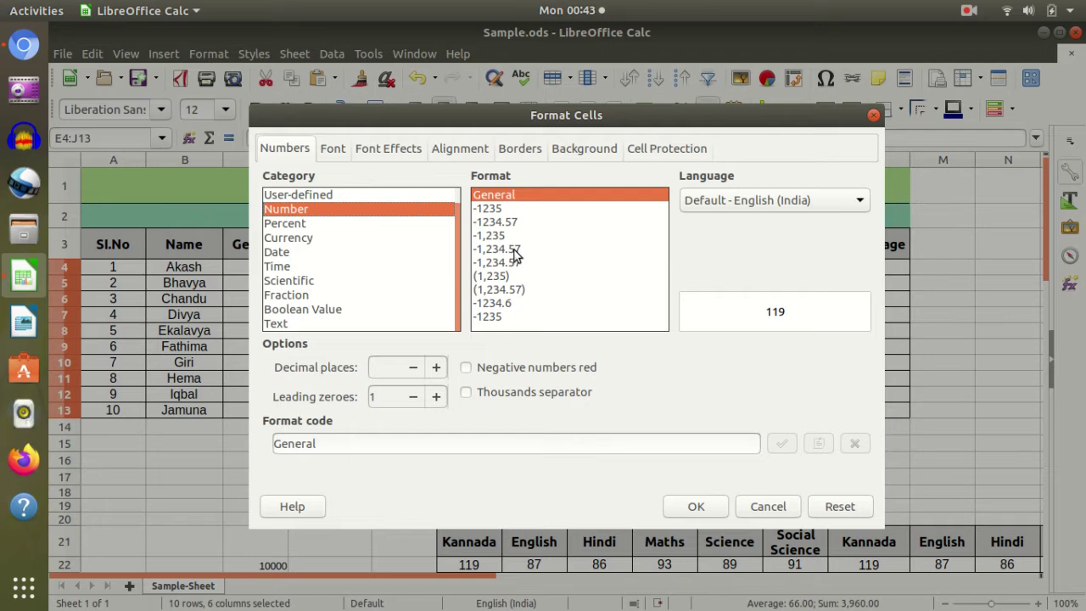
pyautogui.click(513, 223)
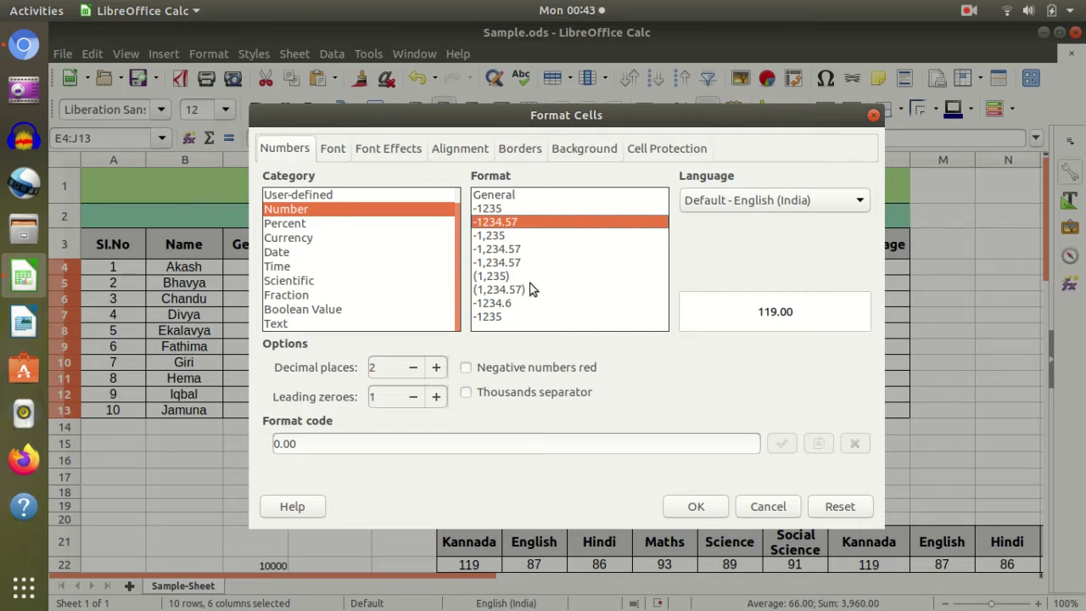
pyautogui.click(544, 194)
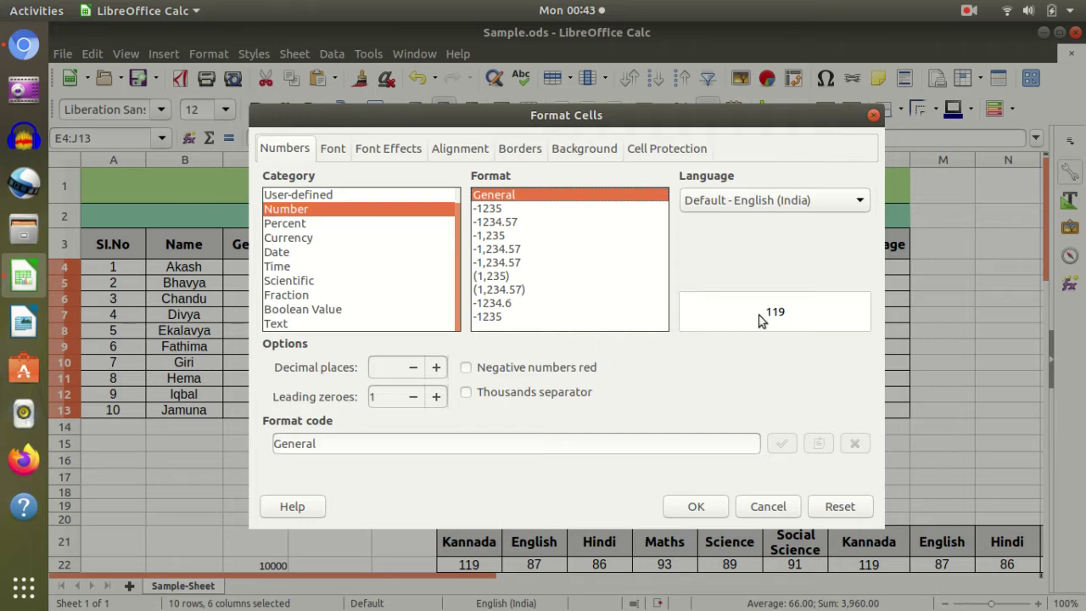
# Try the thousands-separator formats, then keep General and close the dialog with OK
pyautogui.click(570, 235)
pyautogui.click(560, 222)
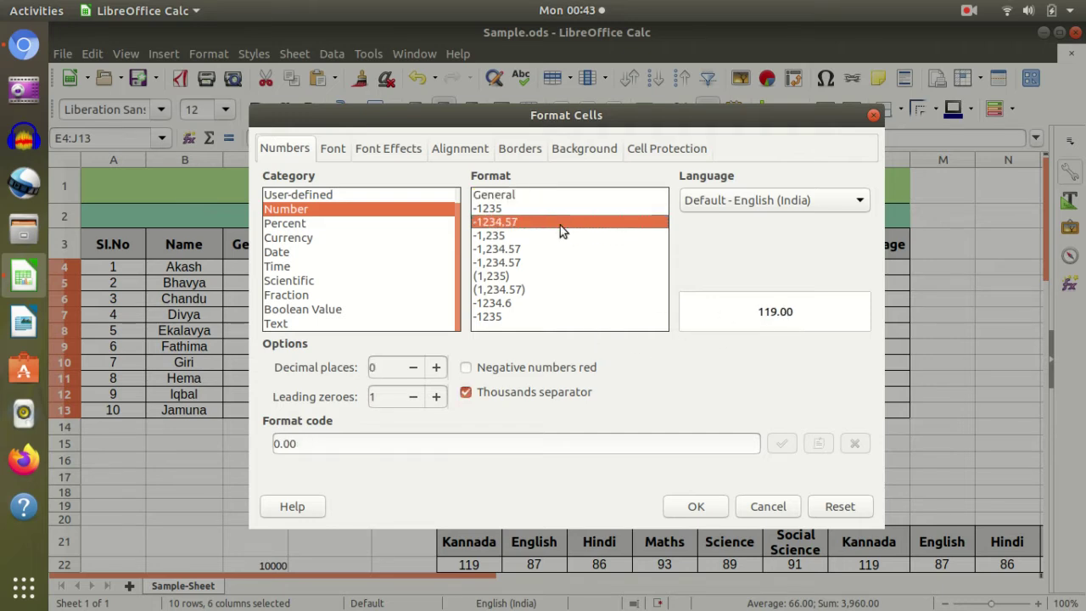
pyautogui.click(573, 263)
pyautogui.click(557, 248)
pyautogui.click(551, 236)
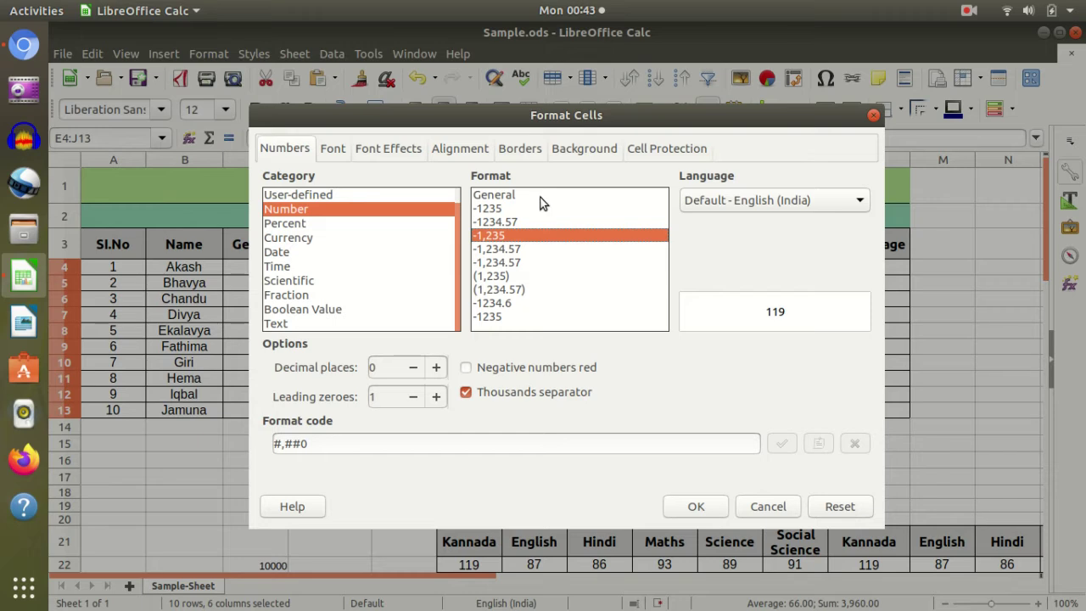
pyautogui.click(540, 197)
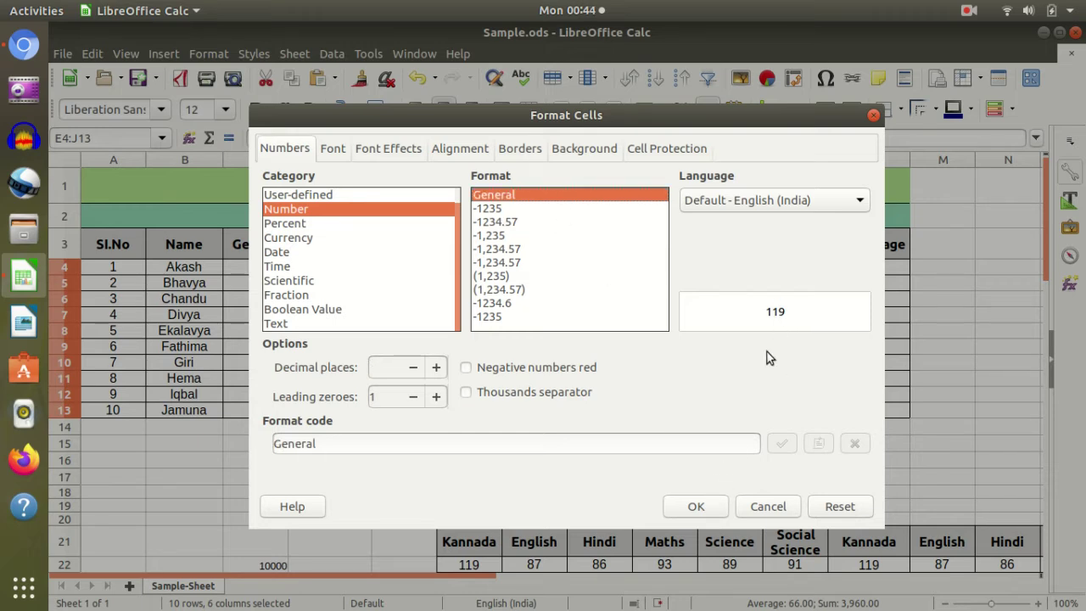
pyautogui.click(696, 507)
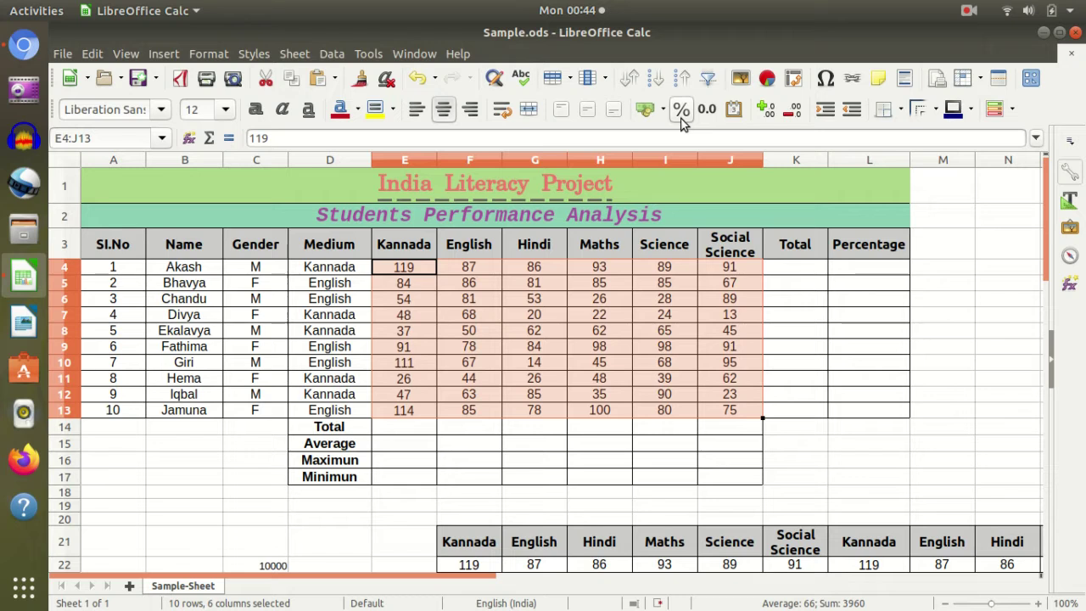
# Select a few mark cells, including E4:H4, and scroll down to the Total and Percentage rows
pyautogui.click(592, 380)
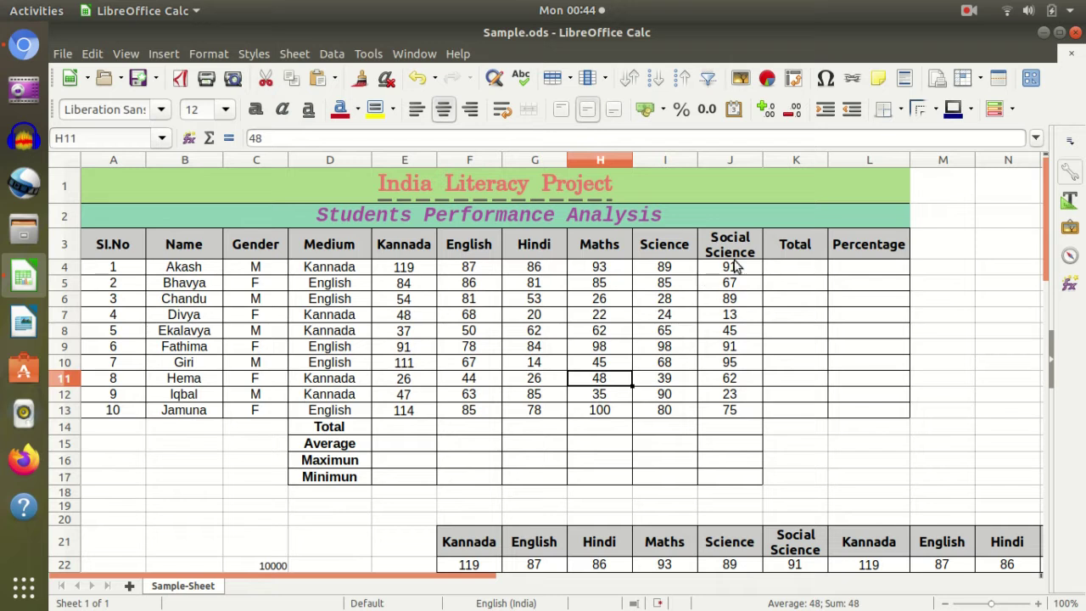
pyautogui.click(442, 334)
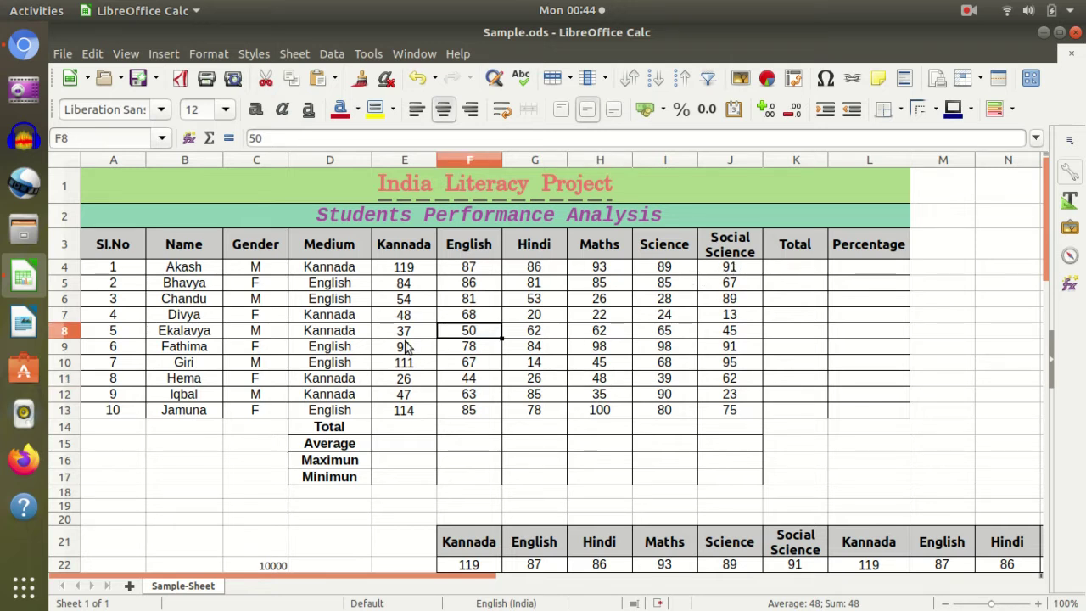
pyautogui.moveTo(402, 270); pyautogui.dragTo(679, 268)
pyautogui.click(665, 330)
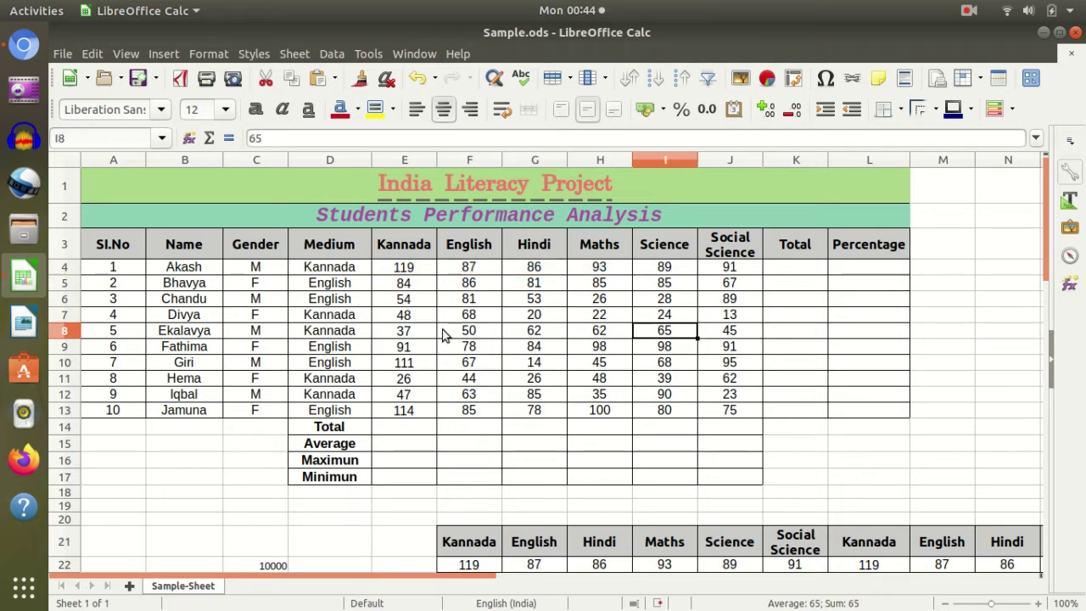
pyautogui.scroll(-1, 445, 344)
pyautogui.scroll(-4, 446, 348)
pyautogui.scroll(-3, 445, 348)
# Enter the totals 565 in G35 and 478 in G36
pyautogui.click(244, 455)
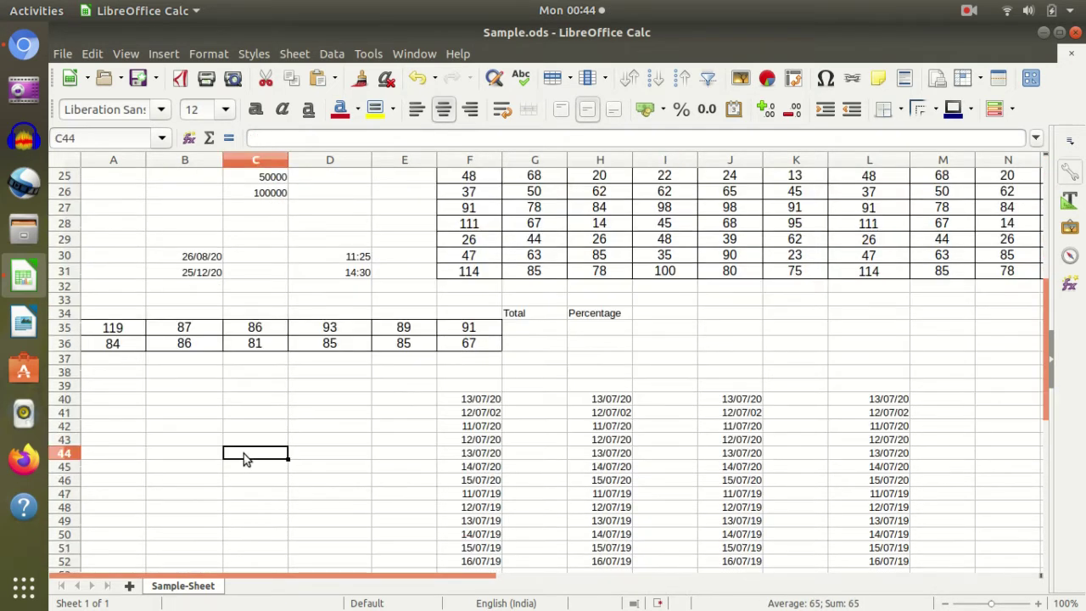
pyautogui.scroll(8, 577, 399)
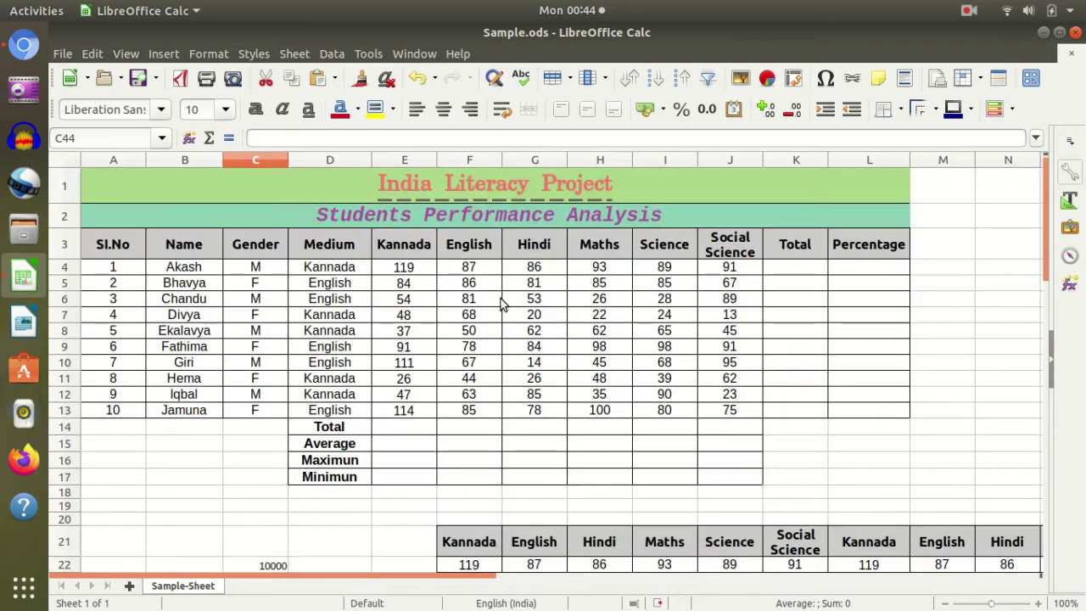
pyautogui.scroll(-7, 549, 350)
pyautogui.scroll(-1, 549, 350)
pyautogui.click(535, 330)
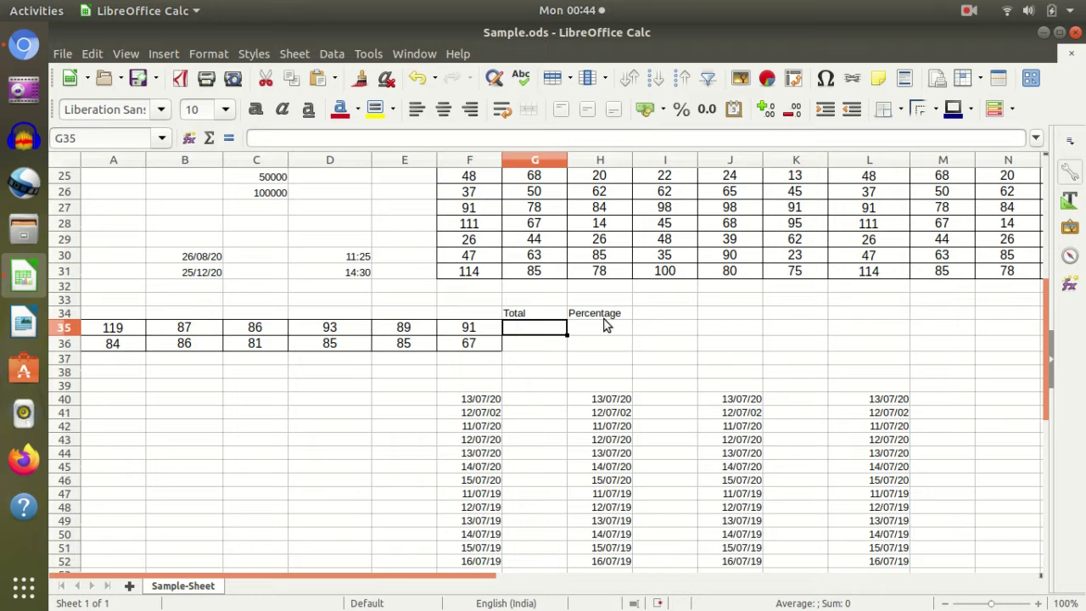
pyautogui.write('565')
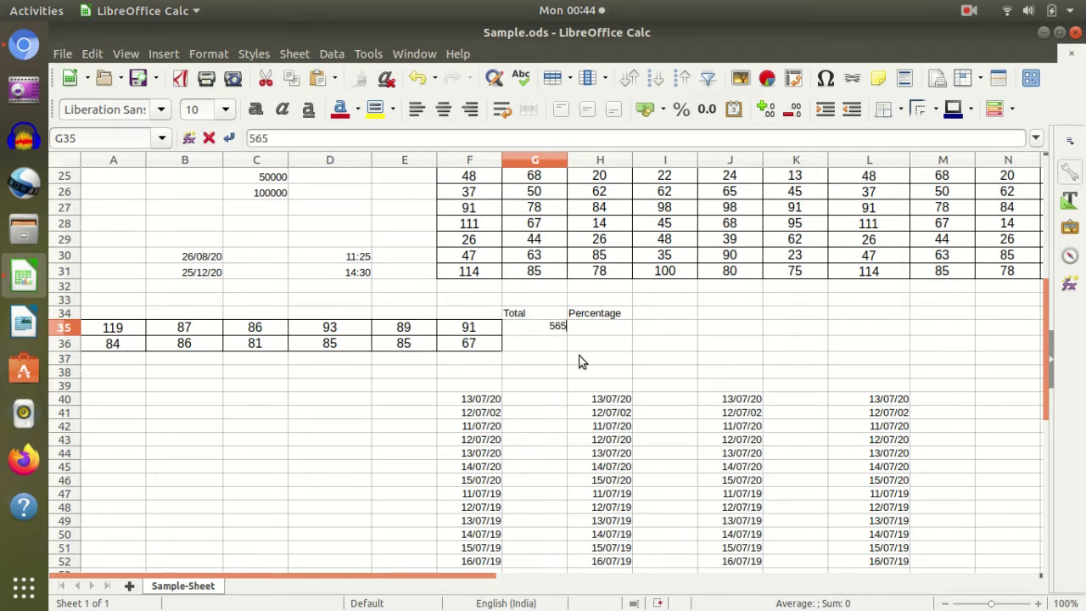
pyautogui.click(548, 347)
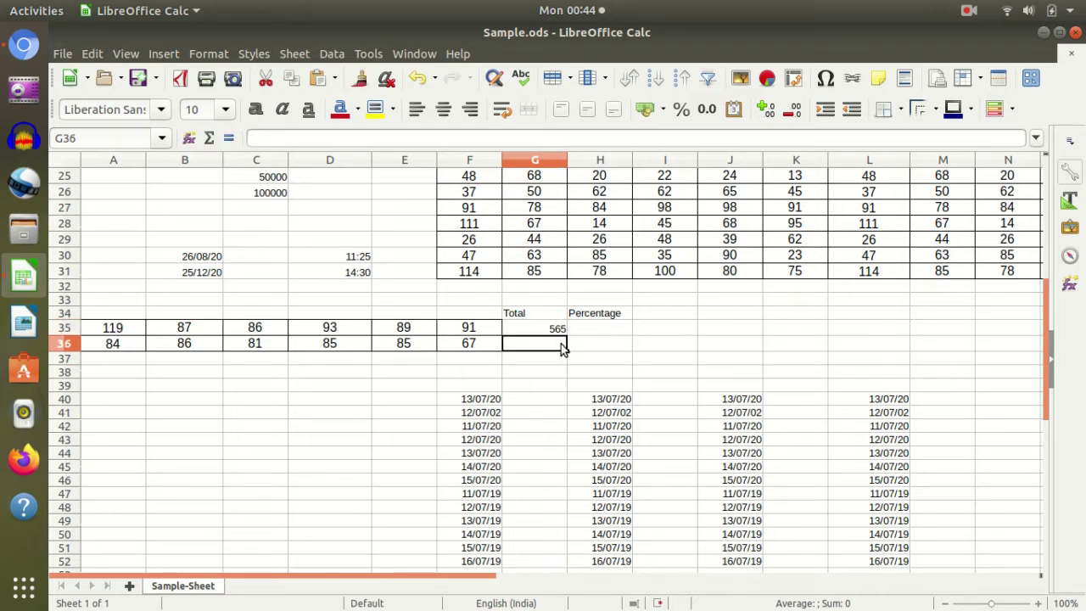
pyautogui.write('478')
pyautogui.press('Tab')
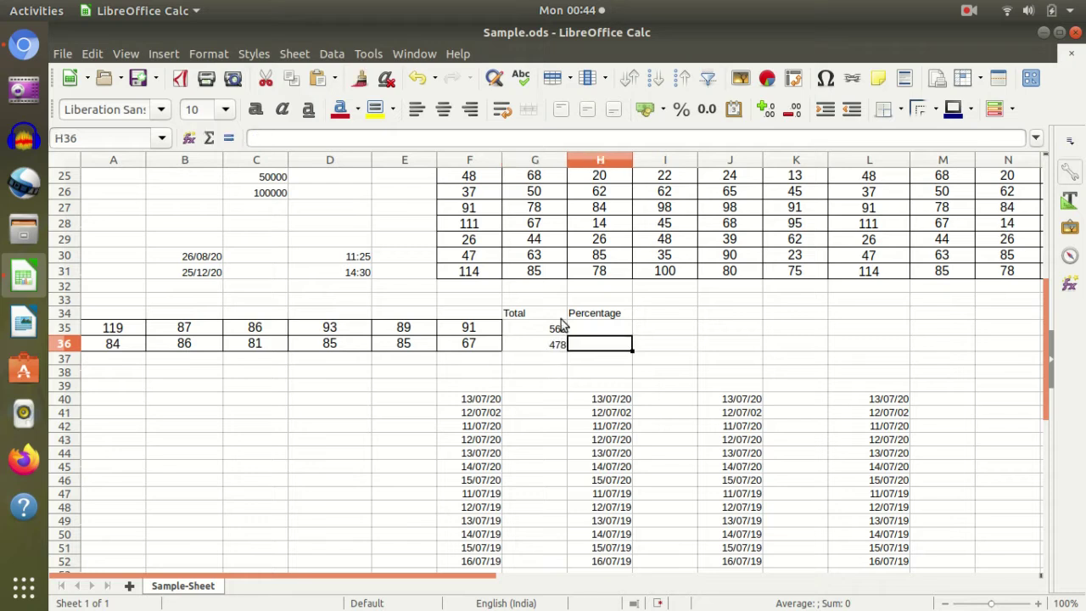
pyautogui.click(607, 331)
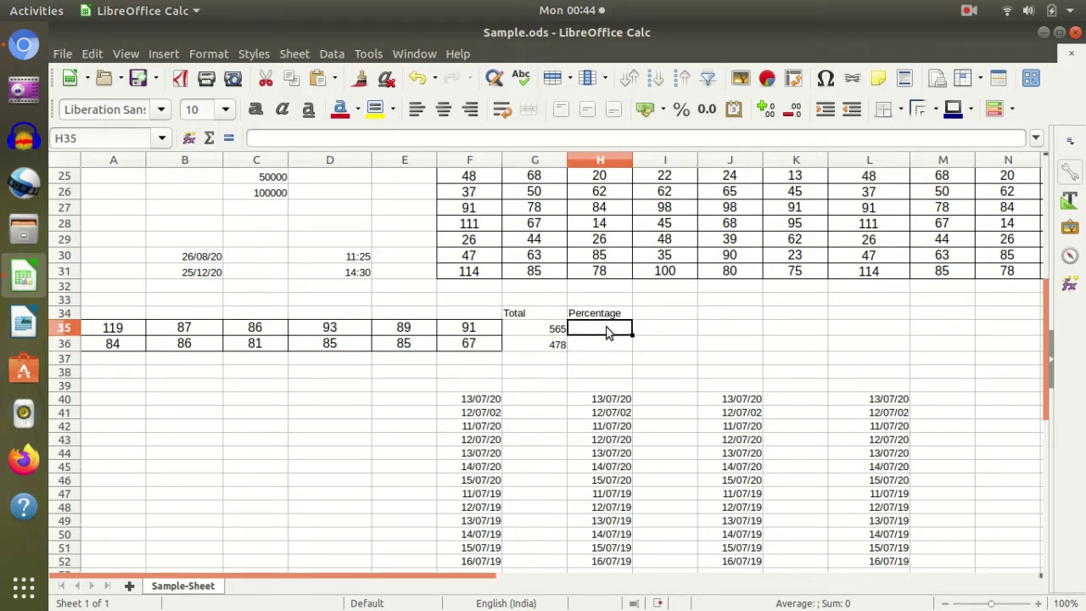
# Enter the formula =G35/625 in H35, giving 0.904, and check it
pyautogui.write('=')
pyautogui.click(538, 333)
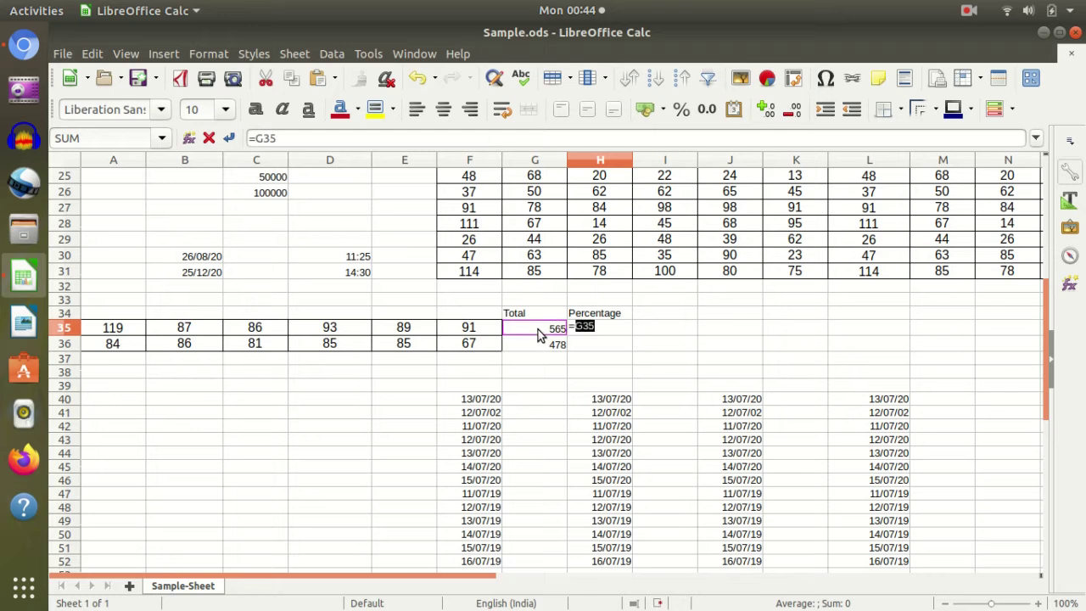
pyautogui.write('/6')
pyautogui.write('25')
pyautogui.press('Return')
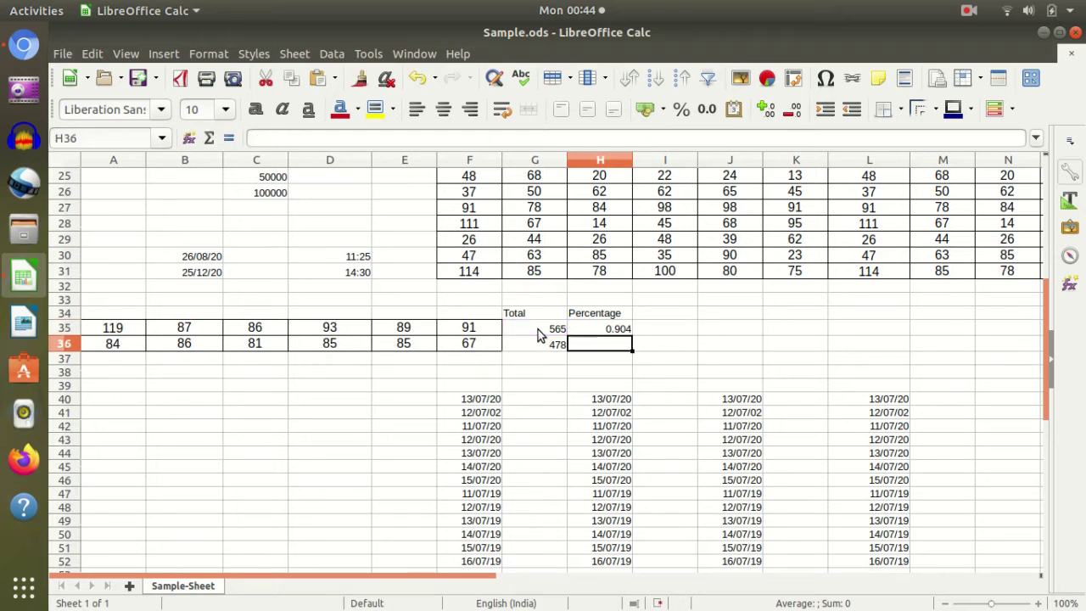
pyautogui.click(682, 344)
pyautogui.click(600, 331)
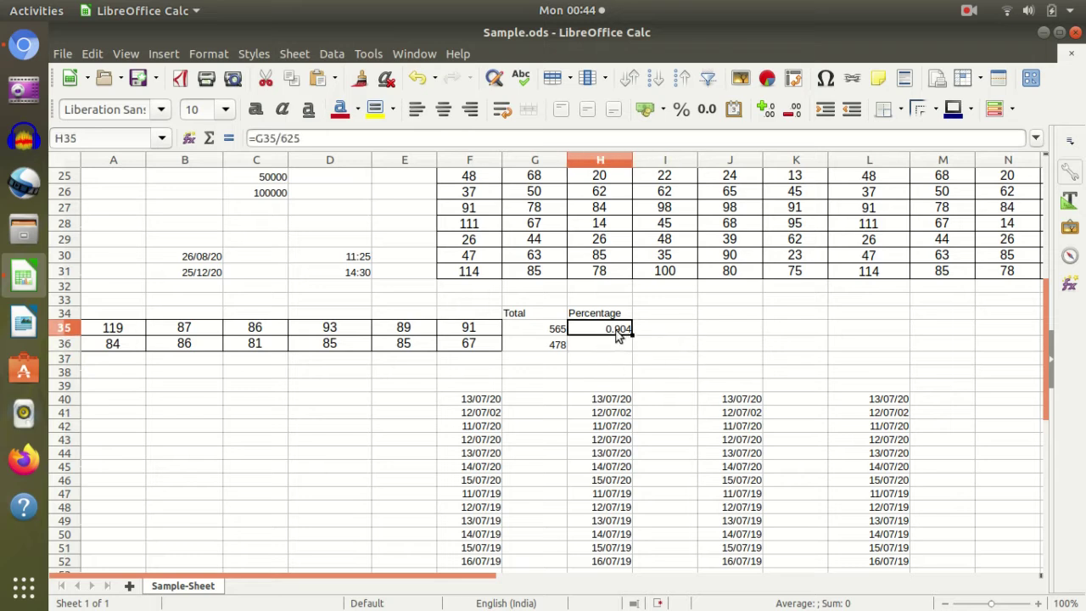
pyautogui.click(612, 370)
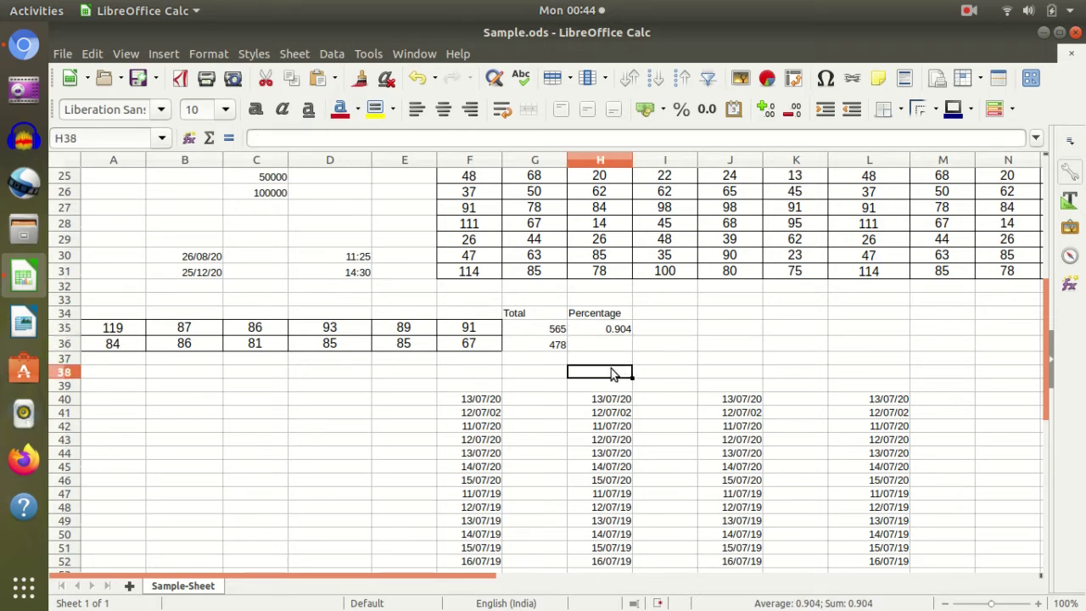
pyautogui.click(603, 332)
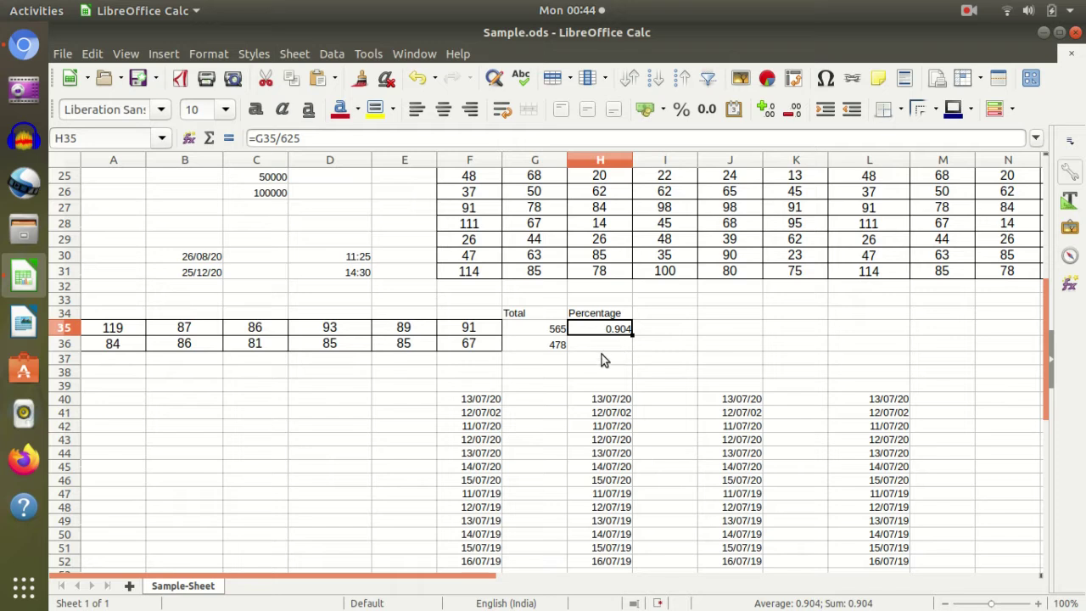
pyautogui.click(578, 370)
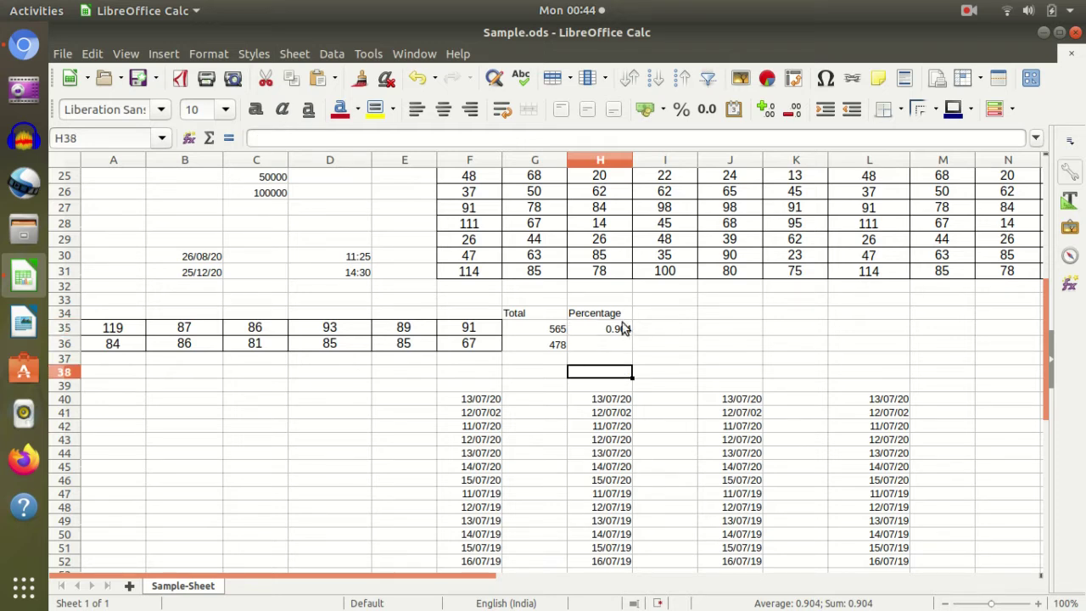
pyautogui.click(611, 332)
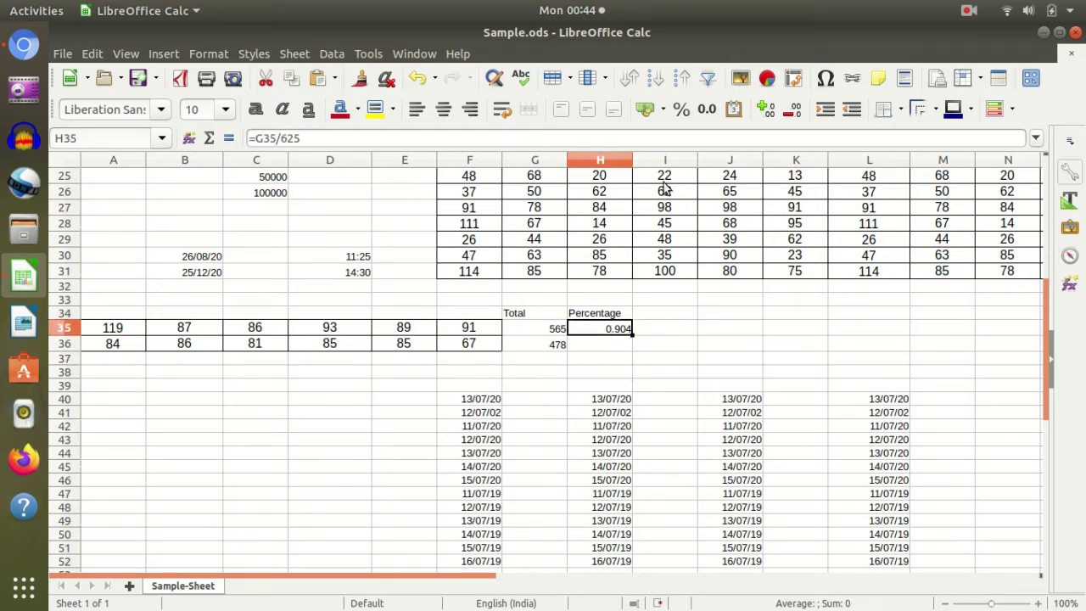
# Format H35 as a percentage and fill its formula down to H36
pyautogui.click(681, 120)
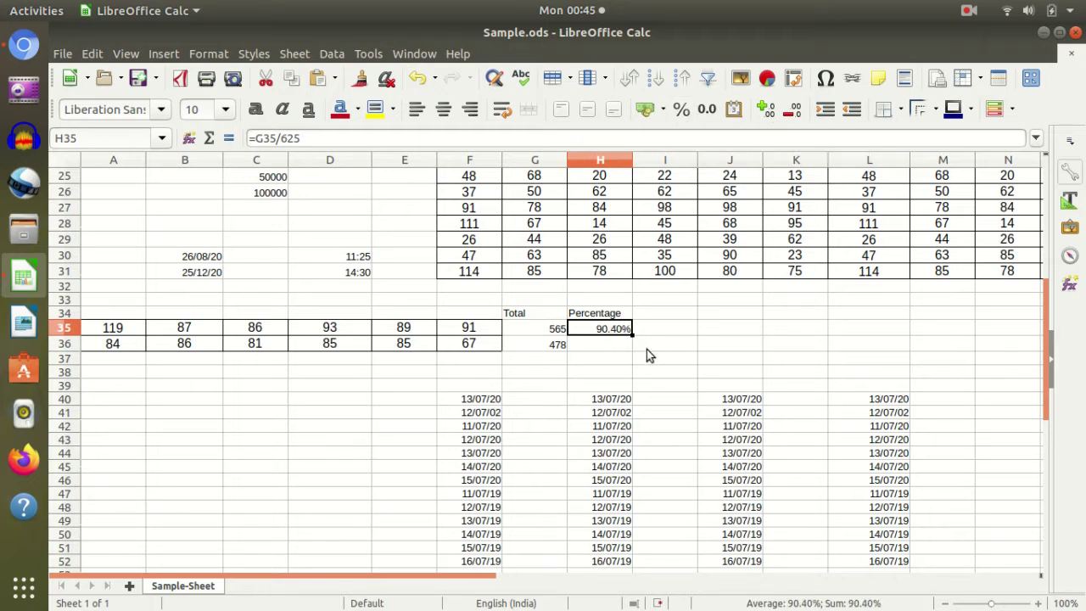
pyautogui.click(634, 355)
pyautogui.click(605, 333)
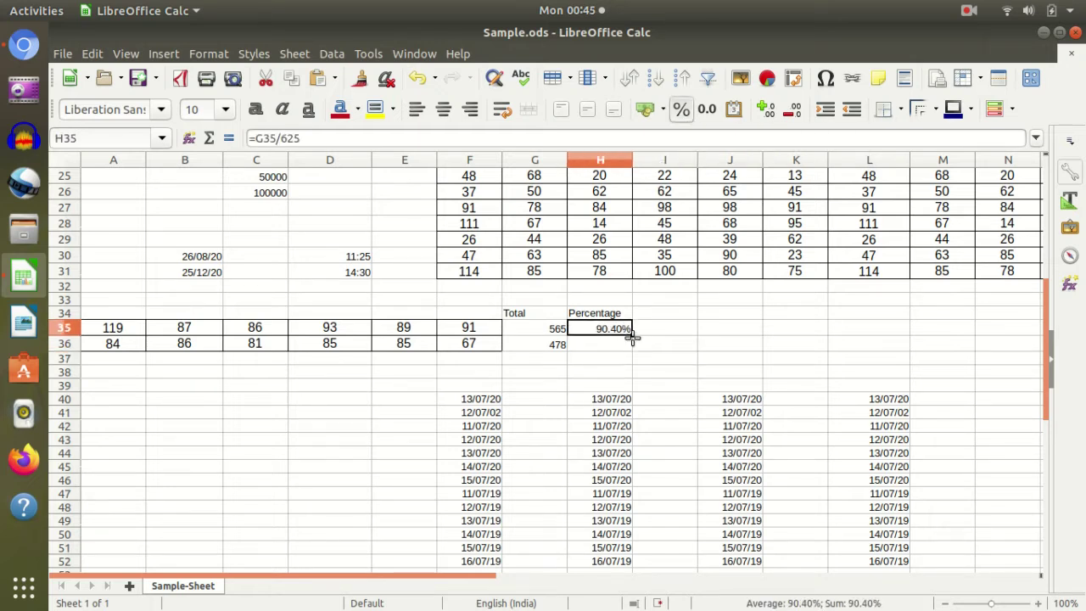
pyautogui.moveTo(632, 337); pyautogui.dragTo(632, 351)
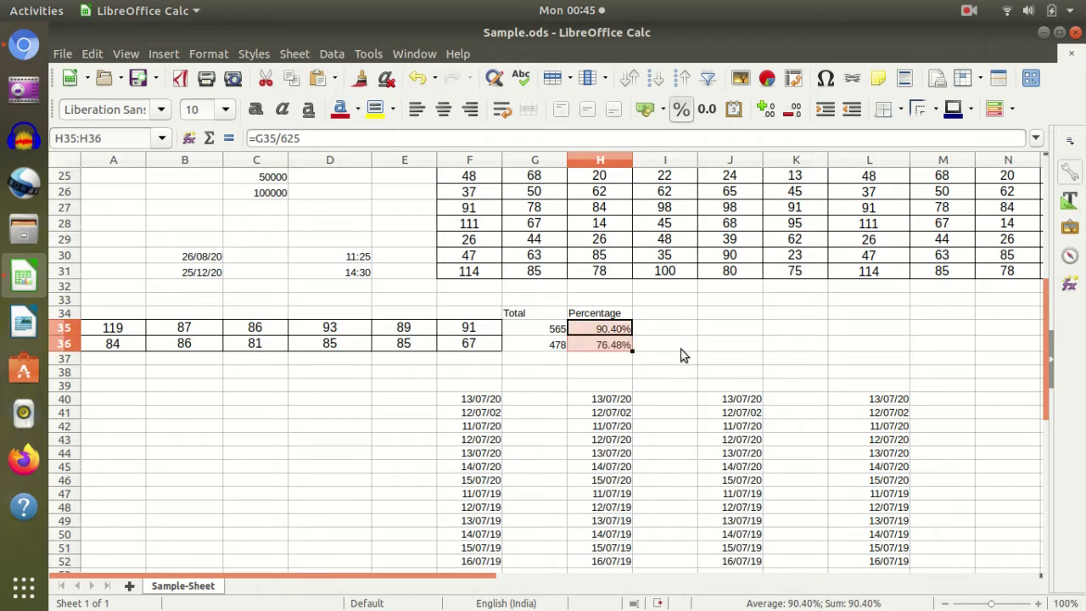
pyautogui.click(638, 375)
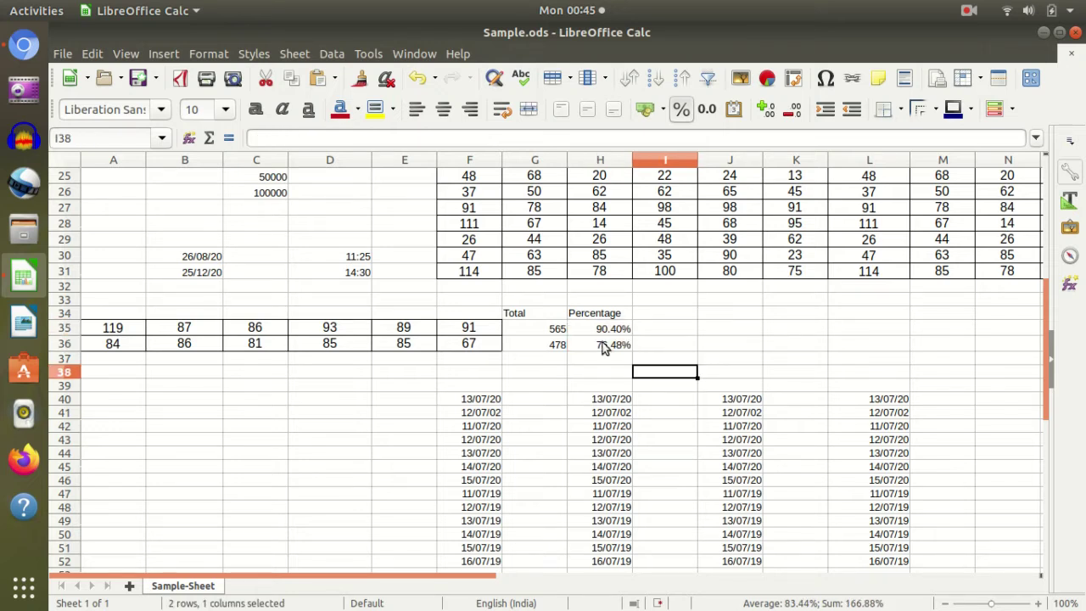
# Apply the whole-number percentage format (-13%) to H35:H36
pyautogui.moveTo(587, 336); pyautogui.dragTo(597, 347)
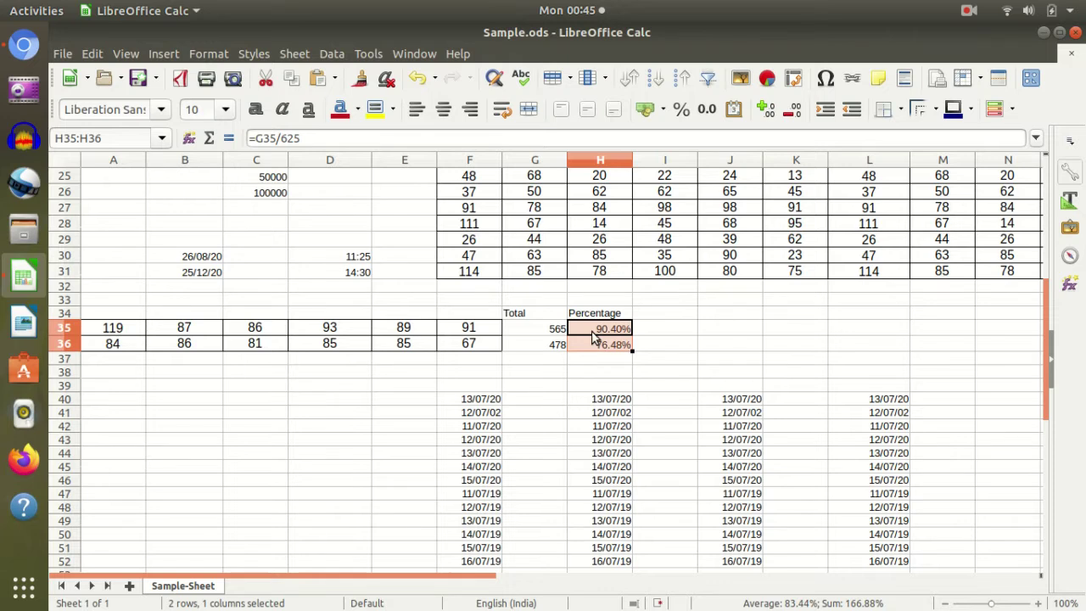
pyautogui.rightClick(594, 332)
pyautogui.click(645, 438)
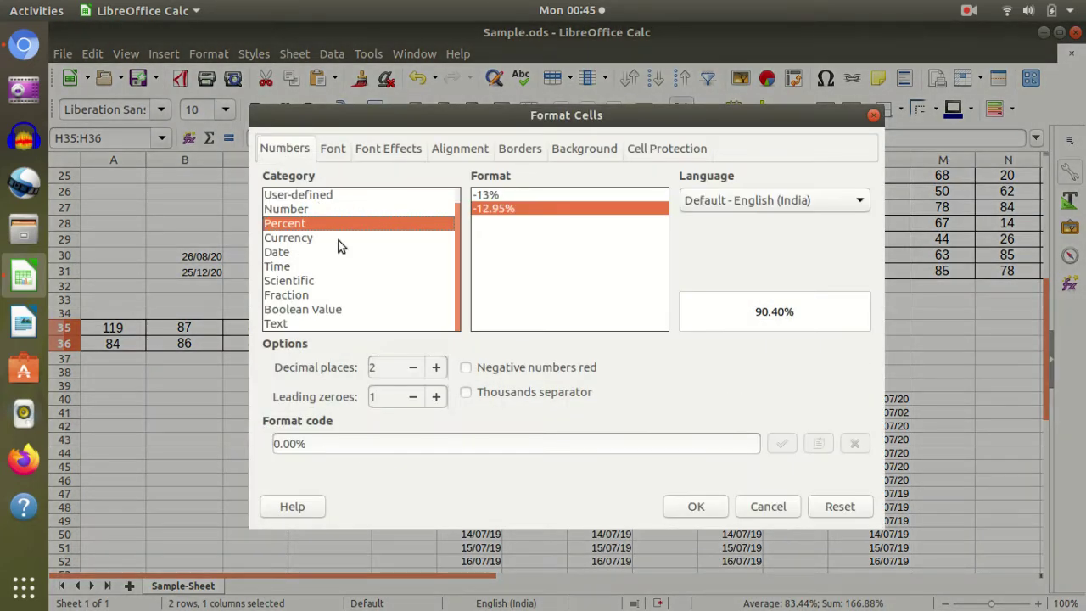
pyautogui.click(510, 196)
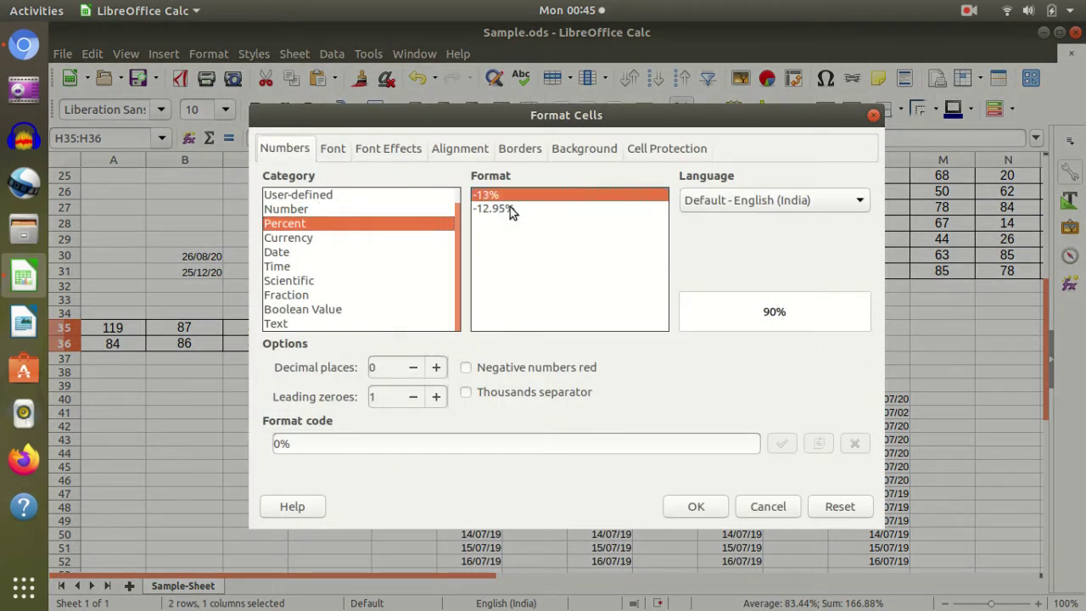
pyautogui.click(510, 207)
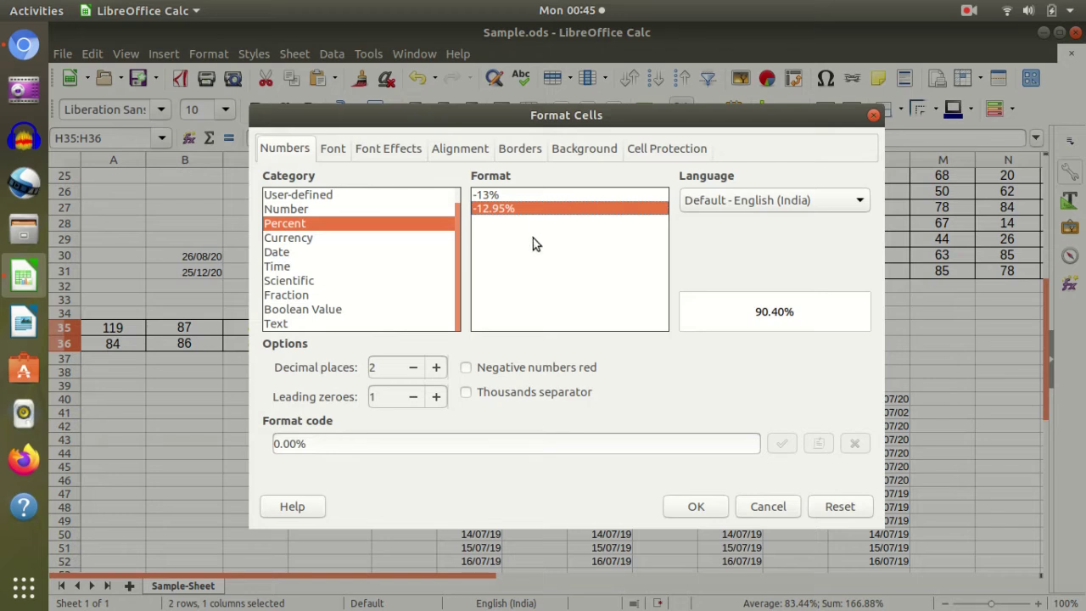
pyautogui.click(506, 196)
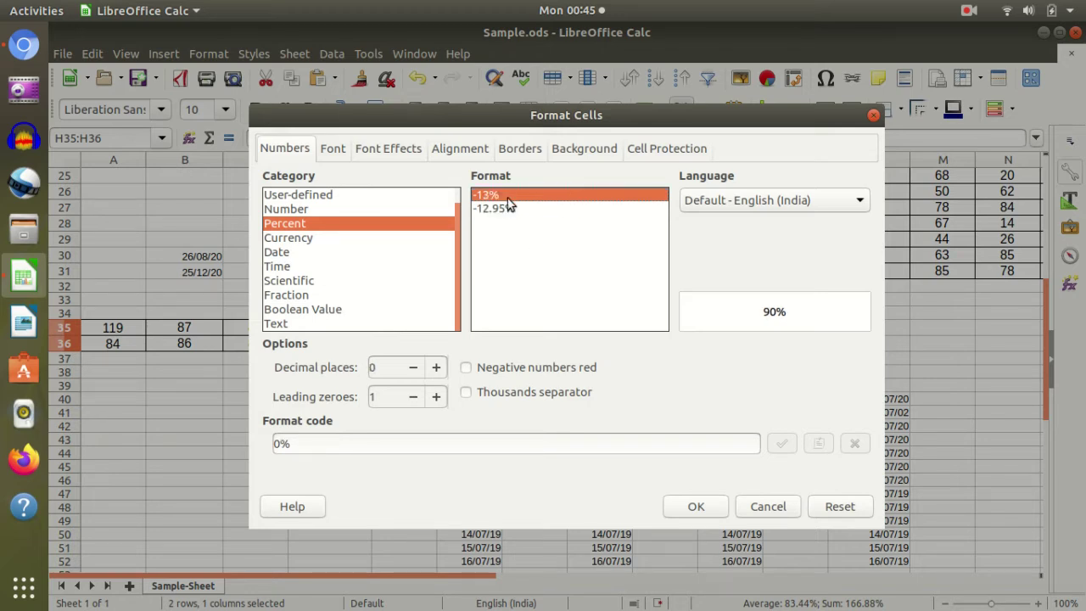
pyautogui.click(696, 507)
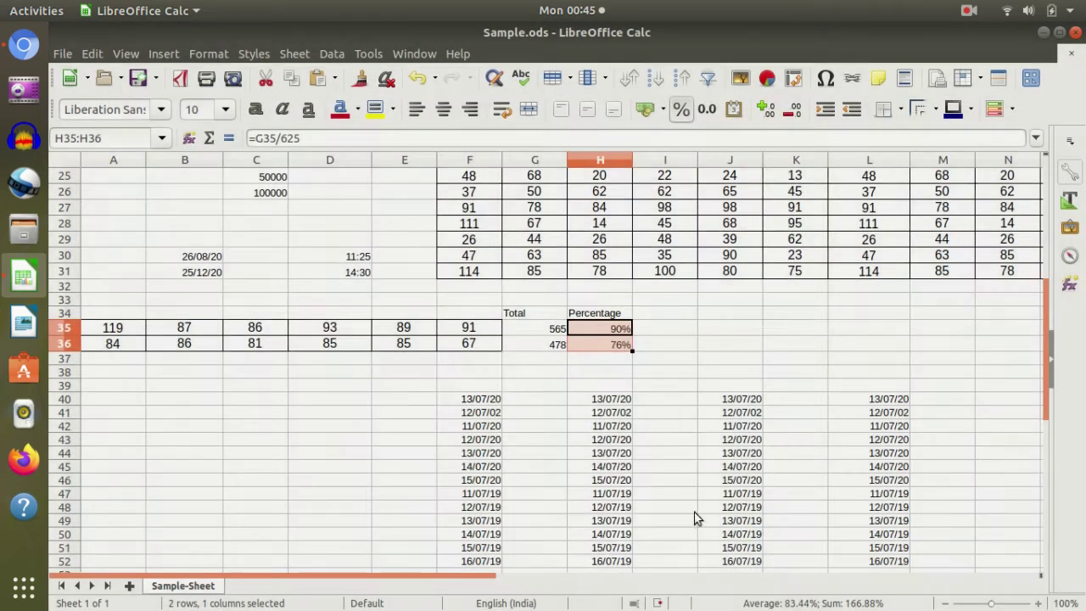
# Switch H35:H36 to two-decimal percentages, showing 90.40% and 76.48%
pyautogui.rightClick(596, 337)
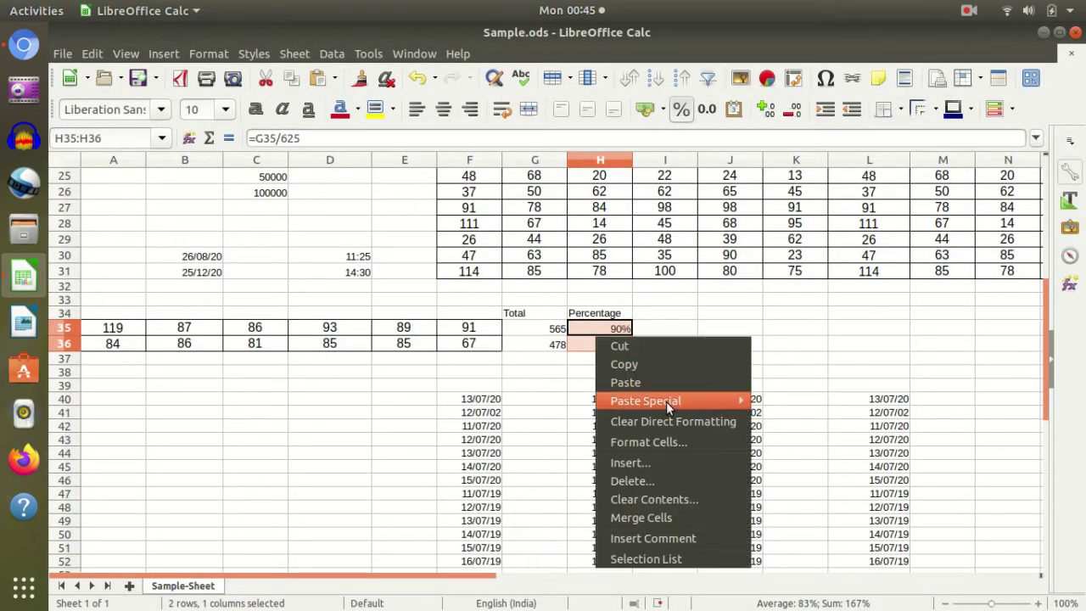
pyautogui.click(674, 438)
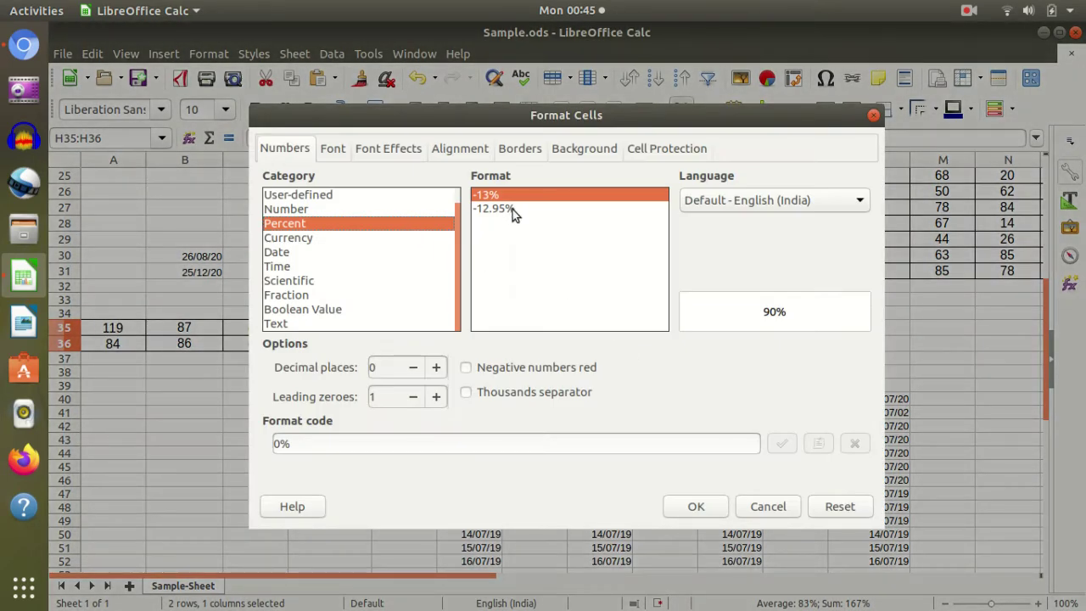
pyautogui.click(510, 207)
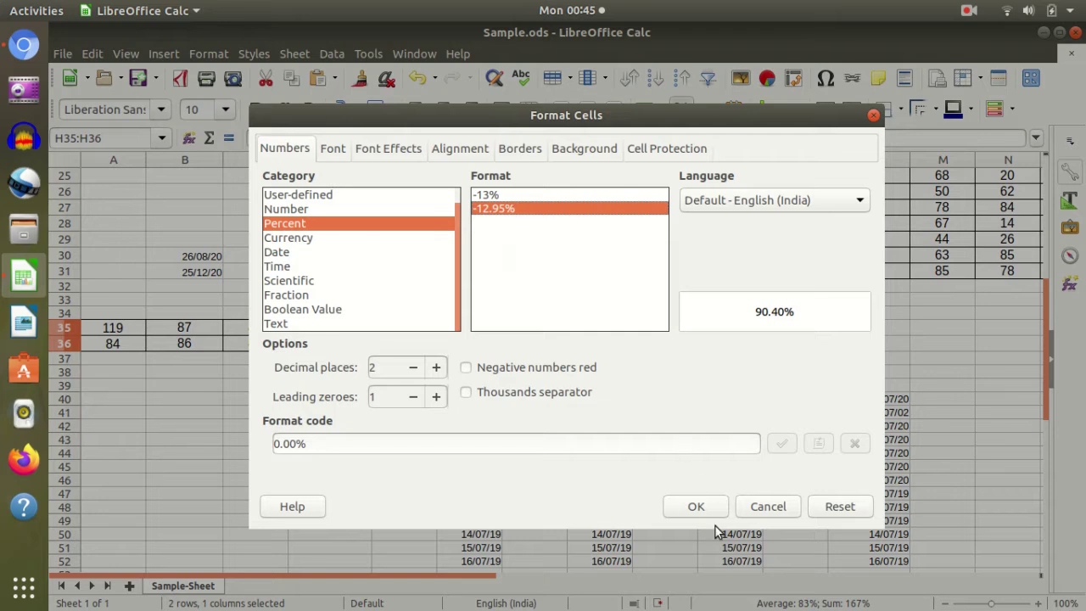
pyautogui.click(700, 507)
pyautogui.click(660, 439)
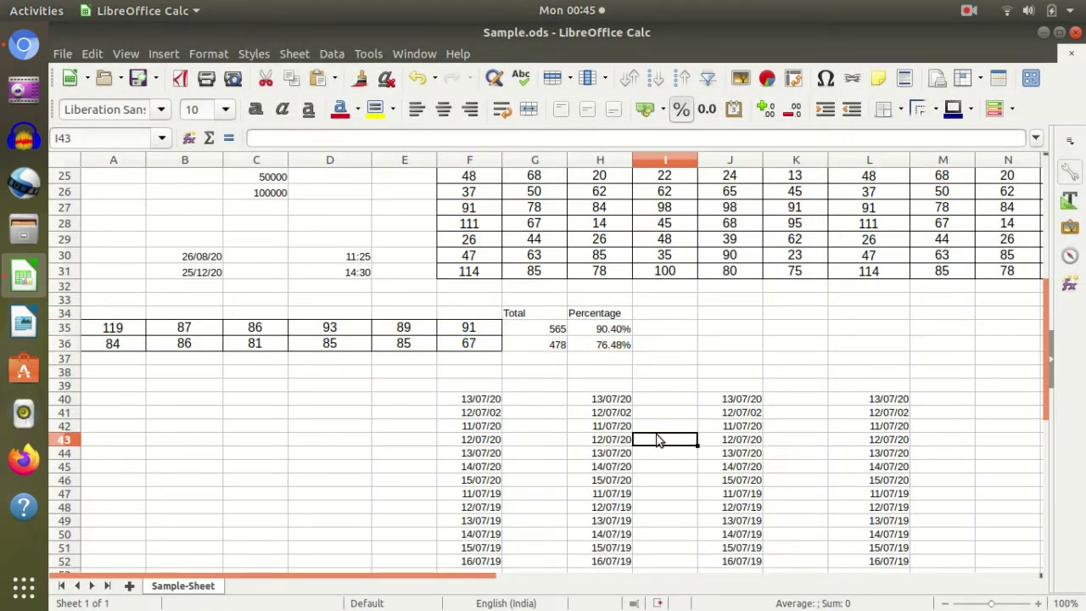
pyautogui.scroll(1, 641, 415)
pyautogui.scroll(1, 636, 408)
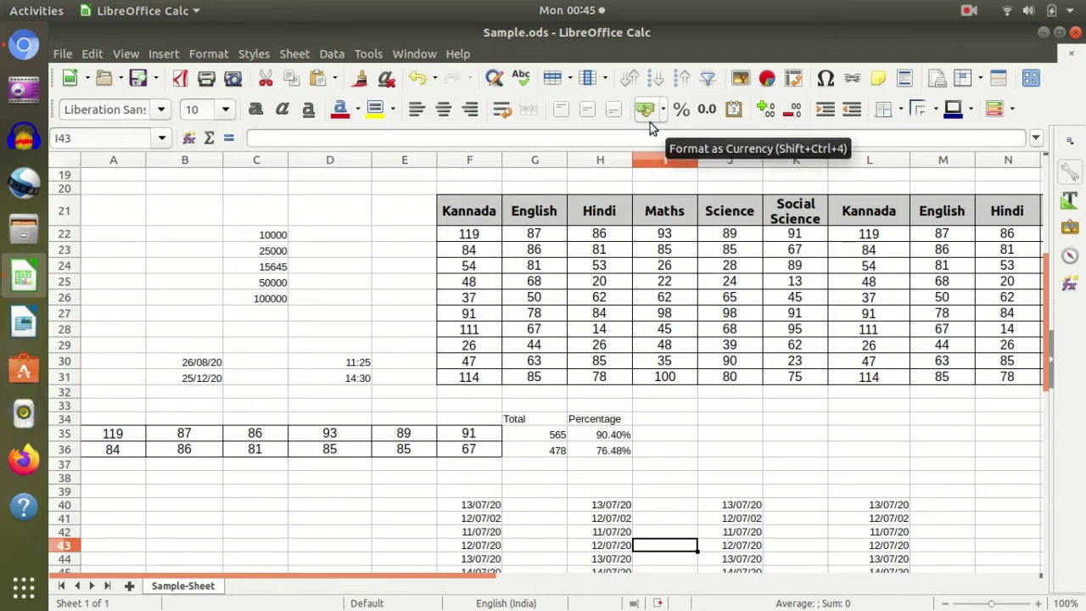
pyautogui.scroll(4, 556, 302)
pyautogui.scroll(2, 509, 289)
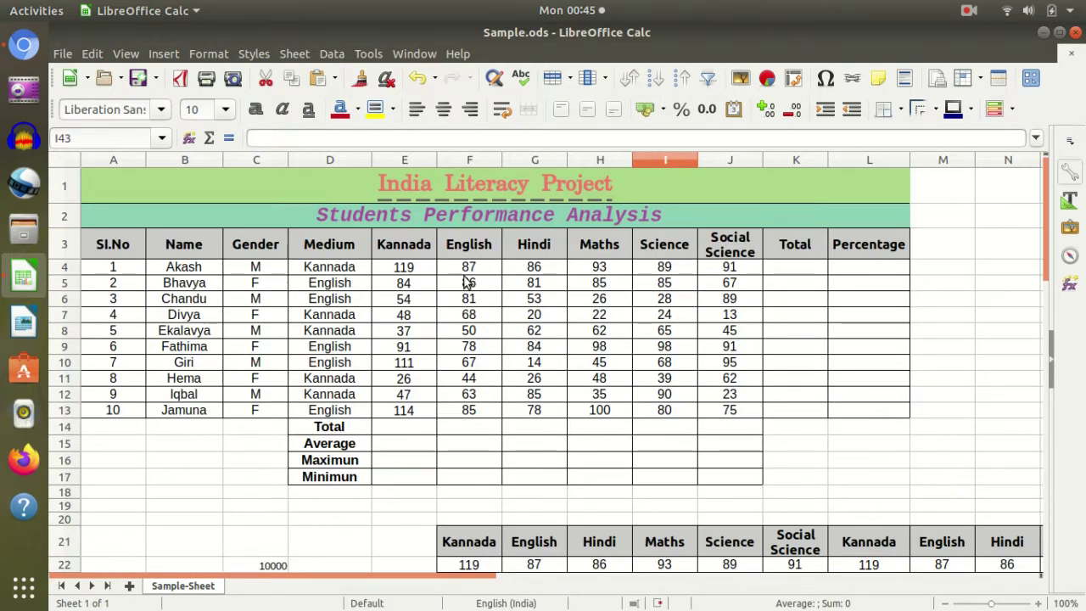
pyautogui.scroll(-2, 484, 318)
pyautogui.scroll(-1, 479, 356)
pyautogui.scroll(3, 471, 403)
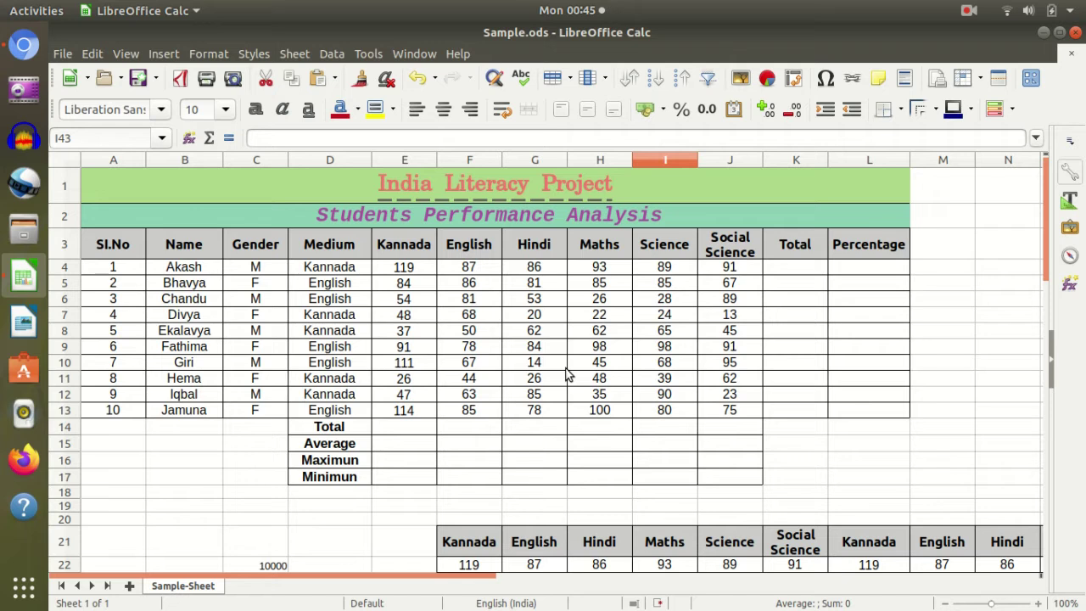
pyautogui.scroll(-3, 618, 324)
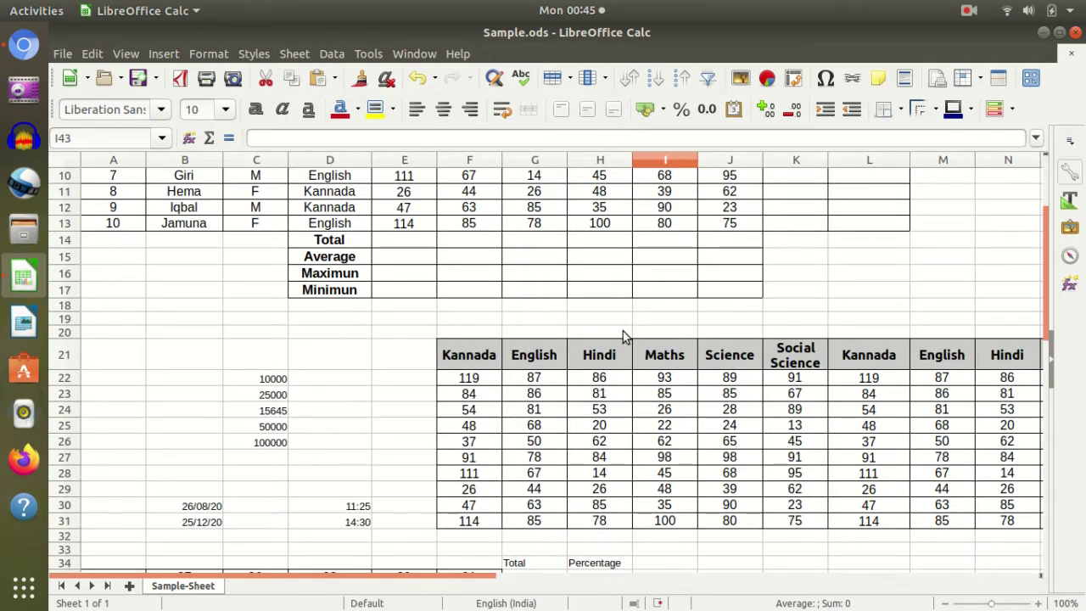
pyautogui.click(358, 425)
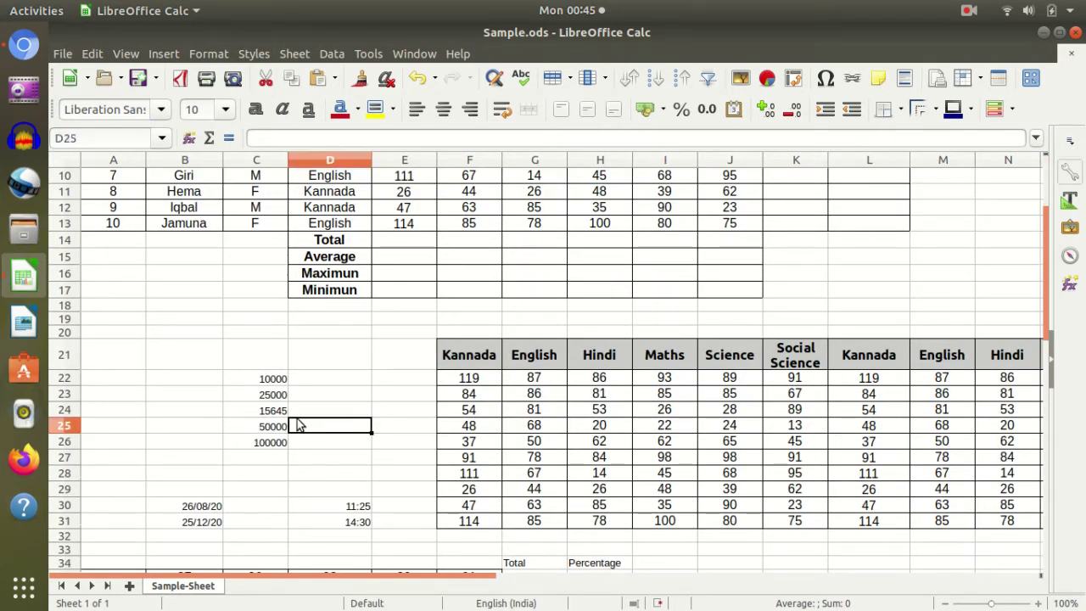
pyautogui.moveTo(259, 382); pyautogui.dragTo(268, 442)
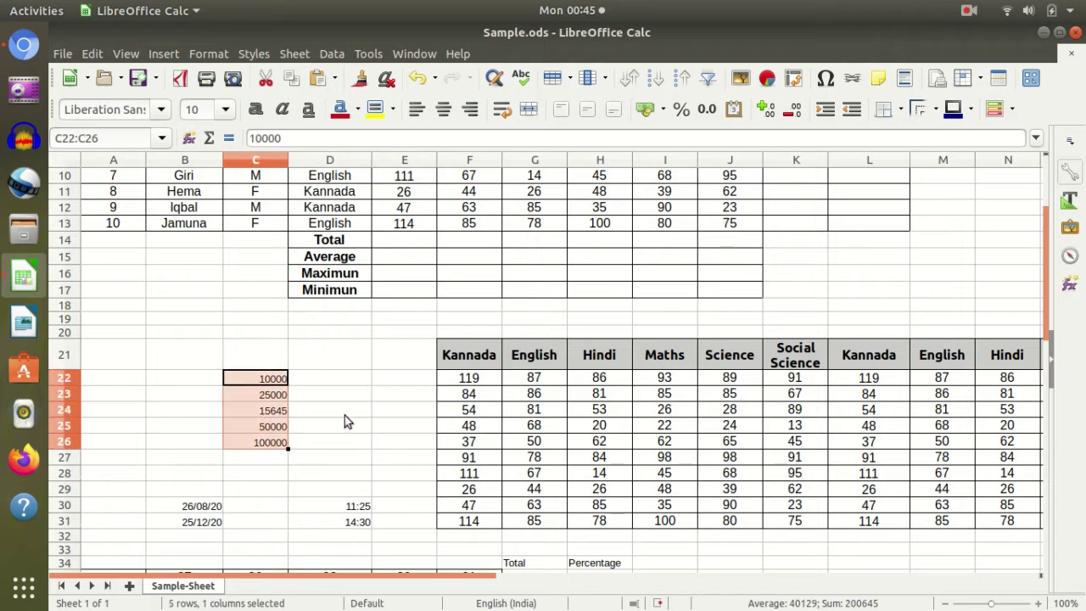
pyautogui.click(664, 115)
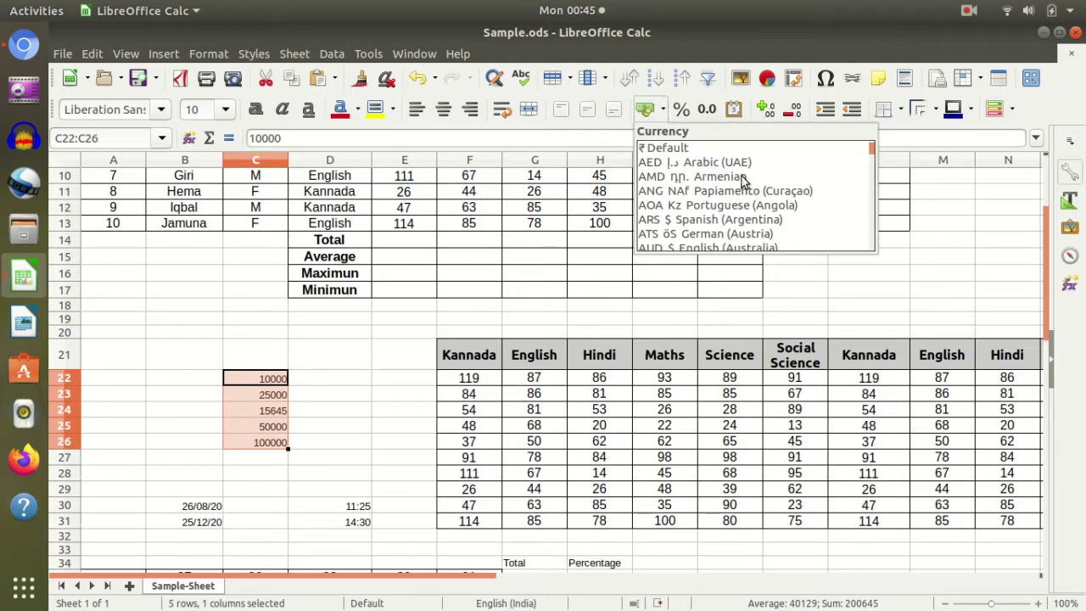
pyautogui.scroll(-5, 747, 183)
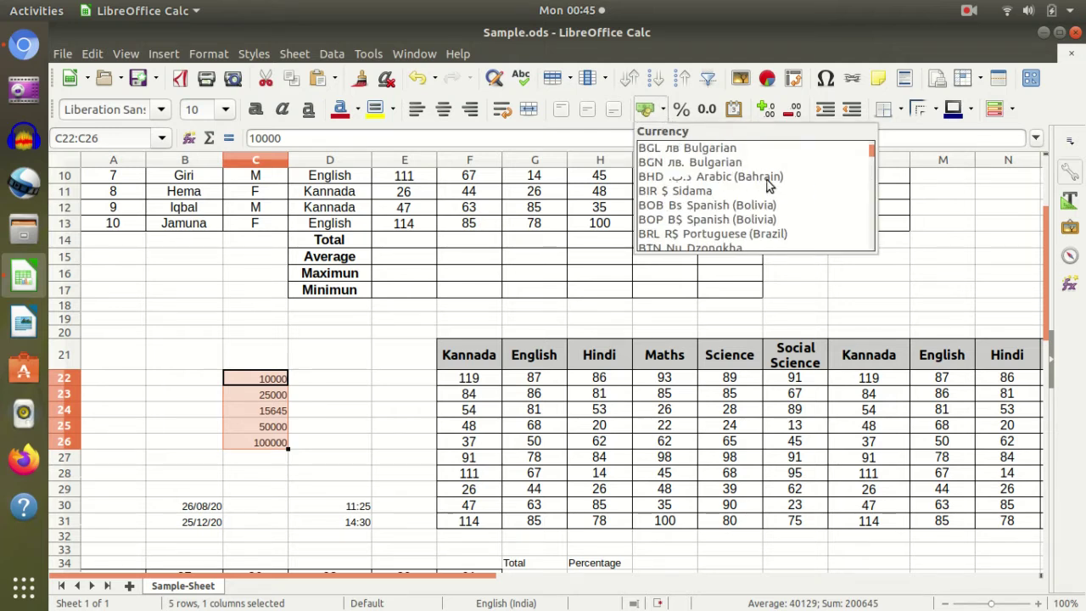
pyautogui.scroll(-5, 766, 176)
pyautogui.scroll(-3, 774, 176)
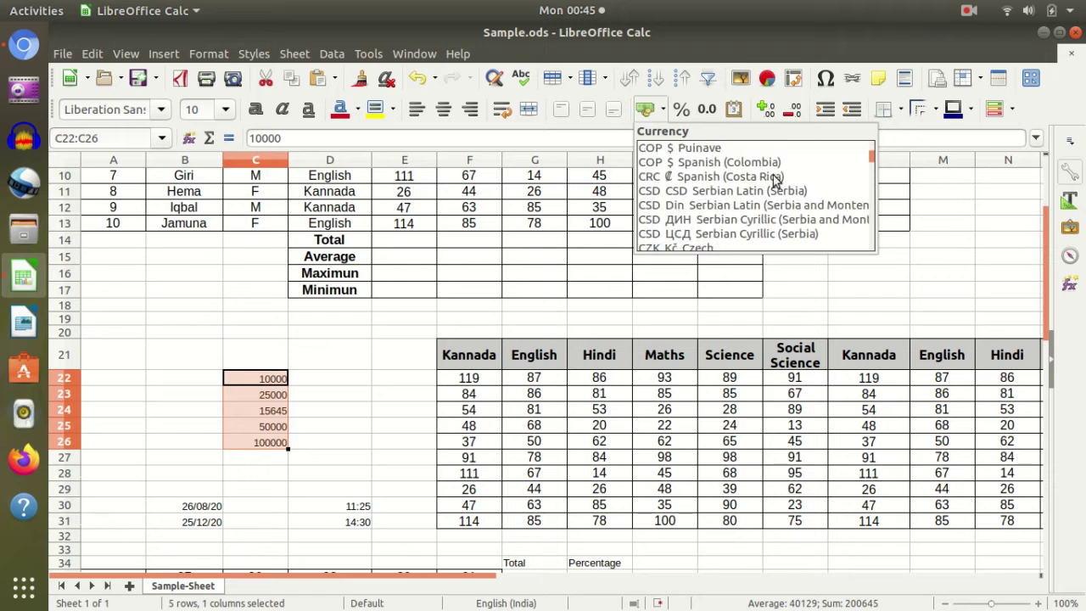
pyautogui.scroll(-5, 773, 179)
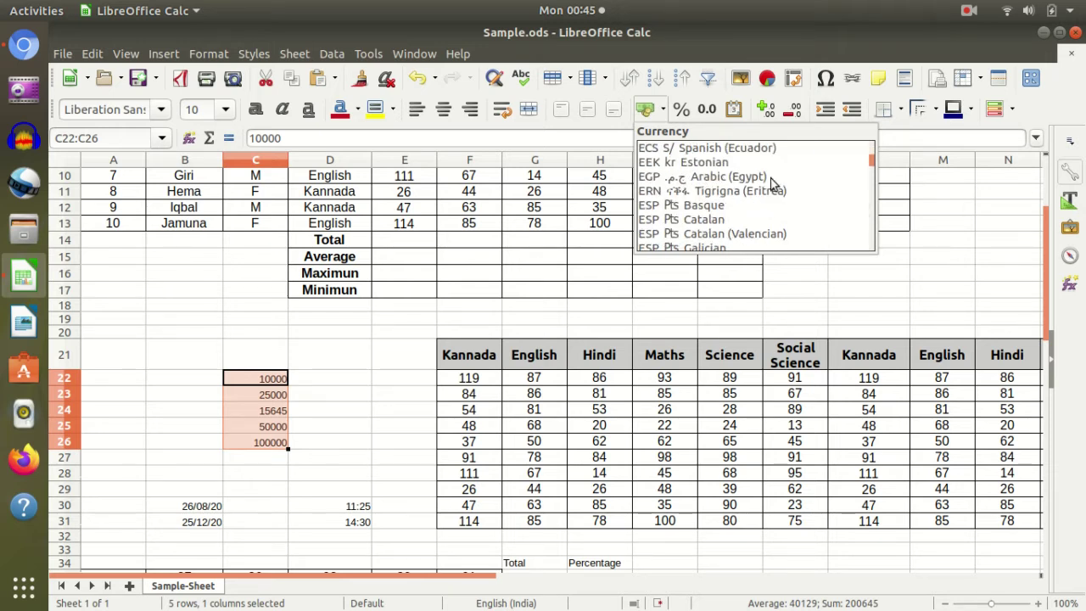
pyautogui.scroll(-3, 773, 183)
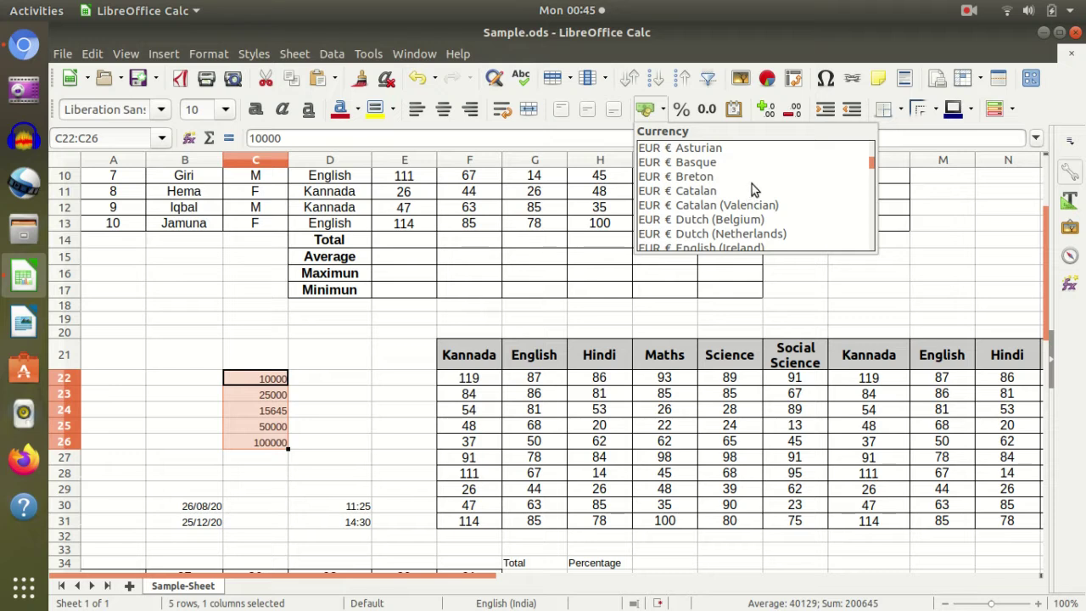
pyautogui.scroll(-2, 761, 185)
pyautogui.scroll(2, 772, 186)
pyautogui.scroll(5, 772, 188)
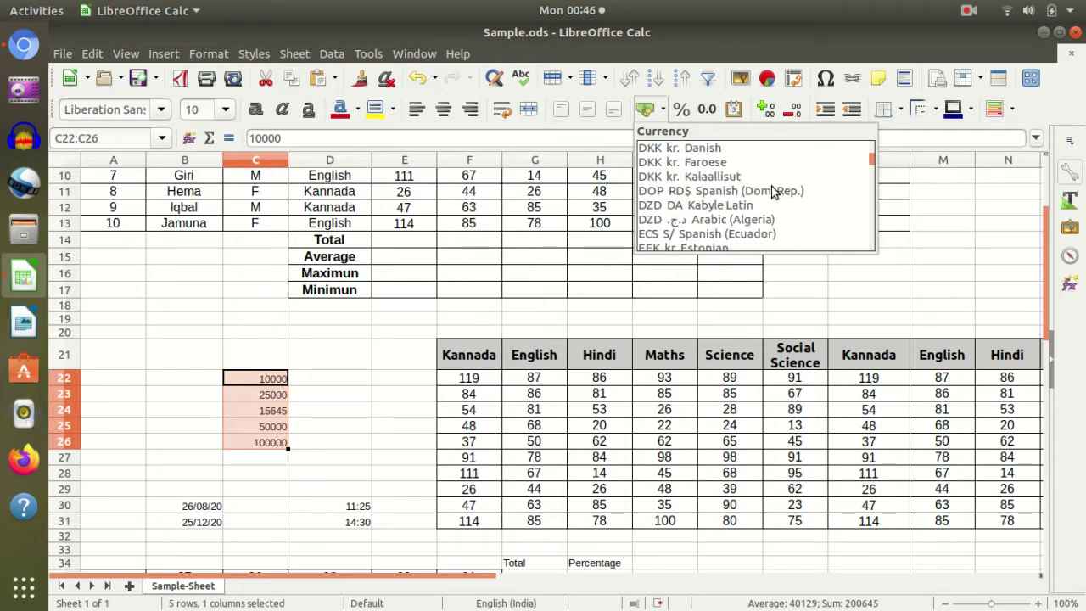
pyautogui.scroll(3, 771, 190)
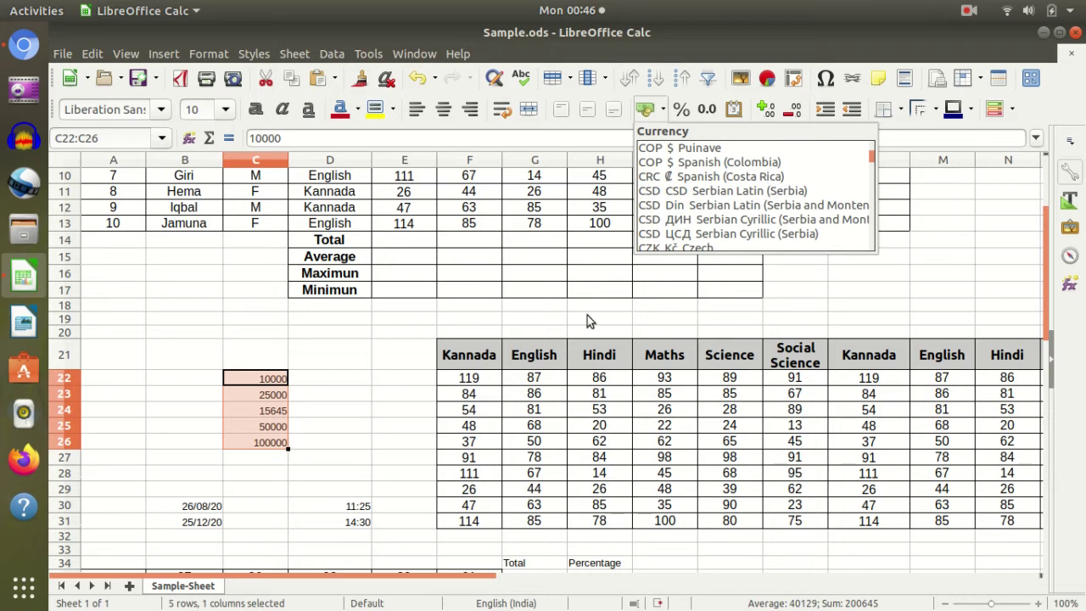
pyautogui.click(388, 396)
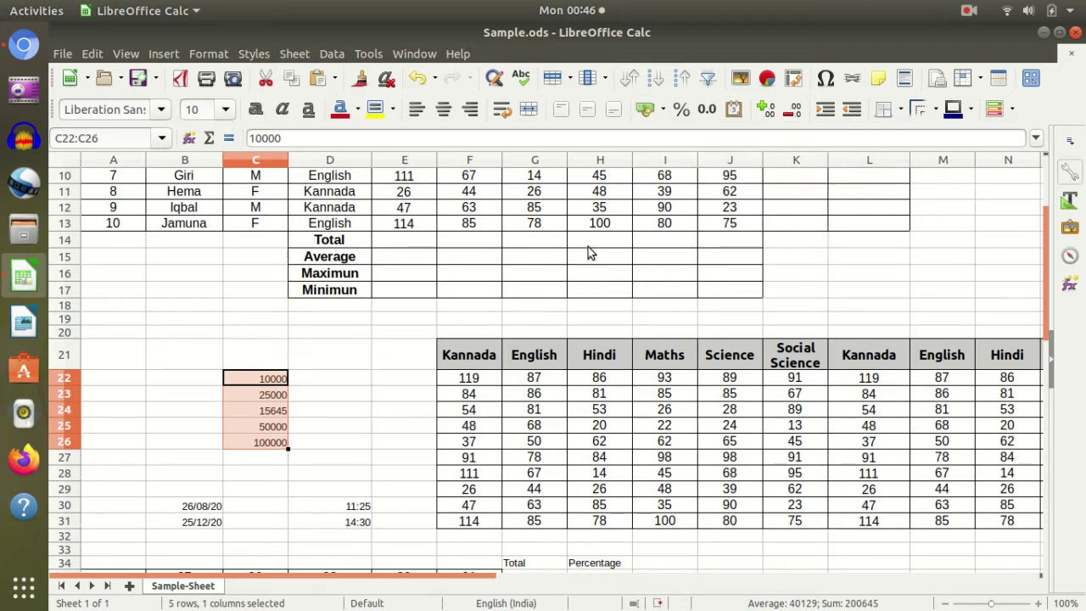
pyautogui.click(668, 121)
pyautogui.scroll(-3, 709, 196)
pyautogui.scroll(-2, 711, 196)
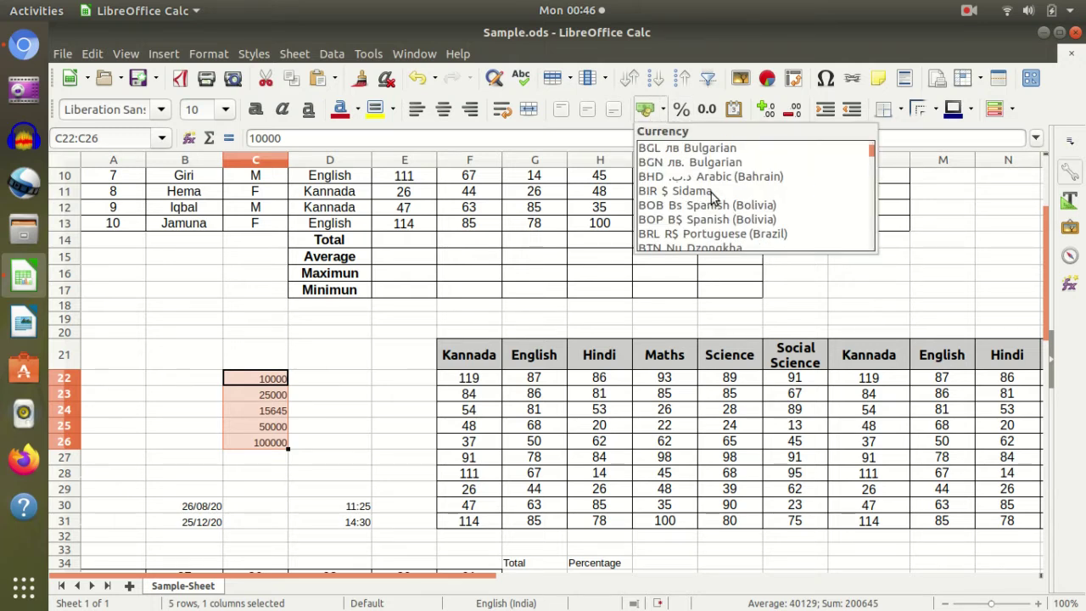
pyautogui.scroll(-3, 711, 197)
pyautogui.scroll(-2, 716, 204)
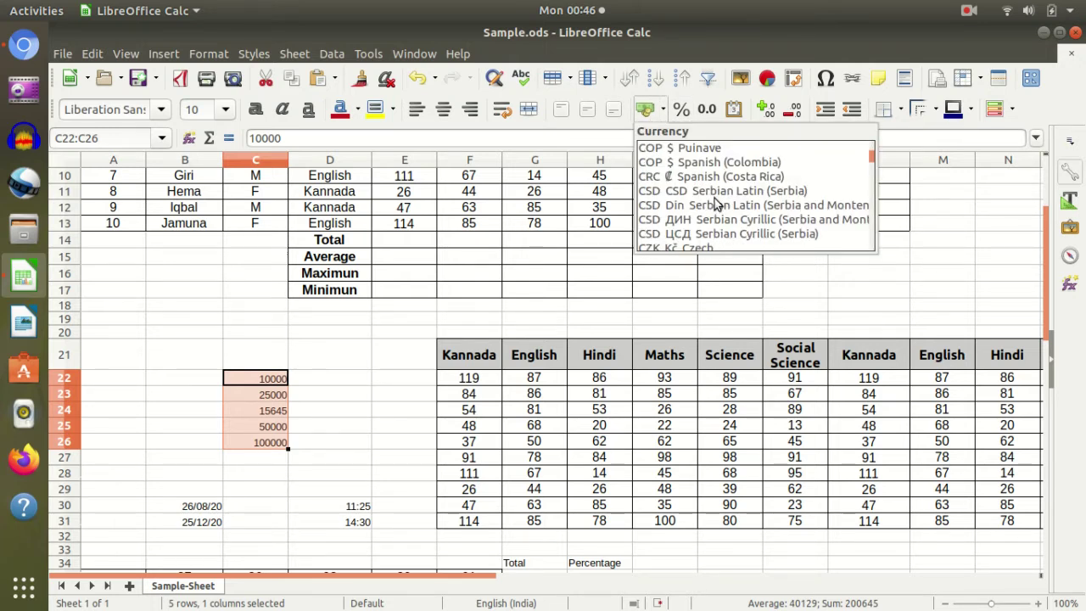
pyautogui.scroll(-4, 715, 205)
pyautogui.scroll(-4, 719, 206)
pyautogui.scroll(7, 769, 202)
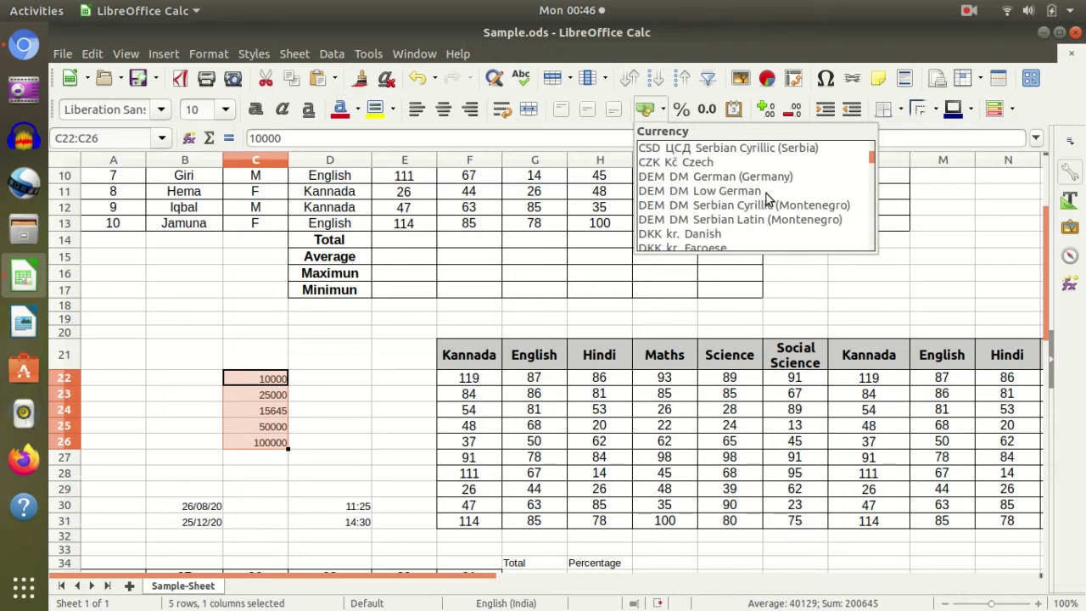
pyautogui.scroll(1, 766, 198)
pyautogui.scroll(2, 766, 198)
pyautogui.scroll(2, 759, 192)
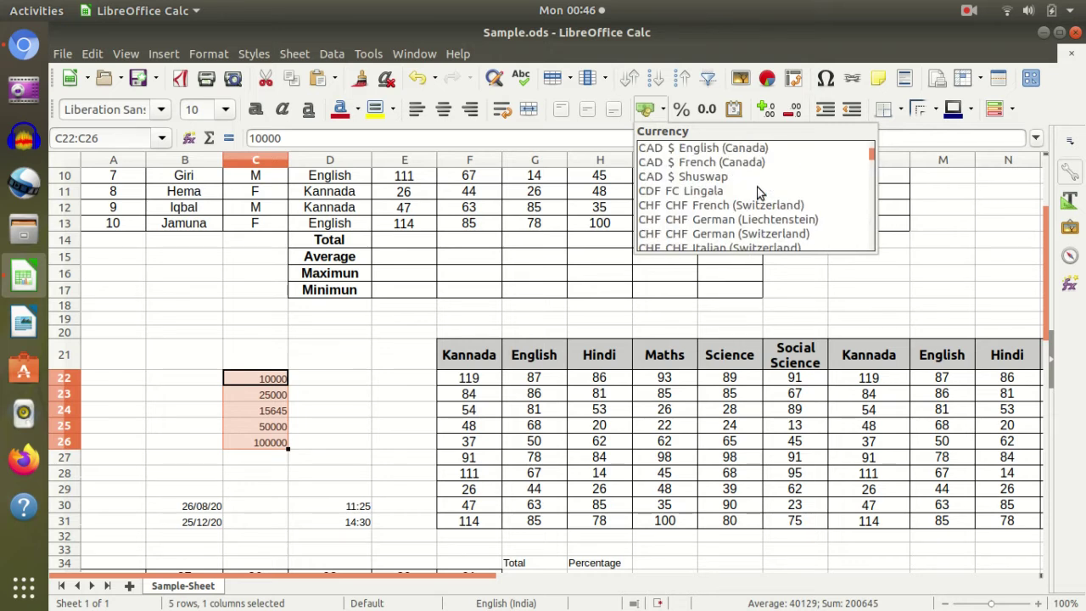
pyautogui.scroll(2, 759, 192)
pyautogui.scroll(4, 758, 193)
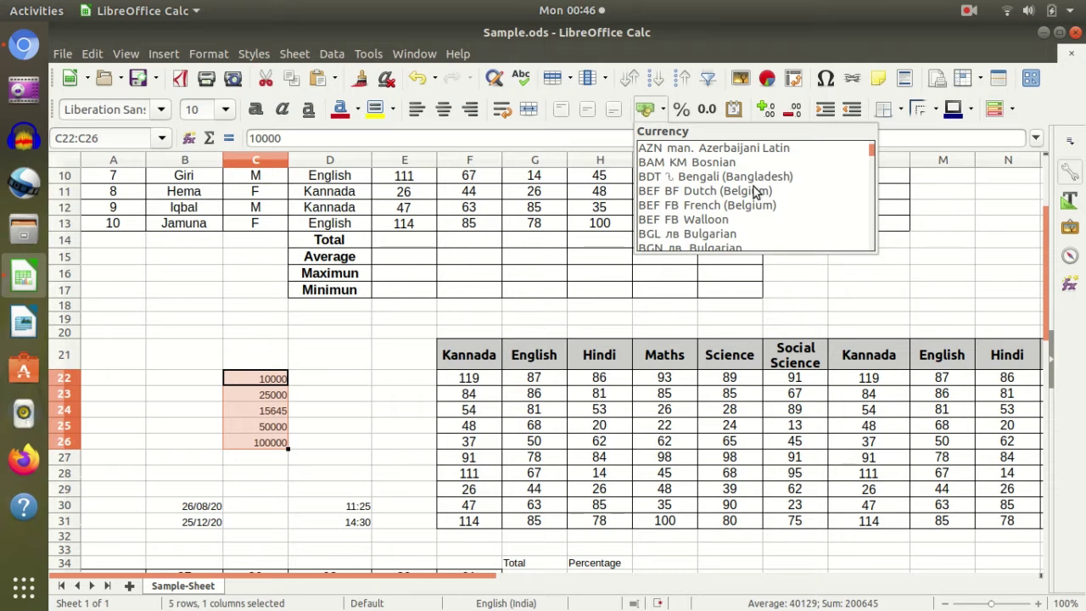
pyautogui.scroll(4, 755, 194)
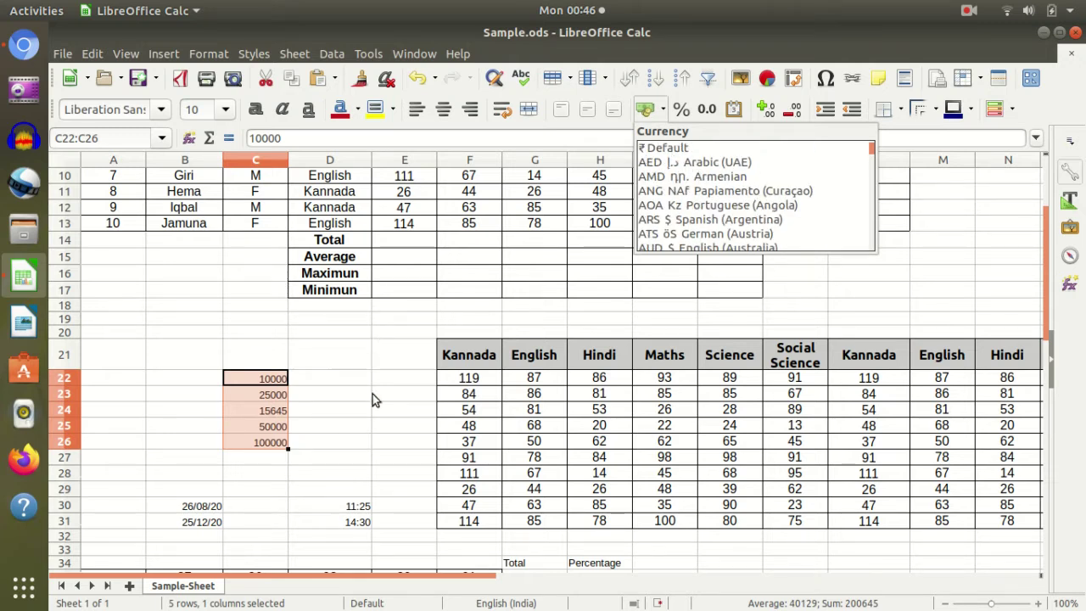
pyautogui.click(380, 373)
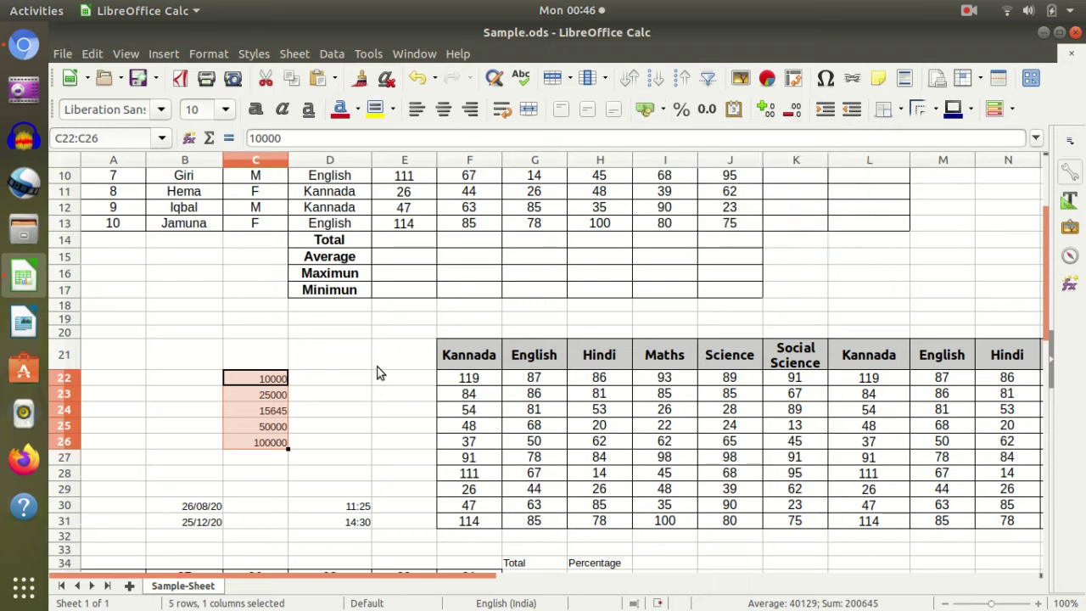
pyautogui.moveTo(308, 422); pyautogui.dragTo(271, 436)
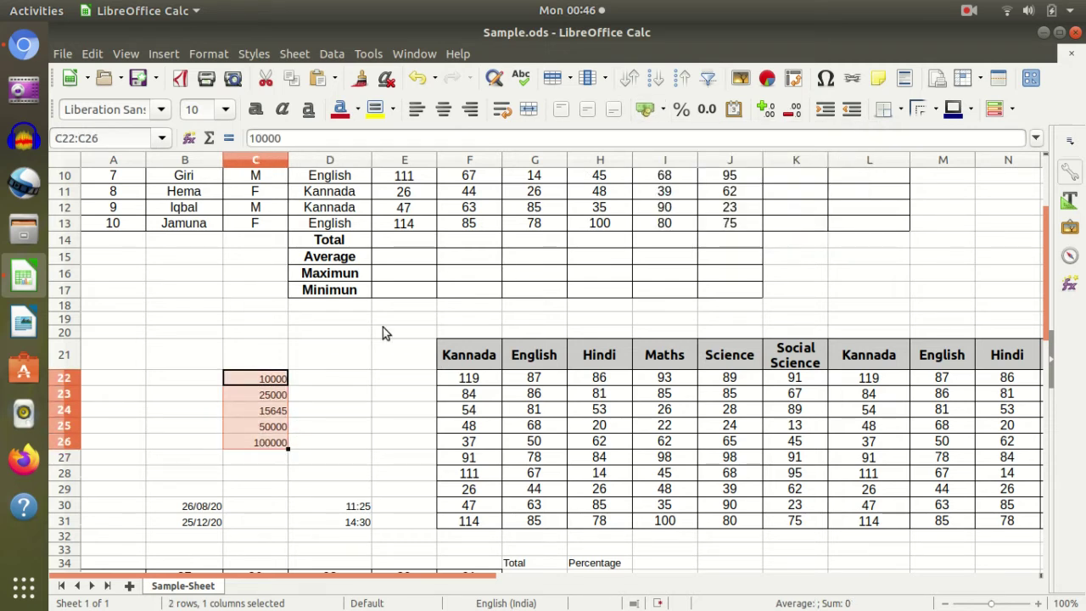
# Format C22:C26 as rupee currency, from ₹10,000.00 to ₹1,00,000.00, and review the result
pyautogui.click(645, 109)
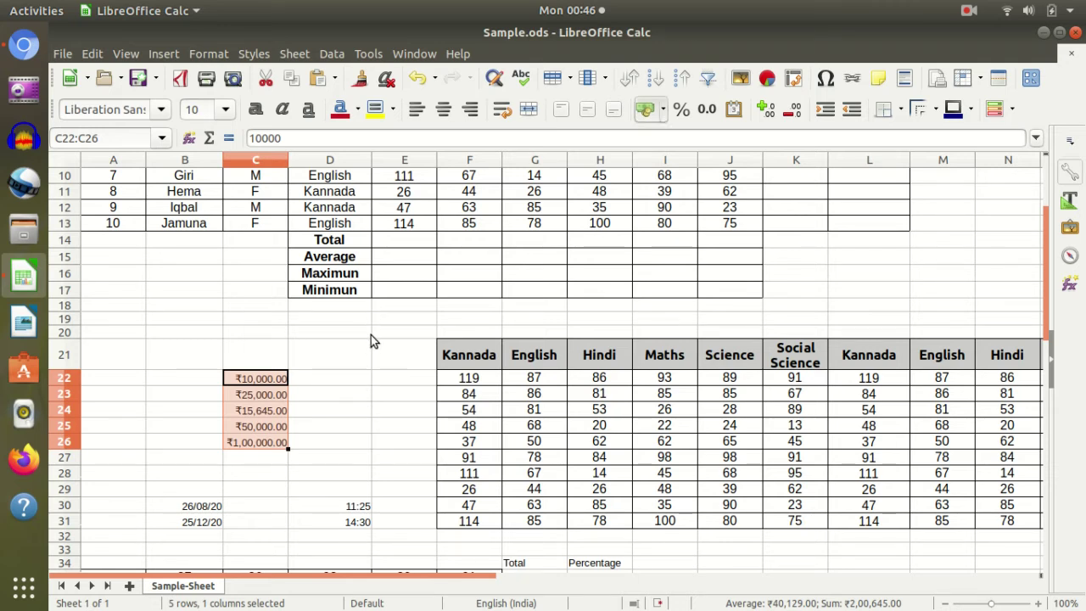
pyautogui.scroll(-1, 361, 377)
pyautogui.click(361, 377)
pyautogui.scroll(2, 361, 374)
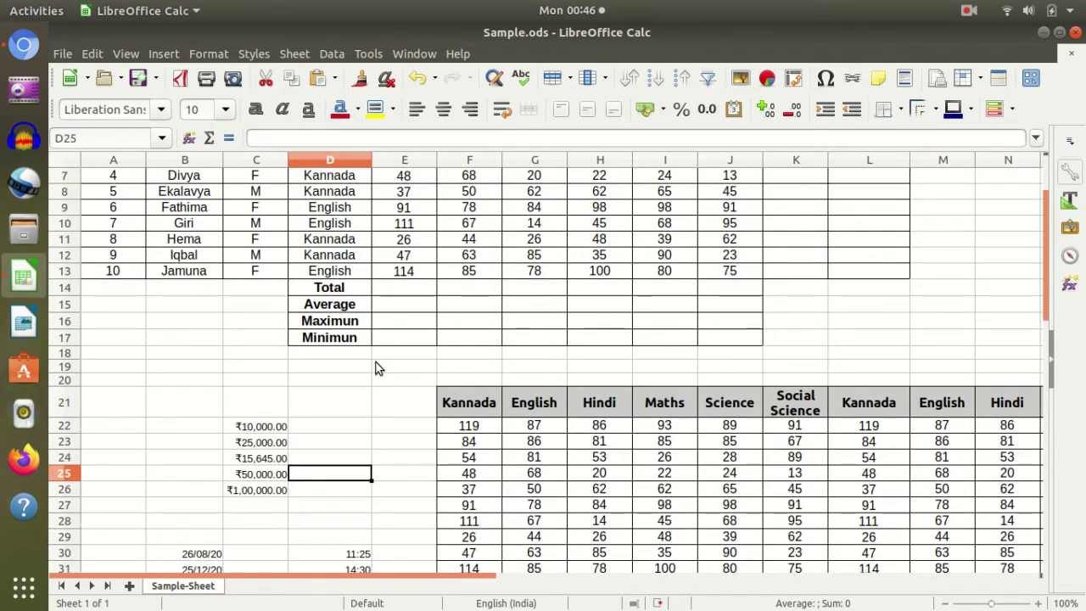
pyautogui.scroll(-1, 374, 363)
pyautogui.scroll(-1, 373, 360)
pyautogui.scroll(2, 451, 293)
pyautogui.scroll(-3, 285, 450)
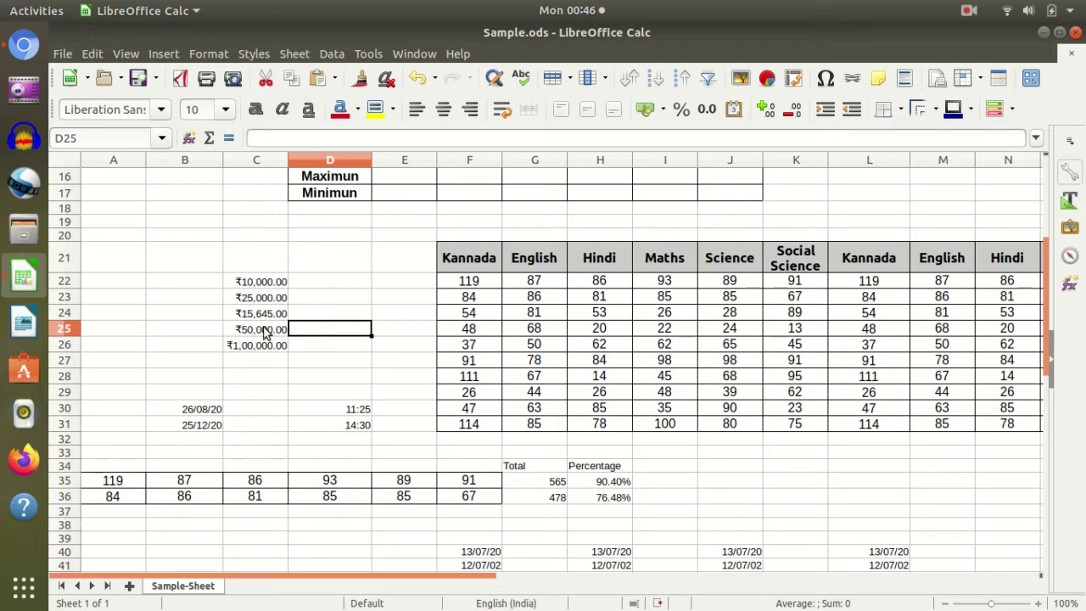
pyautogui.moveTo(260, 287); pyautogui.dragTo(270, 345)
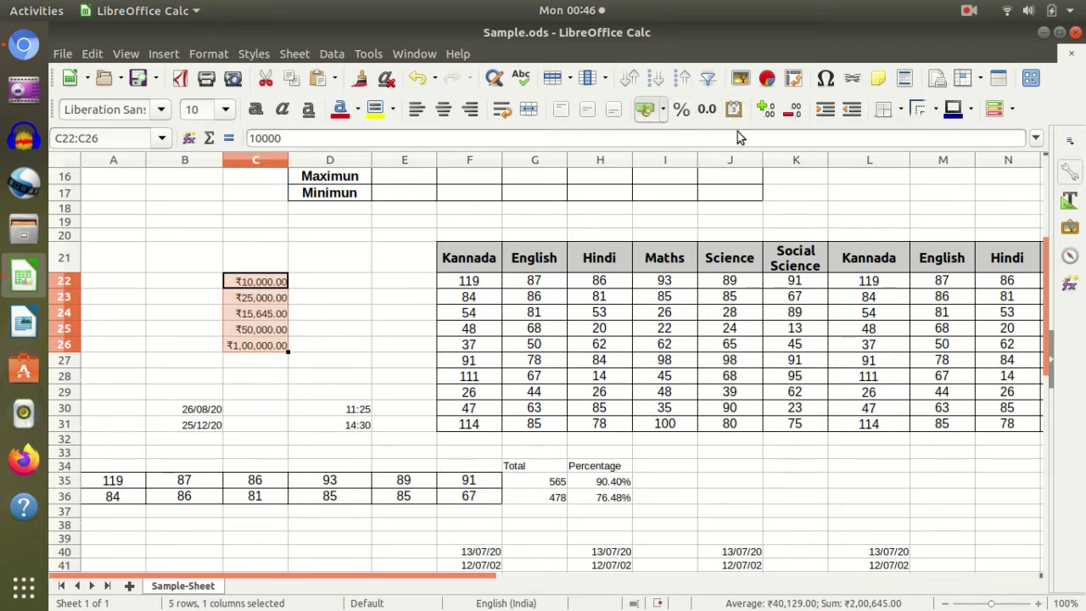
pyautogui.scroll(-1, 344, 350)
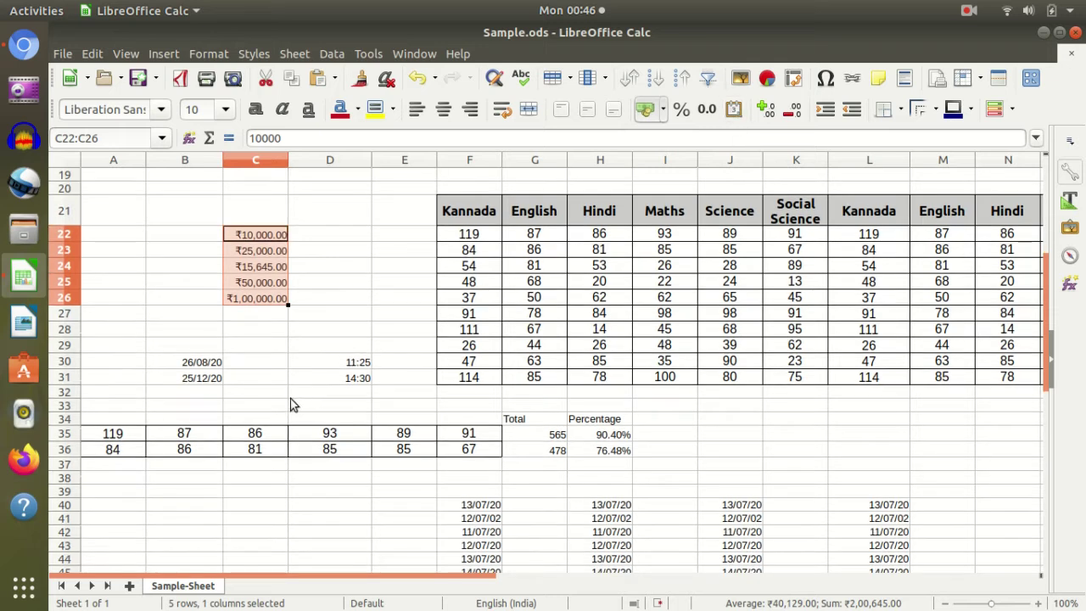
pyautogui.scroll(-1, 291, 405)
pyautogui.click(253, 488)
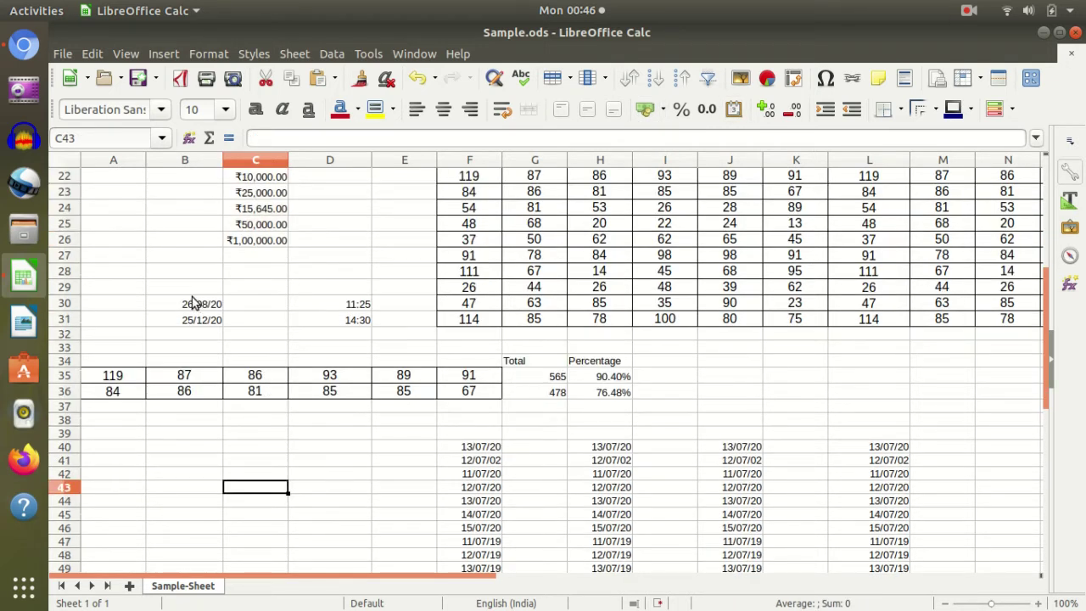
# Select the two dates in B30:B31
pyautogui.moveTo(193, 303); pyautogui.dragTo(194, 323)
pyautogui.click(267, 333)
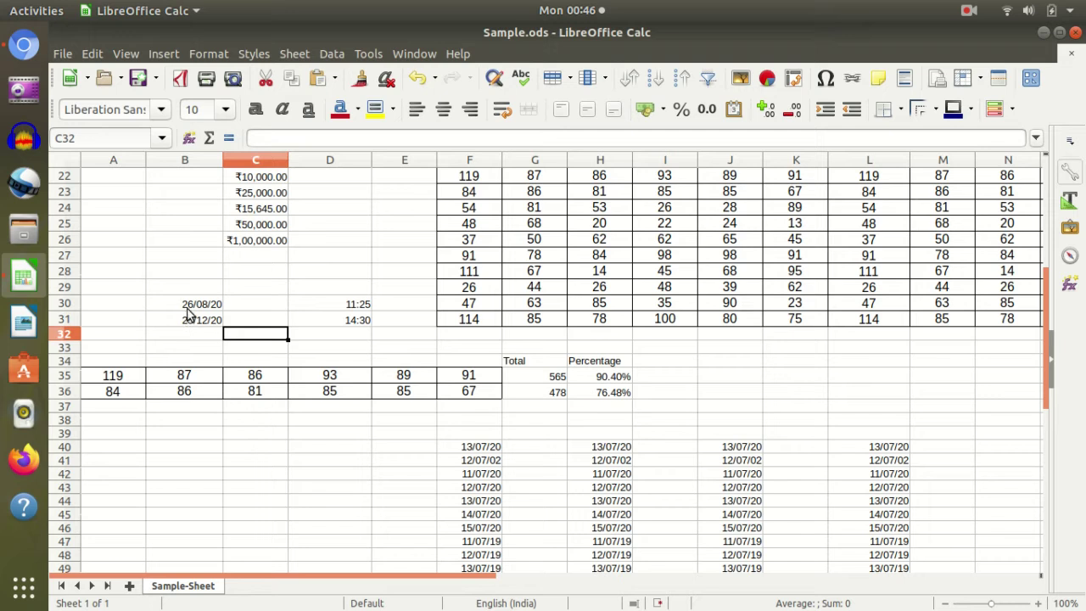
pyautogui.click(238, 480)
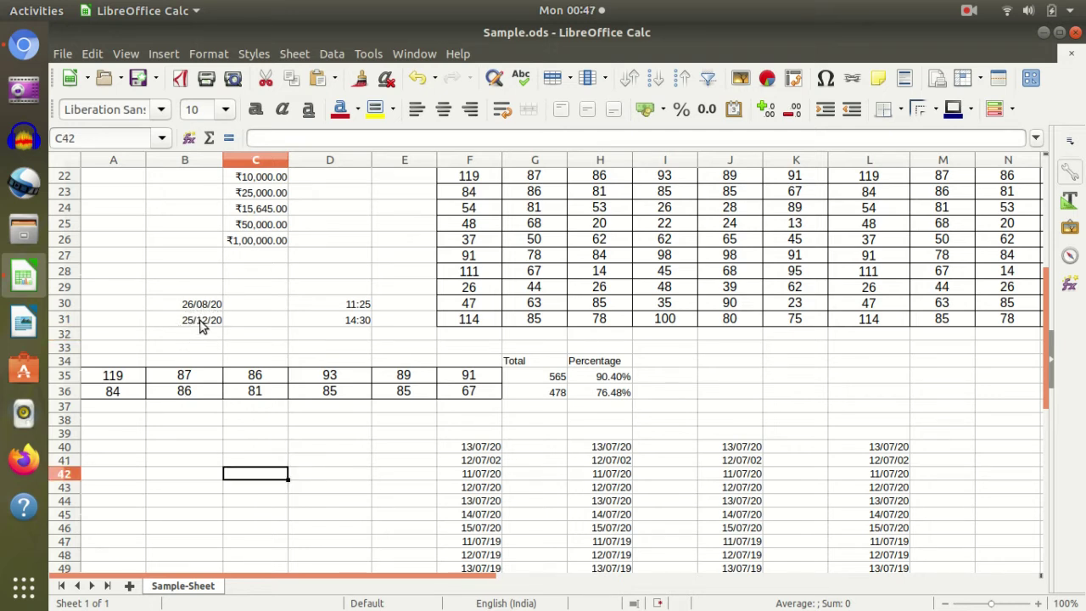
pyautogui.click(227, 328)
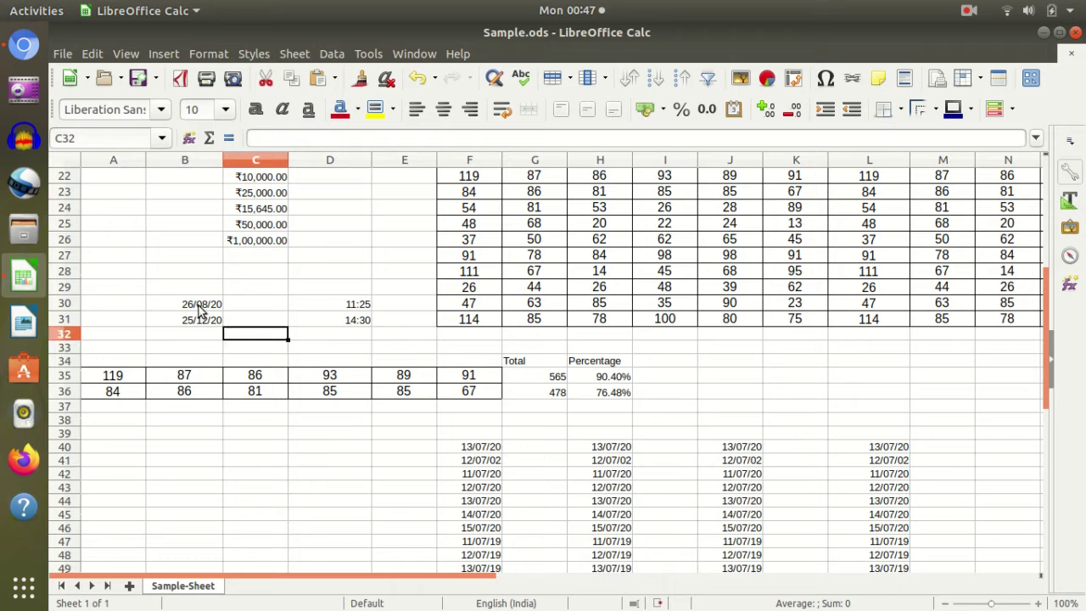
pyautogui.moveTo(202, 305); pyautogui.dragTo(200, 321)
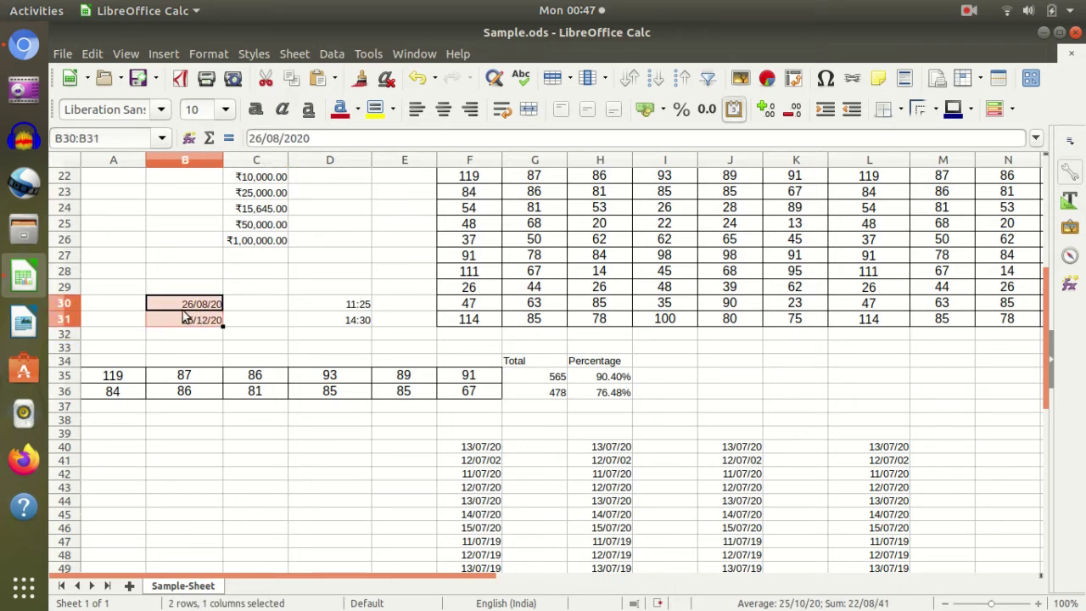
# Try the 26 Aug 20 and then the ISO 2020-08-26 date styles on B30:B31
pyautogui.rightClick(184, 316)
pyautogui.click(335, 306)
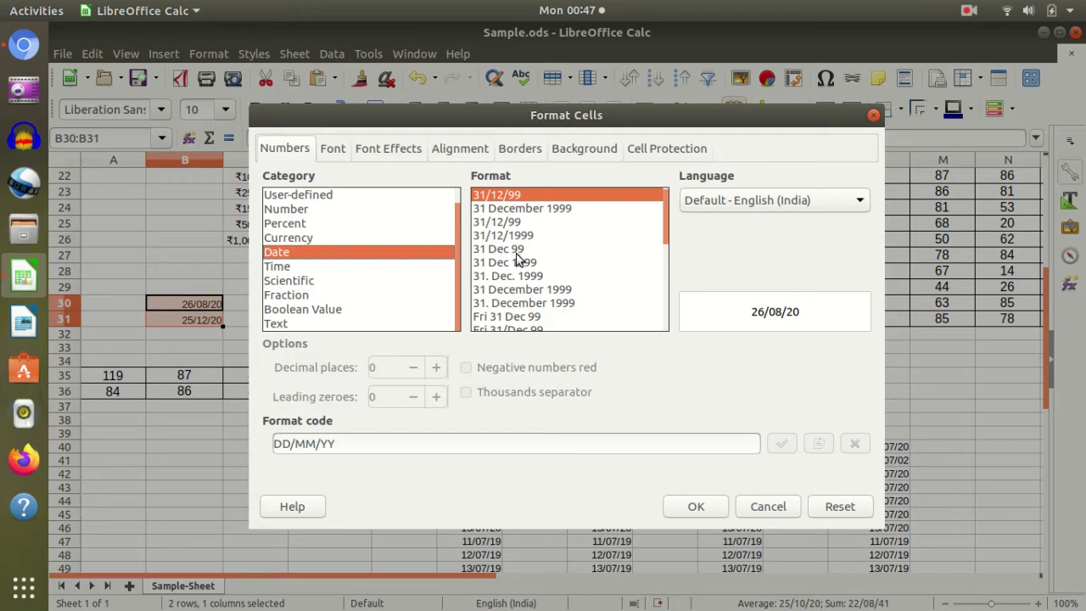
pyautogui.click(519, 251)
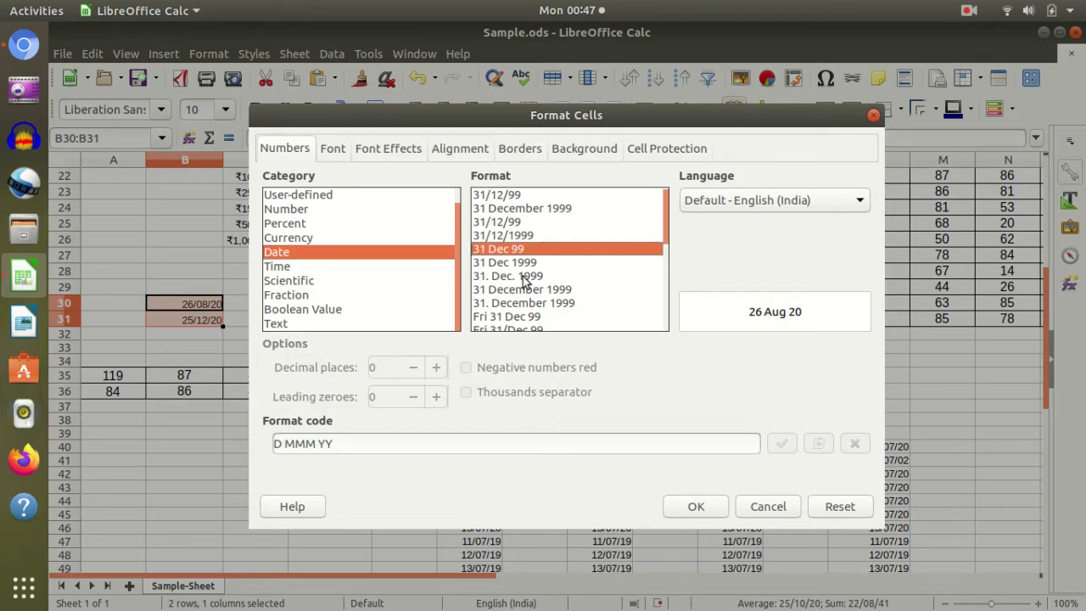
pyautogui.click(691, 510)
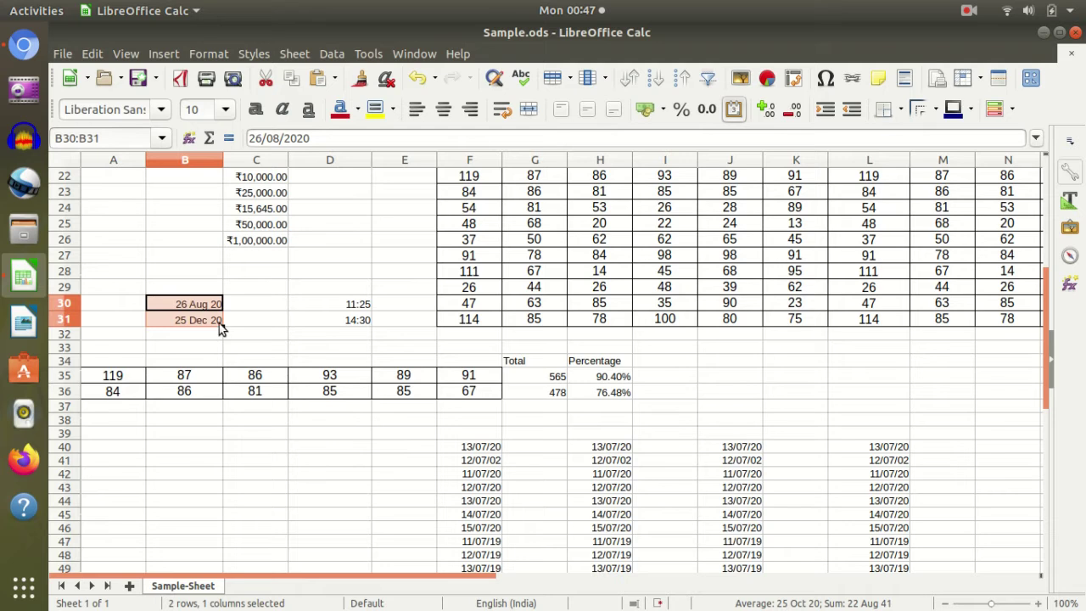
pyautogui.rightClick(195, 301)
pyautogui.click(246, 406)
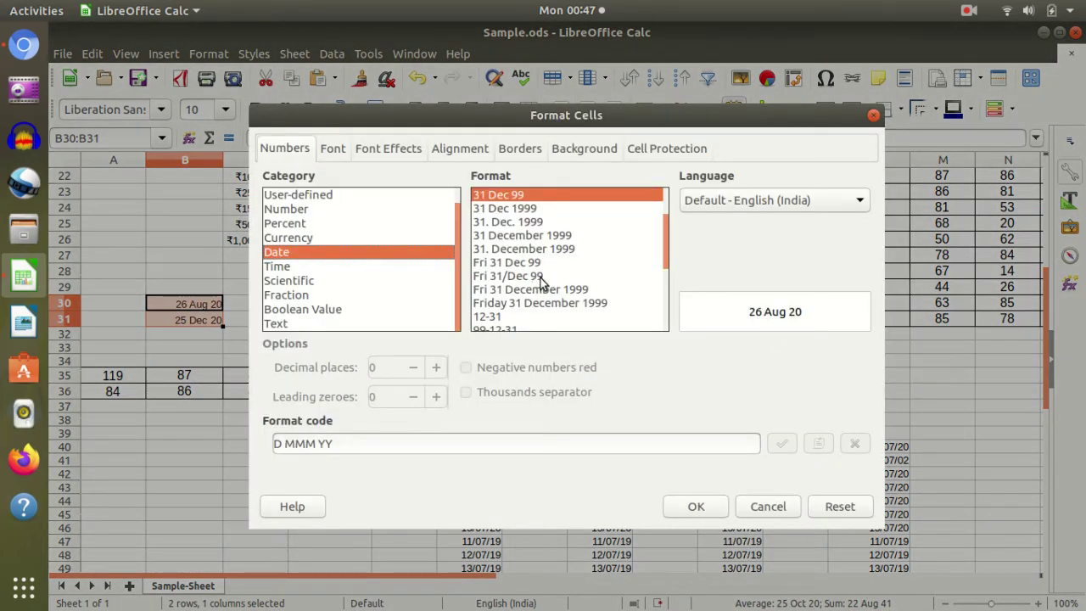
pyautogui.scroll(-1, 543, 284)
pyautogui.click(523, 303)
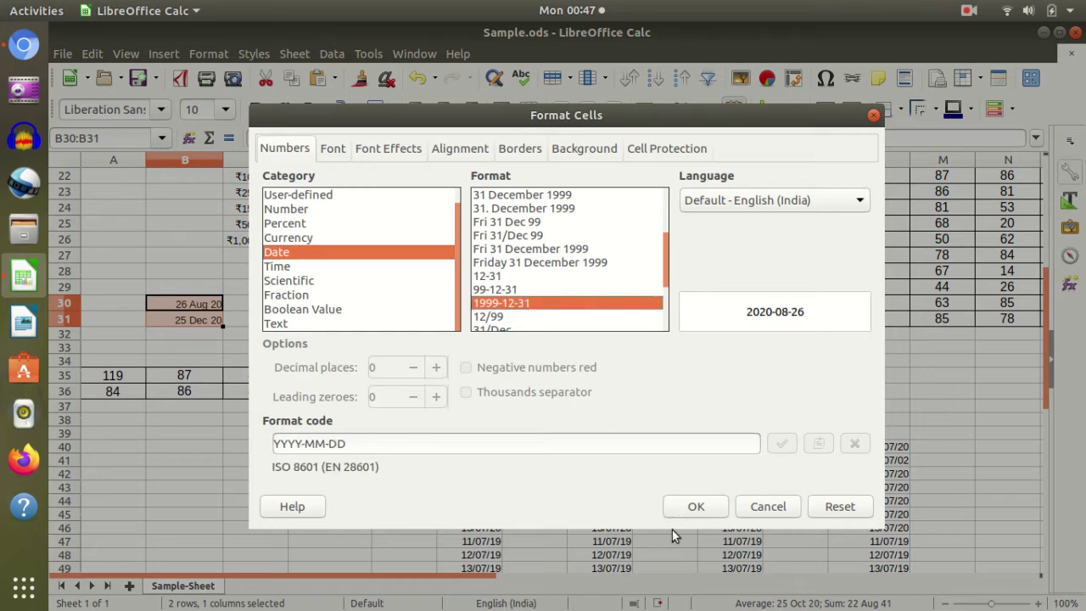
pyautogui.click(693, 507)
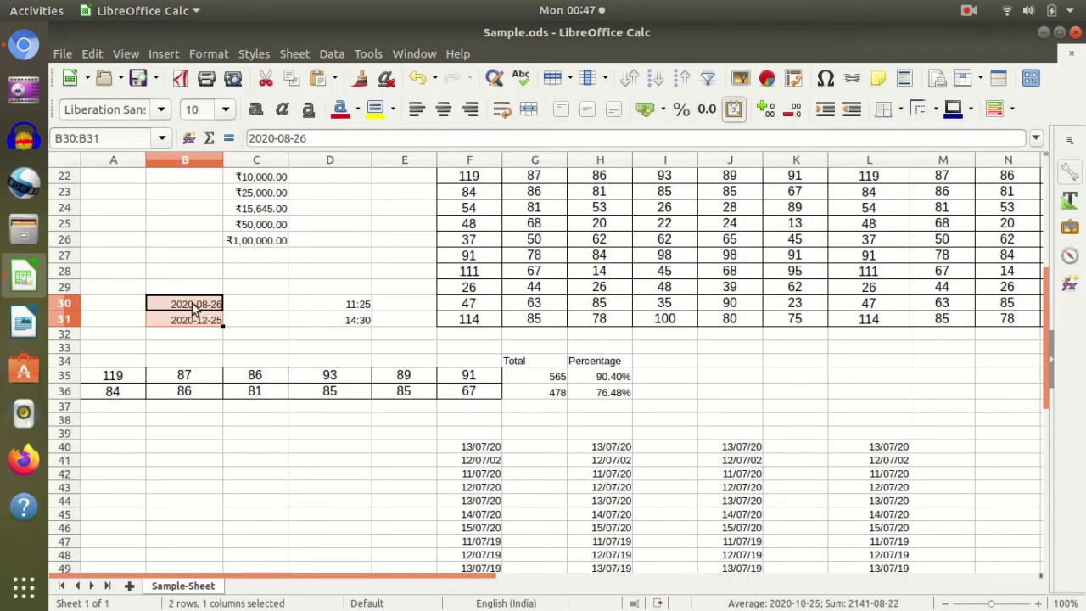
# Apply the 31/12/1999 date format so the dates read 26/08/2020 and 25/12/2020
pyautogui.rightClick(194, 311)
pyautogui.click(416, 355)
pyautogui.scroll(2, 520, 273)
pyautogui.scroll(4, 535, 254)
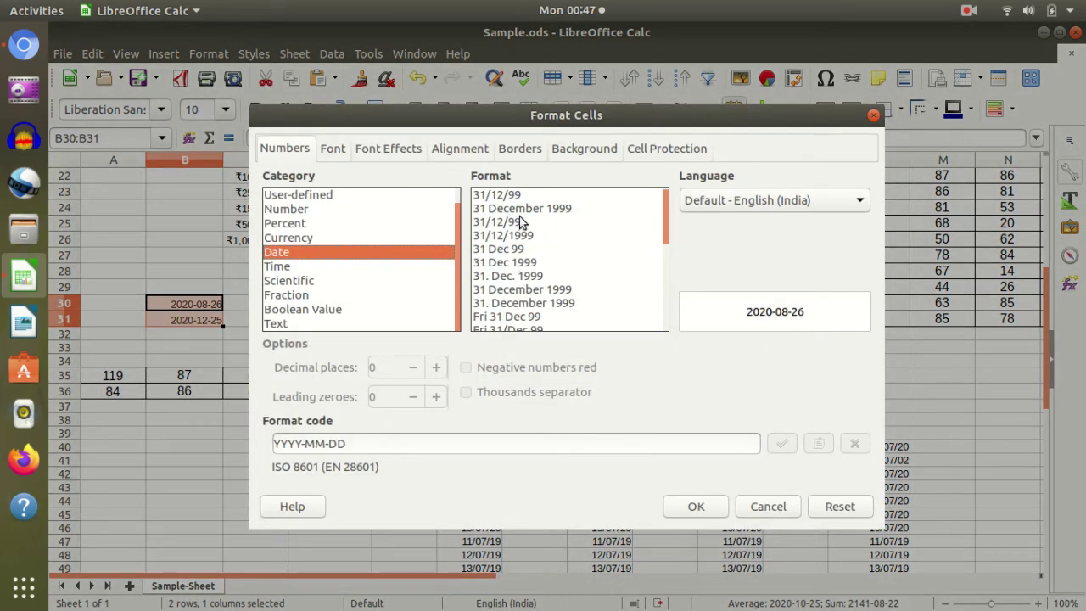
pyautogui.click(509, 197)
pyautogui.click(522, 236)
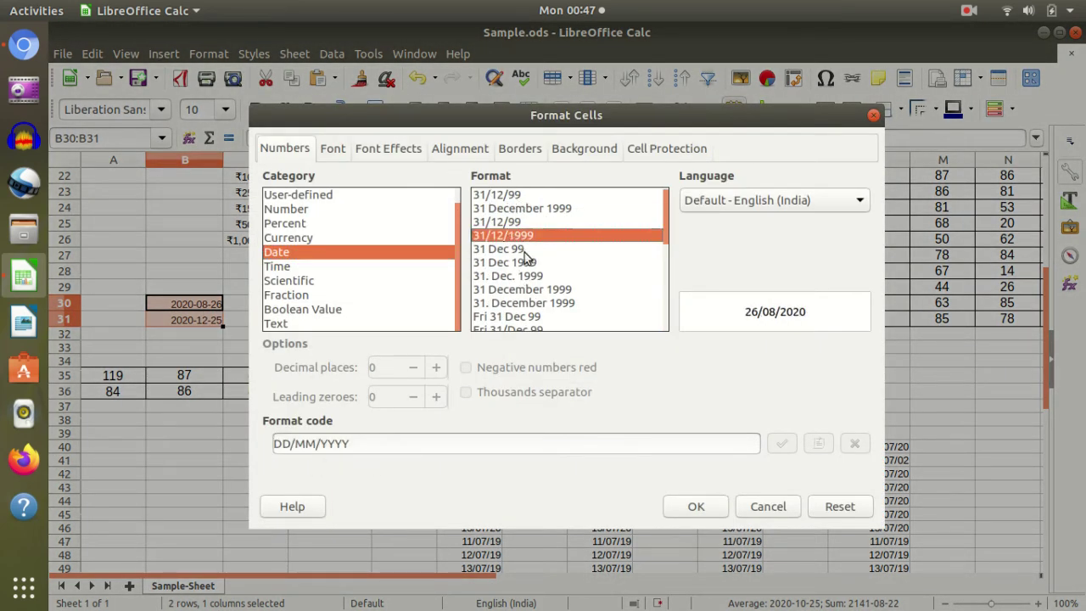
pyautogui.click(695, 508)
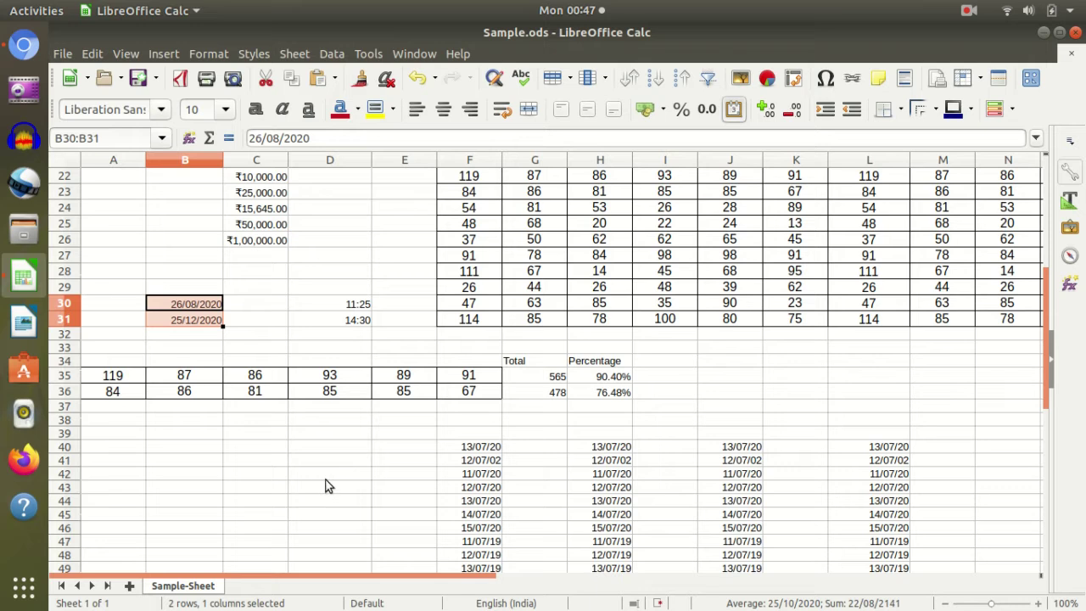
pyautogui.scroll(3, 355, 429)
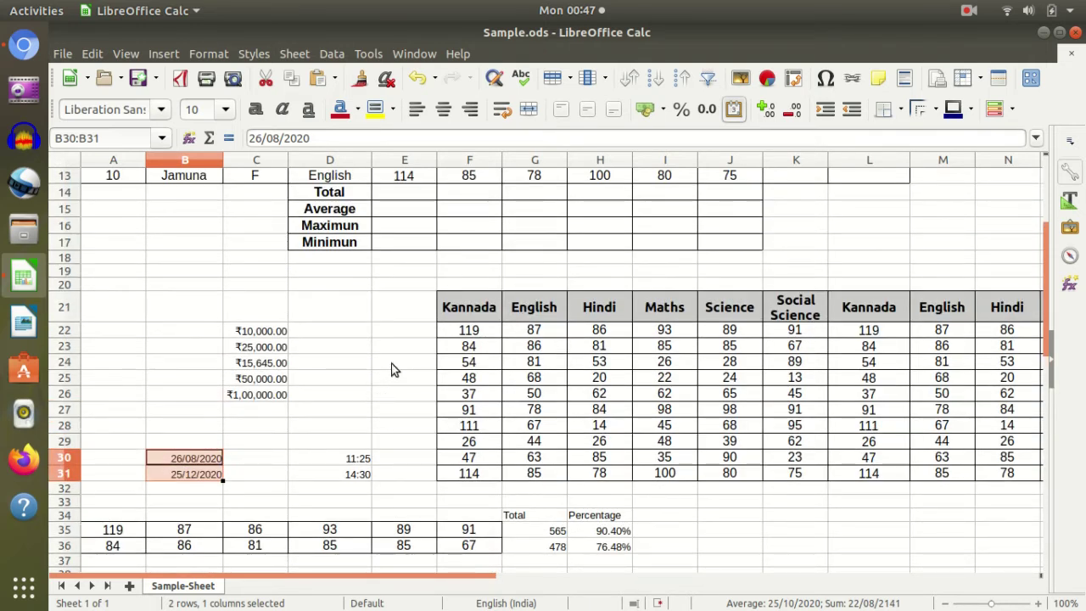
pyautogui.scroll(-2, 259, 458)
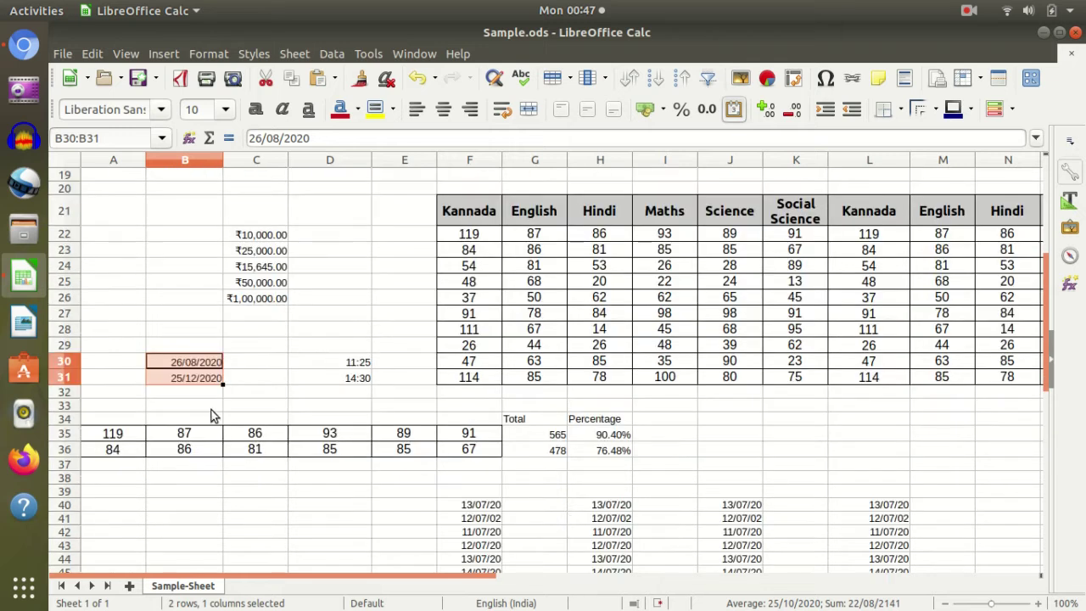
# Select the times in D30:D31 and give them the 12-hour HH:MM AM/PM format
pyautogui.click(390, 362)
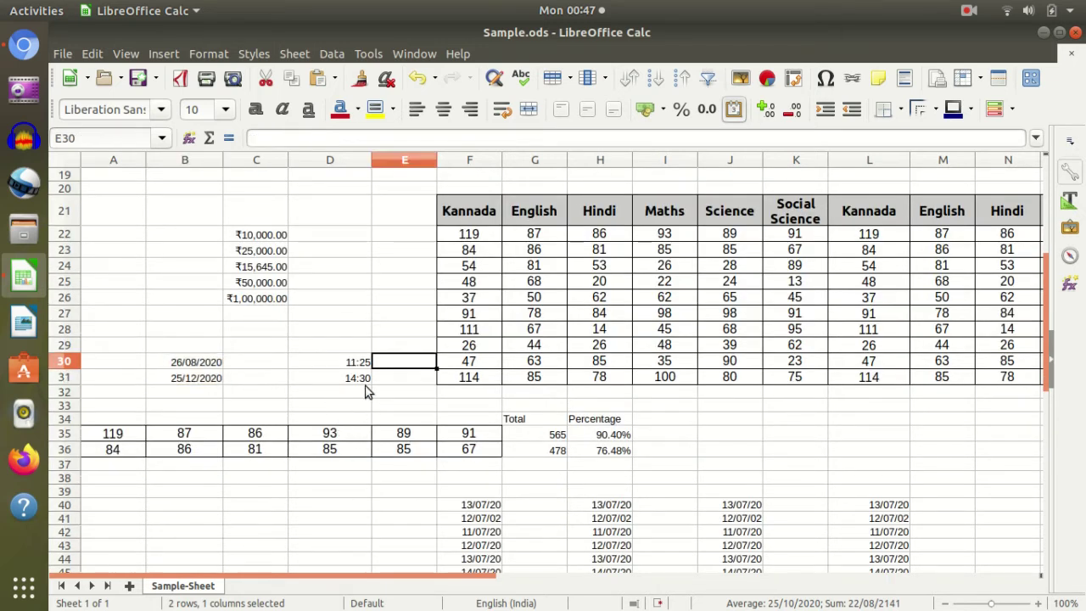
pyautogui.click(344, 364)
pyautogui.click(354, 382)
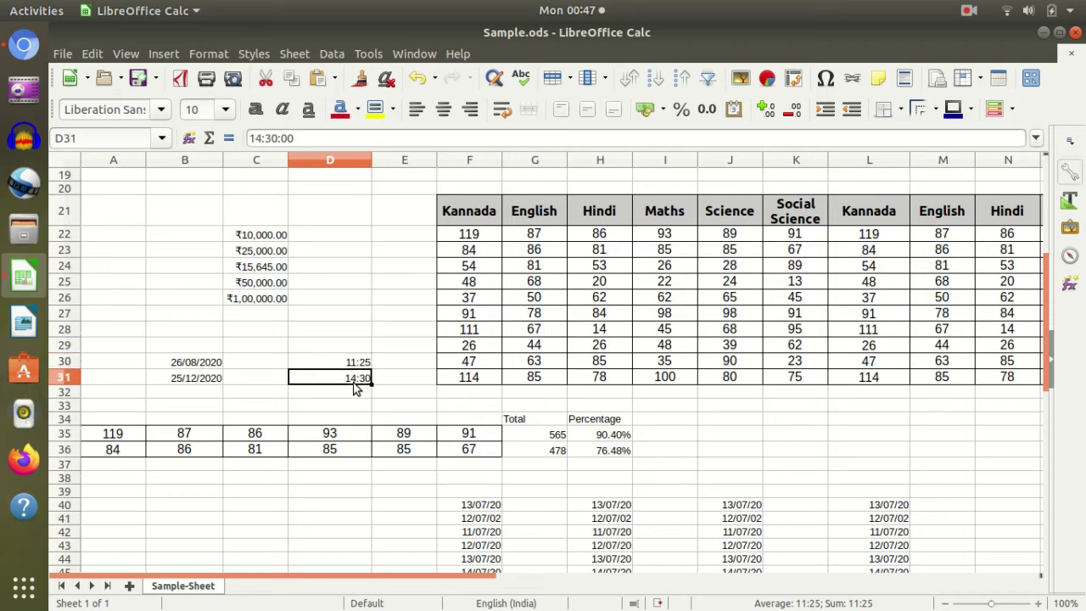
pyautogui.click(411, 388)
pyautogui.moveTo(345, 363); pyautogui.dragTo(357, 380)
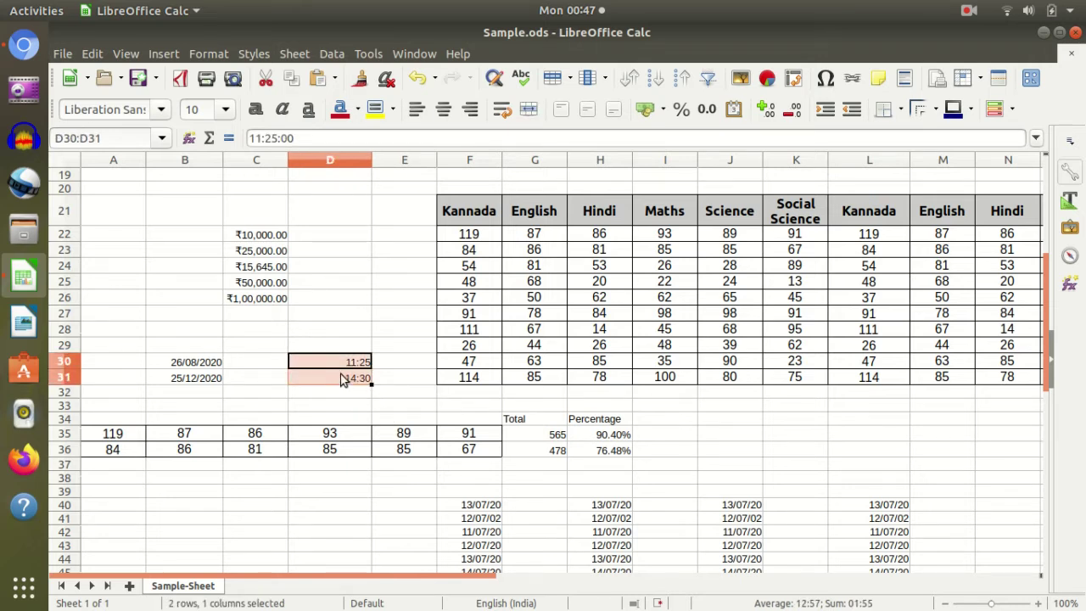
pyautogui.rightClick(353, 372)
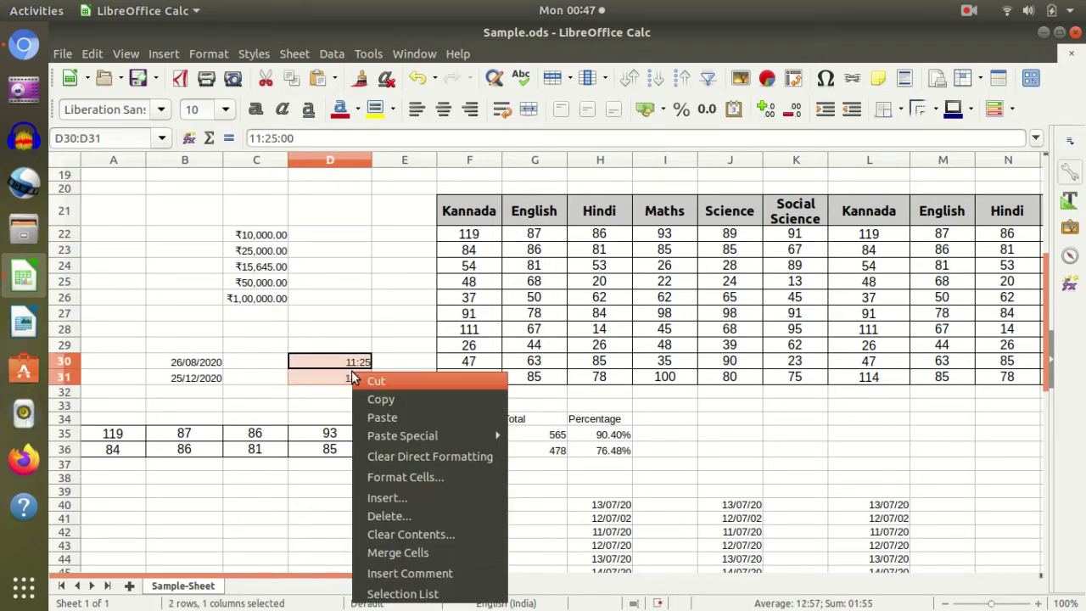
pyautogui.click(428, 483)
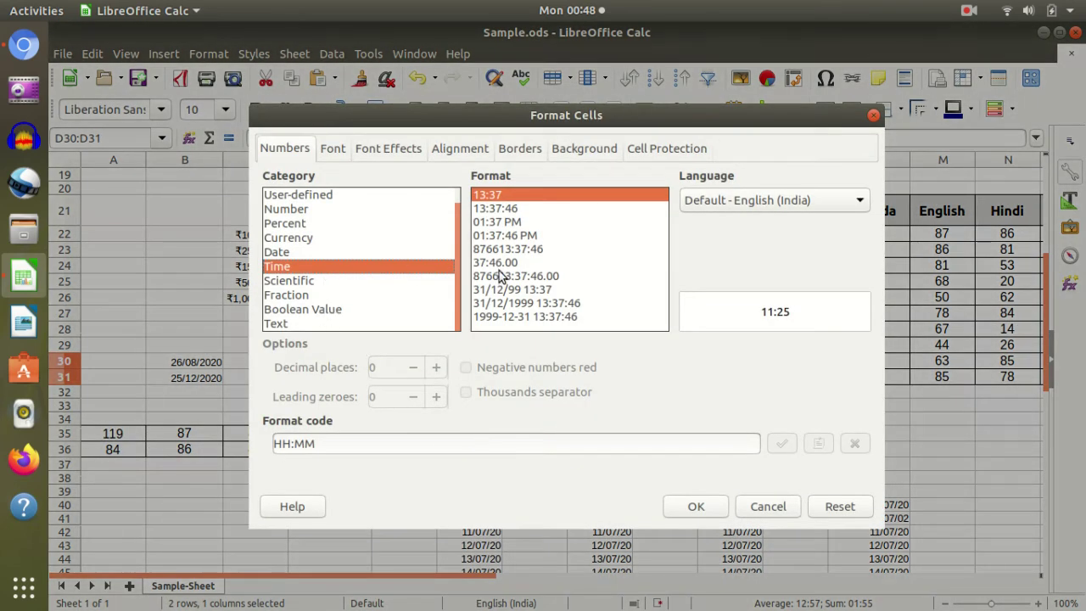
pyautogui.click(505, 223)
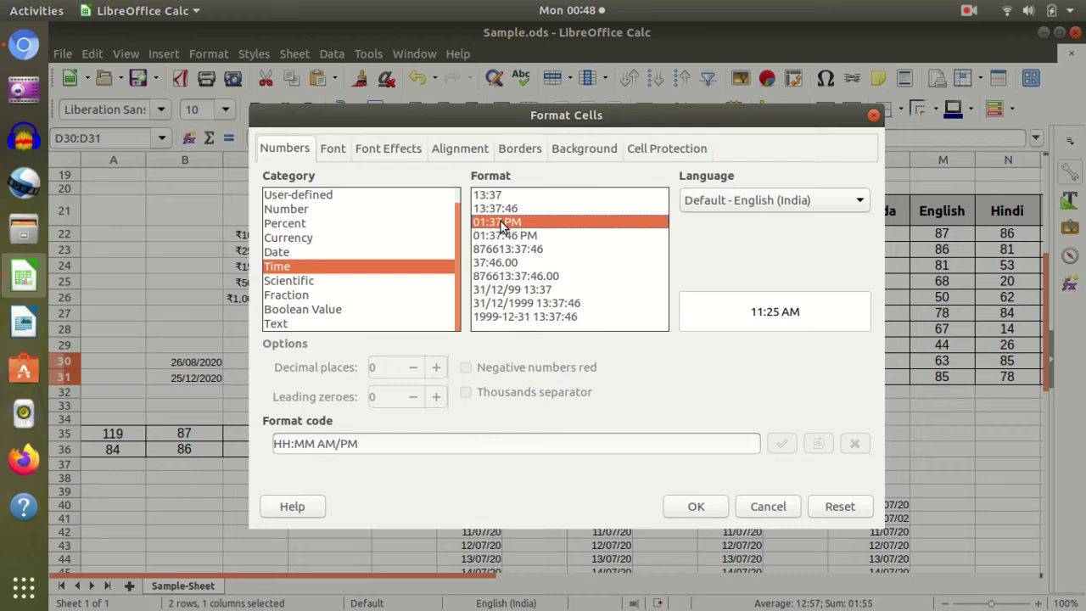
pyautogui.click(689, 506)
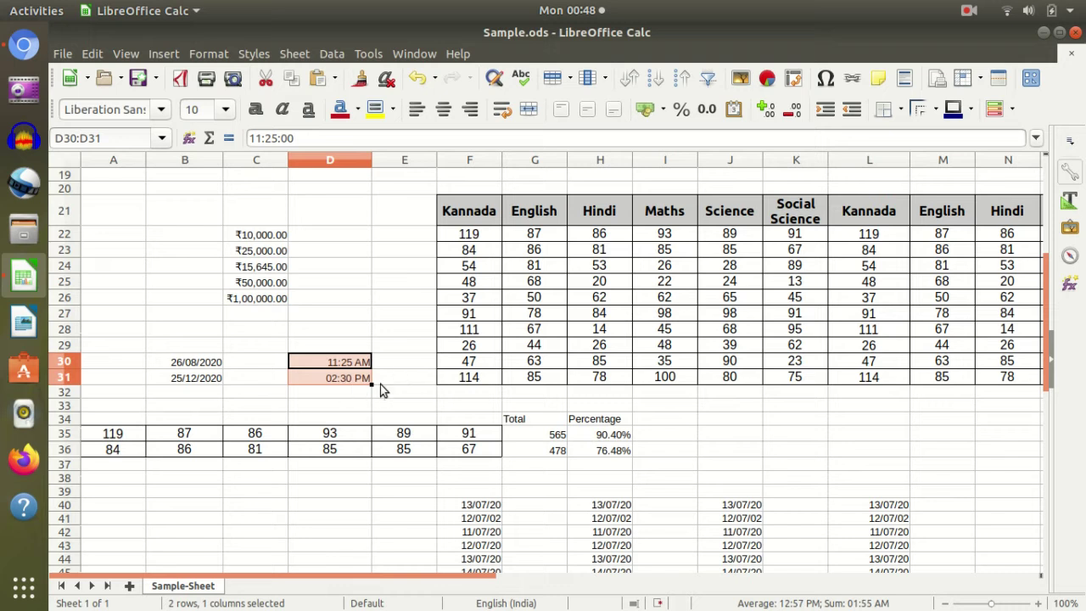
# Try the HH:MM:SS AM/PM time format with seconds on D30:D31
pyautogui.rightClick(337, 370)
pyautogui.click(414, 481)
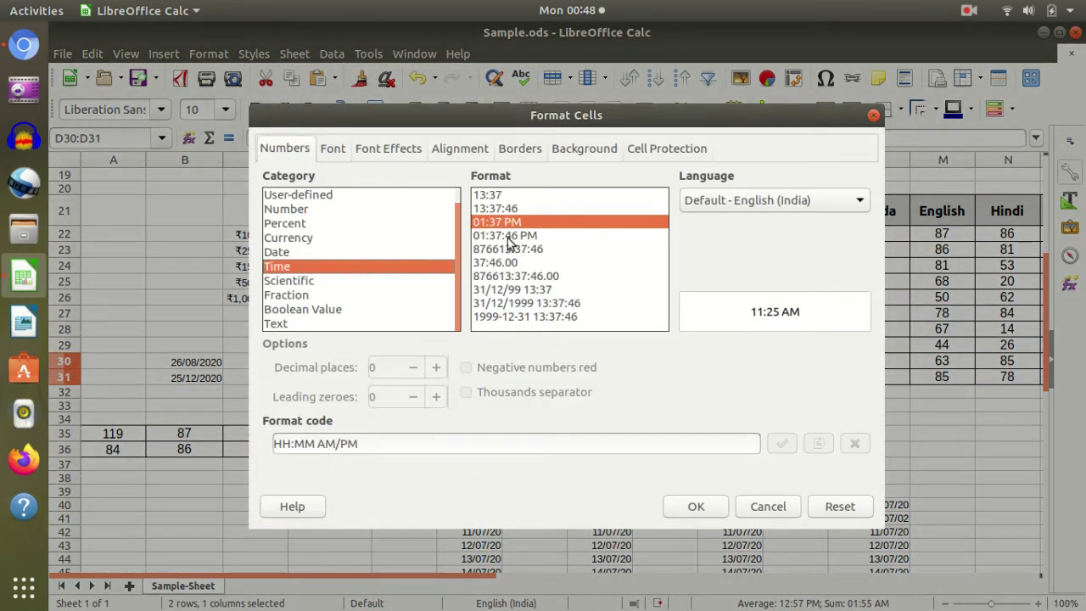
pyautogui.click(507, 237)
pyautogui.click(684, 506)
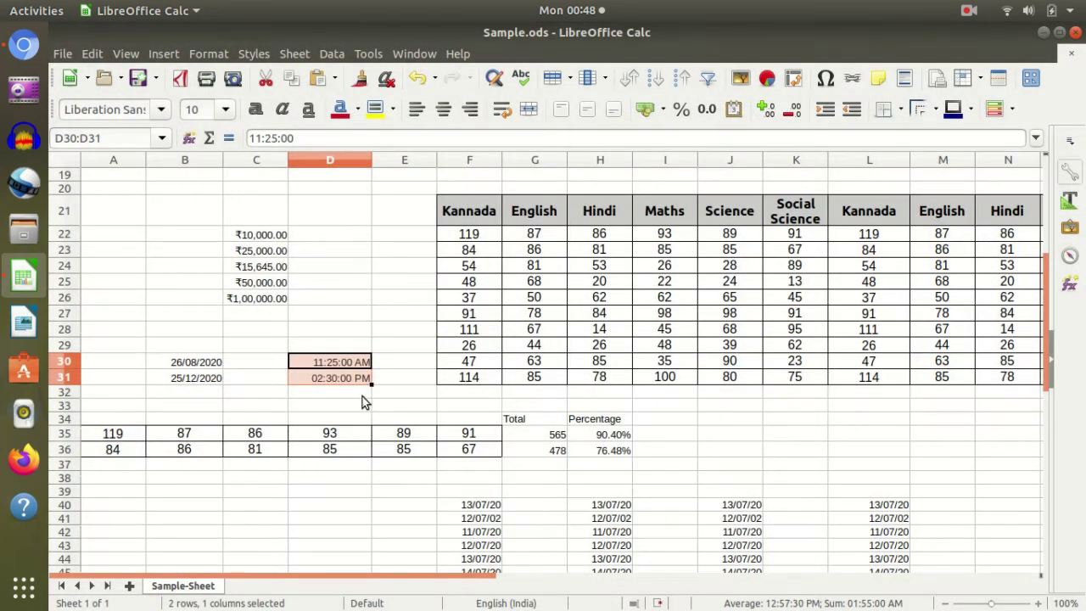
# Switch back to HH:MM AM/PM so the times show 11:25 AM and 02:30 PM
pyautogui.rightClick(340, 360)
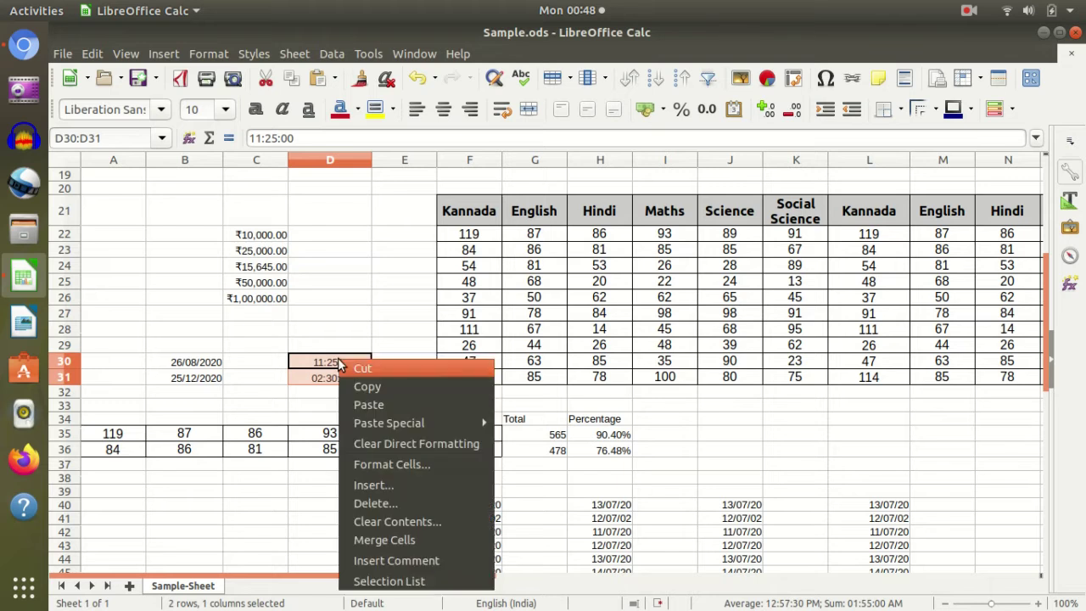
pyautogui.press('Escape')
pyautogui.hotkey('ctrl', '1')
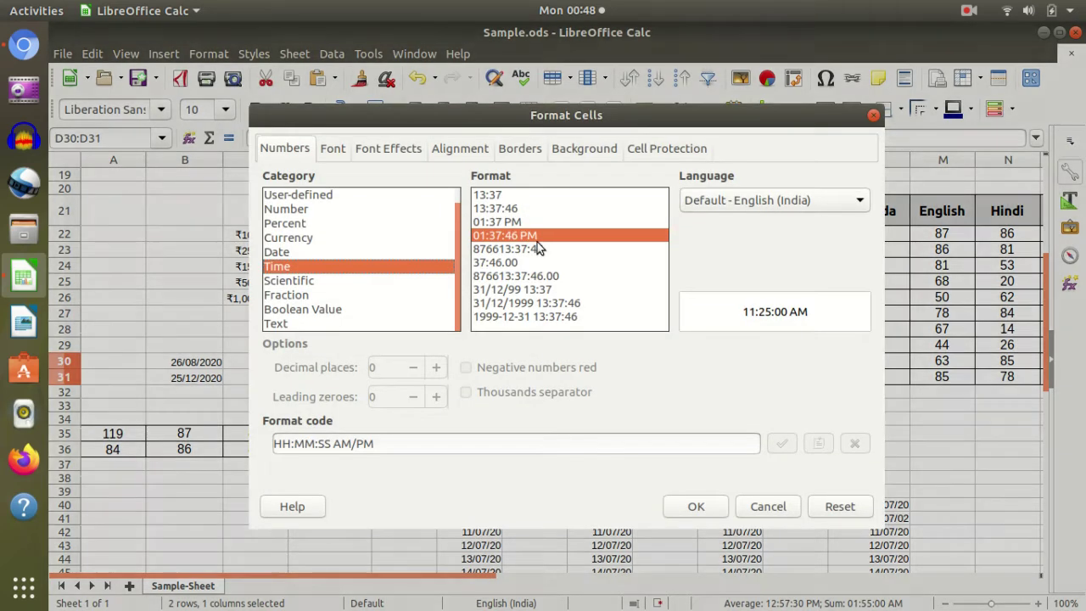
pyautogui.click(501, 195)
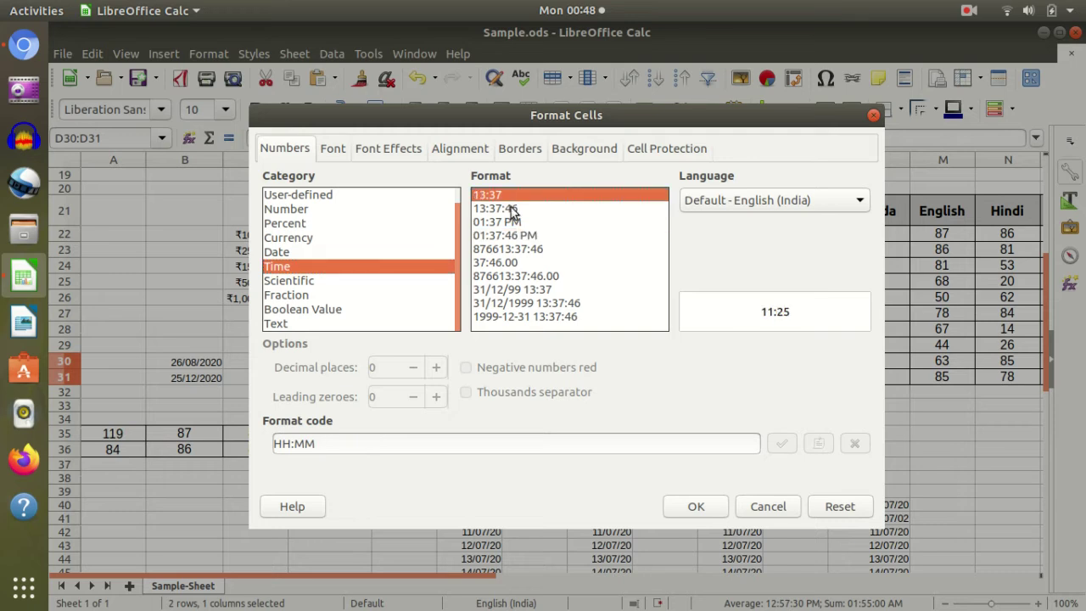
pyautogui.click(507, 223)
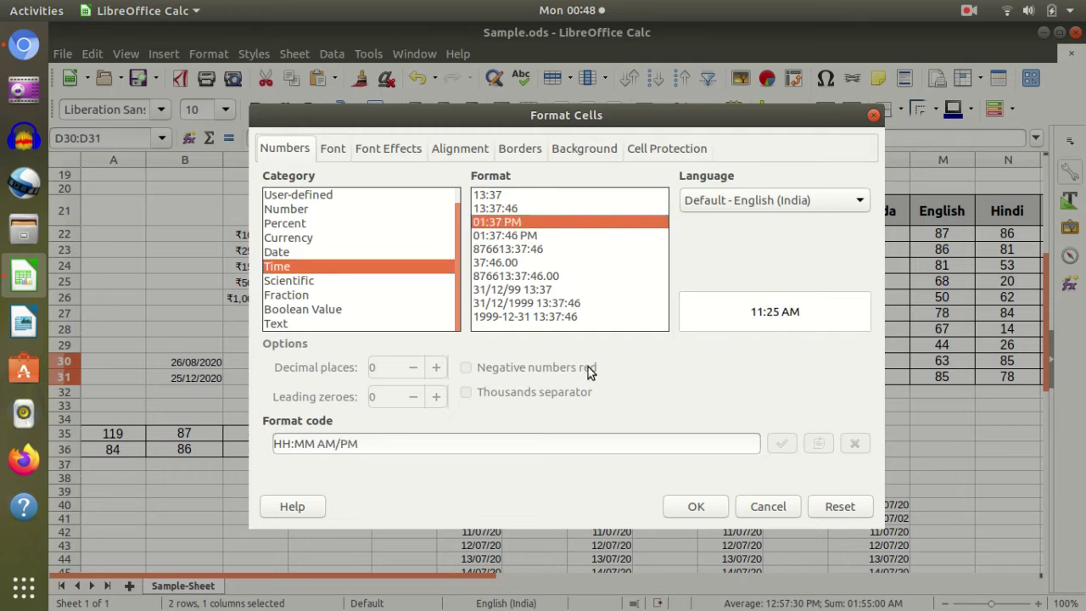
pyautogui.click(695, 507)
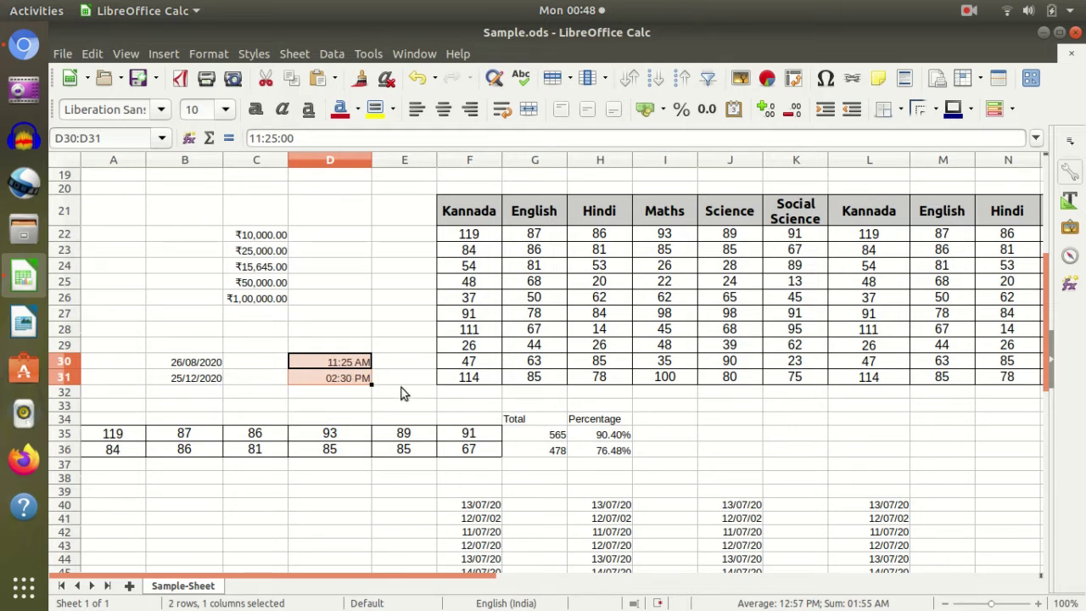
# Drag the 11:25 AM and 02:30 PM cells from D30:D31 down to D32:D33
pyautogui.scroll(3, 388, 381)
pyautogui.scroll(-3, 388, 381)
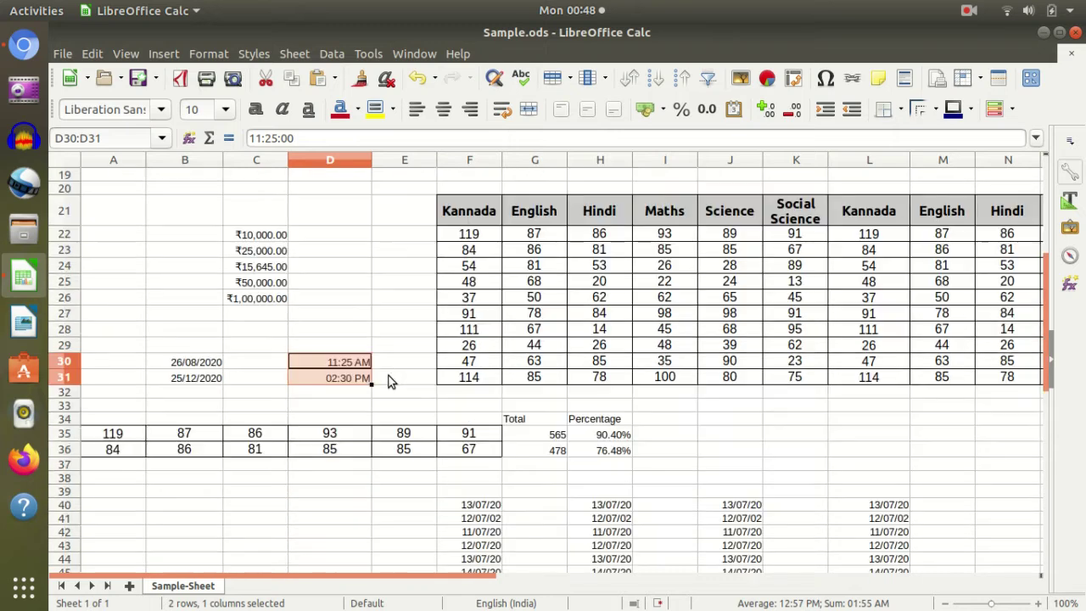
pyautogui.scroll(5, 411, 365)
pyautogui.scroll(1, 411, 365)
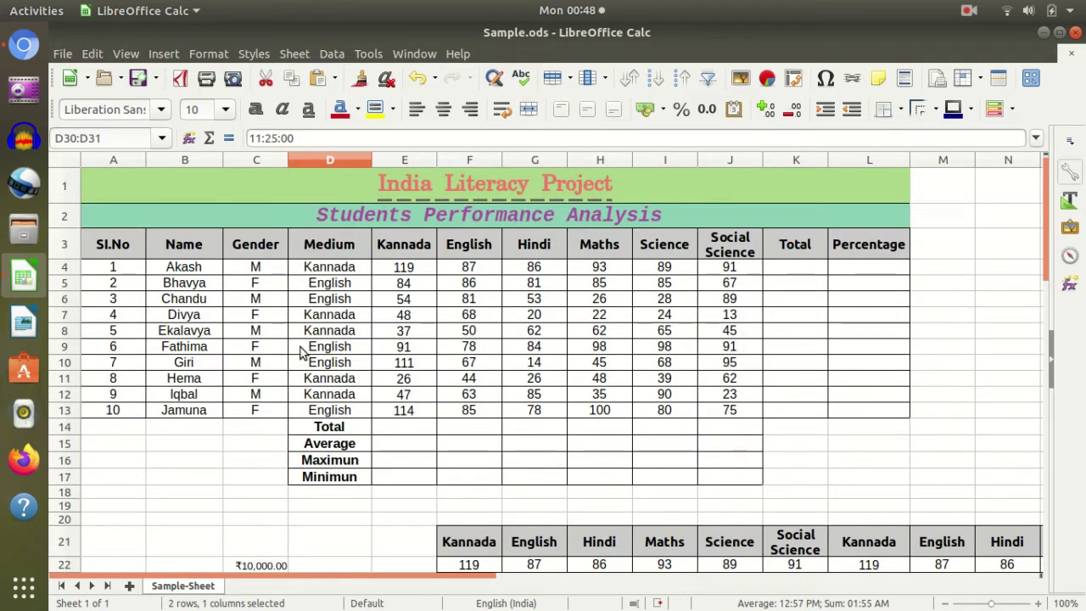
pyautogui.scroll(-7, 443, 355)
pyautogui.scroll(-1, 456, 351)
pyautogui.scroll(3, 408, 351)
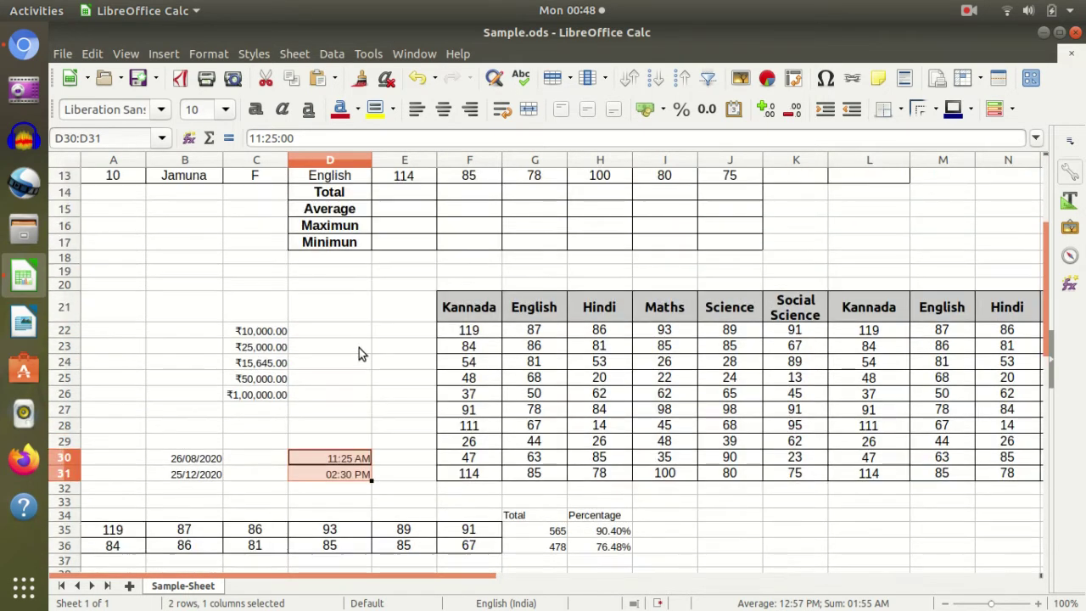
pyautogui.scroll(-4, 382, 352)
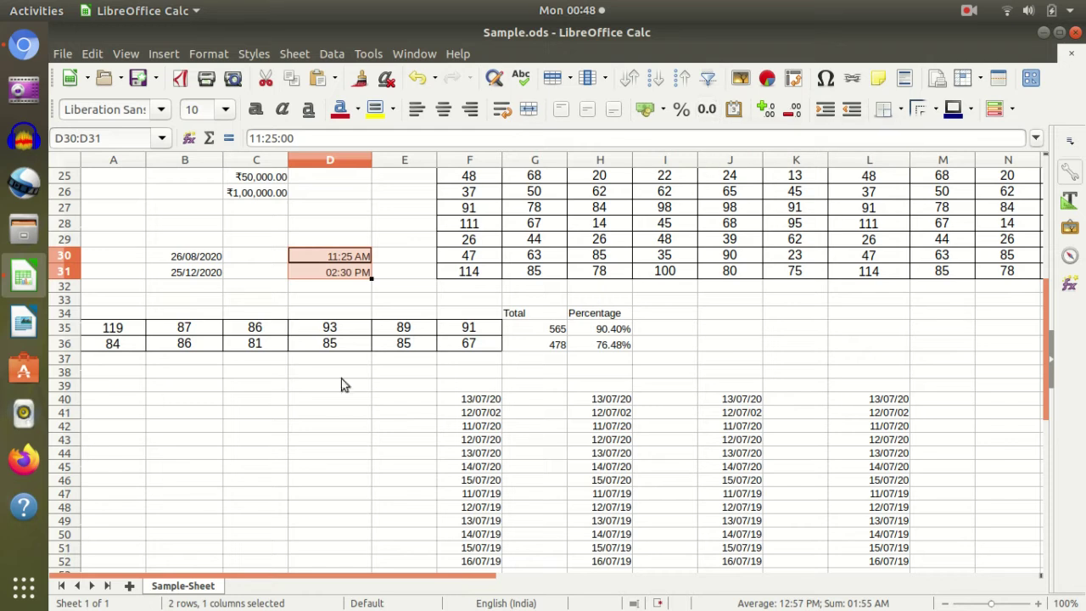
pyautogui.scroll(1, 341, 378)
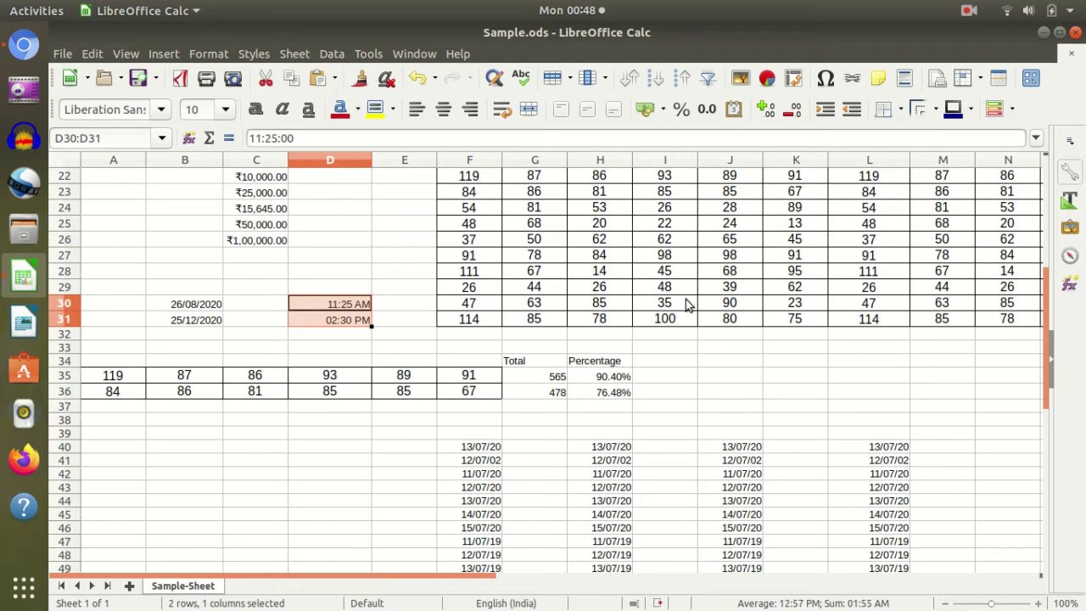
pyautogui.scroll(1, 630, 334)
pyautogui.scroll(-1, 630, 333)
pyautogui.scroll(4, 626, 332)
pyautogui.scroll(1, 626, 332)
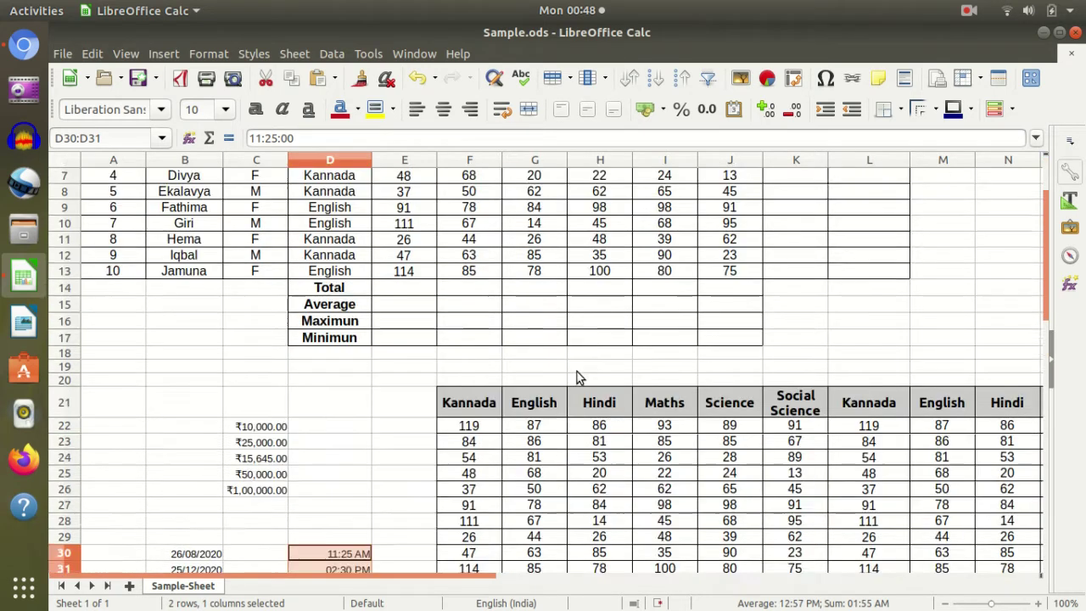
pyautogui.scroll(-2, 374, 477)
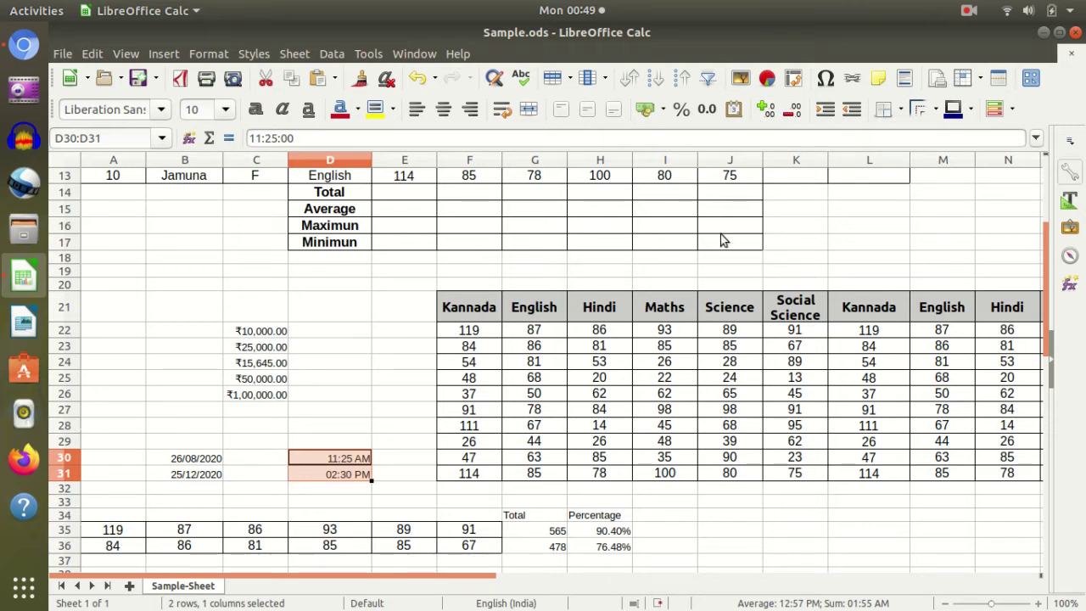
pyautogui.scroll(-1, 365, 316)
pyautogui.moveTo(345, 412); pyautogui.dragTo(352, 439)
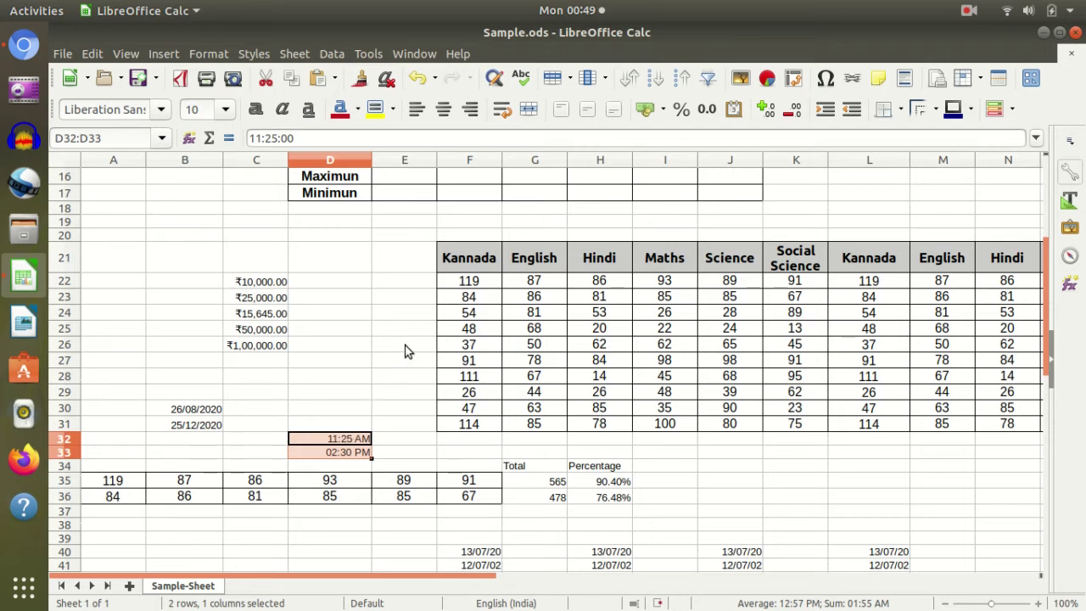
# Undo the move to restore the times to D30:D31 and open Format Cells for them
pyautogui.hotkey('ctrl', 'z')
pyautogui.click(406, 376)
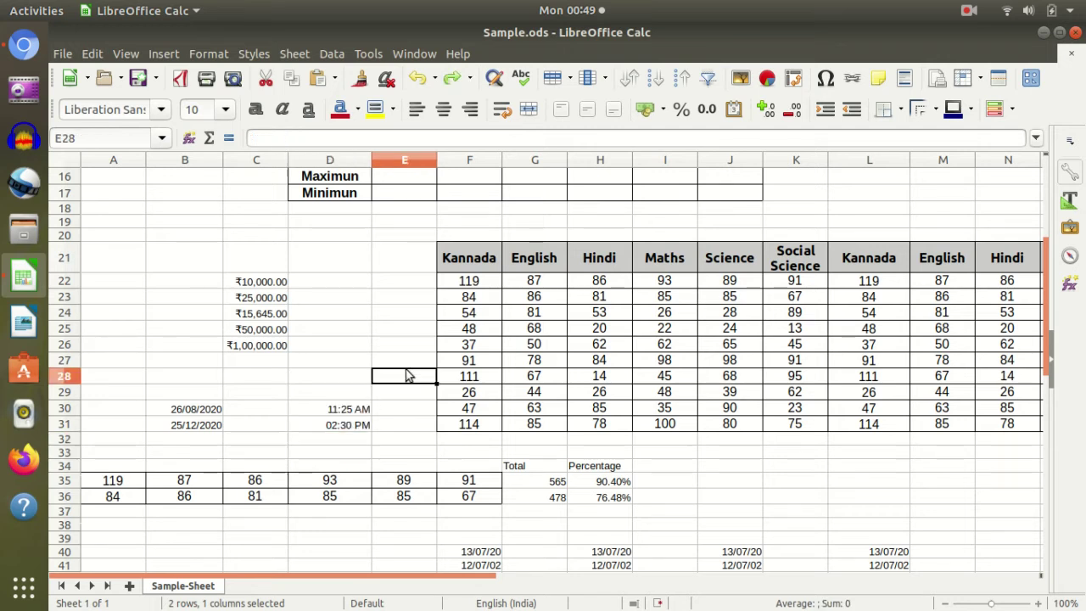
pyautogui.moveTo(348, 410); pyautogui.dragTo(348, 424)
pyautogui.rightClick(342, 417)
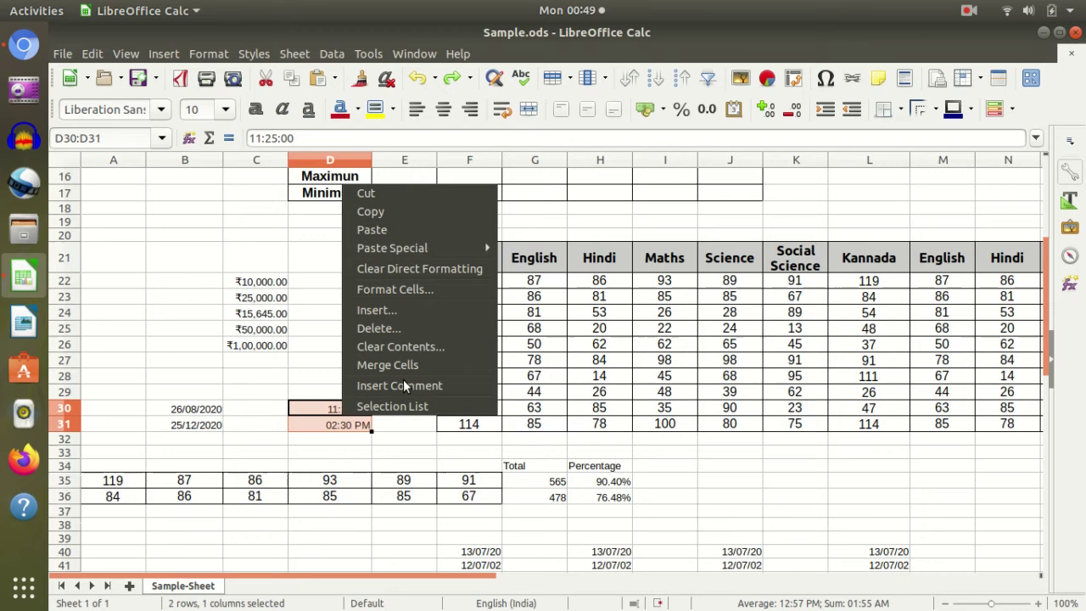
pyautogui.click(407, 289)
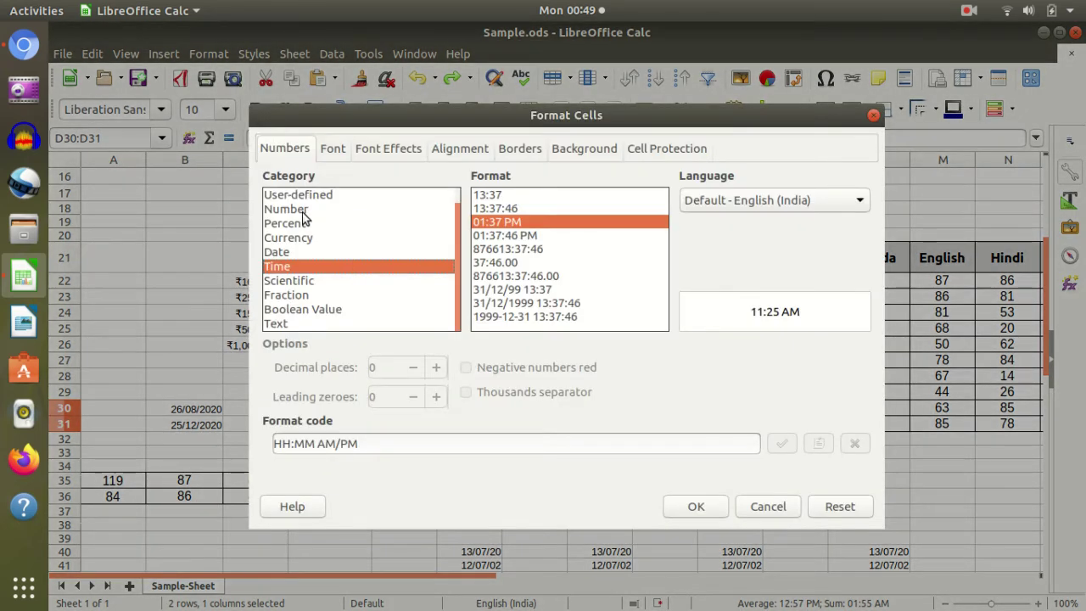
# Browse the Number, Percent, Currency, Time, Date, Fraction, Boolean Value and Text categories
pyautogui.click(288, 209)
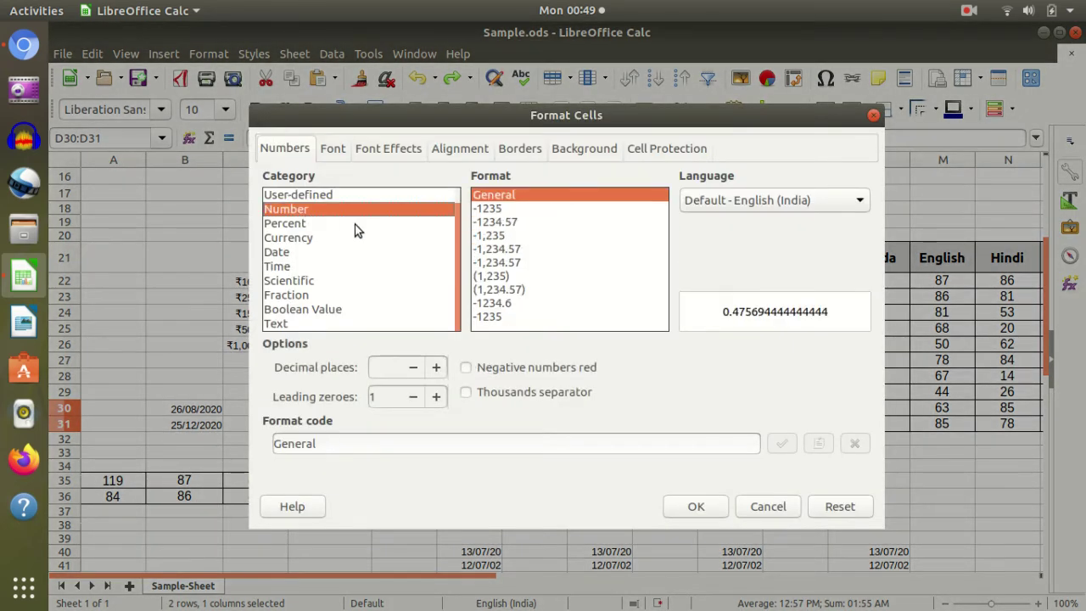
pyautogui.click(311, 225)
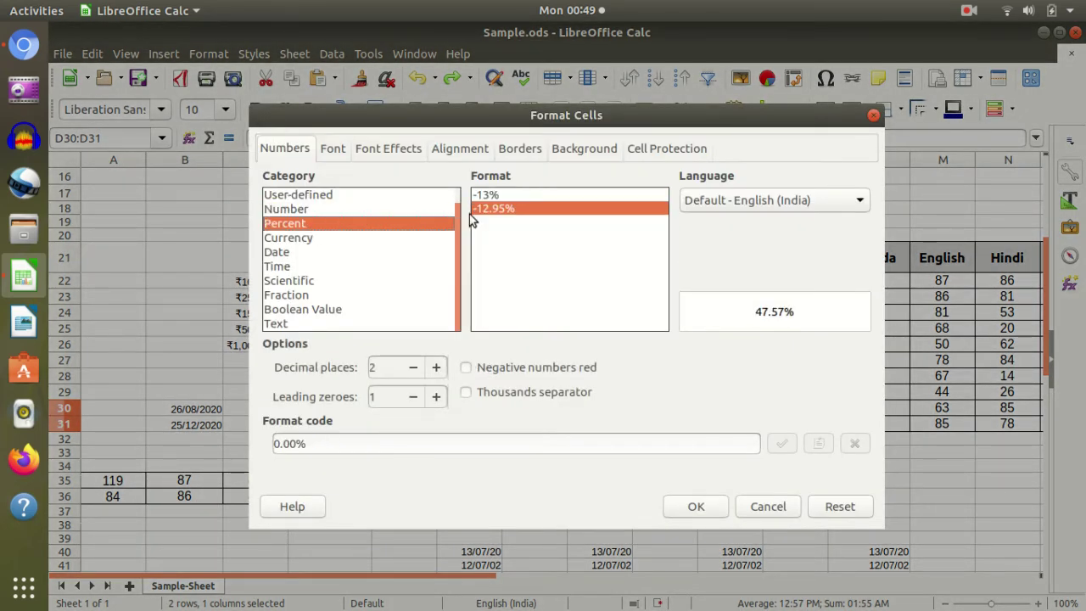
pyautogui.click(342, 240)
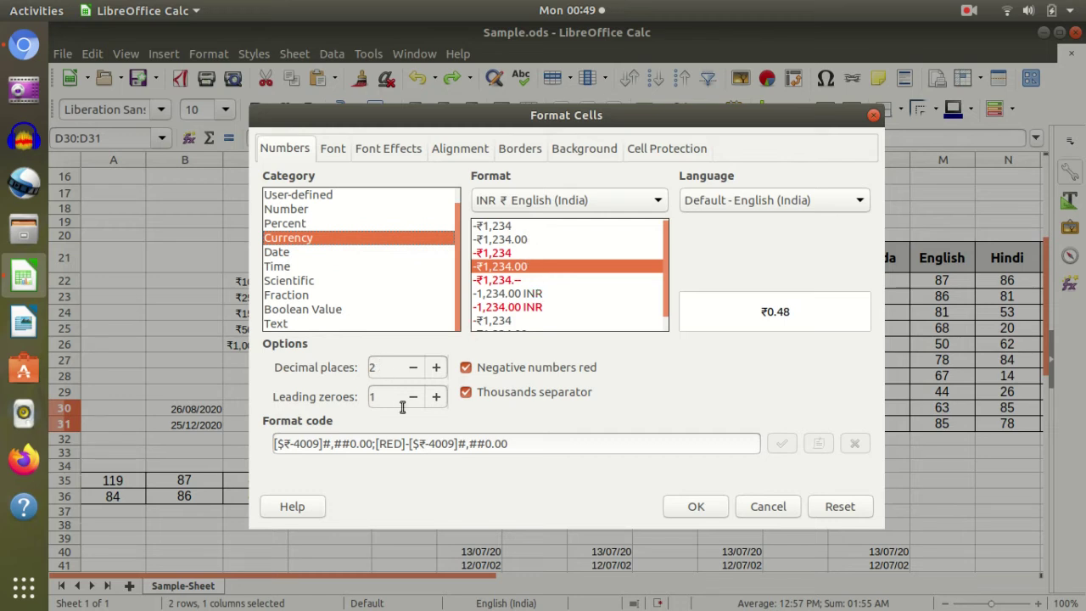
pyautogui.click(343, 267)
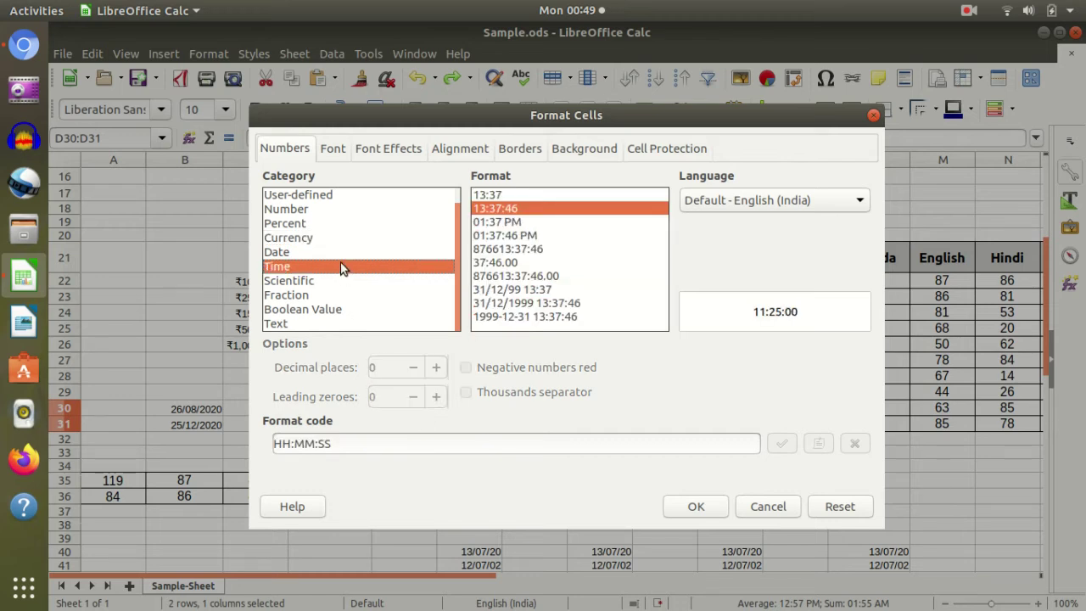
pyautogui.click(337, 254)
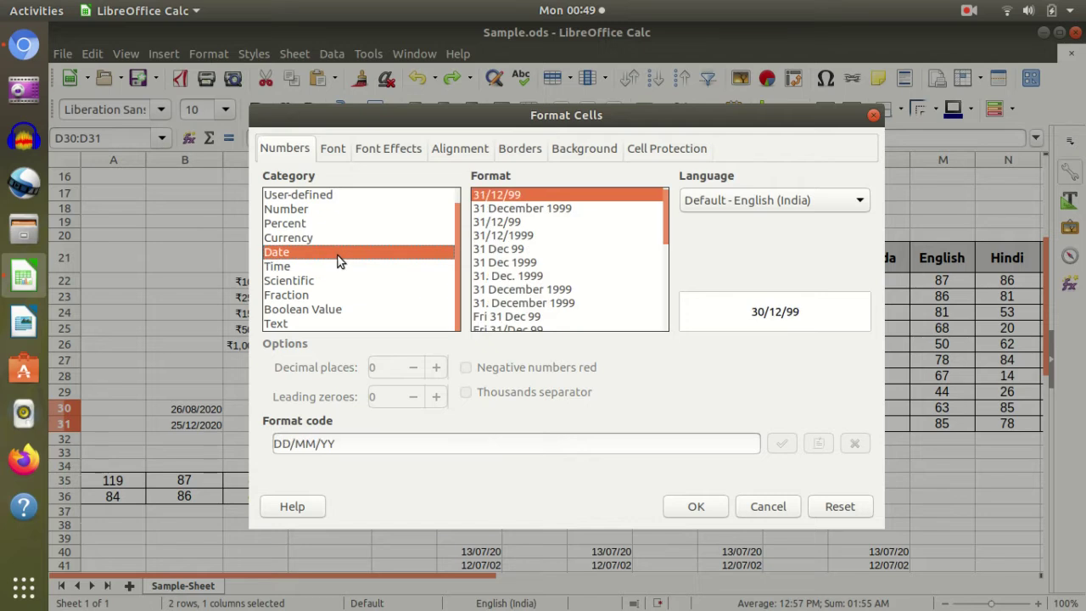
pyautogui.click(319, 296)
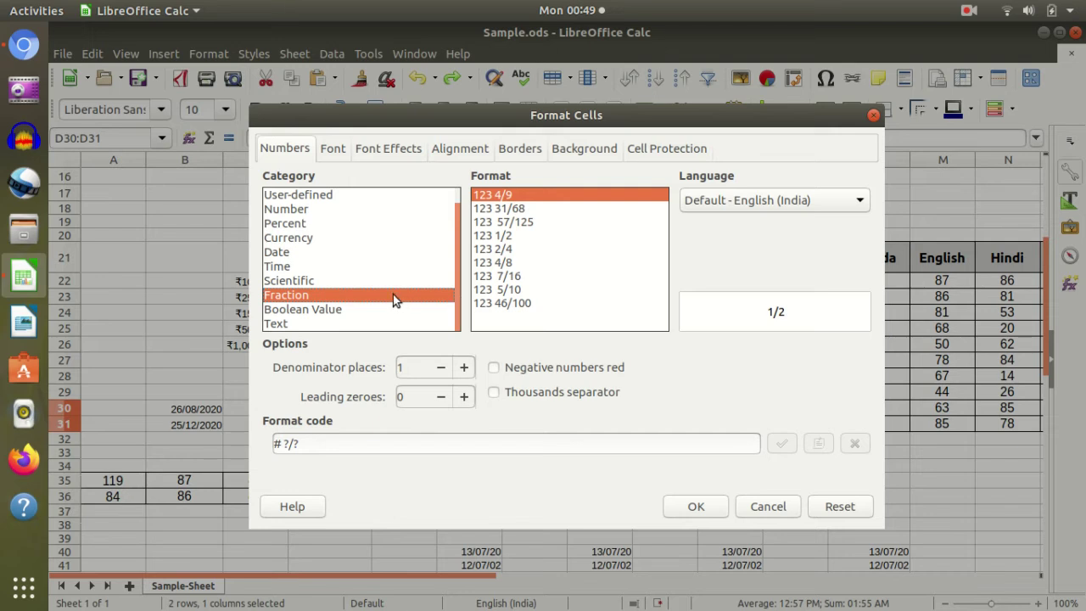
pyautogui.click(365, 310)
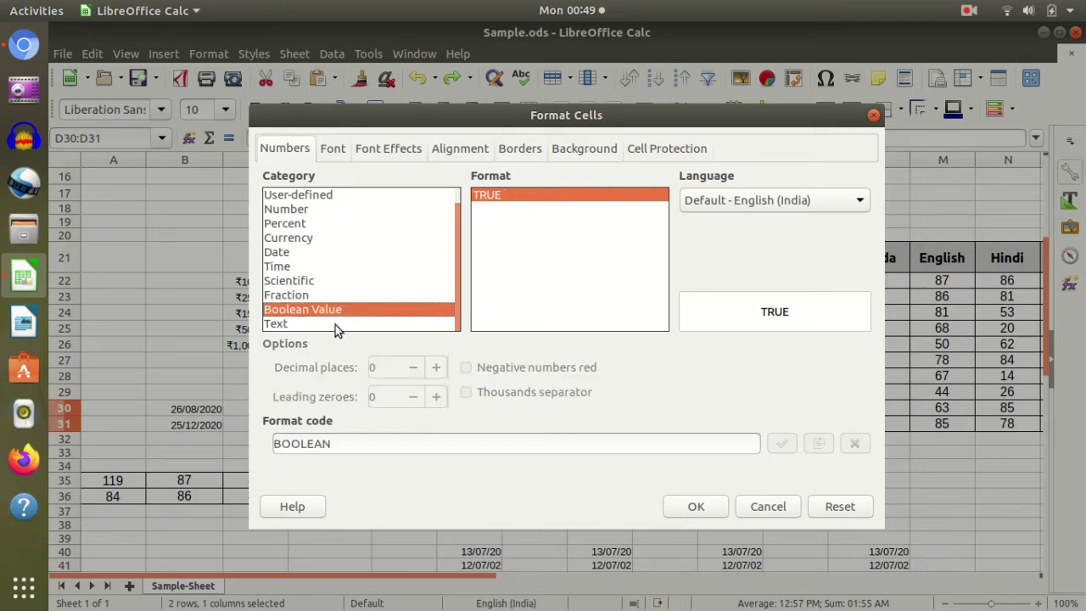
pyautogui.click(330, 323)
pyautogui.click(329, 311)
pyautogui.click(318, 208)
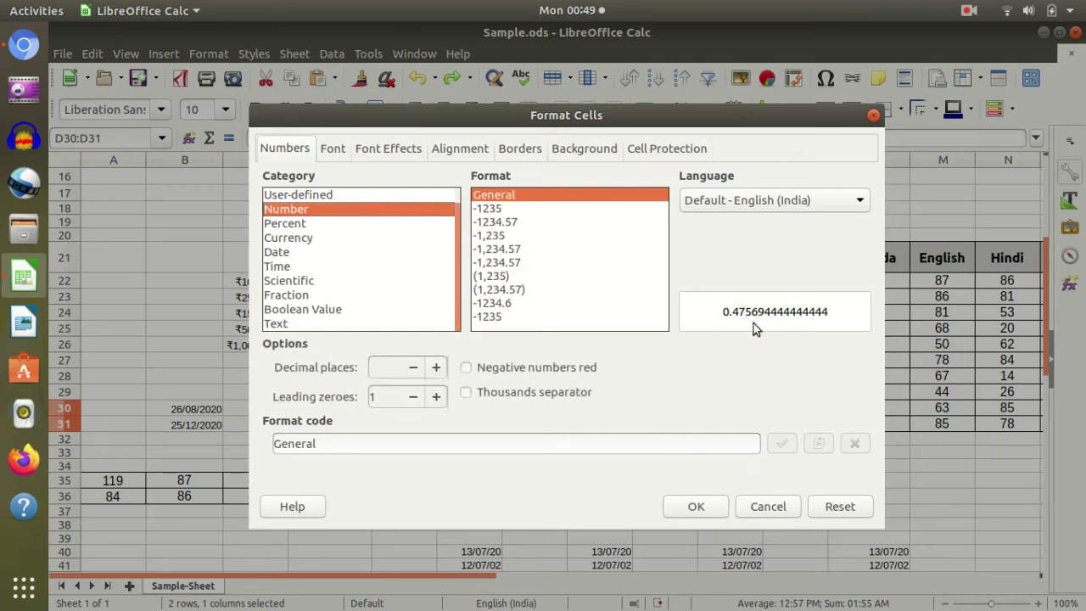
pyautogui.click(873, 114)
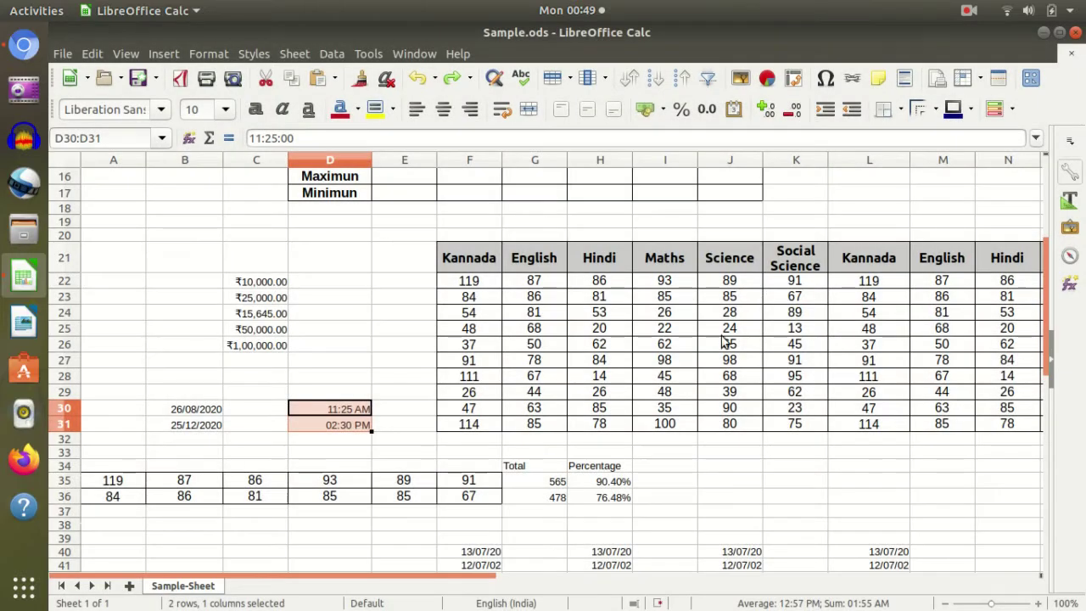
pyautogui.scroll(3, 620, 341)
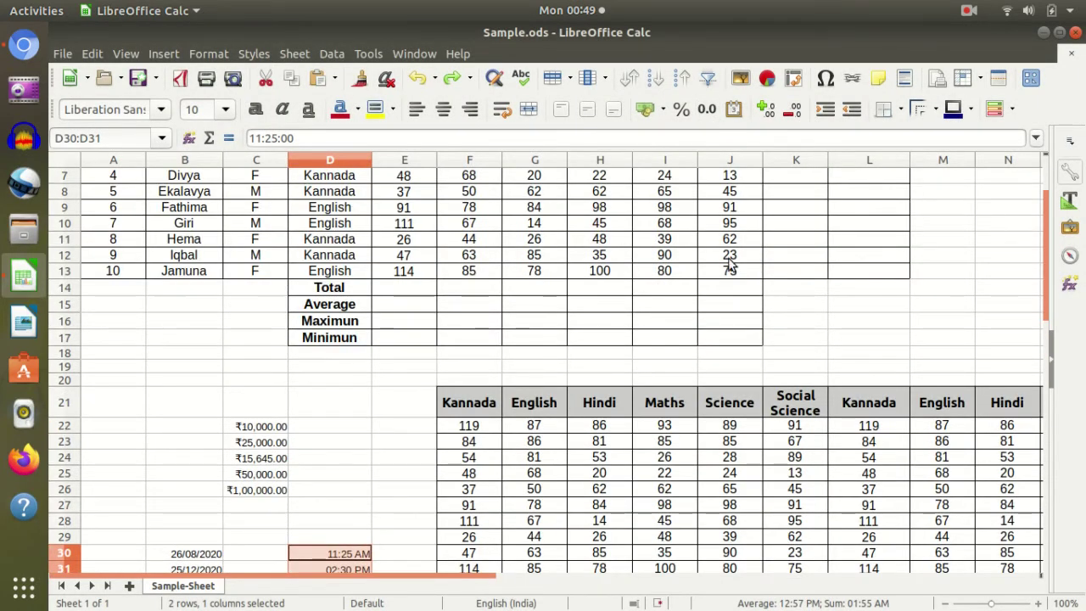
pyautogui.scroll(2, 730, 265)
pyautogui.click(594, 265)
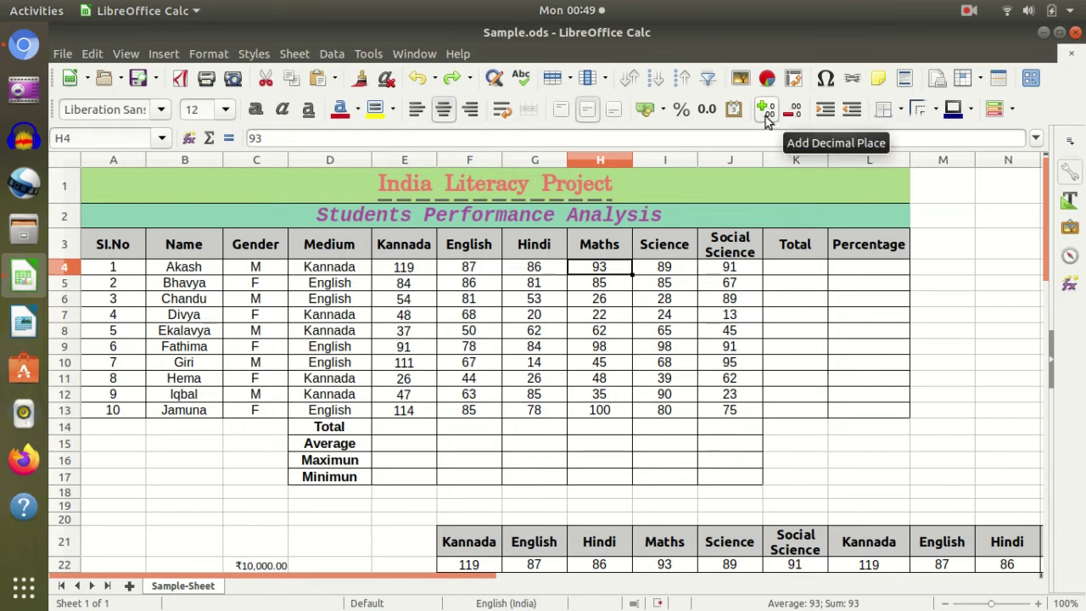
pyautogui.click(606, 299)
pyautogui.click(608, 287)
pyautogui.press('Up')
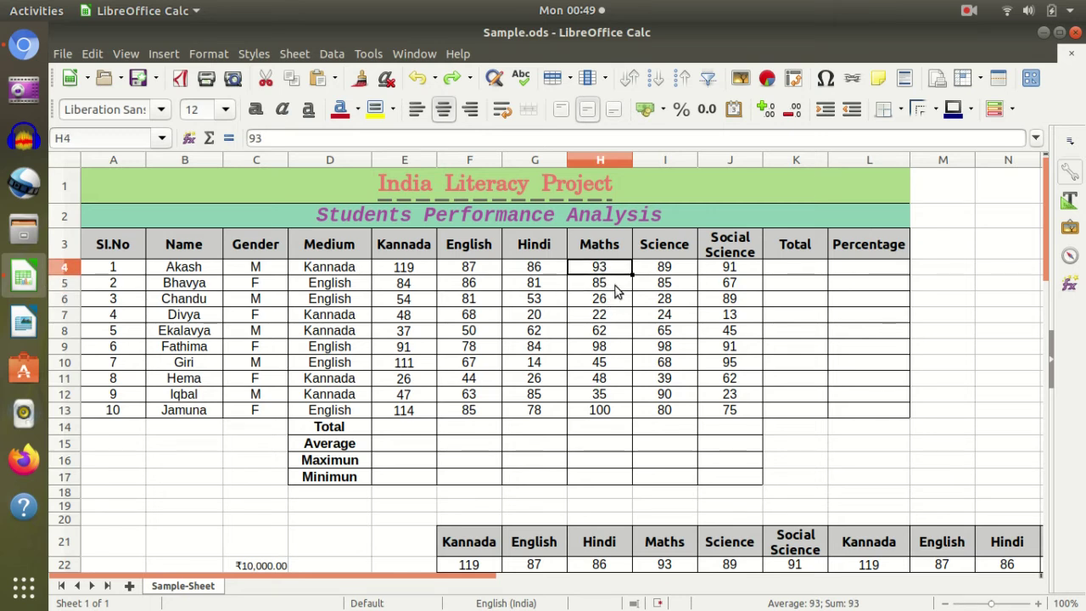
pyautogui.click(606, 348)
pyautogui.click(609, 270)
pyautogui.click(766, 115)
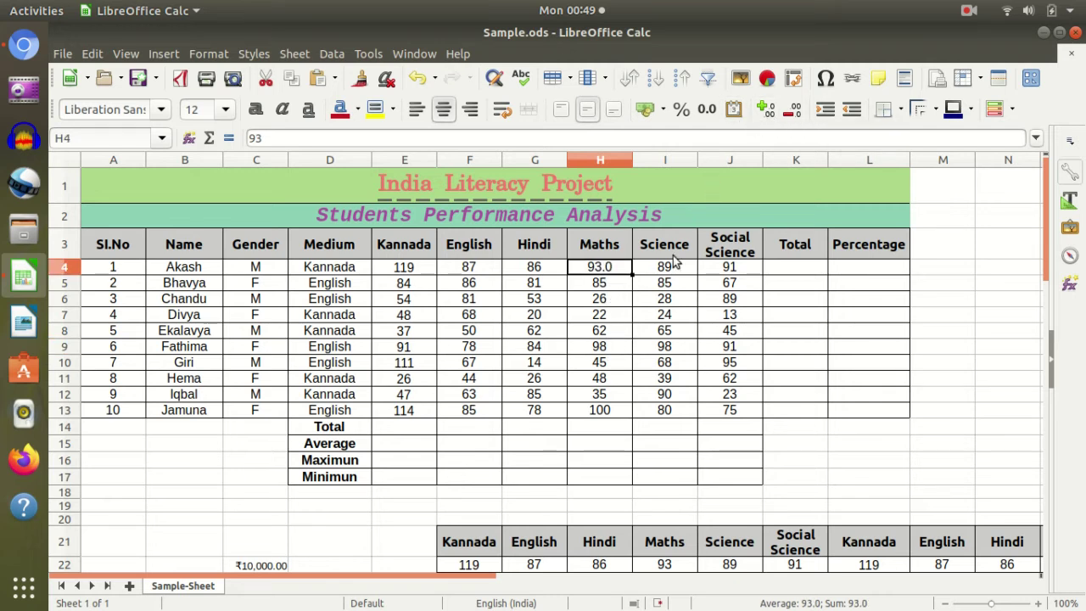
pyautogui.click(765, 118)
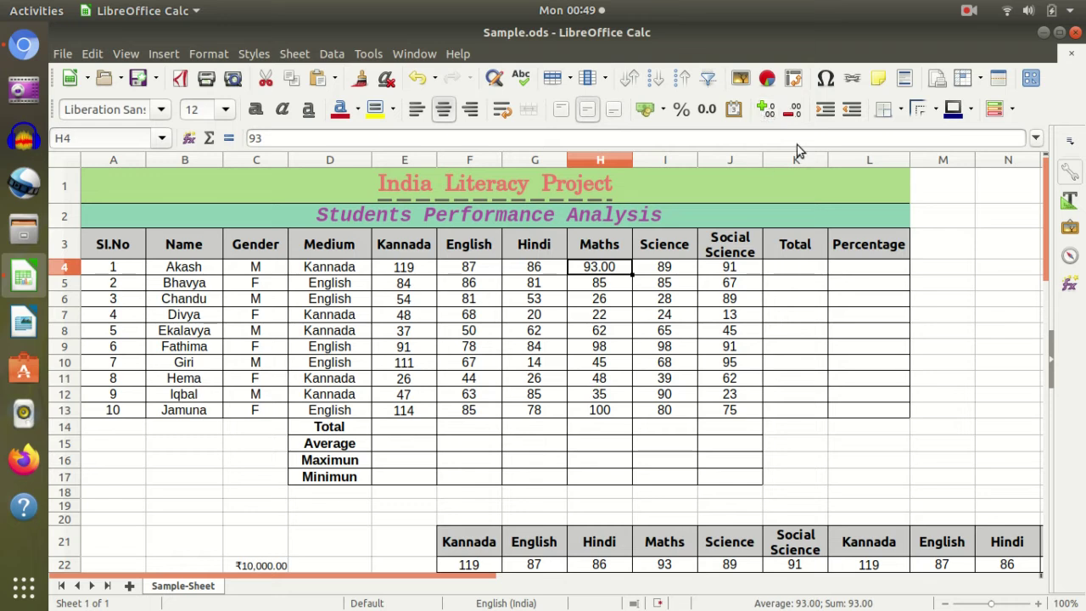
pyautogui.click(788, 117)
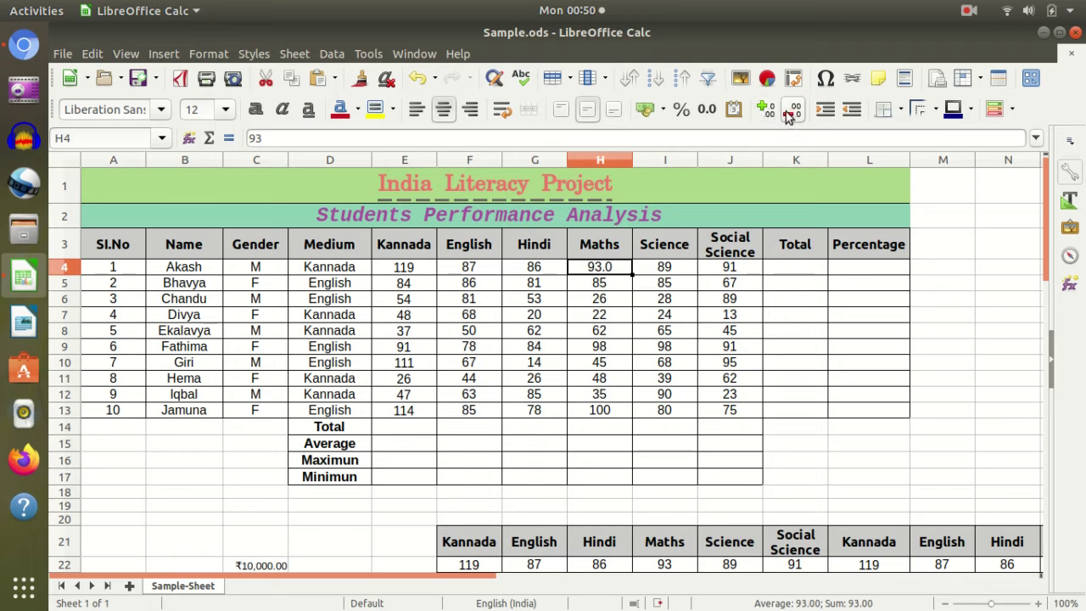
pyautogui.click(788, 117)
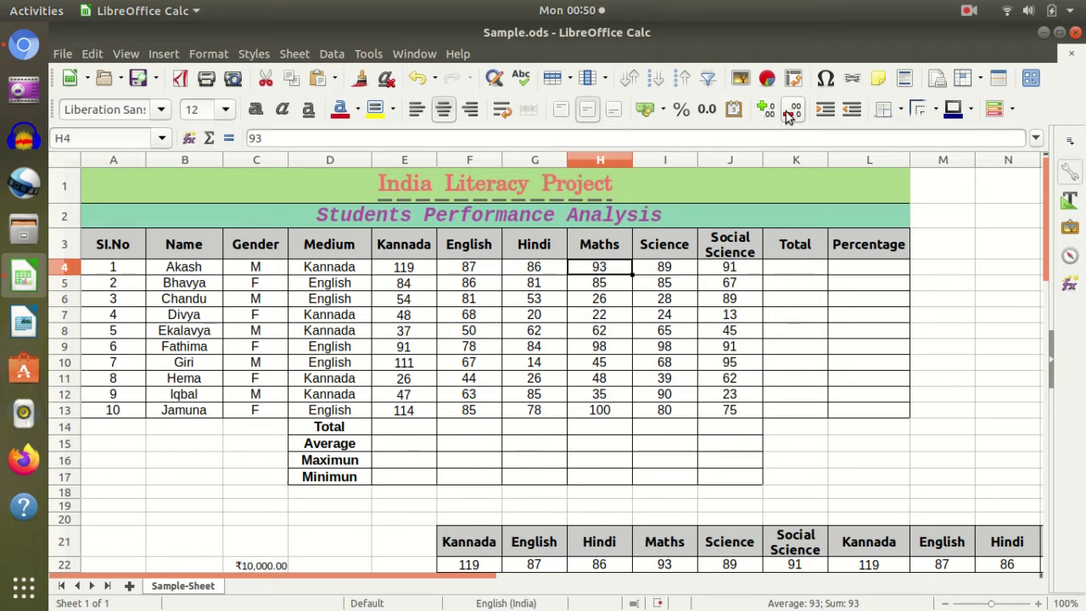
pyautogui.click(625, 397)
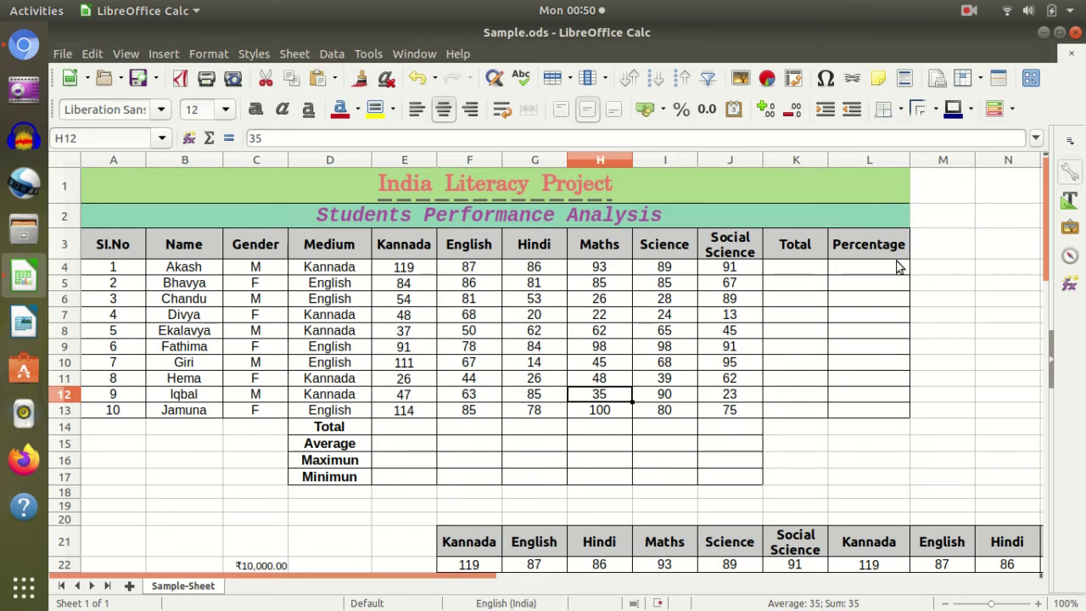
# Look over the upper and lower marks tables, clicking cells such as H27 and F9
pyautogui.scroll(-3, 708, 382)
pyautogui.scroll(-3, 712, 360)
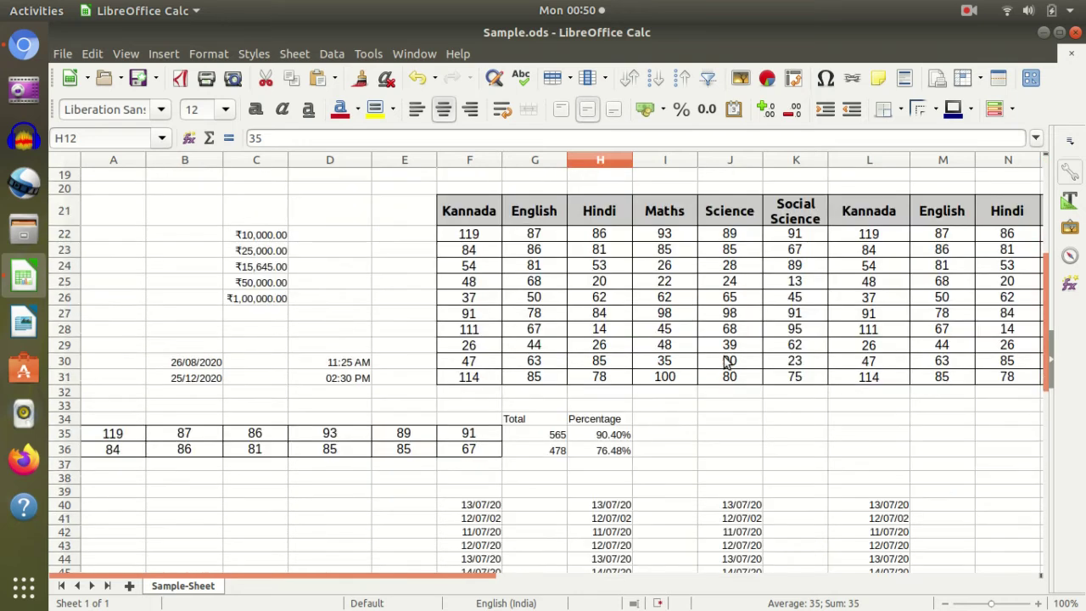
pyautogui.scroll(6, 592, 360)
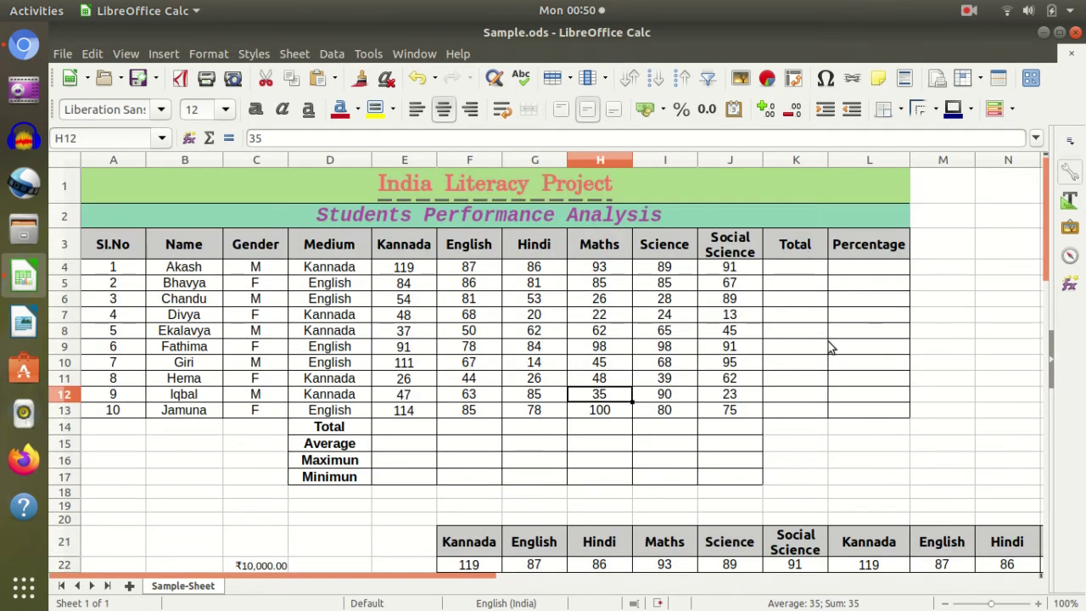
pyautogui.scroll(-2, 485, 315)
pyautogui.scroll(2, 441, 280)
pyautogui.moveTo(404, 245); pyautogui.dragTo(713, 408)
pyautogui.scroll(-4, 713, 378)
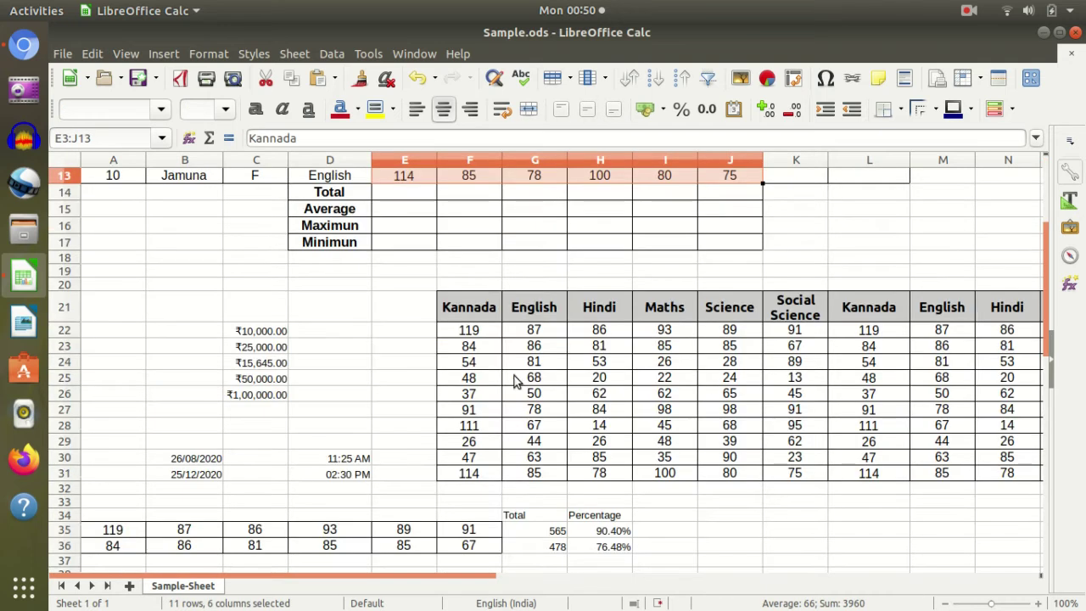
pyautogui.scroll(-1, 660, 414)
pyautogui.click(629, 363)
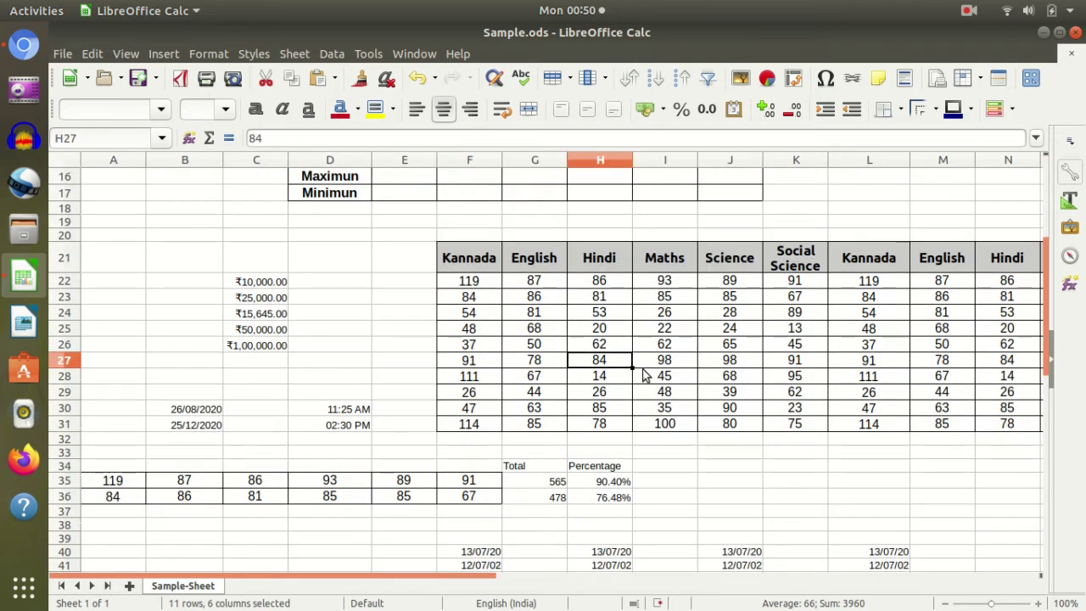
pyautogui.scroll(4, 587, 353)
pyautogui.scroll(1, 594, 371)
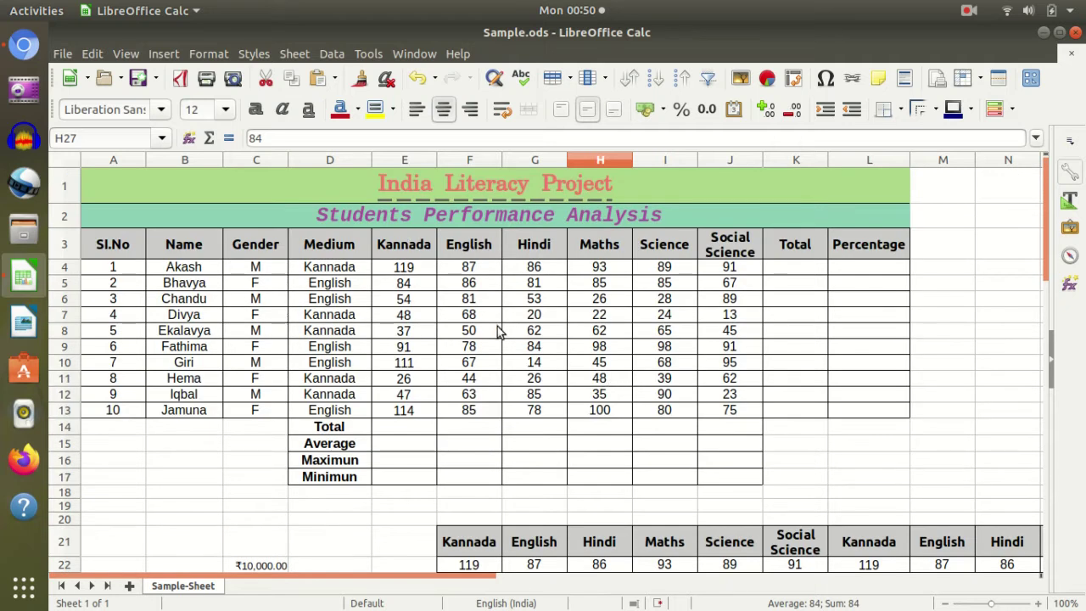
pyautogui.click(485, 348)
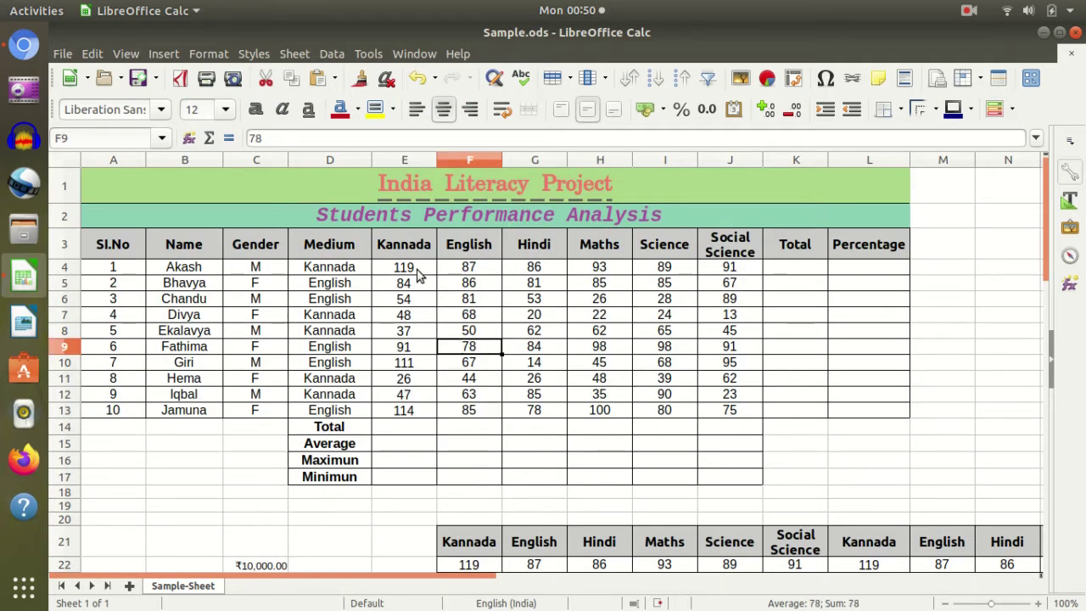
# Select the Kannada marks F22:F31 in the lower table and open Conditional Formatting
pyautogui.moveTo(417, 270); pyautogui.dragTo(433, 412)
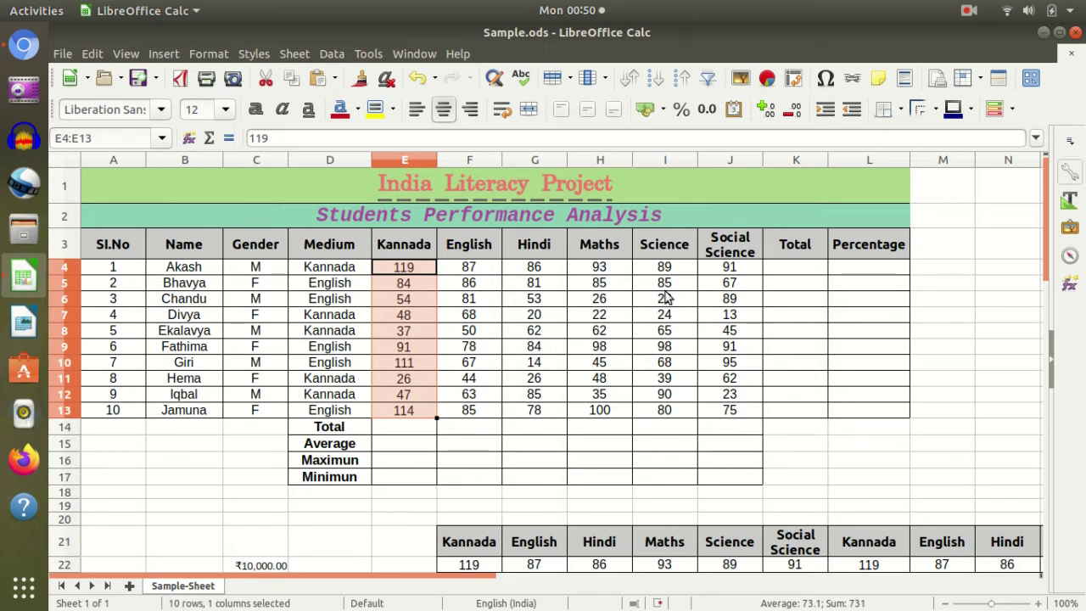
pyautogui.scroll(-3, 604, 291)
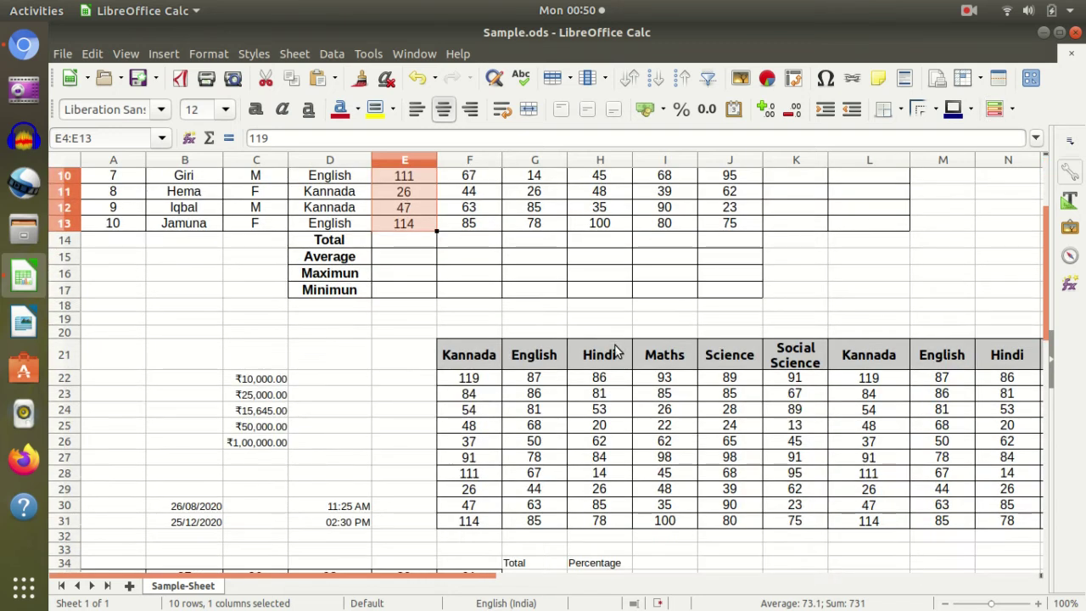
pyautogui.scroll(-2, 611, 354)
pyautogui.click(550, 362)
pyautogui.click(615, 316)
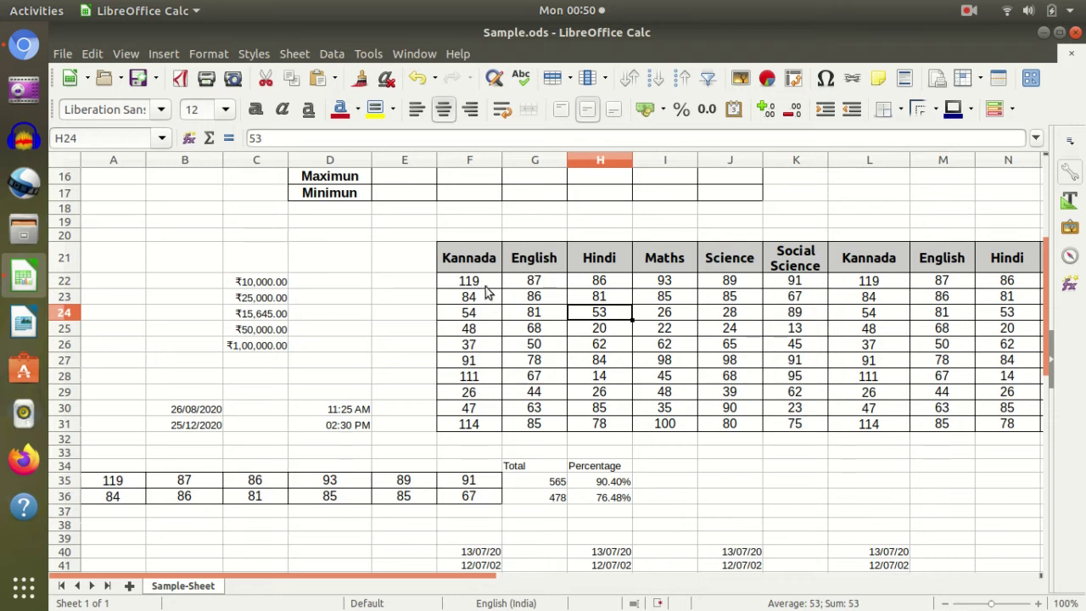
pyautogui.moveTo(479, 281); pyautogui.dragTo(499, 422)
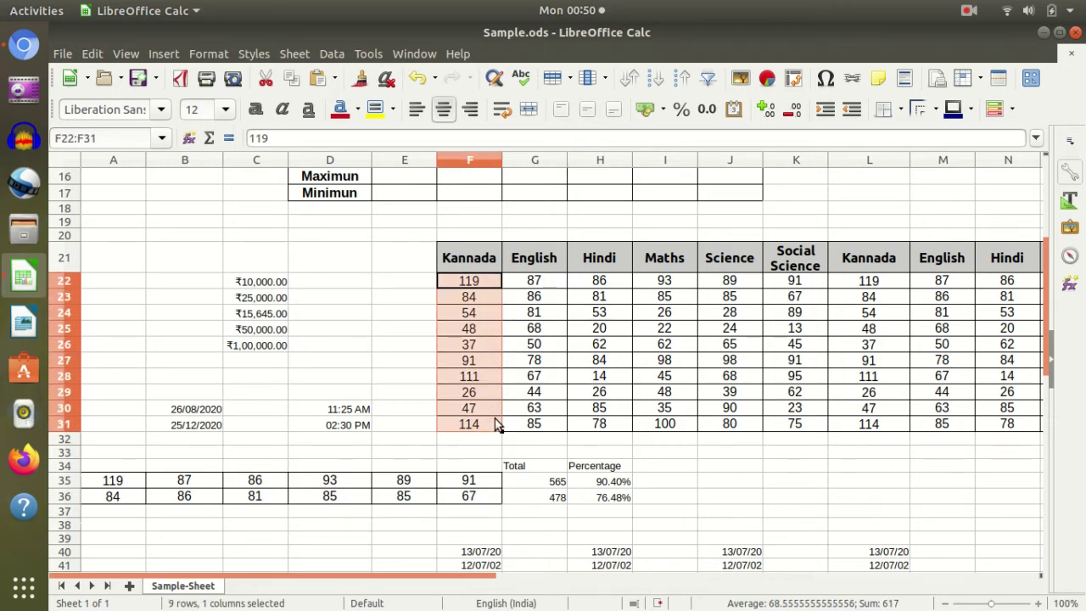
pyautogui.click(1014, 108)
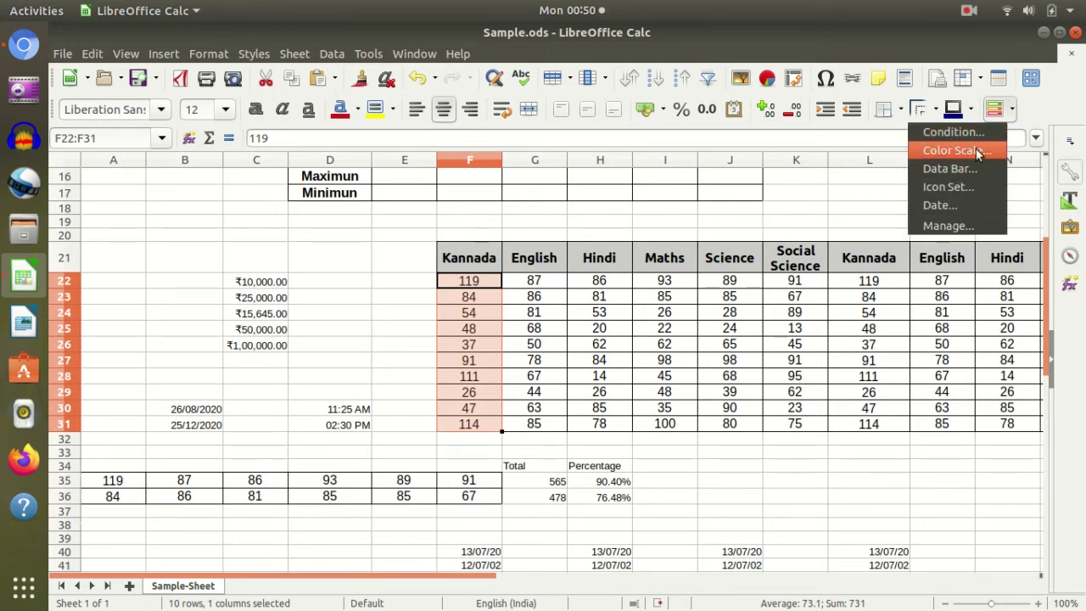
# Add a condition on F22:F31: cell value less than 60 gets the Good style
pyautogui.click(959, 133)
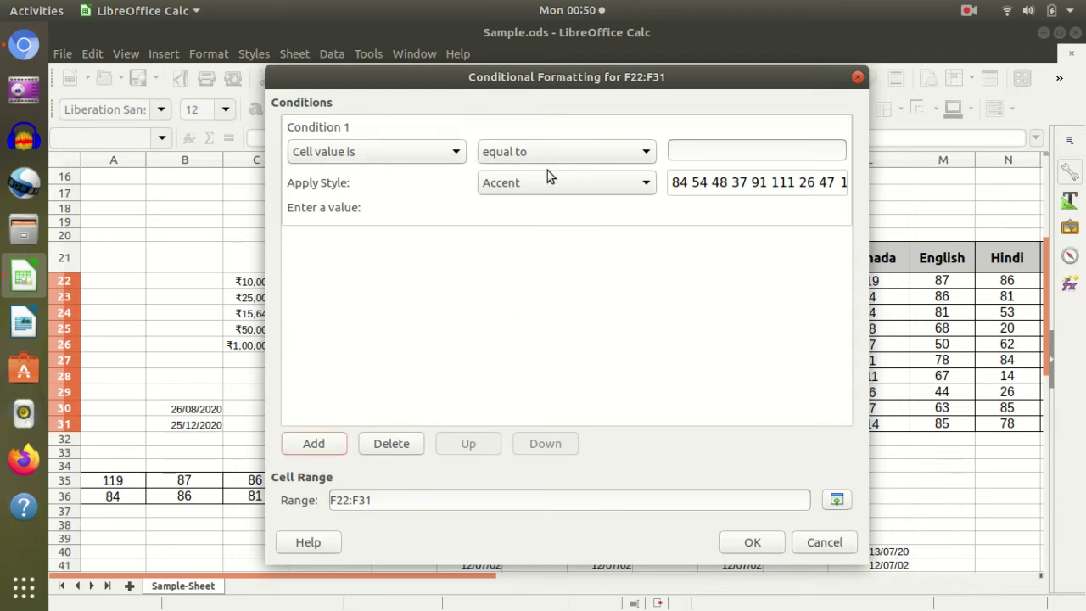
pyautogui.click(560, 151)
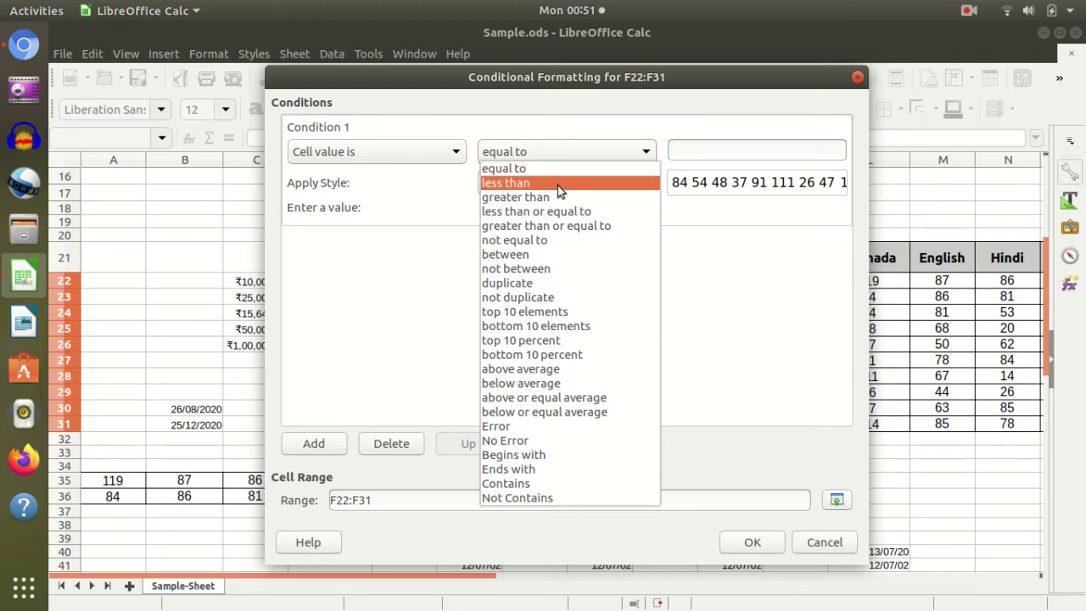
pyautogui.click(557, 185)
pyautogui.click(694, 154)
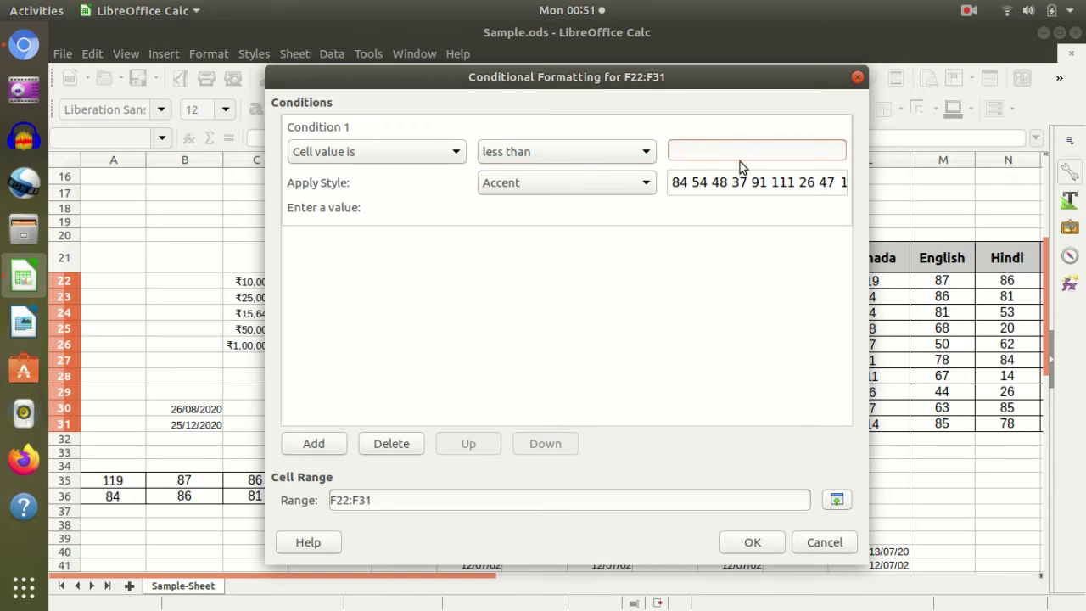
pyautogui.write('60')
pyautogui.click(611, 188)
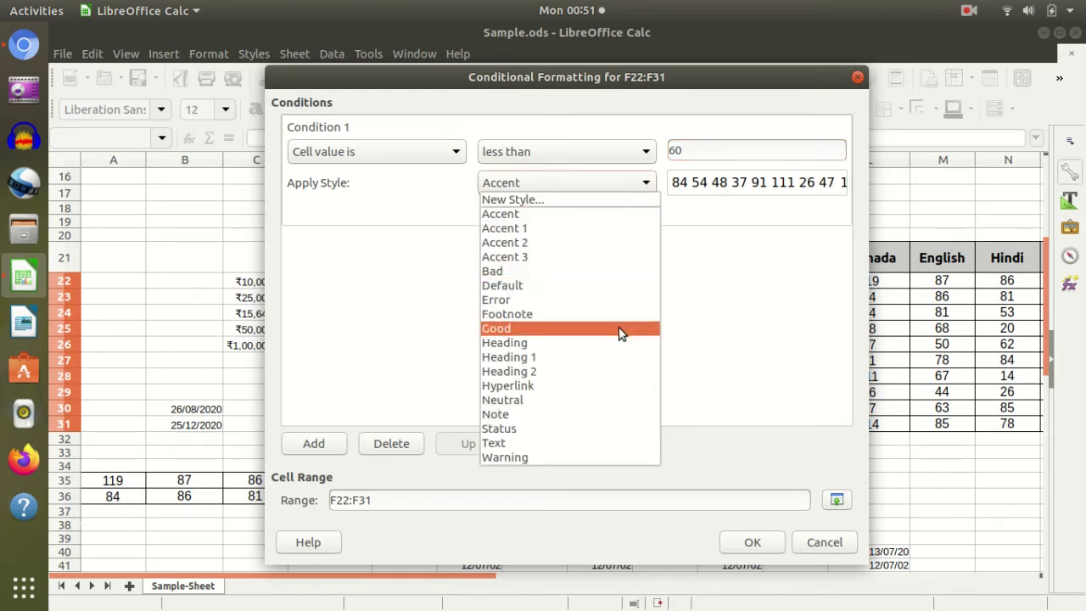
pyautogui.click(619, 329)
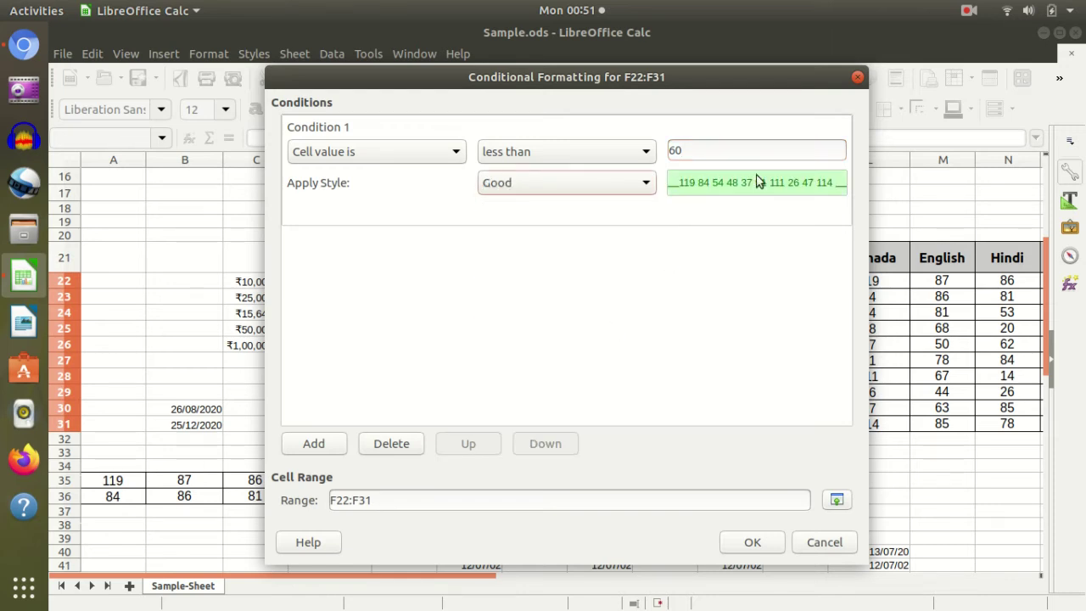
pyautogui.click(749, 547)
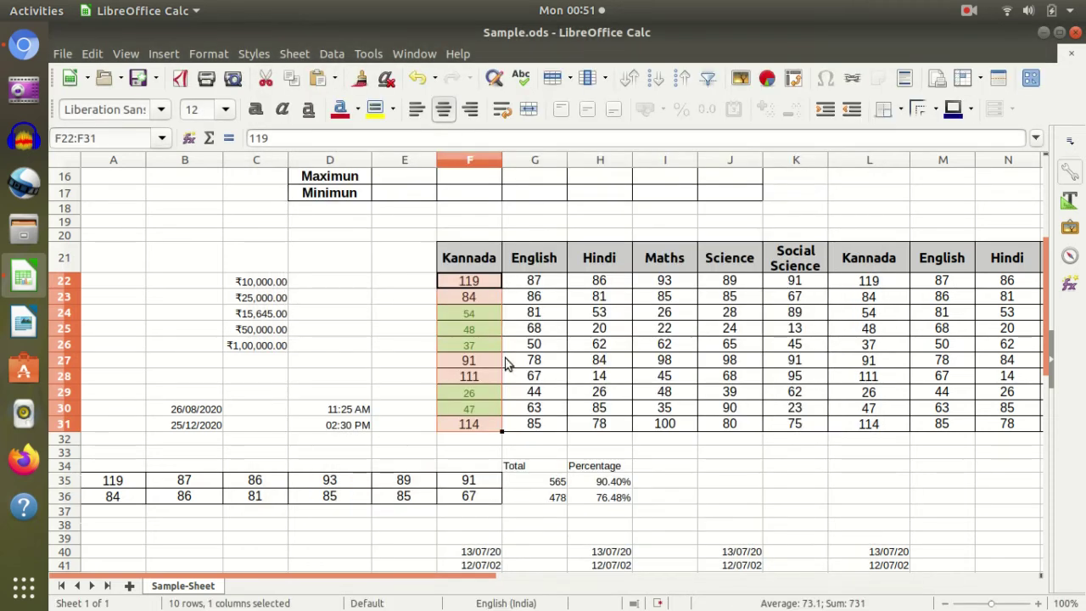
pyautogui.click(537, 362)
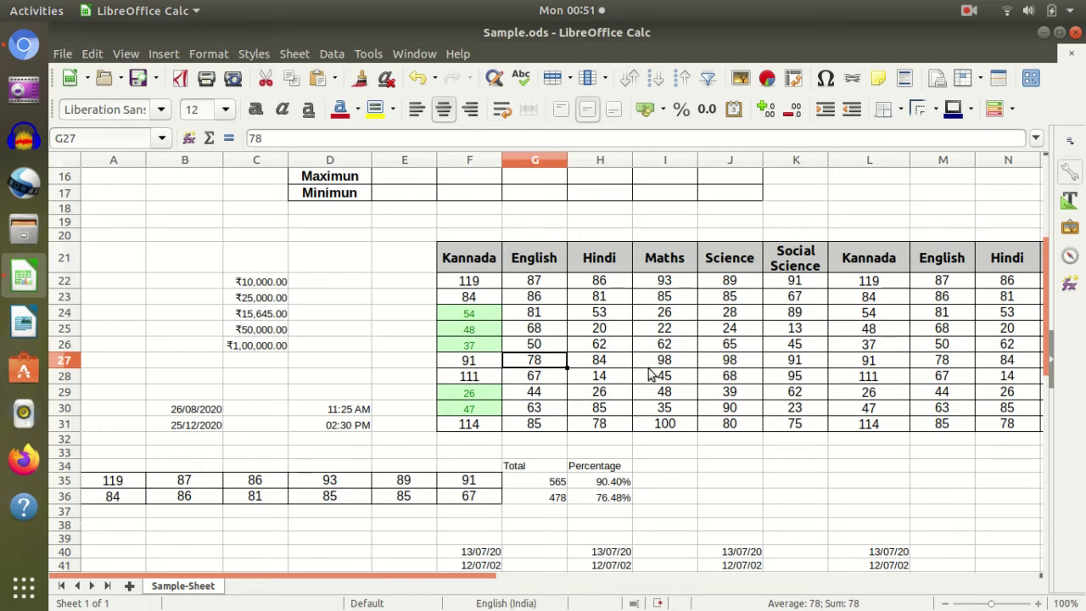
# Select the English marks G22:G31 and start a 'greater than 50' cell-value condition
pyautogui.moveTo(658, 360); pyautogui.dragTo(658, 376)
pyautogui.moveTo(537, 280); pyautogui.dragTo(543, 423)
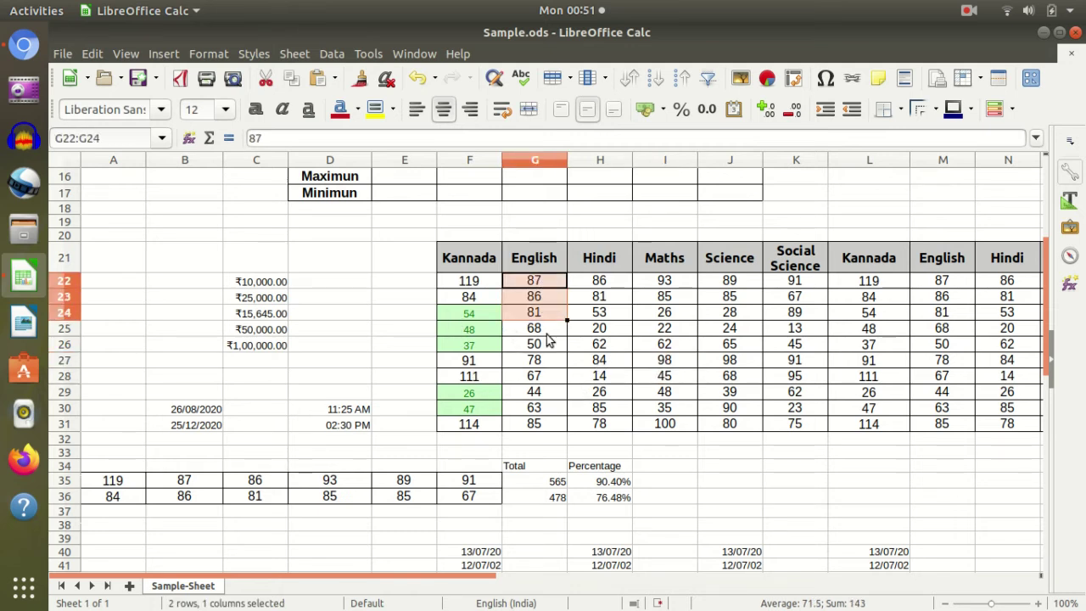
pyautogui.click(1011, 108)
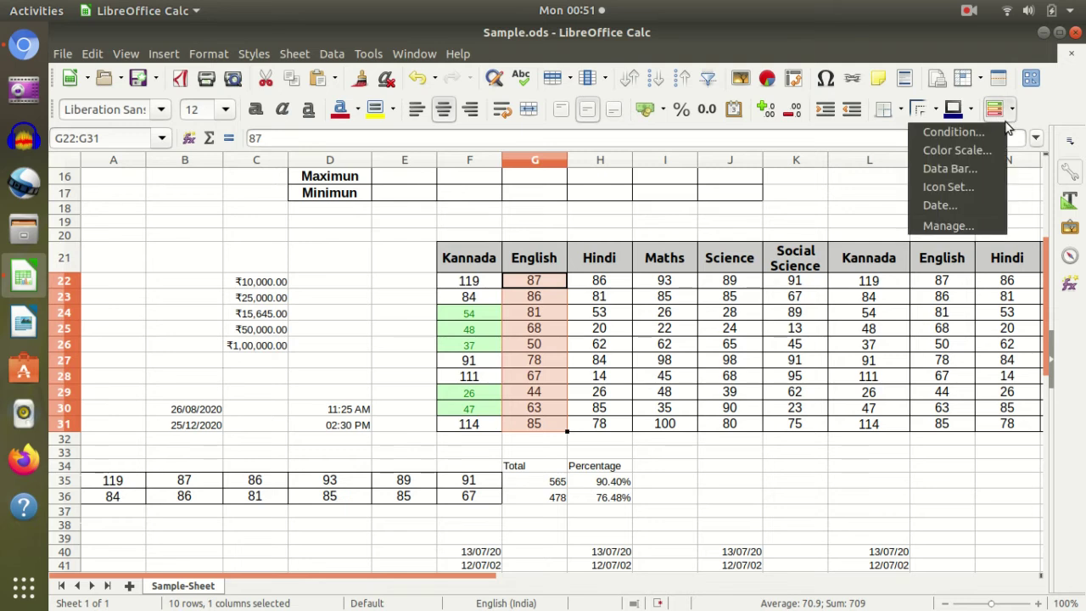
pyautogui.click(976, 129)
pyautogui.click(583, 151)
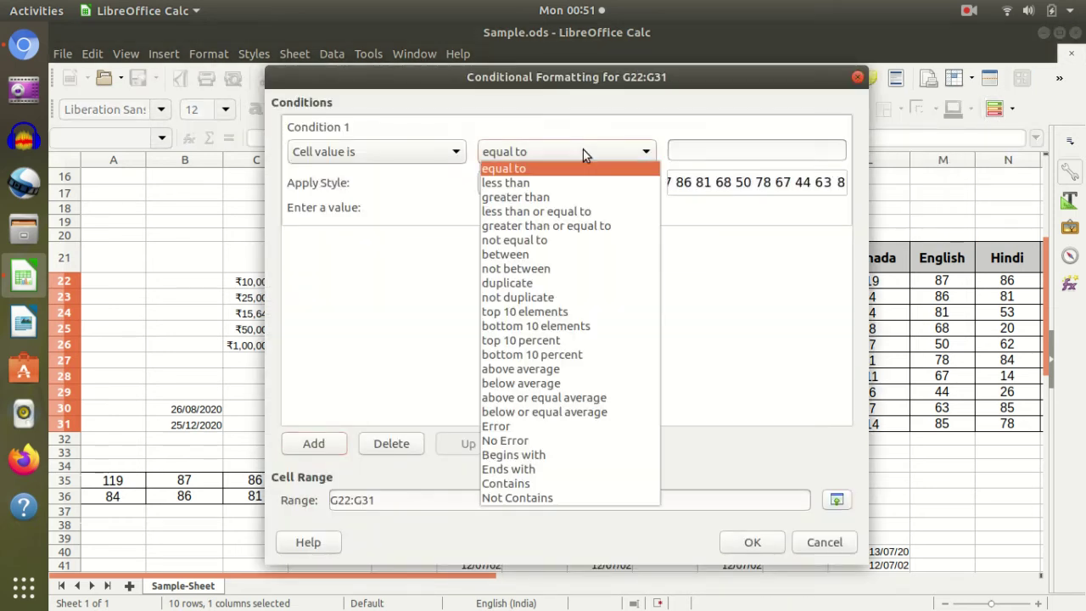
pyautogui.click(608, 194)
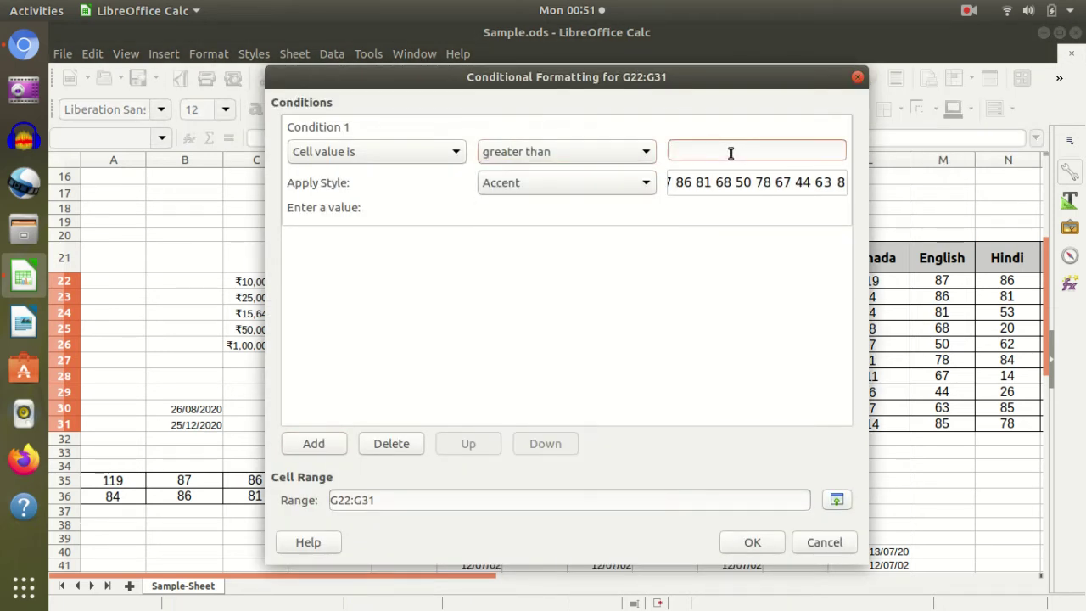
pyautogui.write('50')
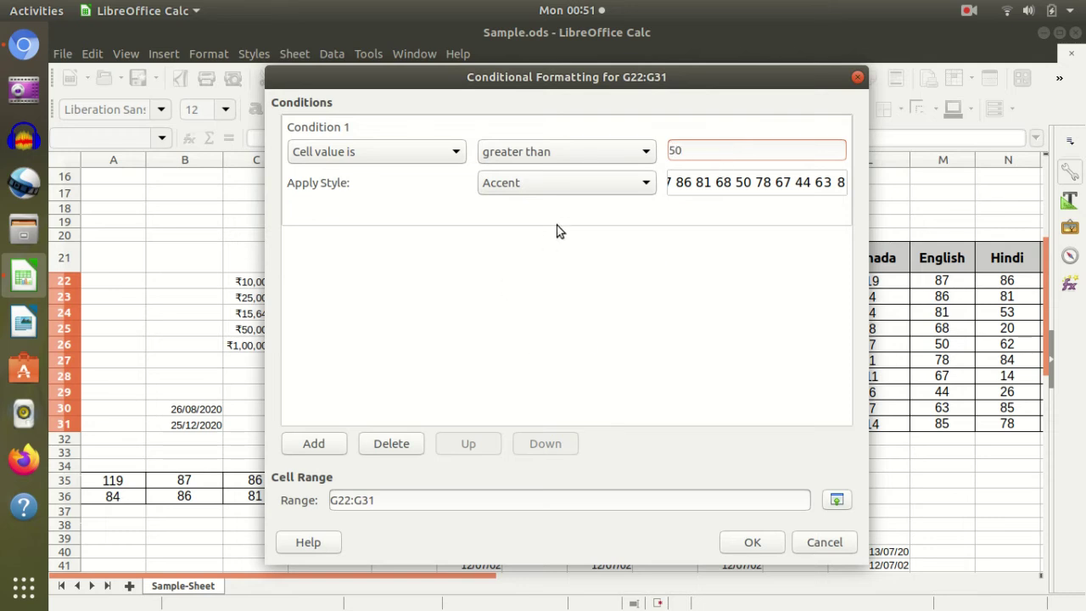
# Choose the red Bad style for matches, after trying Footnote and Accent, and confirm
pyautogui.click(564, 182)
pyautogui.click(550, 313)
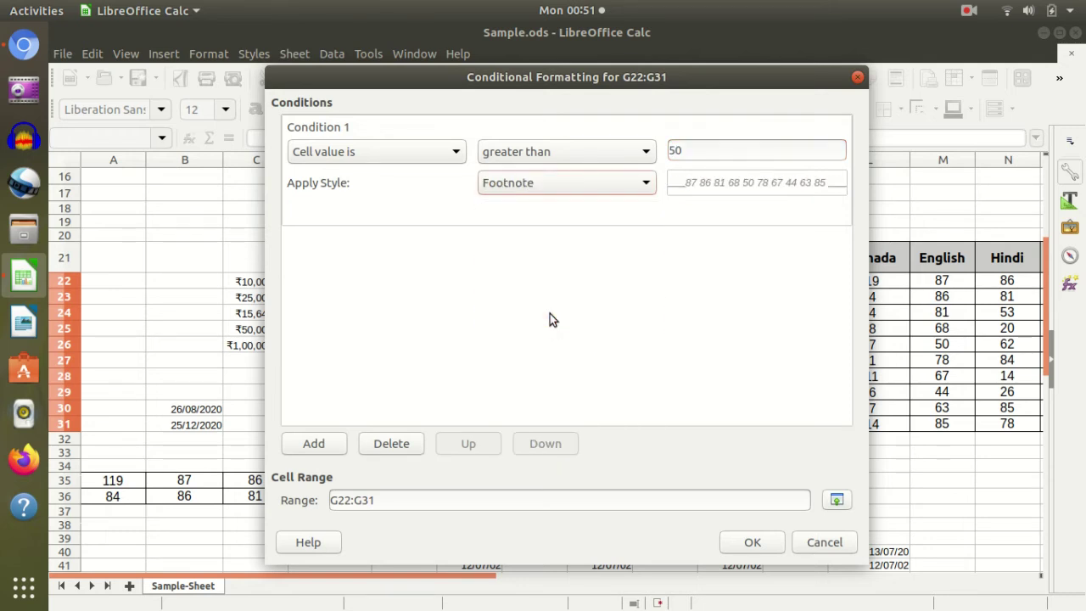
pyautogui.click(589, 181)
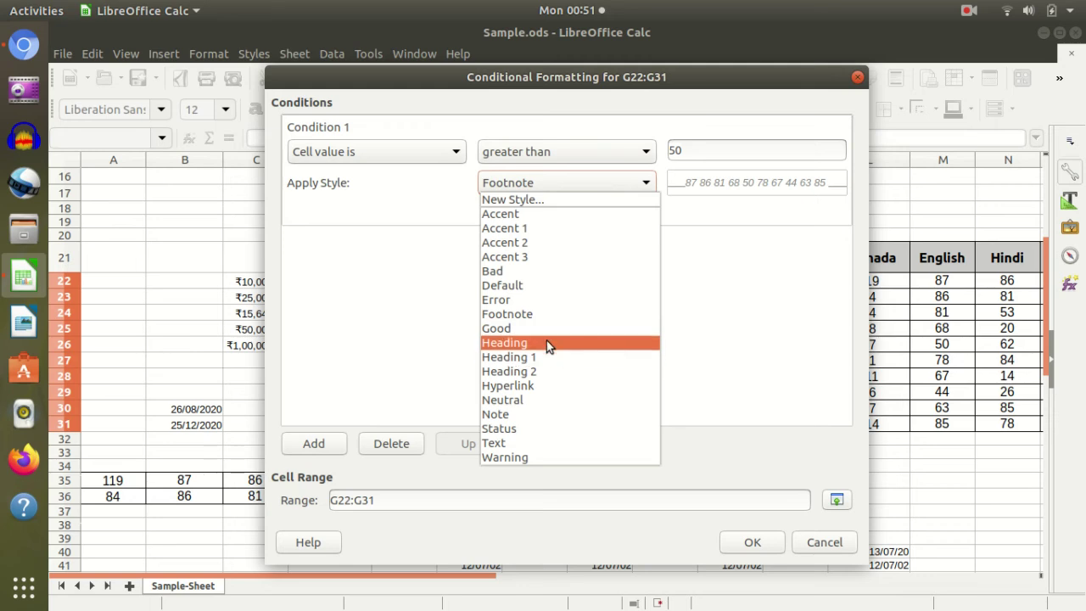
pyautogui.click(541, 214)
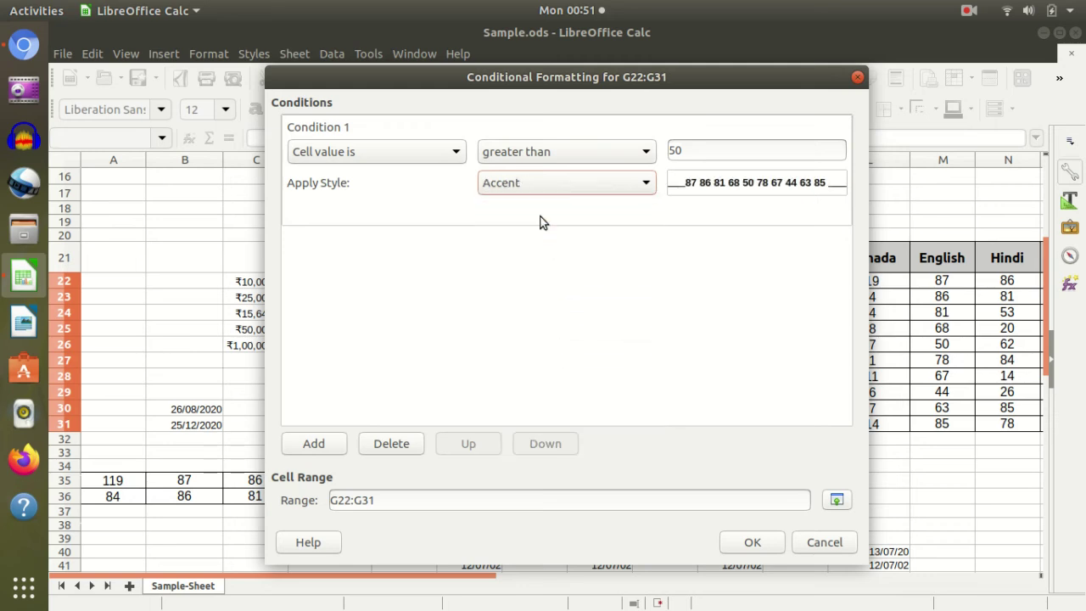
pyautogui.click(546, 190)
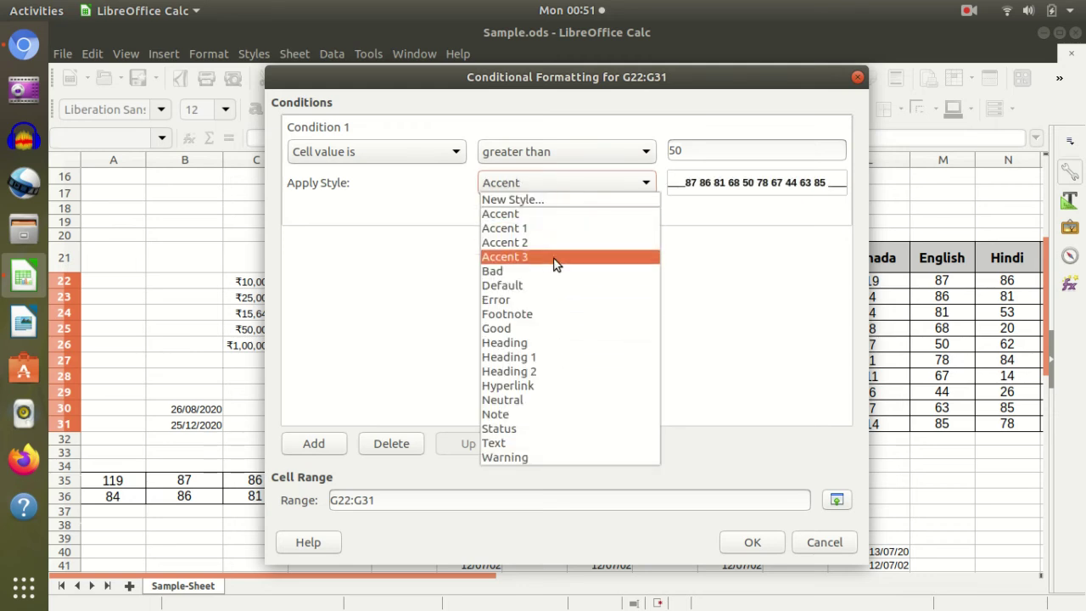
pyautogui.click(557, 272)
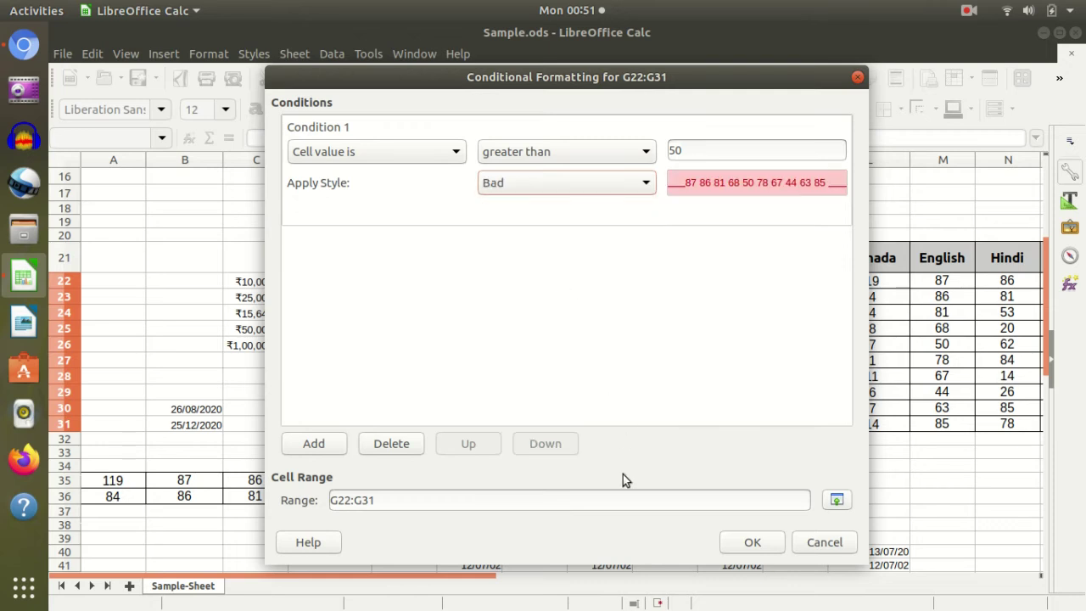
pyautogui.click(752, 542)
pyautogui.click(619, 376)
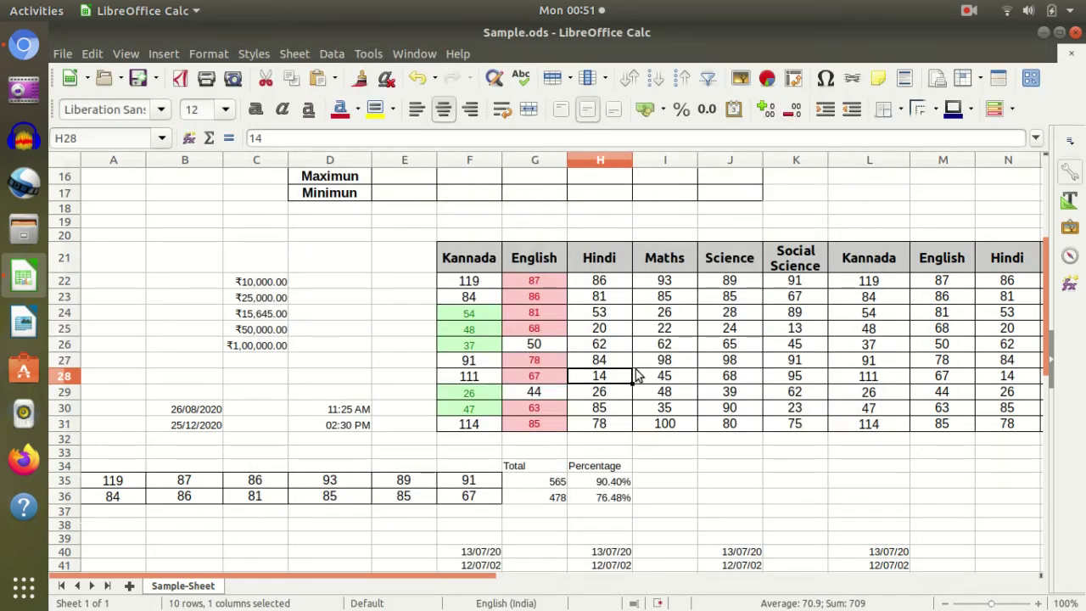
pyautogui.press('Up')
pyautogui.press('Up')
pyautogui.press('Up')
pyautogui.press('Right')
pyautogui.press('Right')
pyautogui.press('Right')
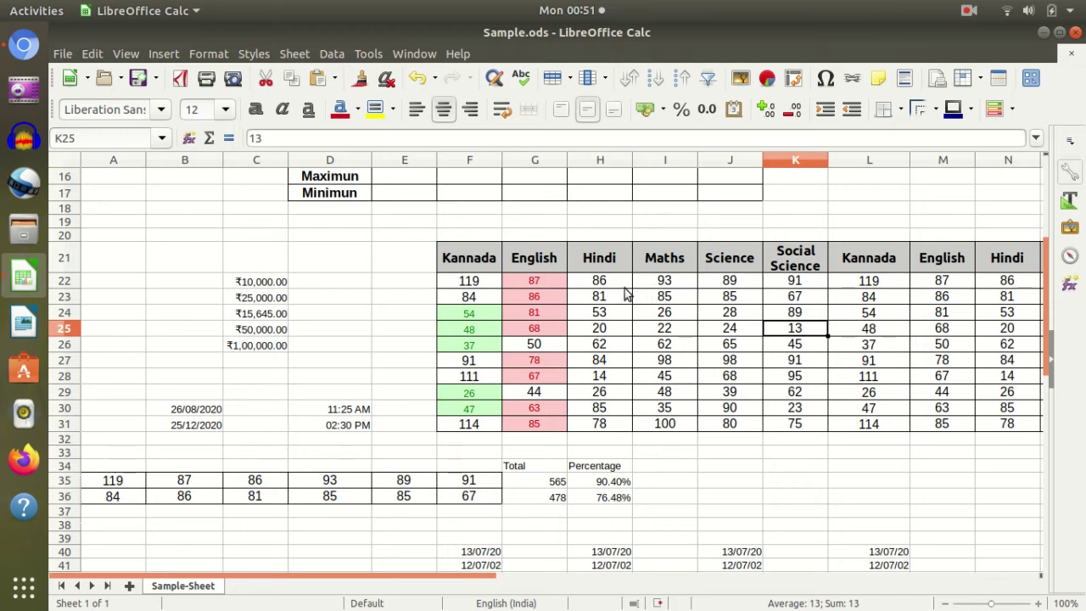
# Select the Hindi and Maths marks H22:I31 and start a 'between' cell-value condition
pyautogui.click(1010, 108)
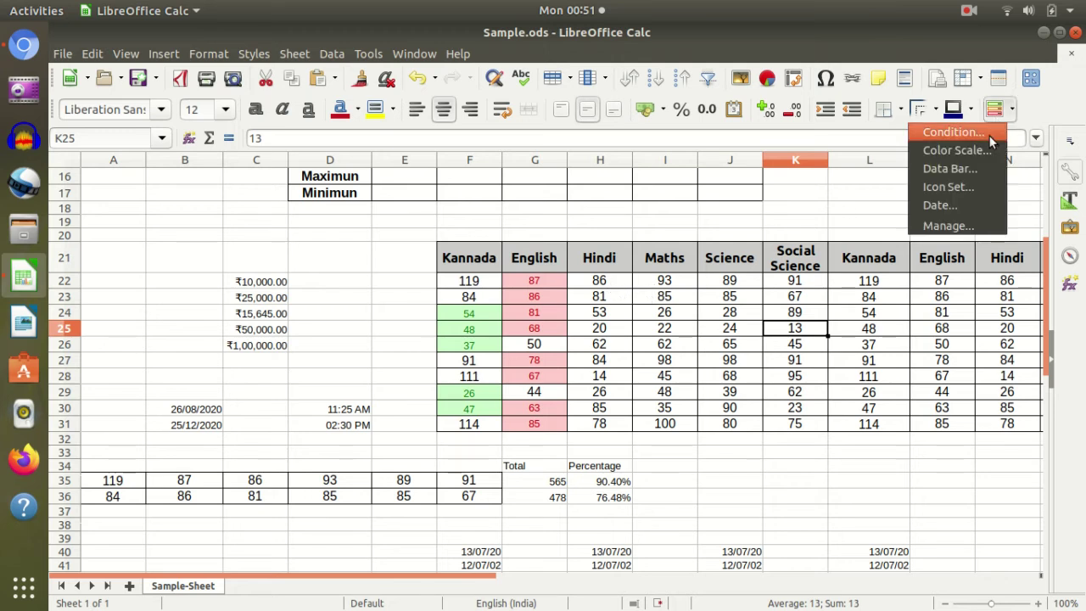
pyautogui.click(624, 347)
pyautogui.moveTo(618, 282); pyautogui.dragTo(697, 426)
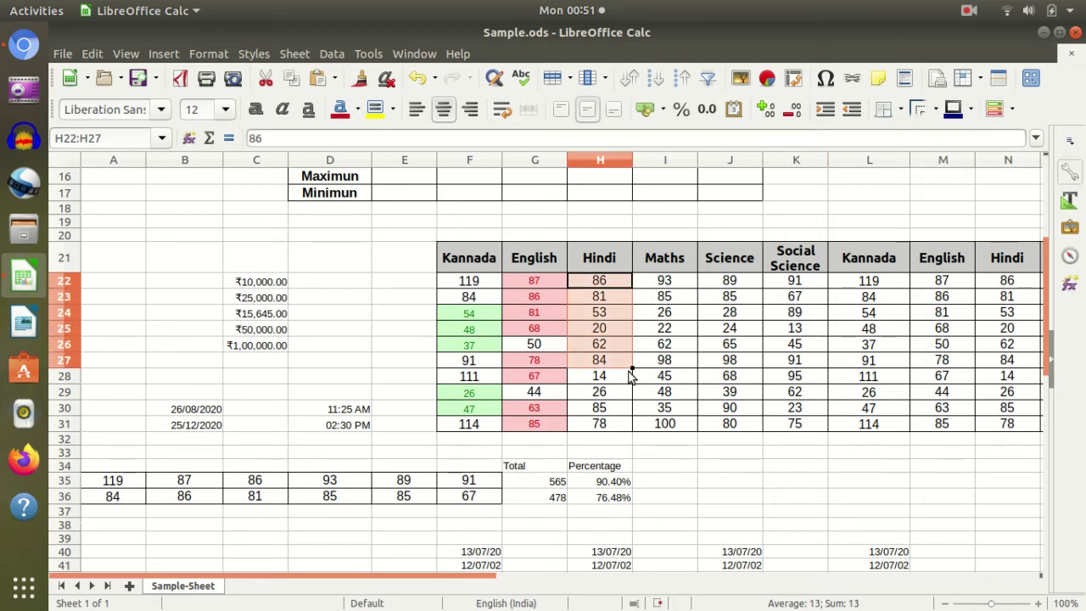
pyautogui.click(1012, 108)
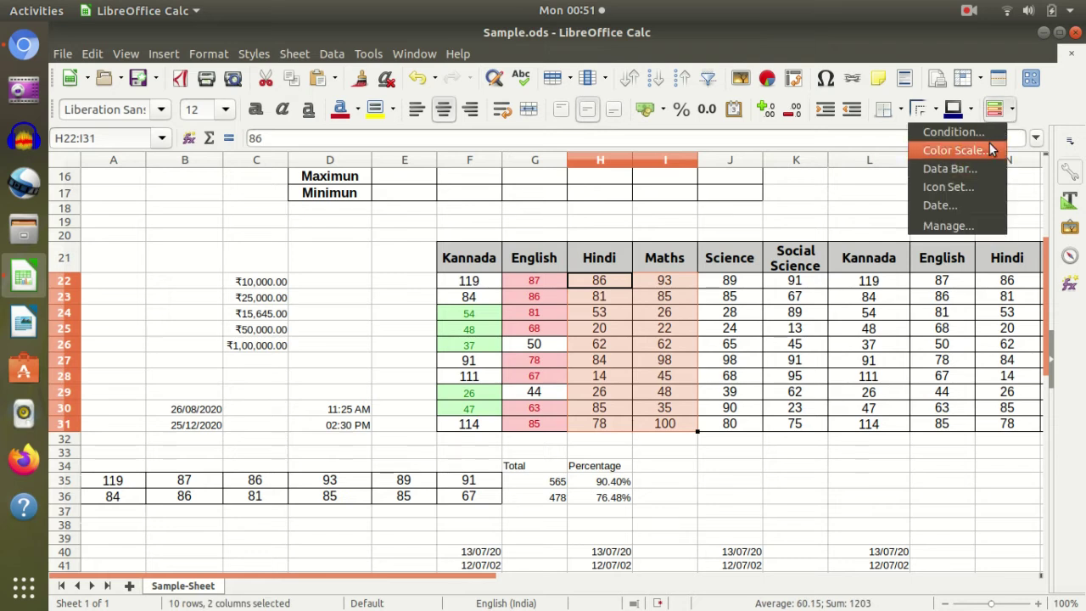
pyautogui.click(966, 136)
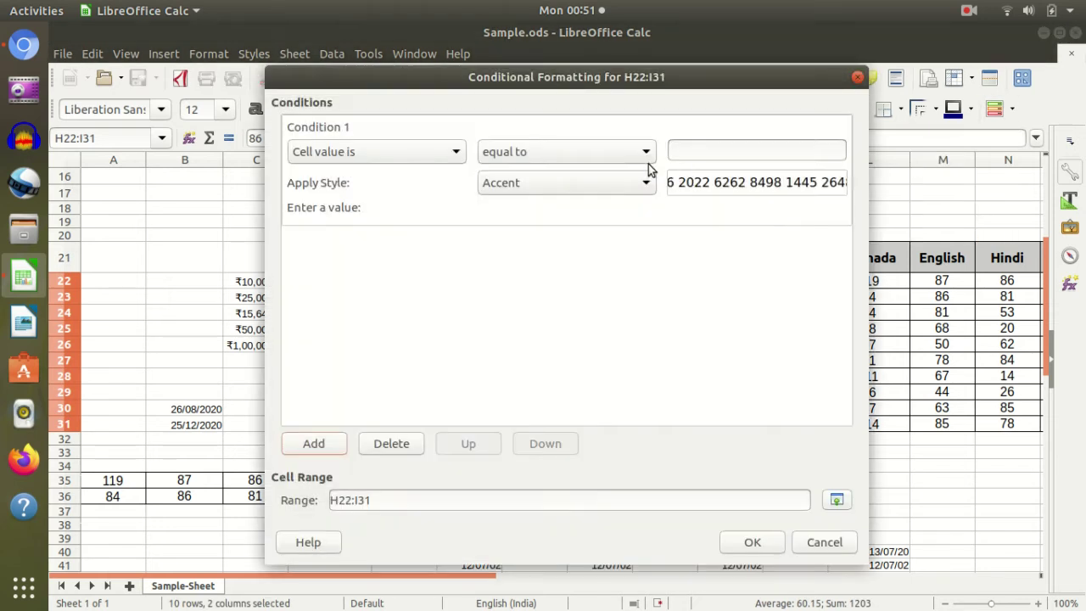
pyautogui.click(577, 151)
pyautogui.click(611, 254)
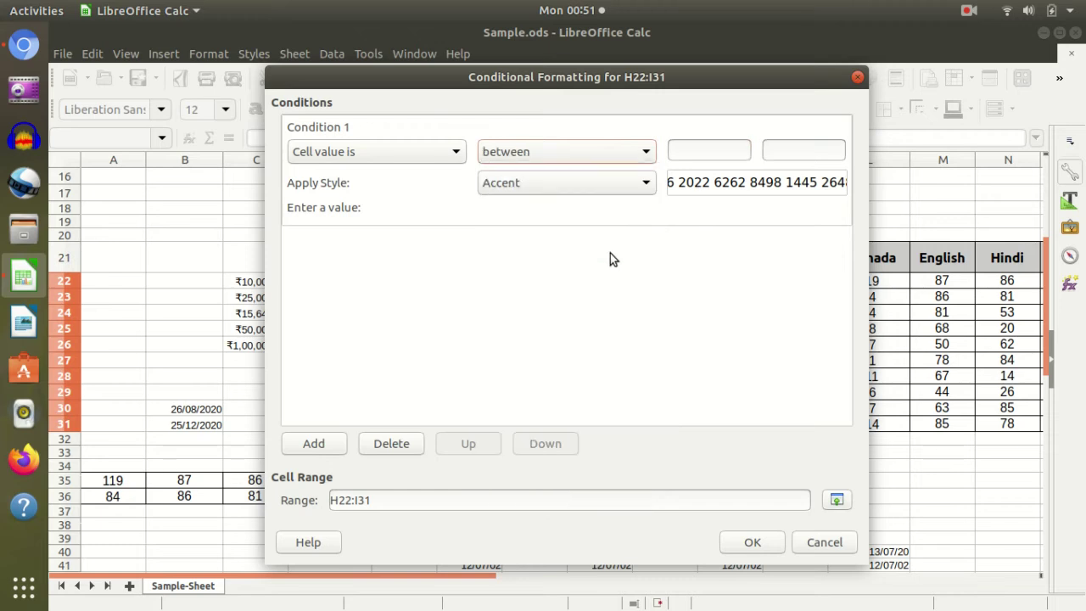
# Set the limits to 30 and 70, apply the Good style and confirm
pyautogui.write('30')
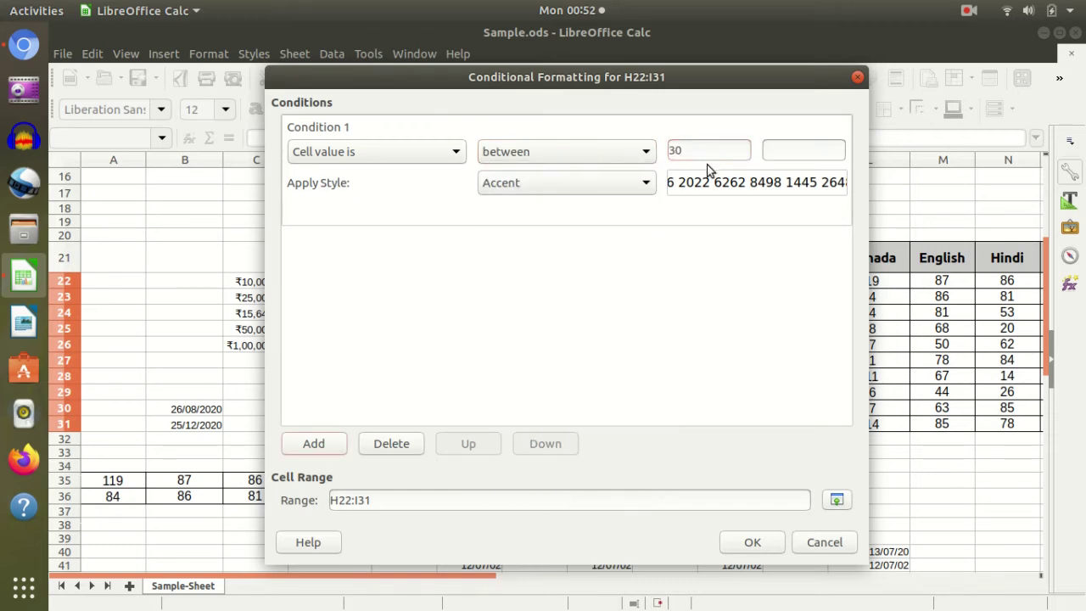
pyautogui.click(764, 150)
pyautogui.write('70')
pyautogui.click(545, 183)
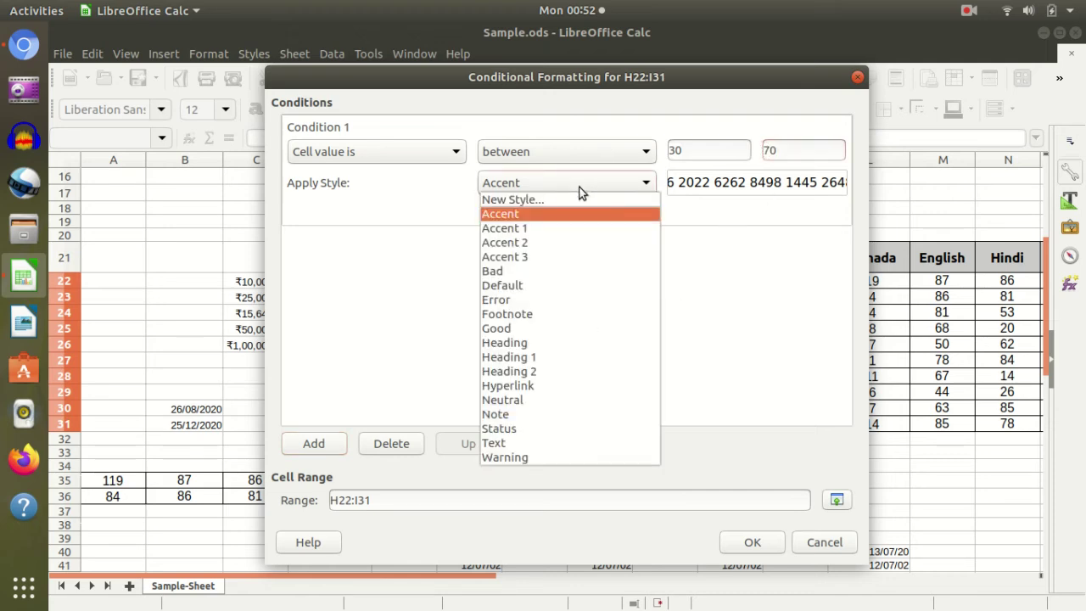
pyautogui.click(588, 335)
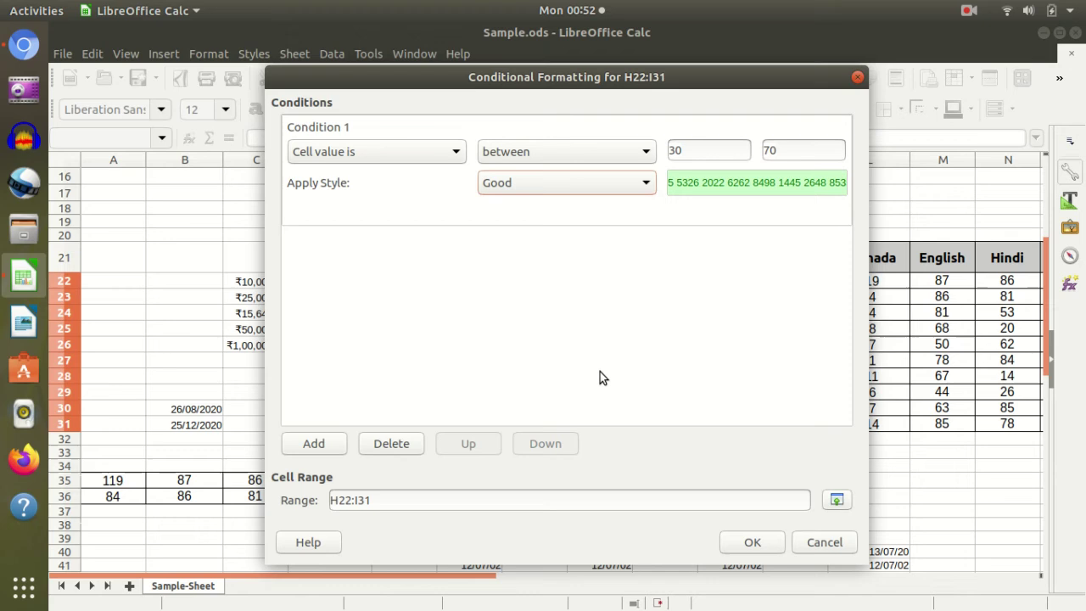
pyautogui.click(751, 543)
pyautogui.click(747, 380)
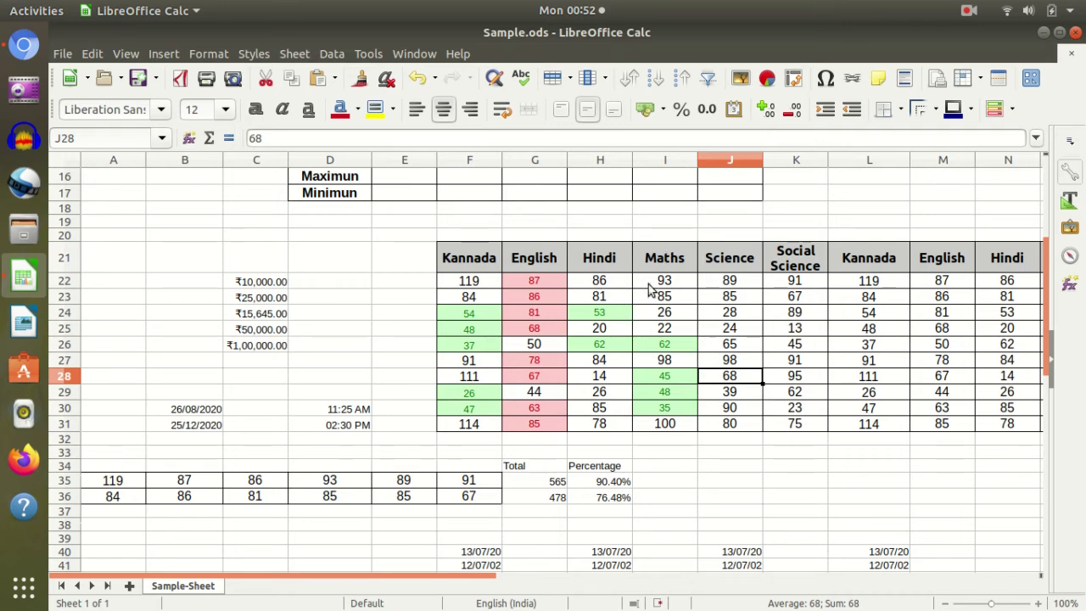
# Select the Science marks in J22:J31
pyautogui.moveTo(600, 280); pyautogui.dragTo(671, 426)
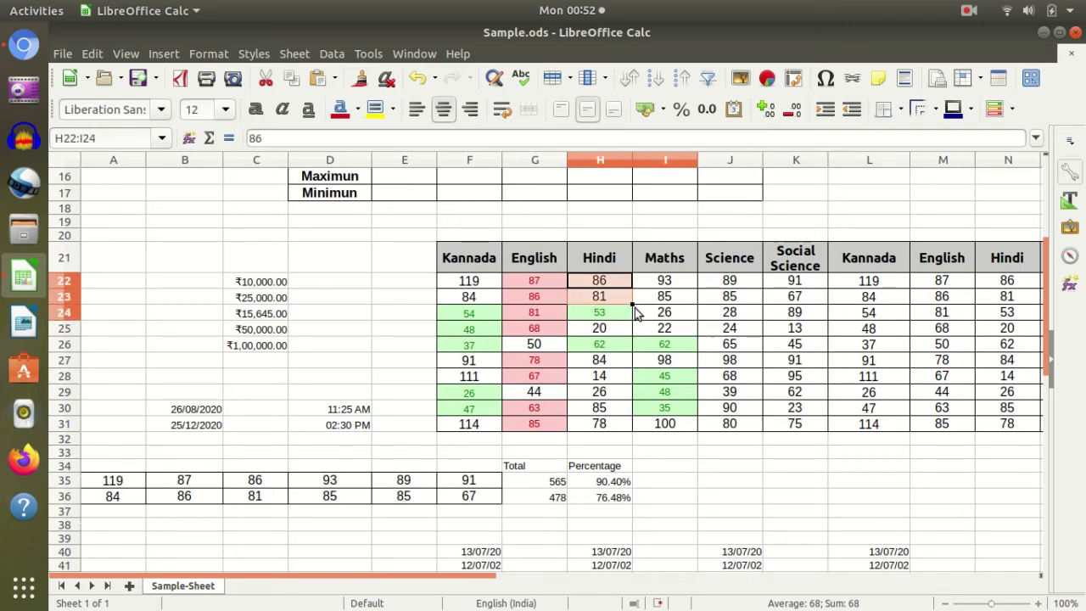
pyautogui.click(772, 481)
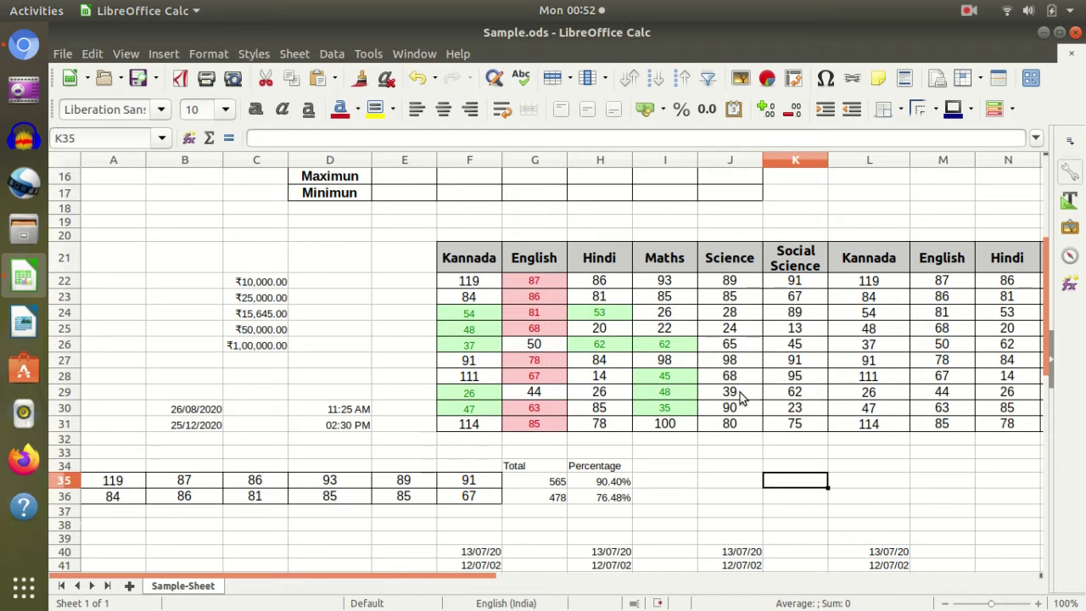
pyautogui.click(1011, 109)
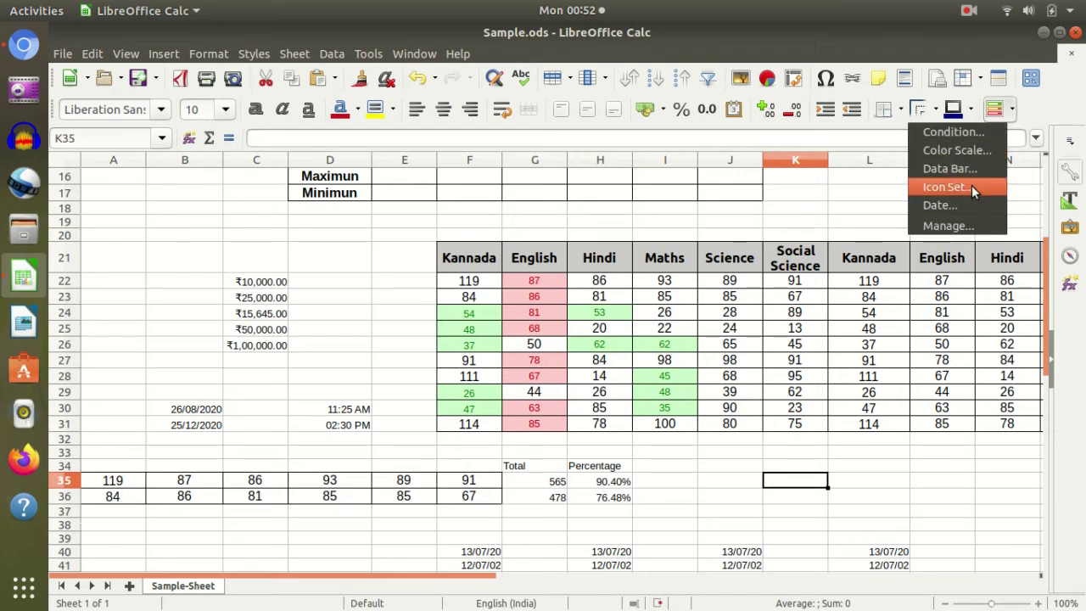
pyautogui.click(854, 371)
pyautogui.click(735, 282)
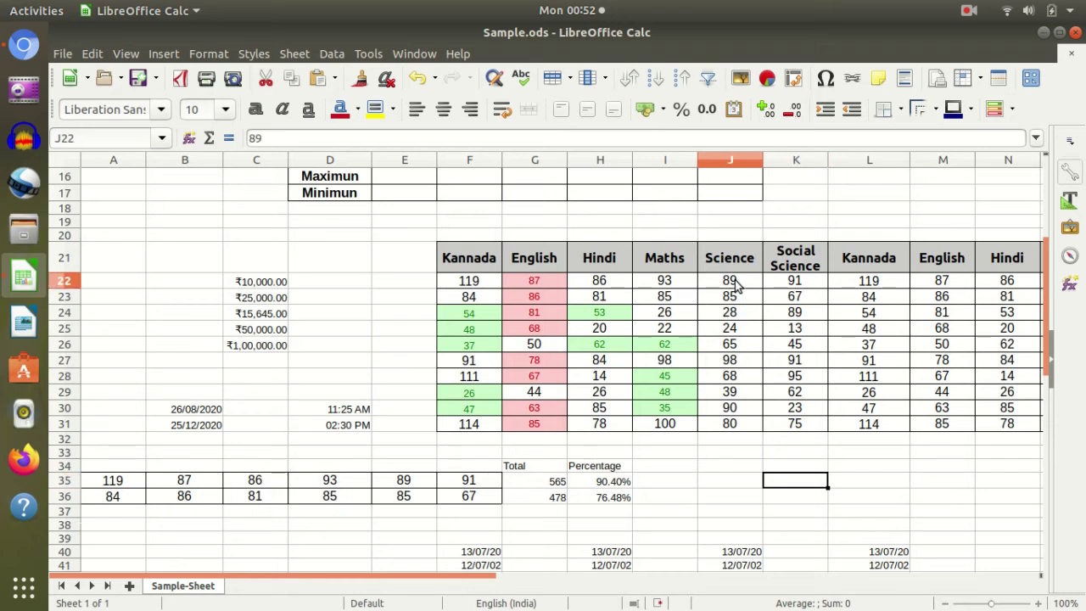
pyautogui.moveTo(735, 282); pyautogui.dragTo(741, 424)
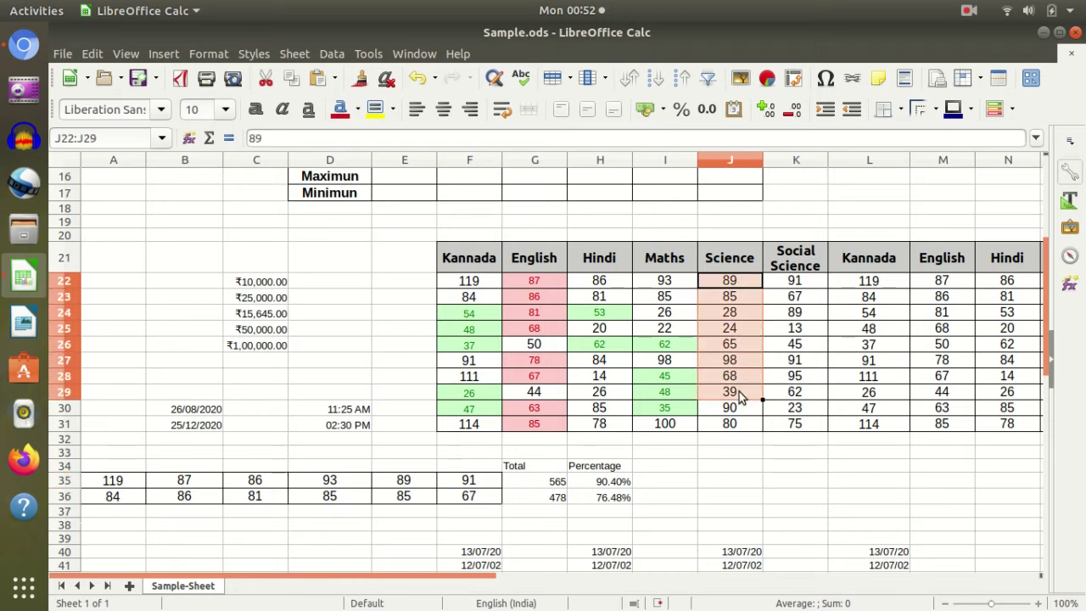
# Start a colour scale with its lowest point at Minimum and highest at Maximum
pyautogui.click(1012, 108)
pyautogui.click(938, 151)
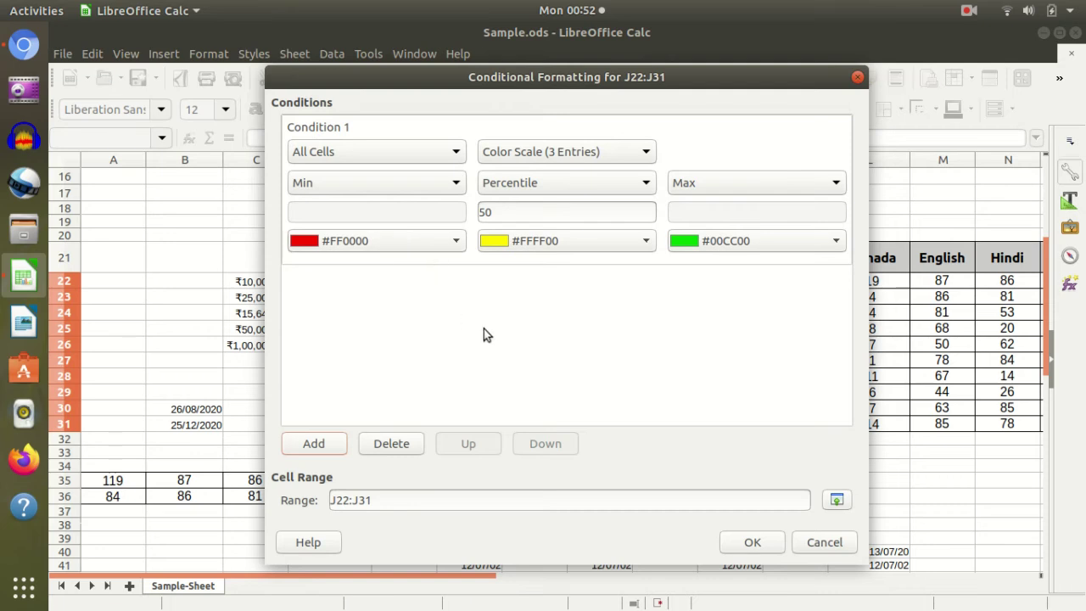
pyautogui.click(408, 184)
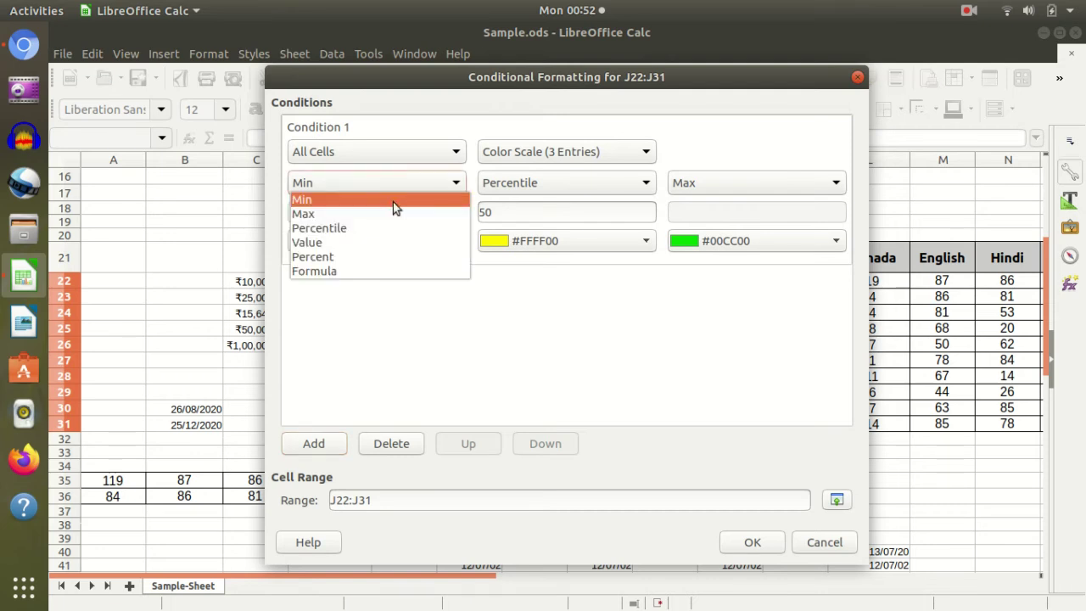
pyautogui.click(392, 200)
pyautogui.click(736, 181)
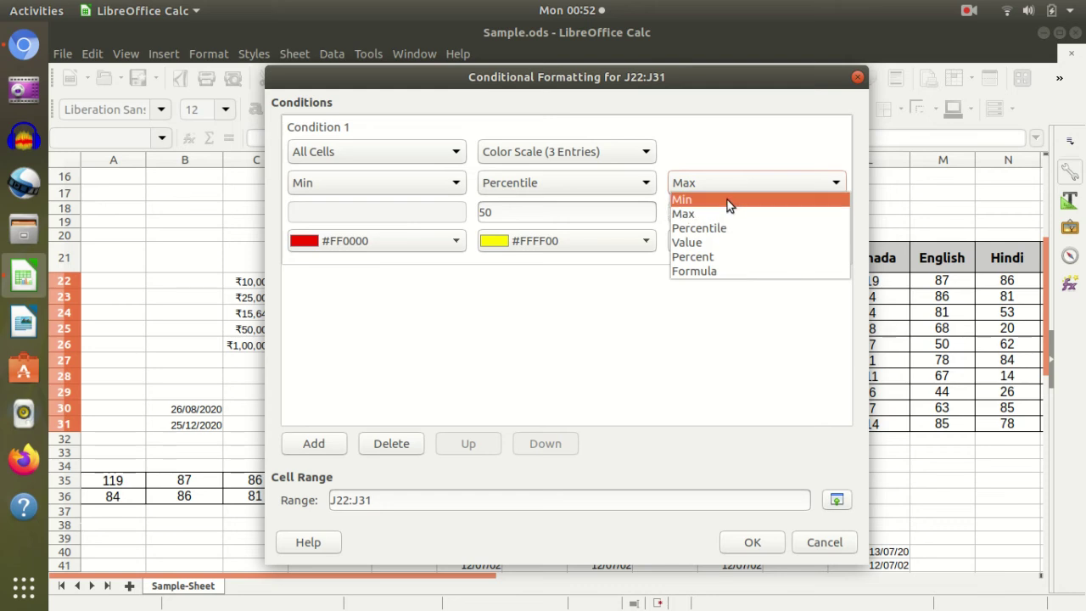
pyautogui.click(717, 214)
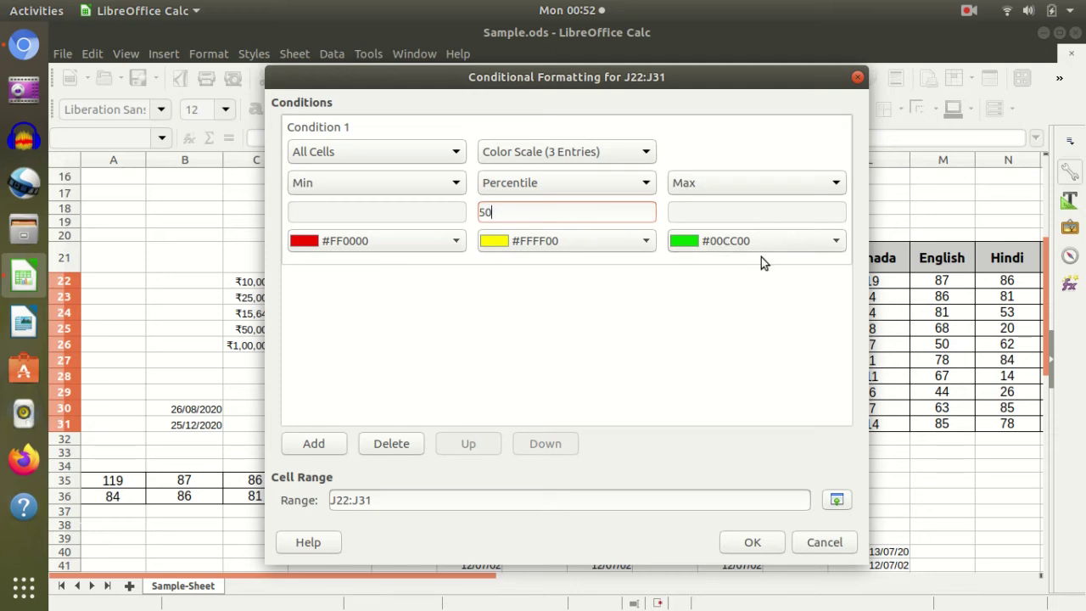
# Keep red, yellow and green for low, middle and high marks, then apply the scale
pyautogui.click(458, 246)
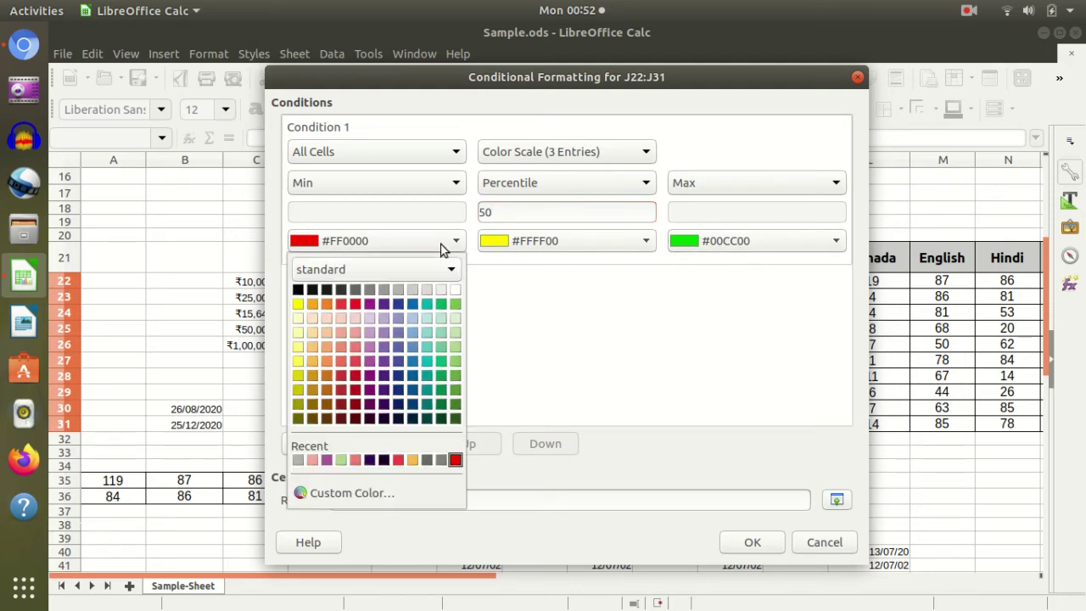
pyautogui.click(577, 256)
pyautogui.click(578, 247)
pyautogui.click(735, 278)
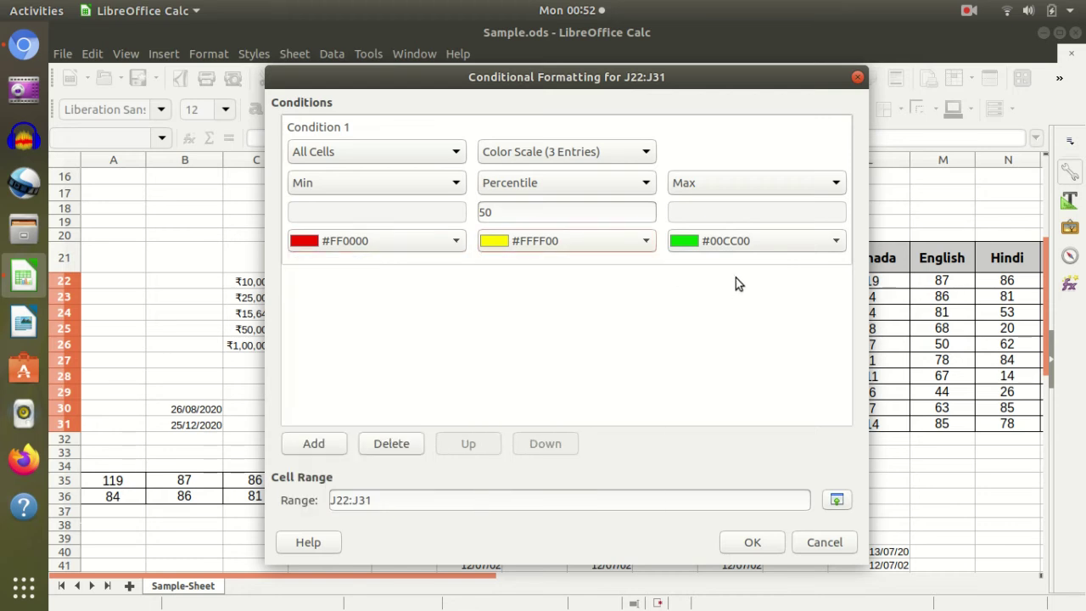
pyautogui.click(737, 245)
pyautogui.click(557, 320)
pyautogui.click(747, 544)
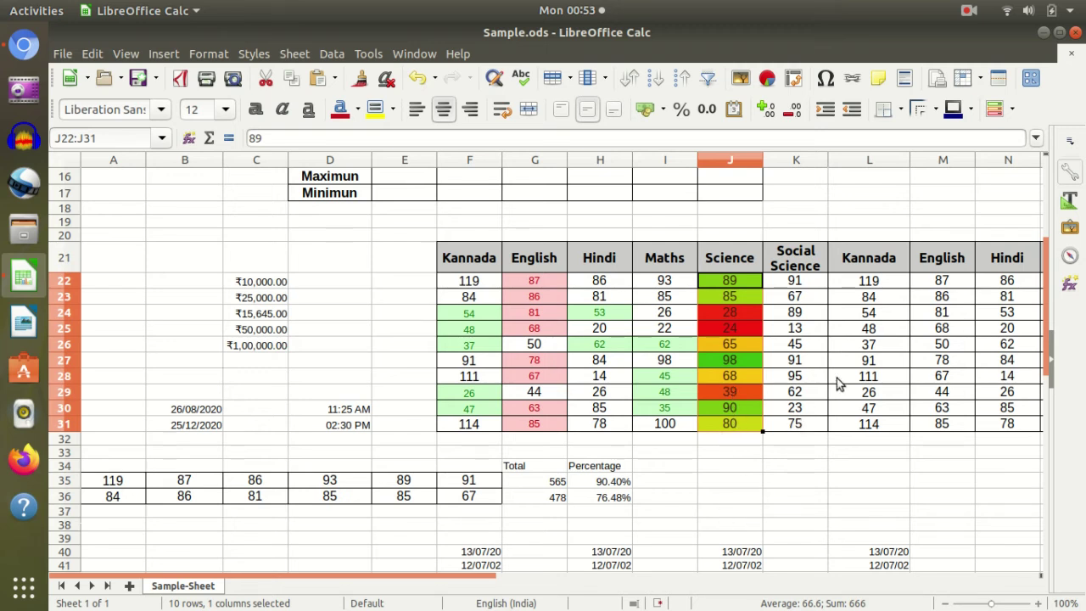
pyautogui.click(831, 346)
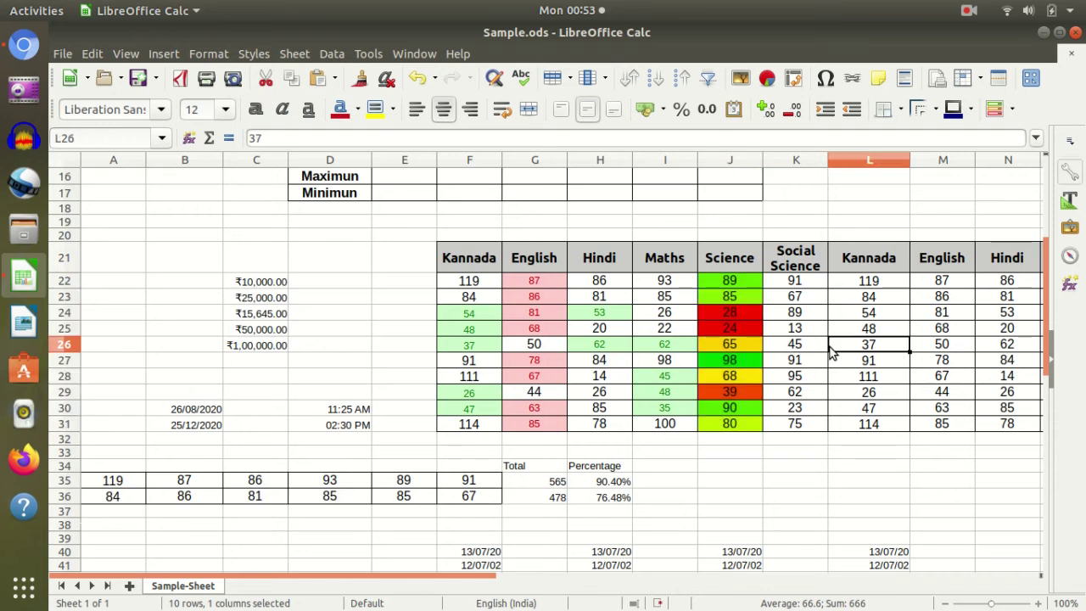
# Select the Social Science marks in K22:K31
pyautogui.click(1013, 109)
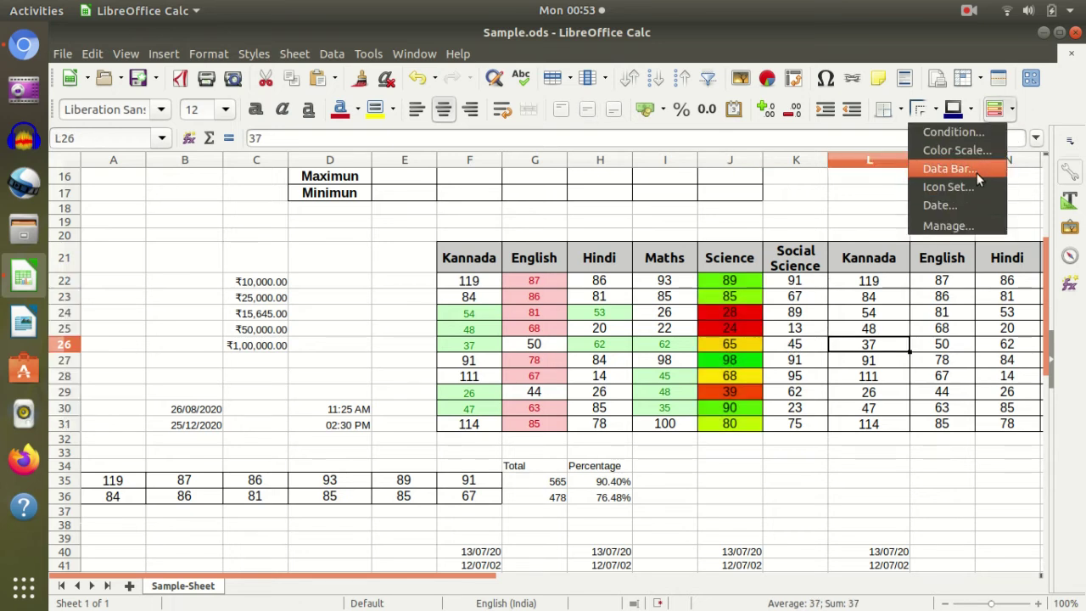
pyautogui.click(816, 346)
pyautogui.moveTo(820, 281); pyautogui.dragTo(802, 424)
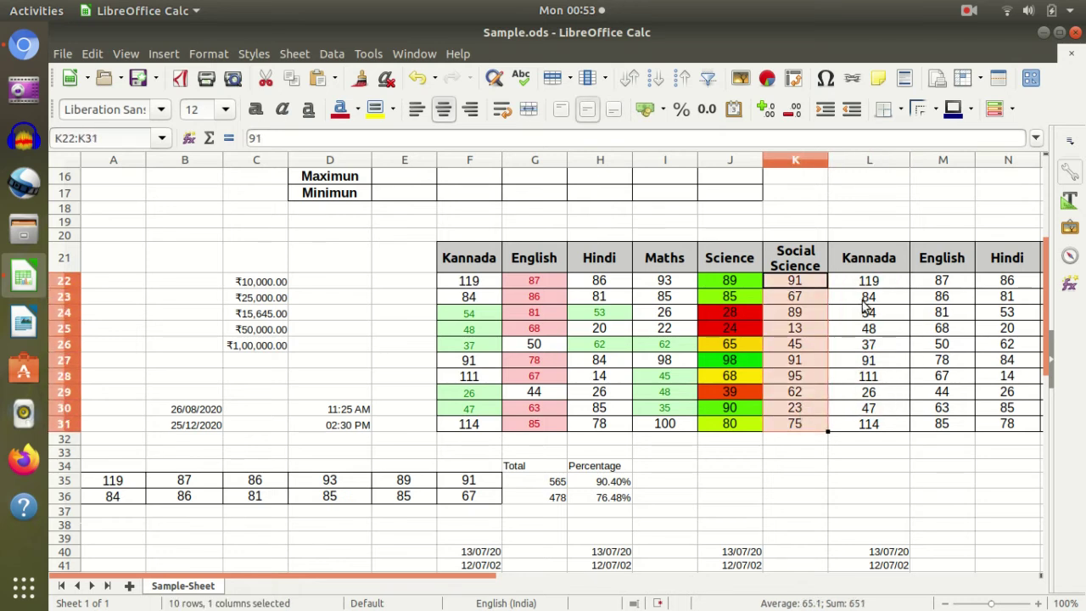
pyautogui.click(1013, 109)
pyautogui.click(972, 181)
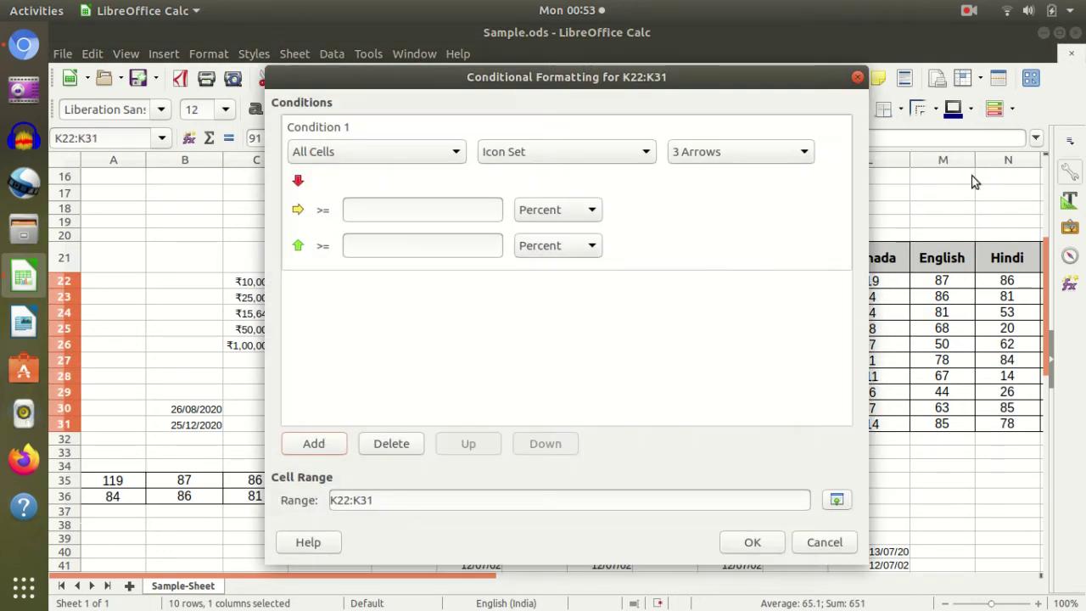
pyautogui.click(825, 542)
# Add data bars to K22:K31 running from the minimum to the maximum mark
pyautogui.click(1013, 108)
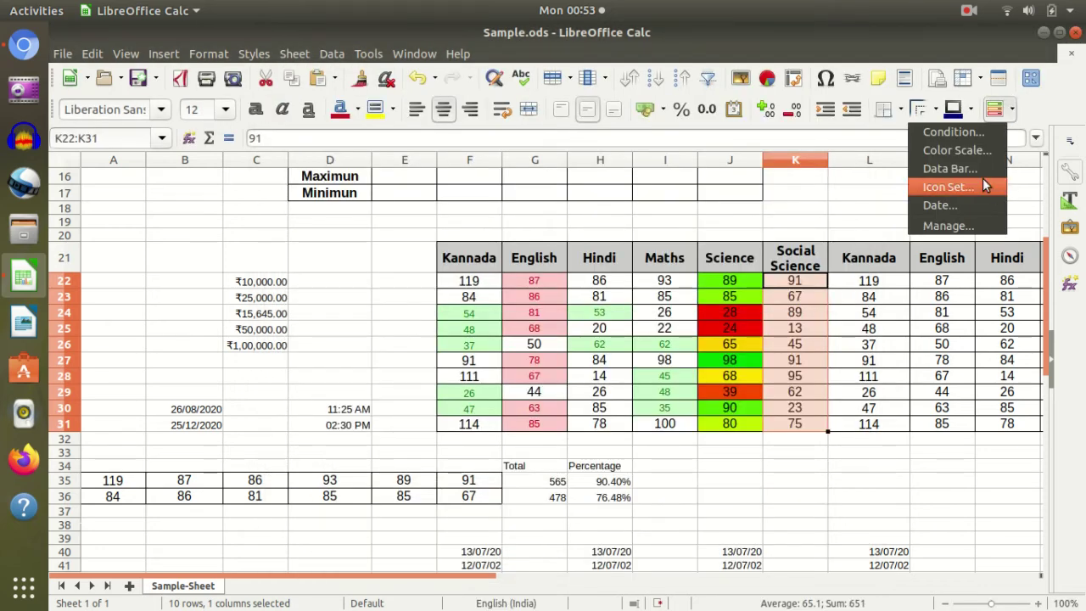
pyautogui.click(974, 169)
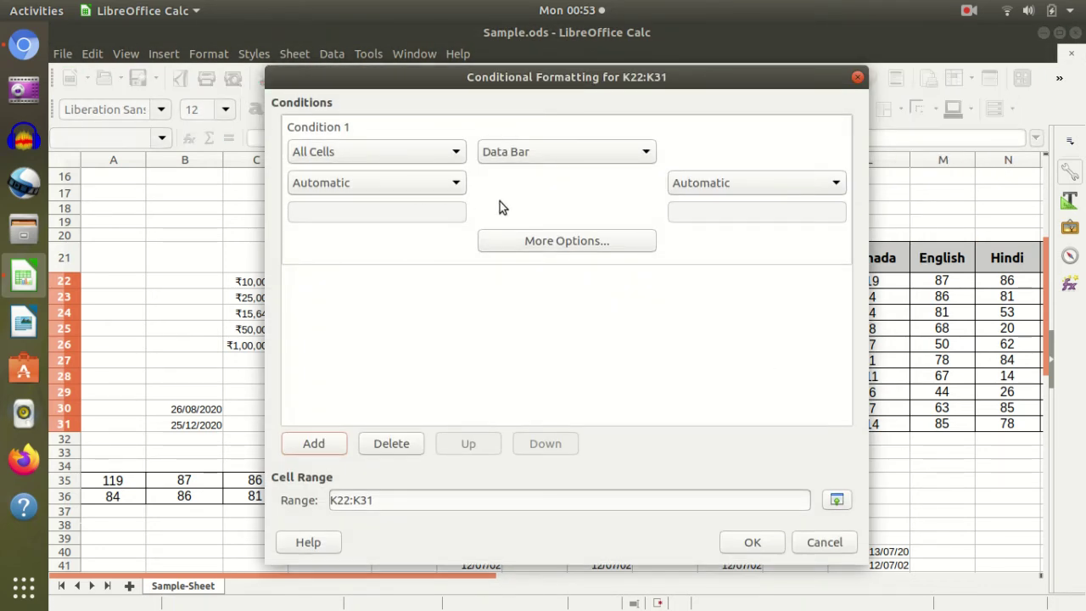
pyautogui.click(411, 200)
pyautogui.click(392, 211)
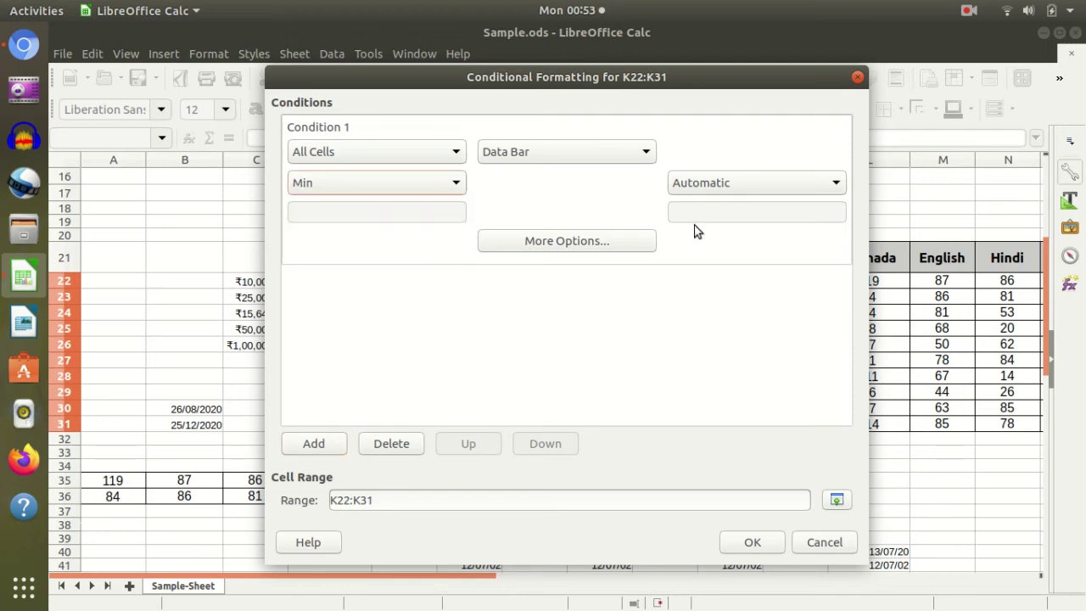
pyautogui.click(783, 188)
pyautogui.click(766, 229)
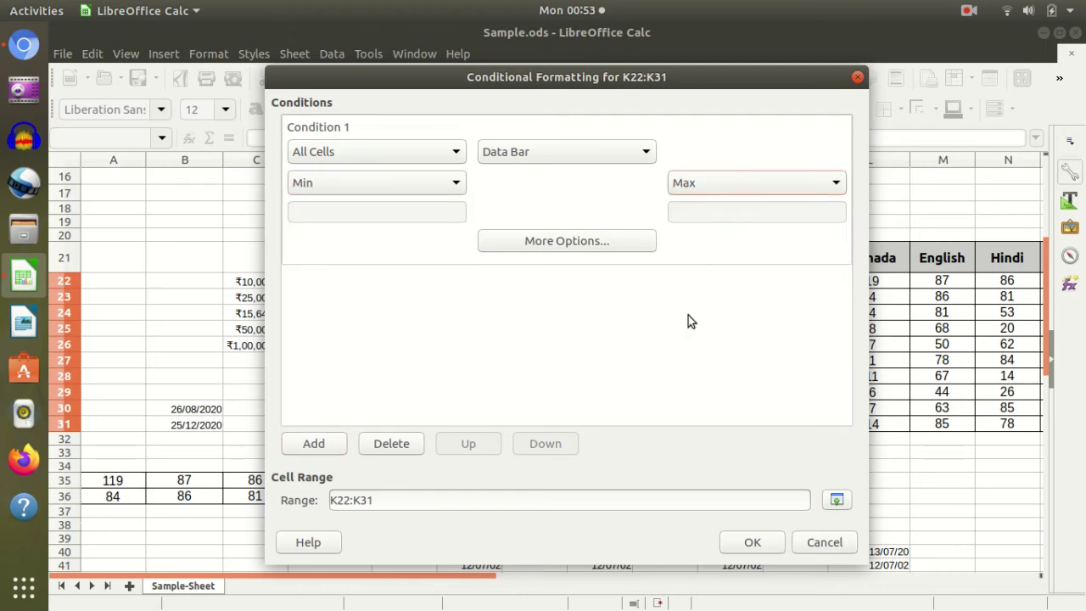
pyautogui.click(607, 247)
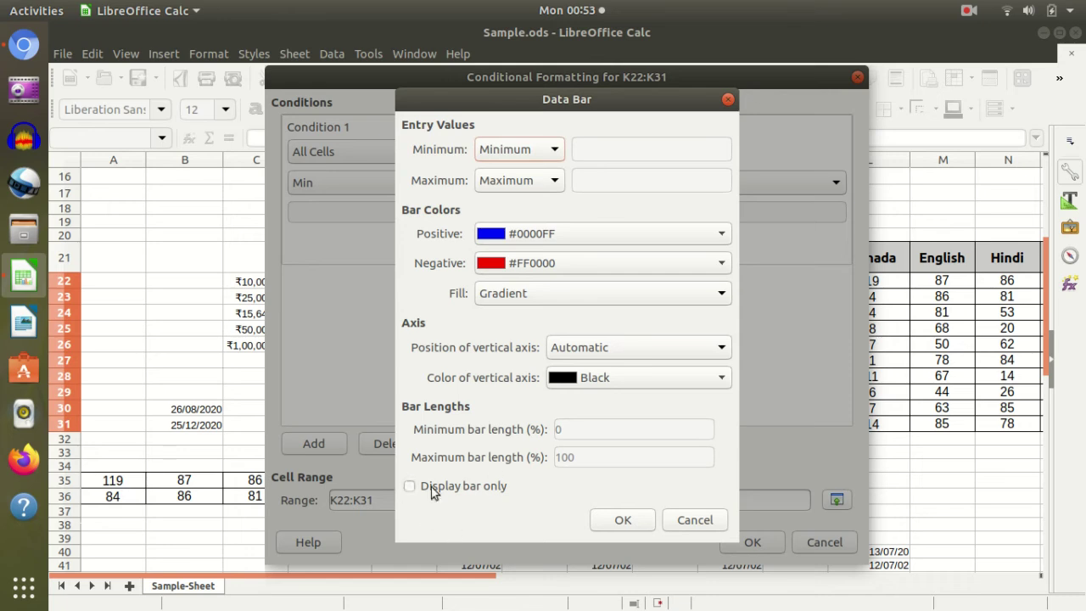
pyautogui.click(622, 520)
pyautogui.click(754, 543)
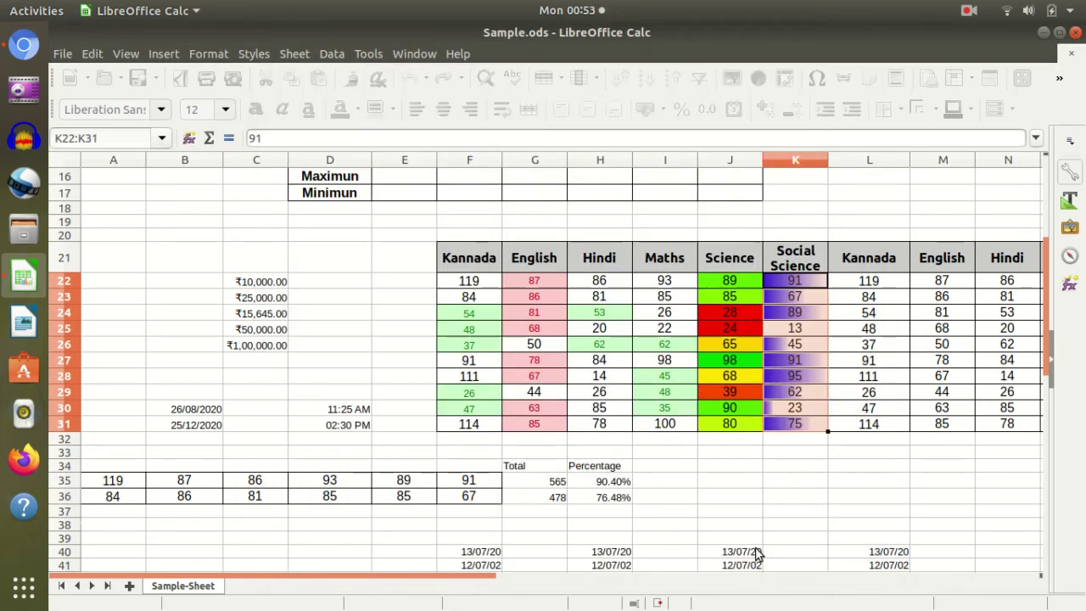
pyautogui.click(780, 464)
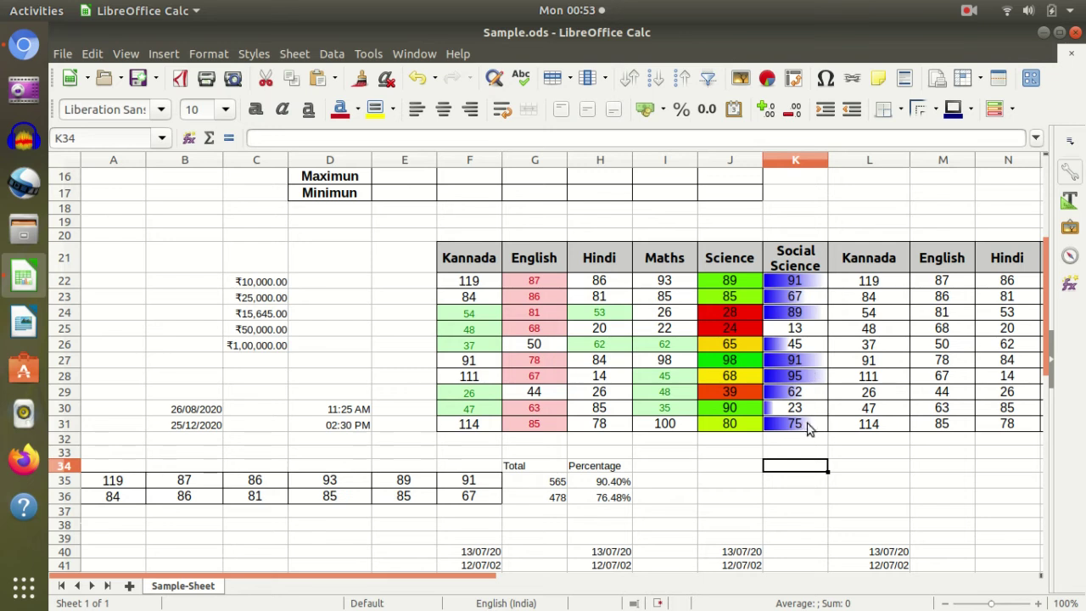
# Change the mark in K22 to -91 so it gets a negative bar
pyautogui.click(772, 282)
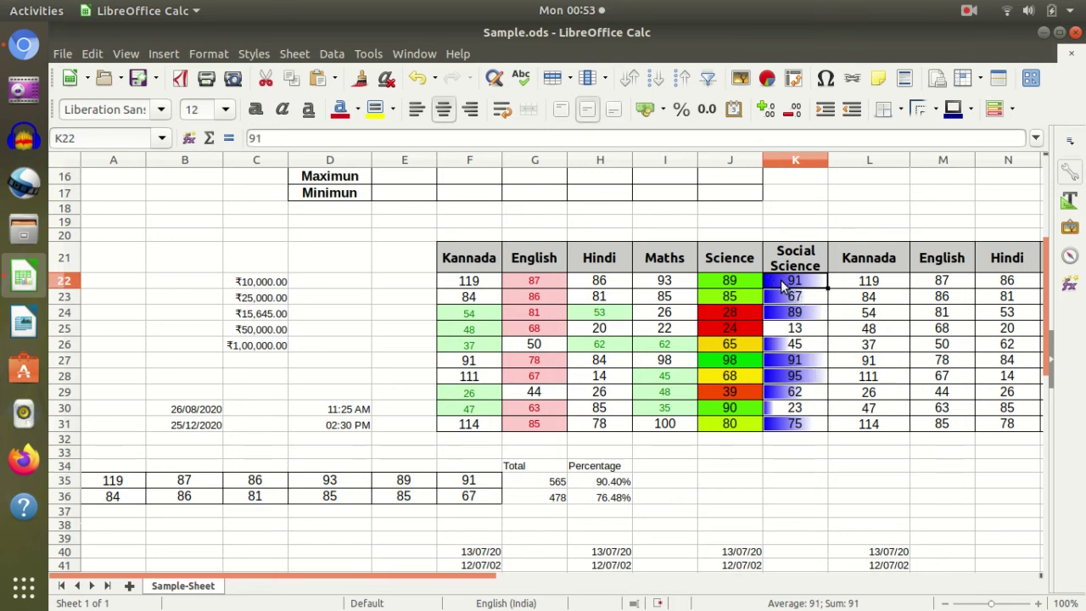
pyautogui.press('F2')
pyautogui.press('Home')
pyautogui.write('-')
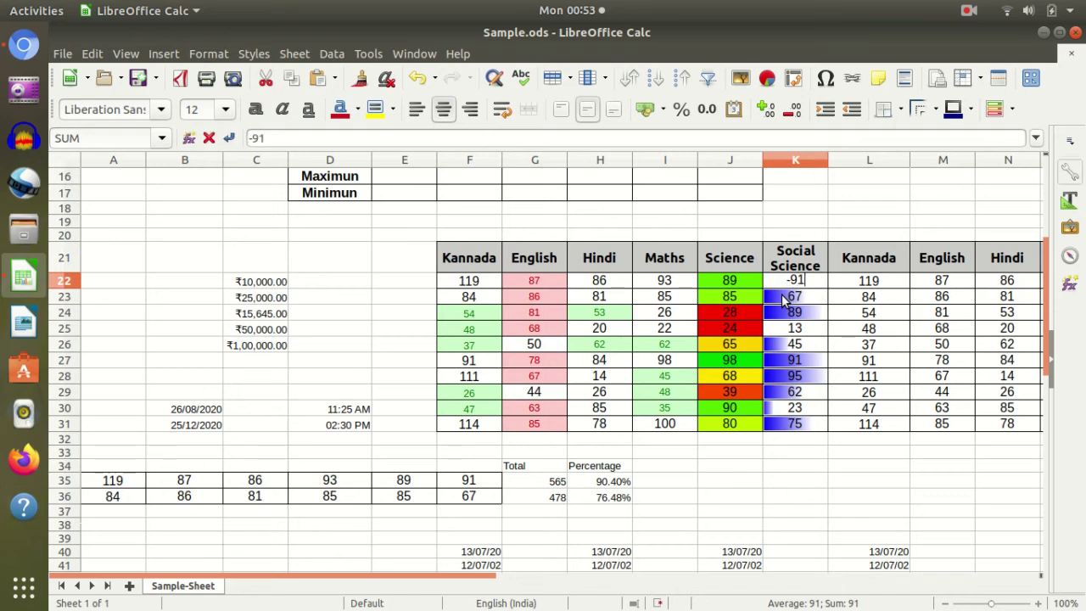
pyautogui.click(838, 359)
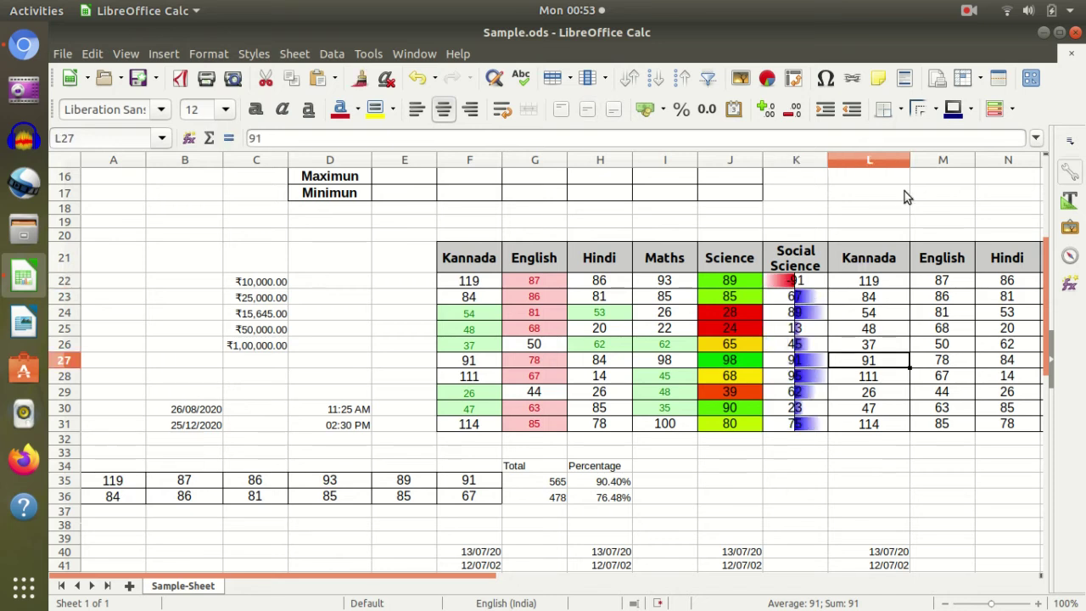
# Give cell L27 its own data bar with the vertical axis at Middle
pyautogui.click(1011, 109)
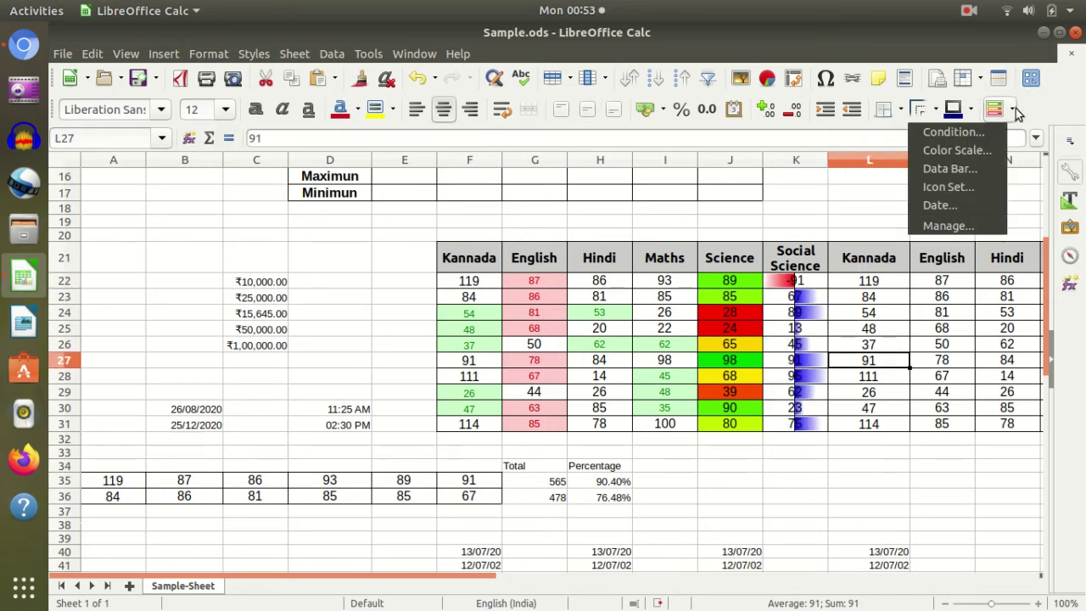
pyautogui.click(985, 169)
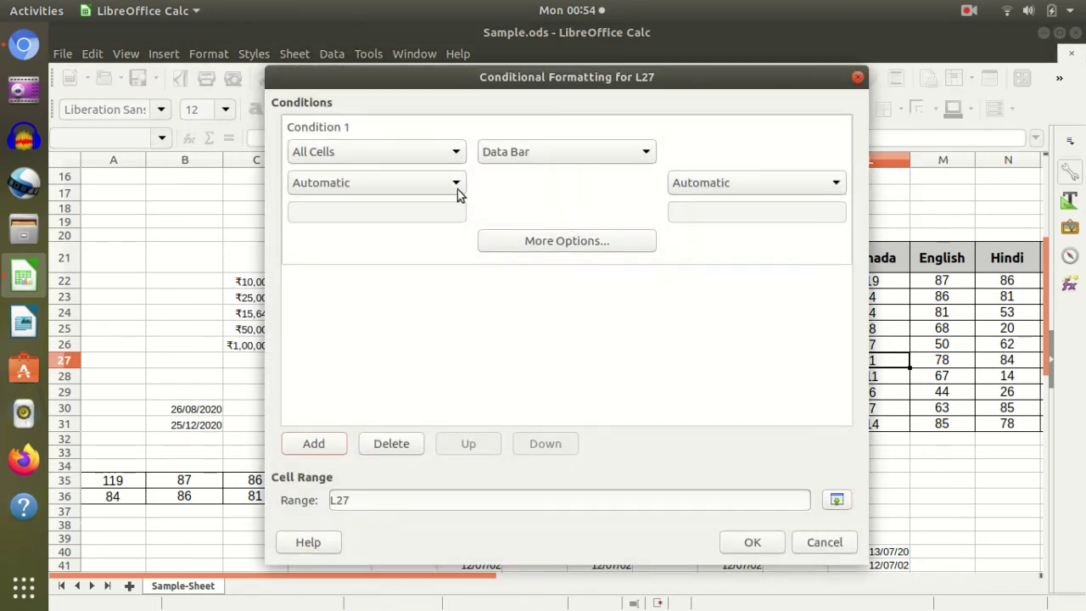
pyautogui.click(594, 239)
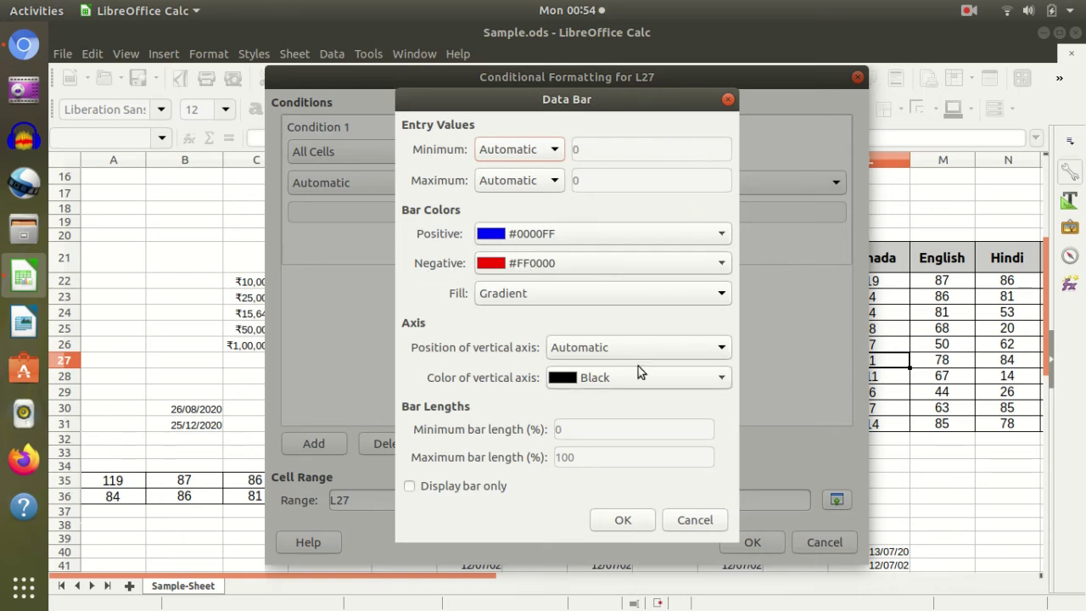
pyautogui.click(646, 347)
pyautogui.click(623, 381)
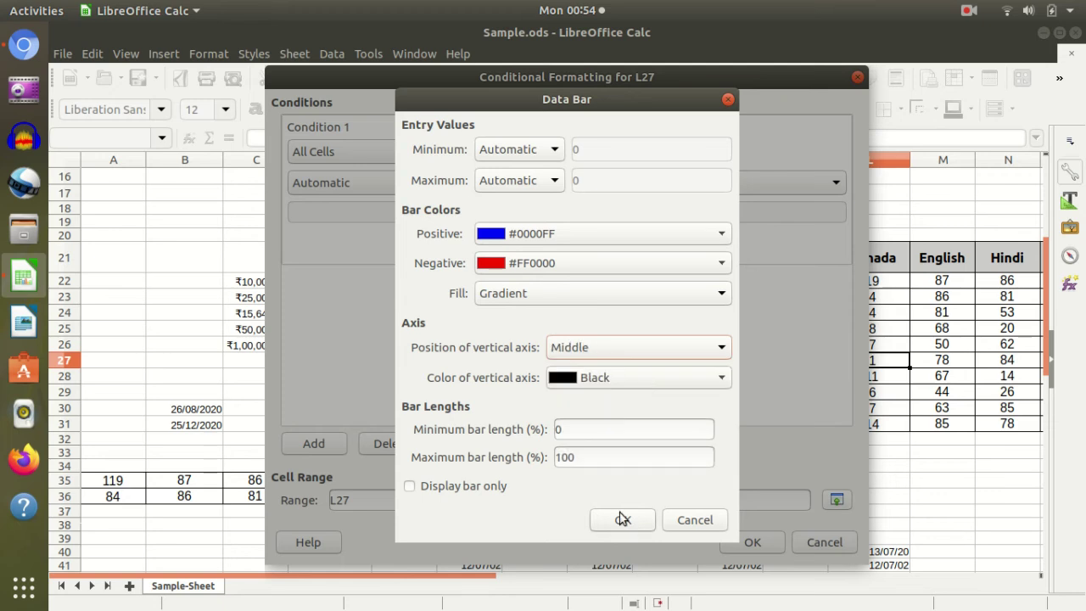
pyautogui.click(623, 519)
pyautogui.click(741, 549)
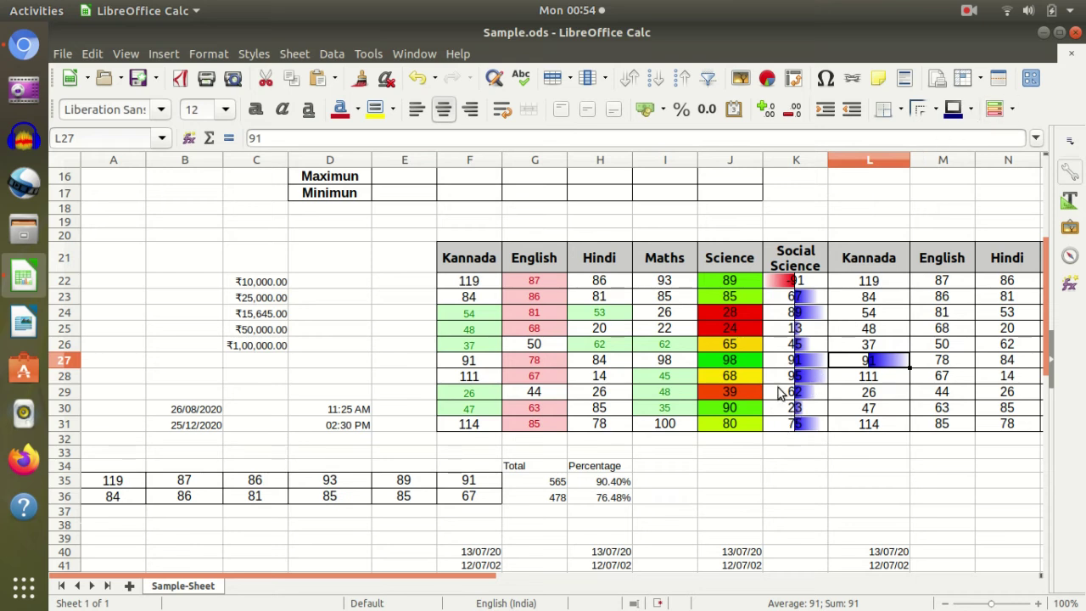
# Set the K22:K31 data bars to Display bar only so the marks are hidden
pyautogui.click(1011, 109)
pyautogui.click(813, 278)
pyautogui.click(818, 284)
pyautogui.moveTo(817, 285); pyautogui.dragTo(823, 424)
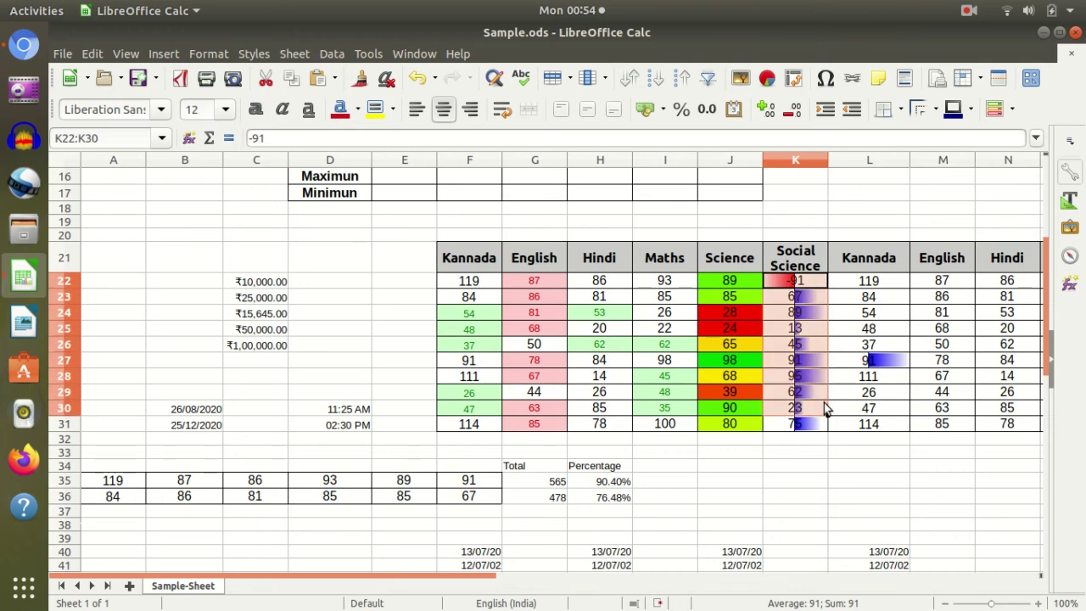
pyautogui.click(1012, 110)
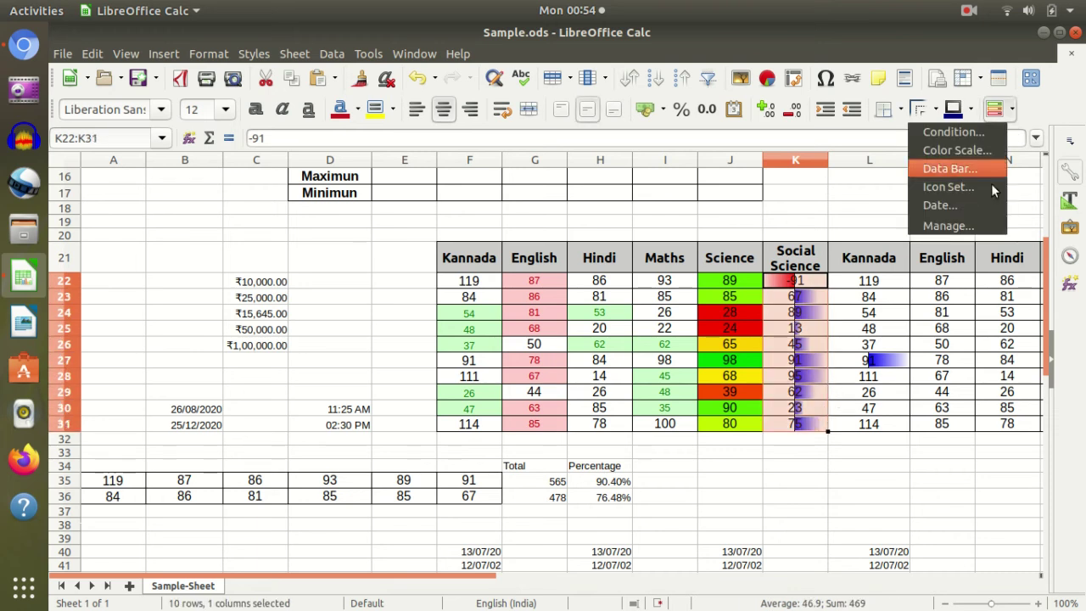
pyautogui.click(978, 172)
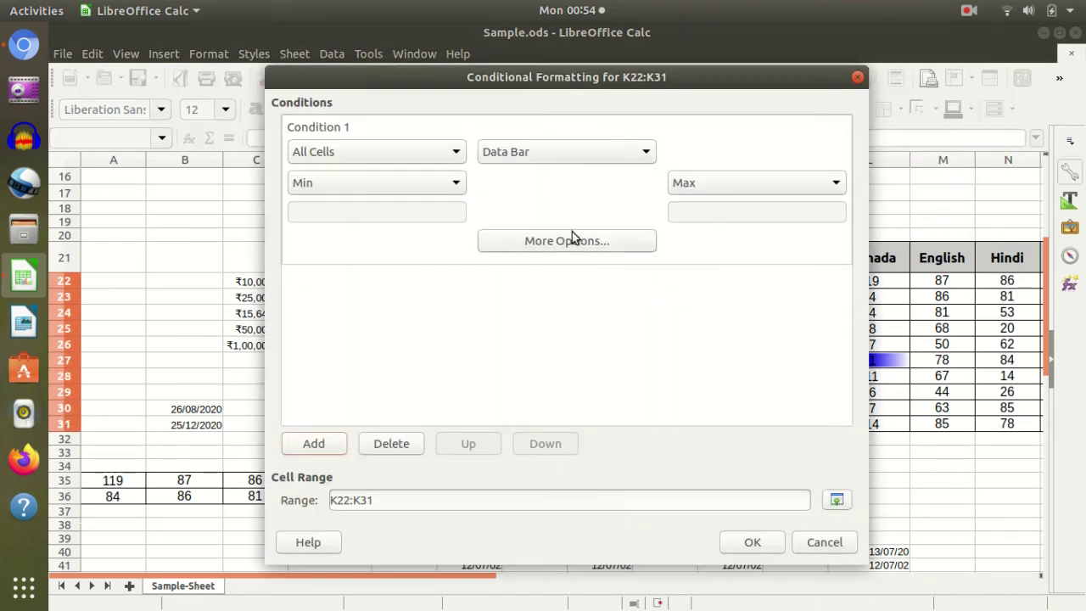
pyautogui.click(572, 237)
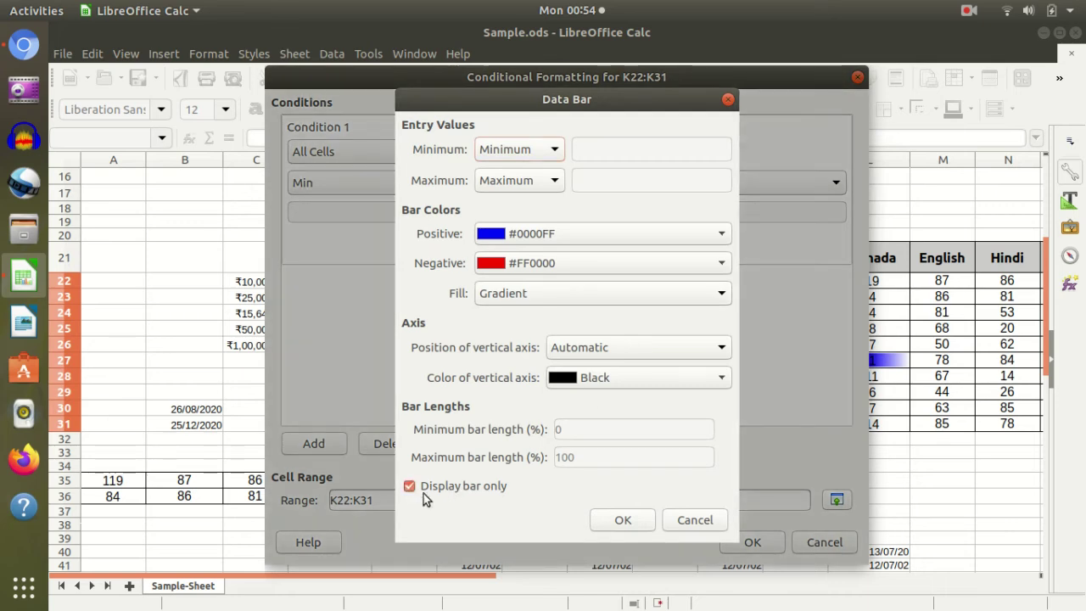
pyautogui.click(620, 524)
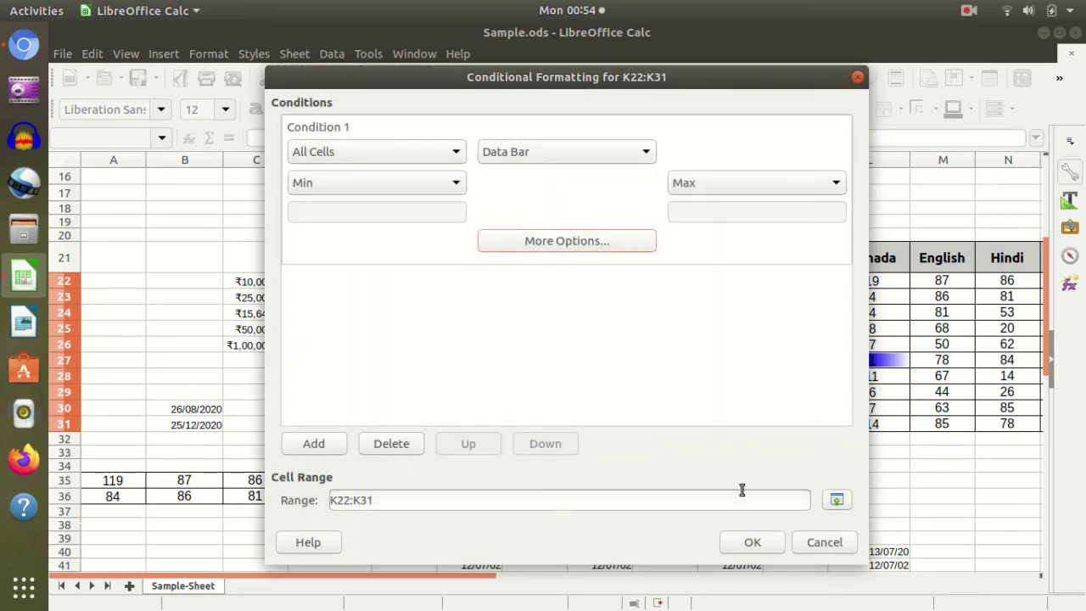
pyautogui.click(747, 544)
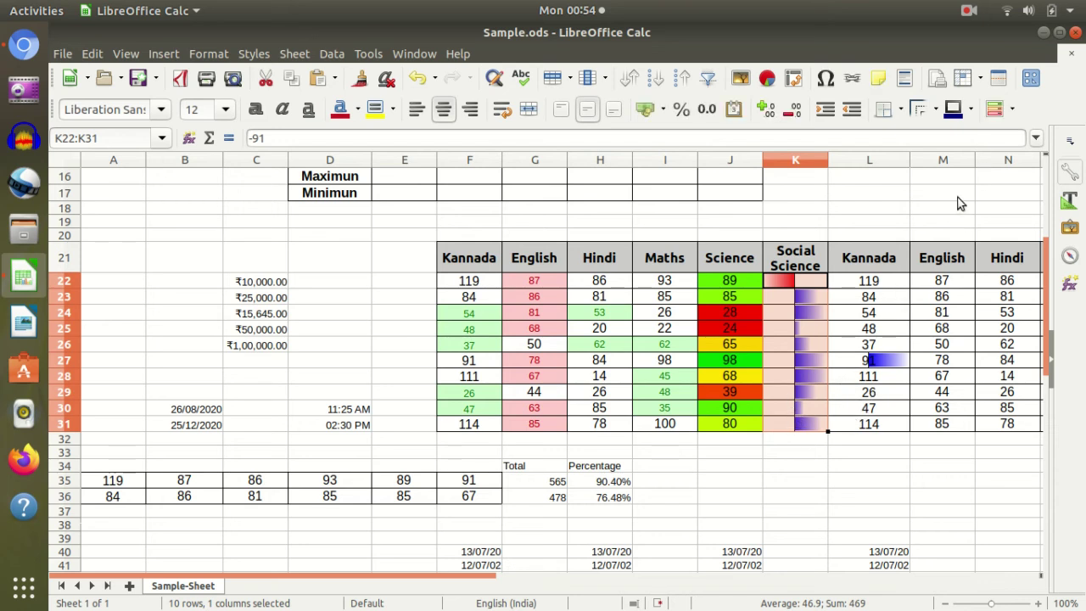
pyautogui.click(903, 451)
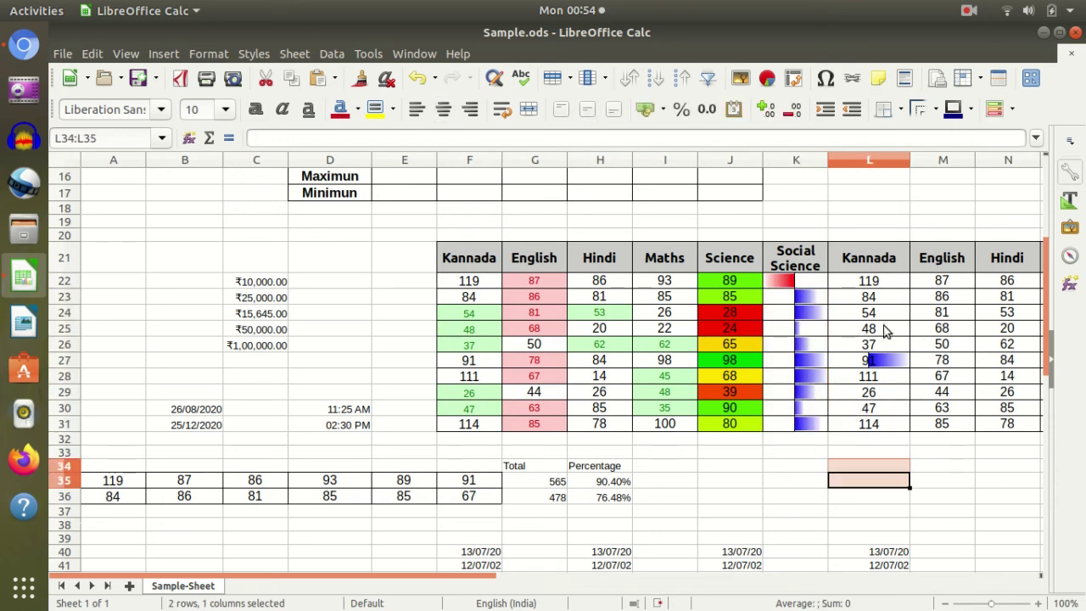
# Select L22:L31 and start a 3 Arrows icon set, ready for the first threshold
pyautogui.moveTo(941, 376); pyautogui.dragTo(937, 391)
pyautogui.moveTo(880, 287); pyautogui.dragTo(890, 425)
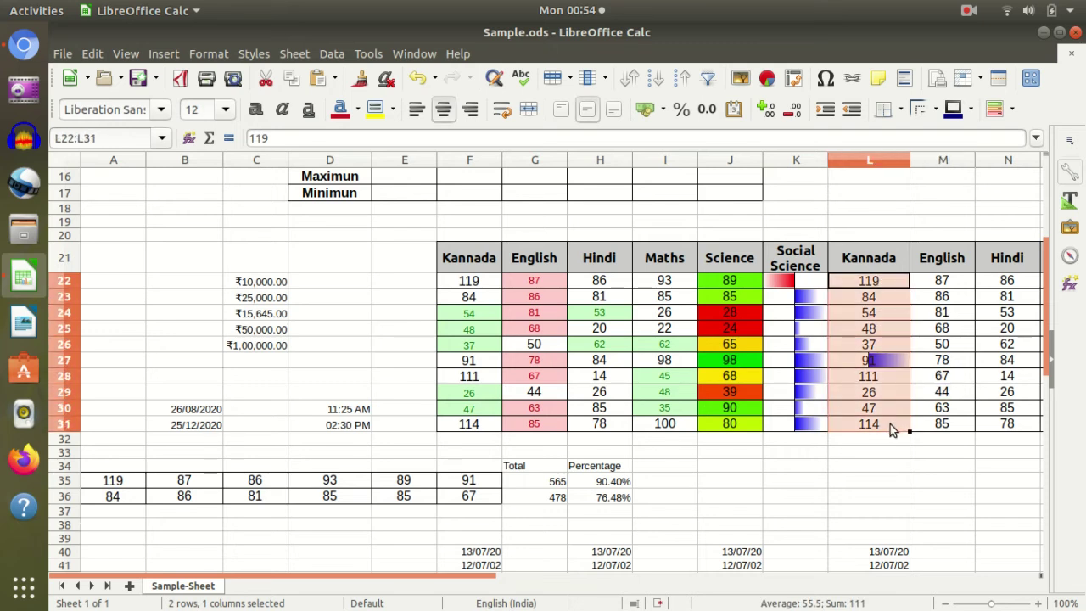
pyautogui.click(1014, 109)
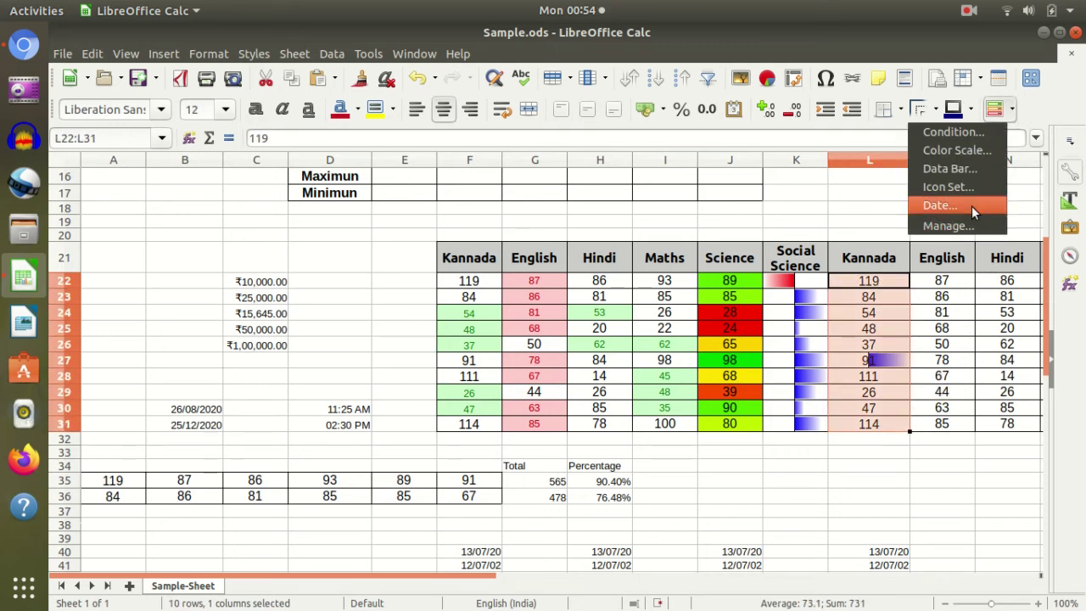
pyautogui.click(961, 186)
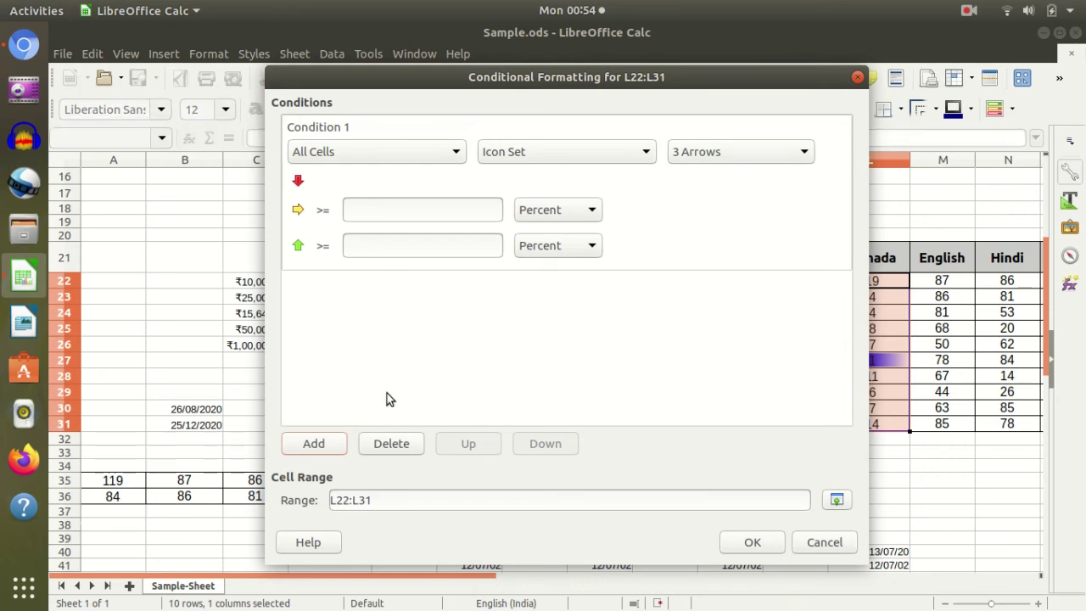
pyautogui.click(379, 213)
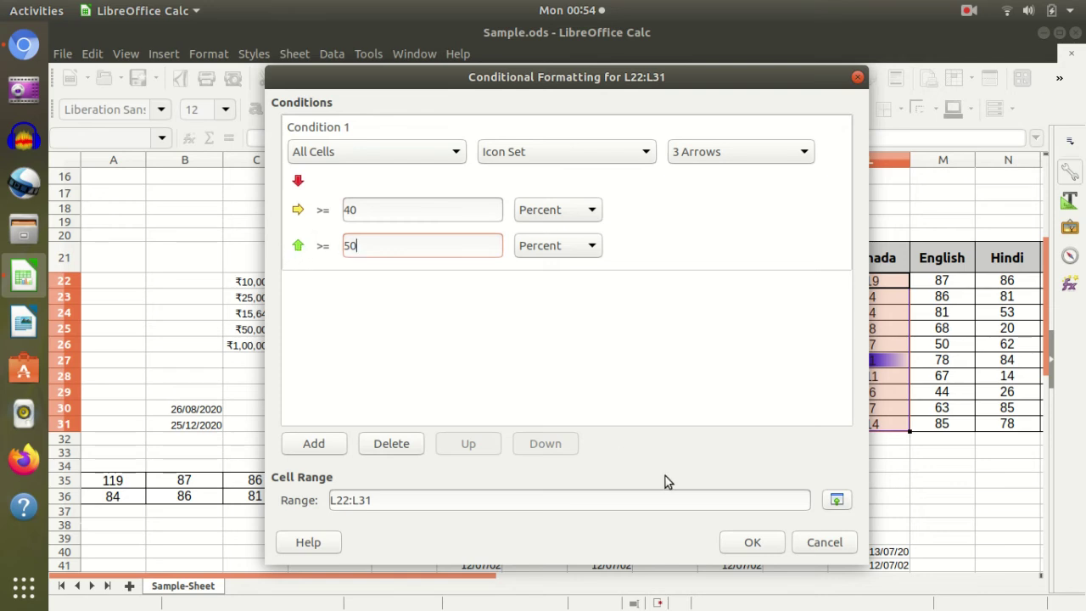
# Apply the 3 Arrows icon set with 40 and 50 percent thresholds to L22:L31
pyautogui.click(752, 546)
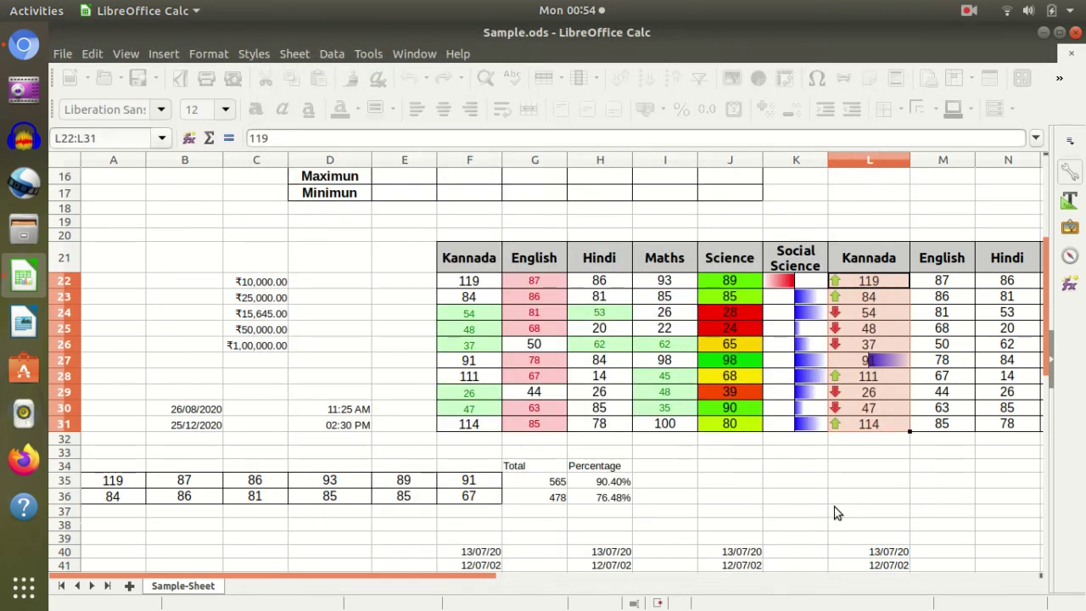
pyautogui.click(868, 480)
pyautogui.click(870, 363)
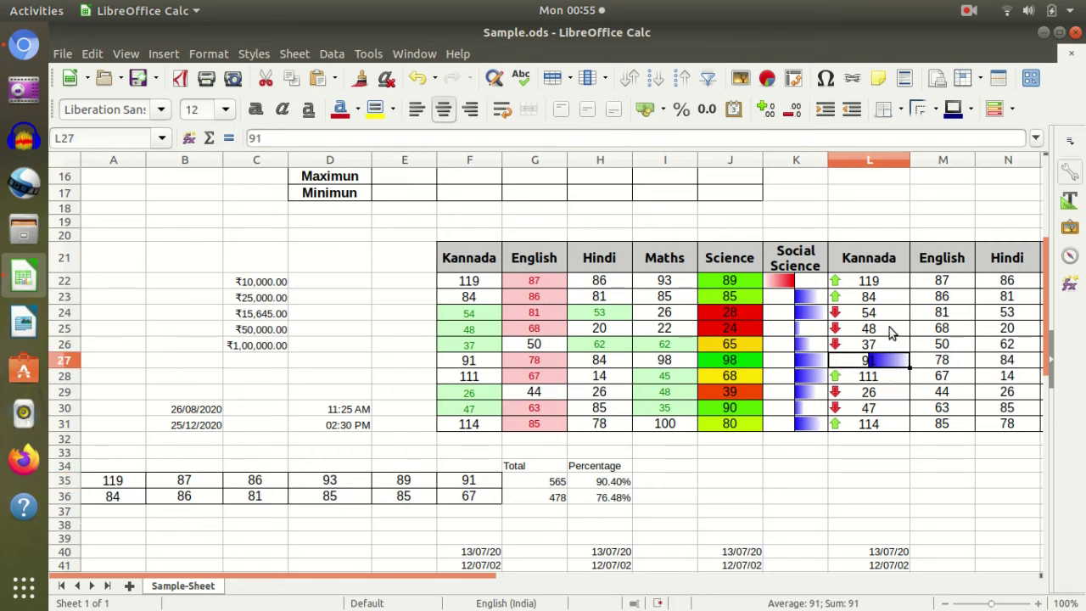
# Open Format Cells for L27 (value 91) and close it without changes
pyautogui.rightClick(888, 360)
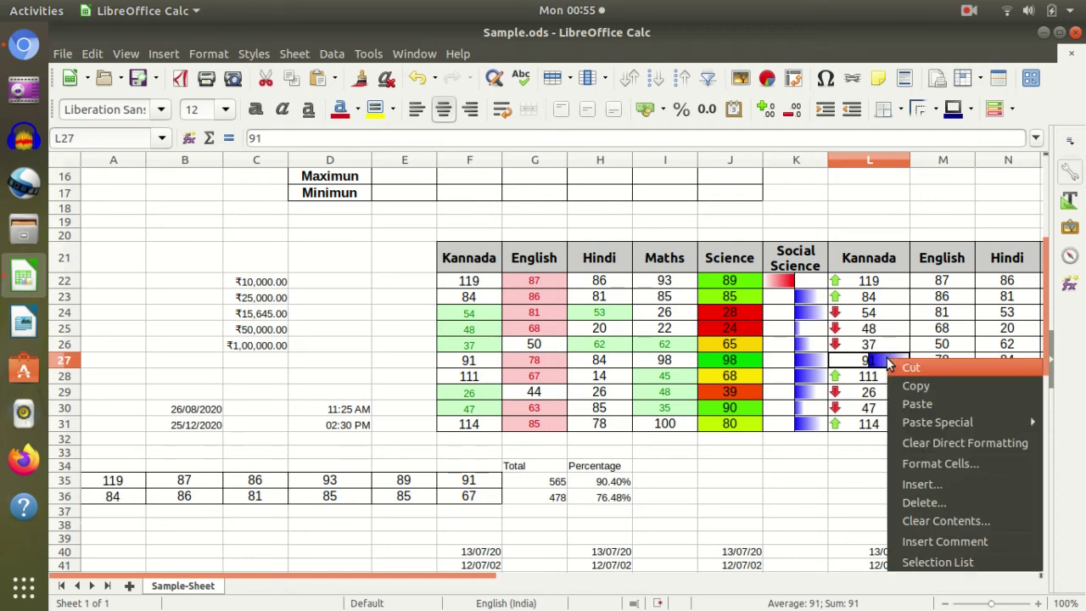
pyautogui.click(929, 464)
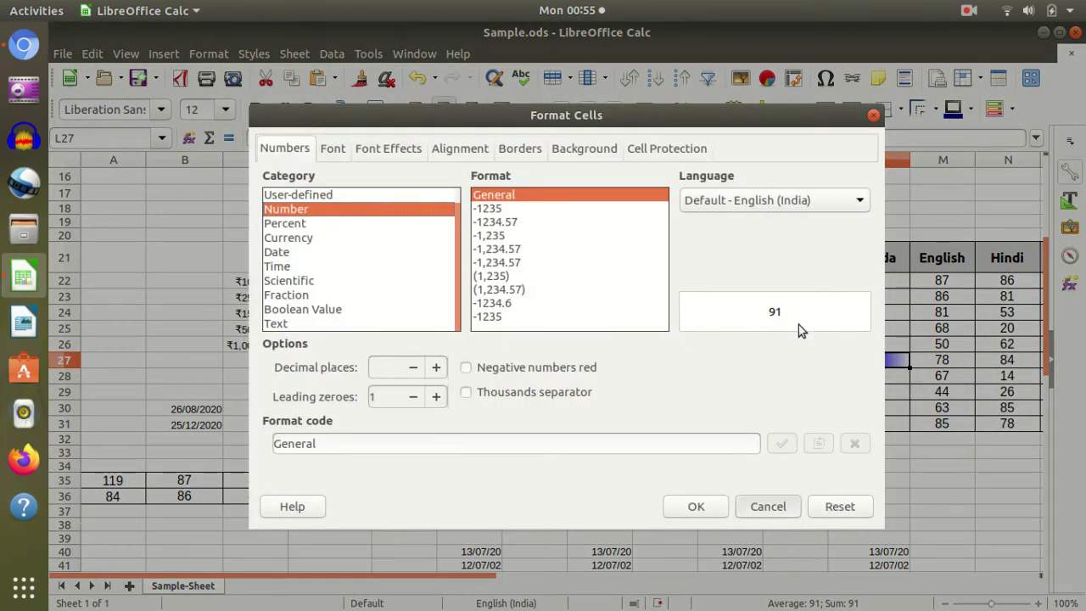
pyautogui.press('Escape')
pyautogui.click(853, 480)
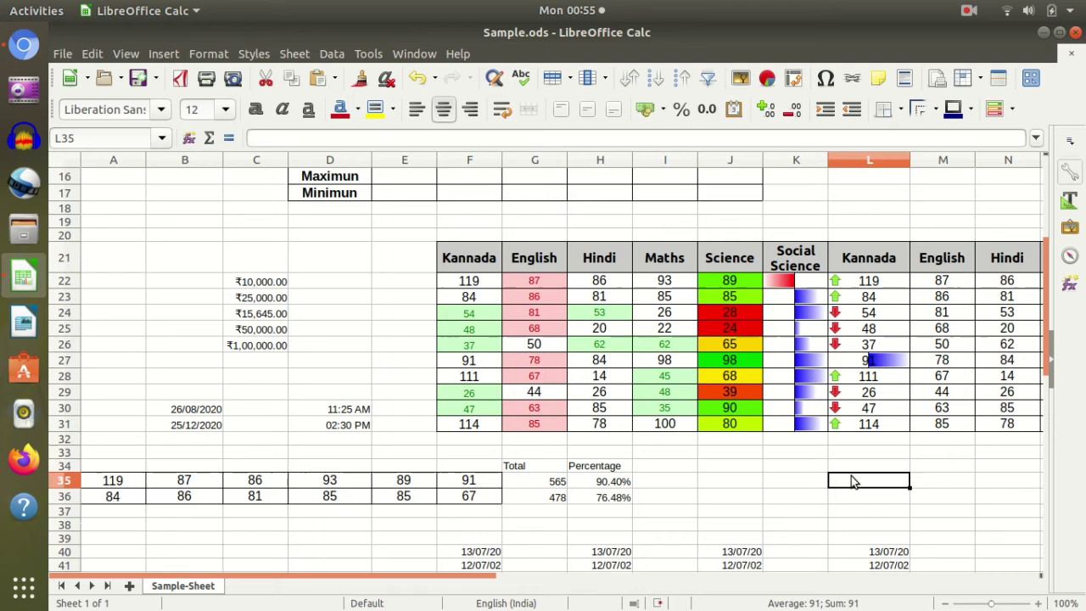
pyautogui.click(885, 281)
pyautogui.click(919, 452)
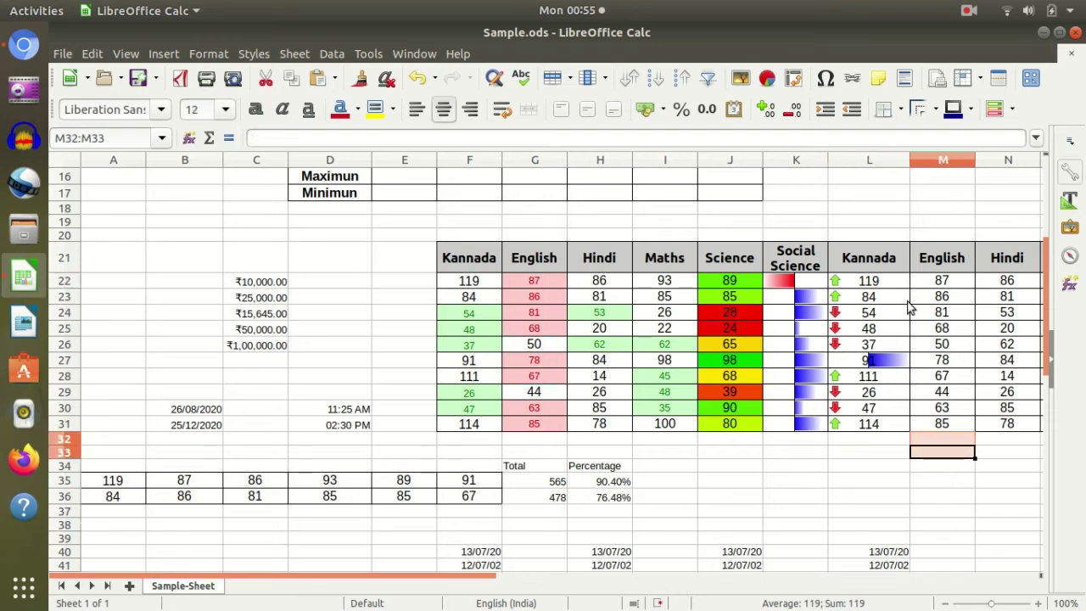
pyautogui.moveTo(885, 281); pyautogui.dragTo(892, 421)
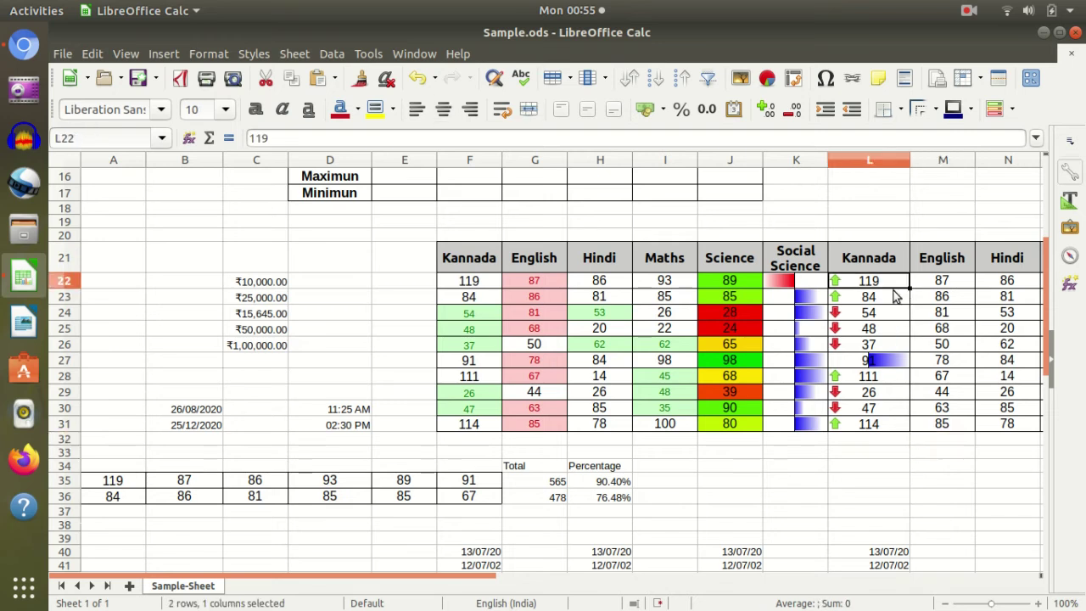
pyautogui.click(1012, 111)
pyautogui.click(966, 182)
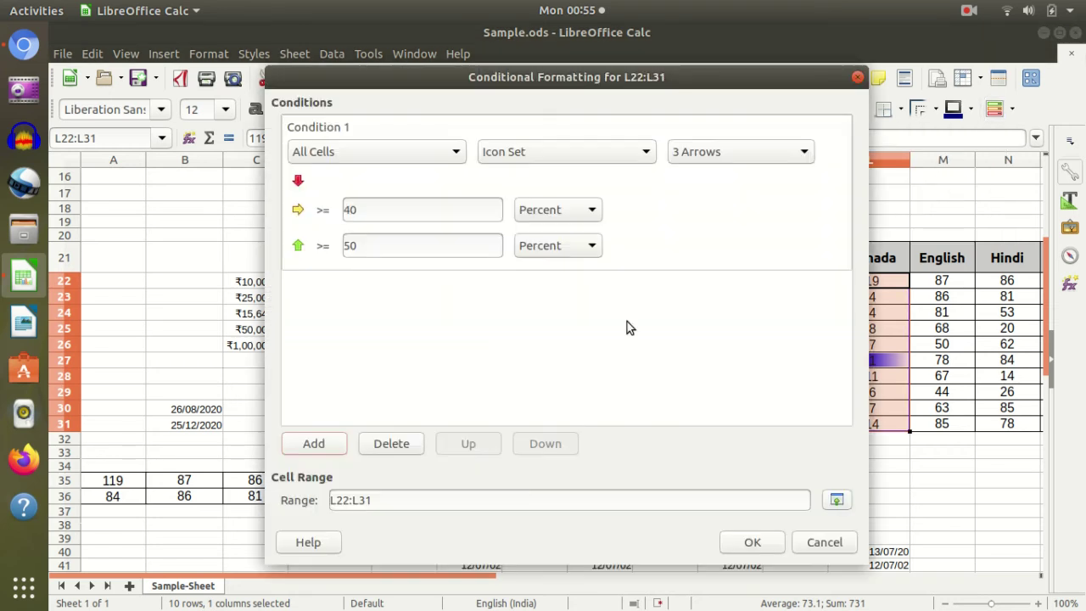
pyautogui.click(859, 78)
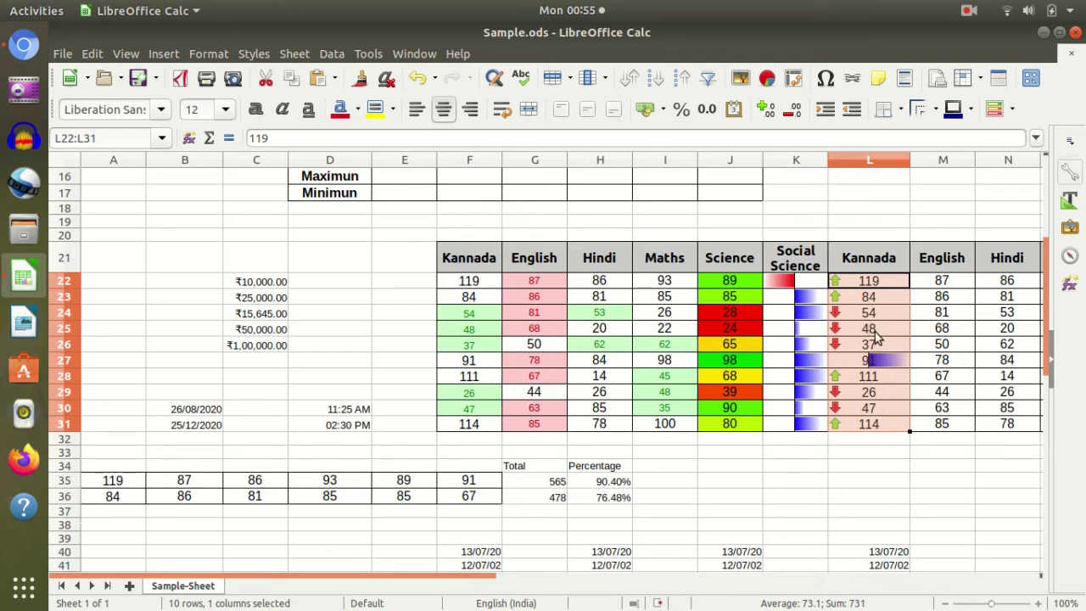
pyautogui.click(927, 418)
pyautogui.moveTo(938, 280); pyautogui.dragTo(962, 421)
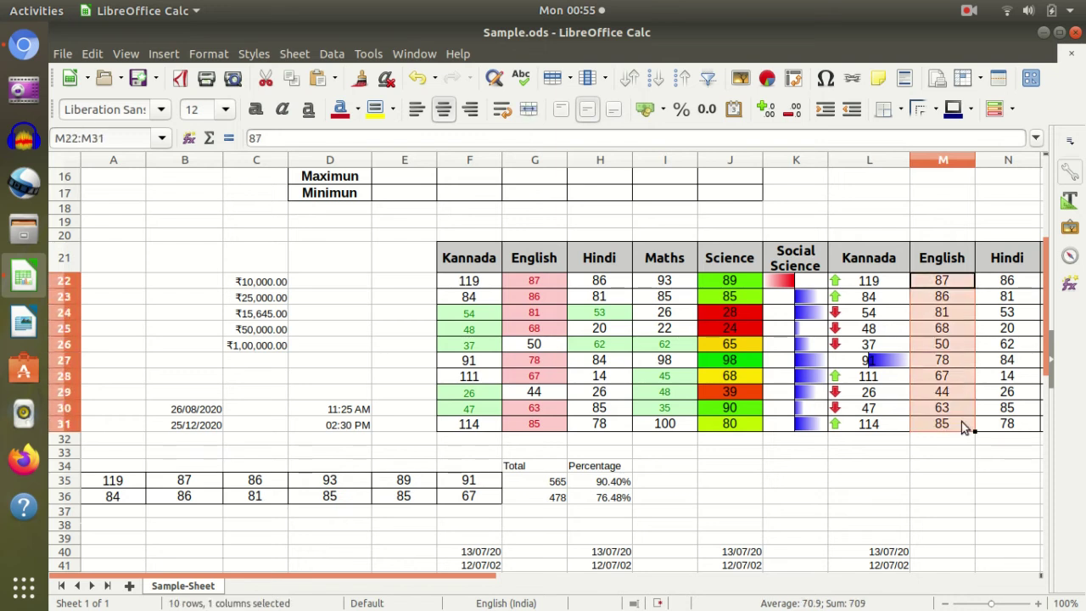
pyautogui.click(1012, 109)
pyautogui.click(967, 186)
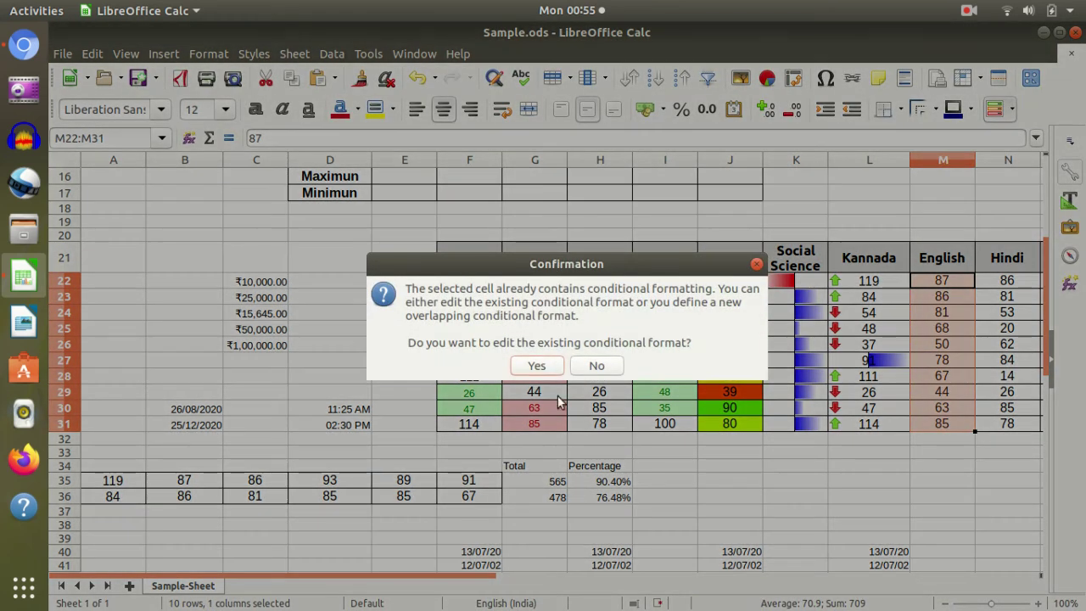
pyautogui.click(537, 366)
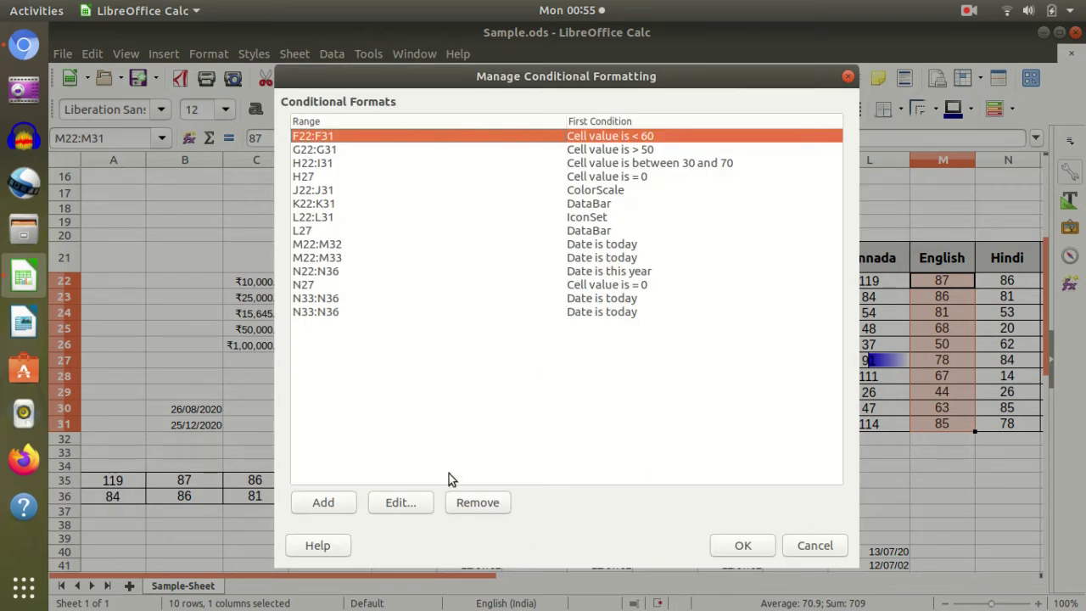
pyautogui.click(815, 545)
pyautogui.click(897, 376)
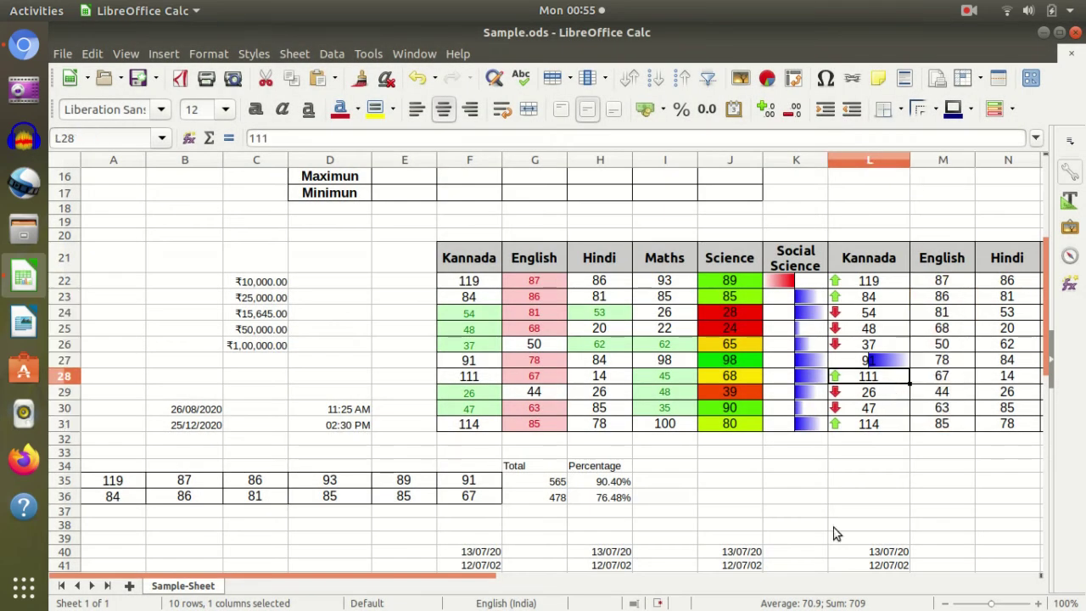
pyautogui.click(900, 486)
pyautogui.moveTo(944, 281); pyautogui.dragTo(948, 429)
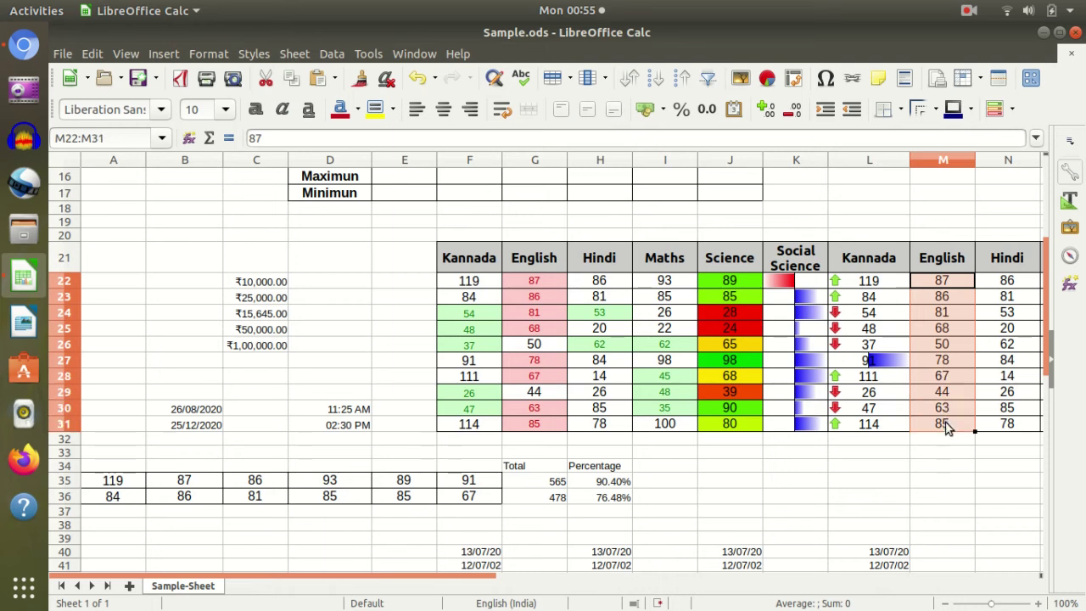
pyautogui.click(1011, 108)
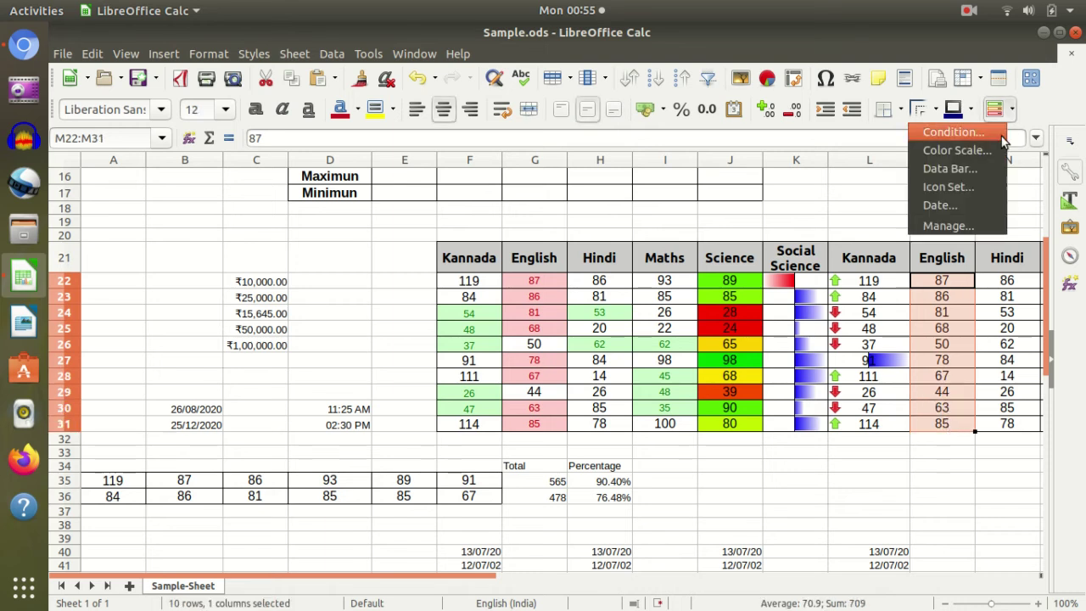
pyautogui.click(960, 186)
pyautogui.click(535, 368)
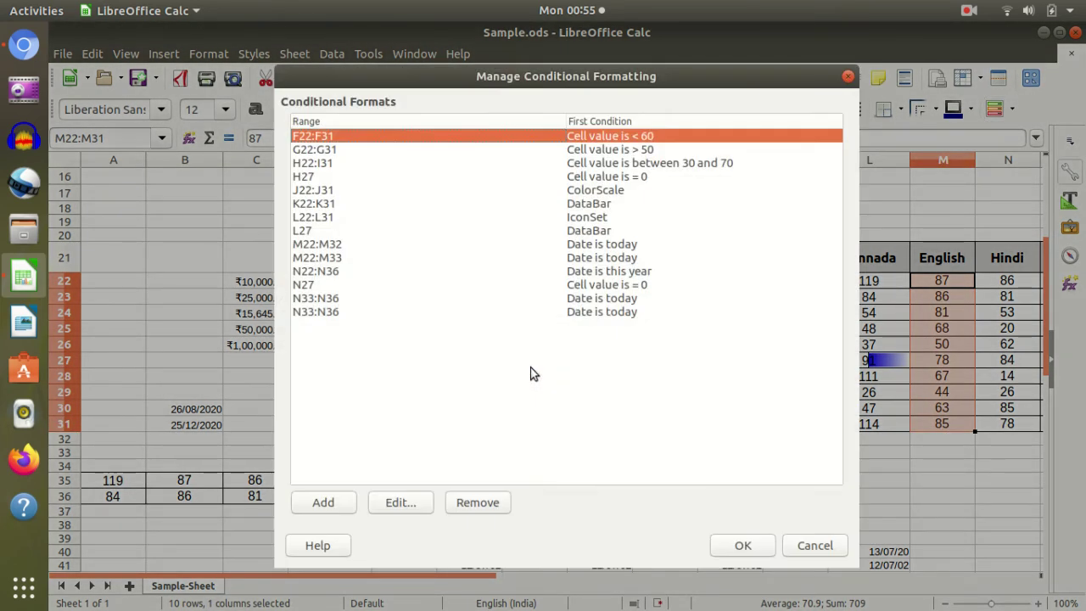
pyautogui.click(625, 313)
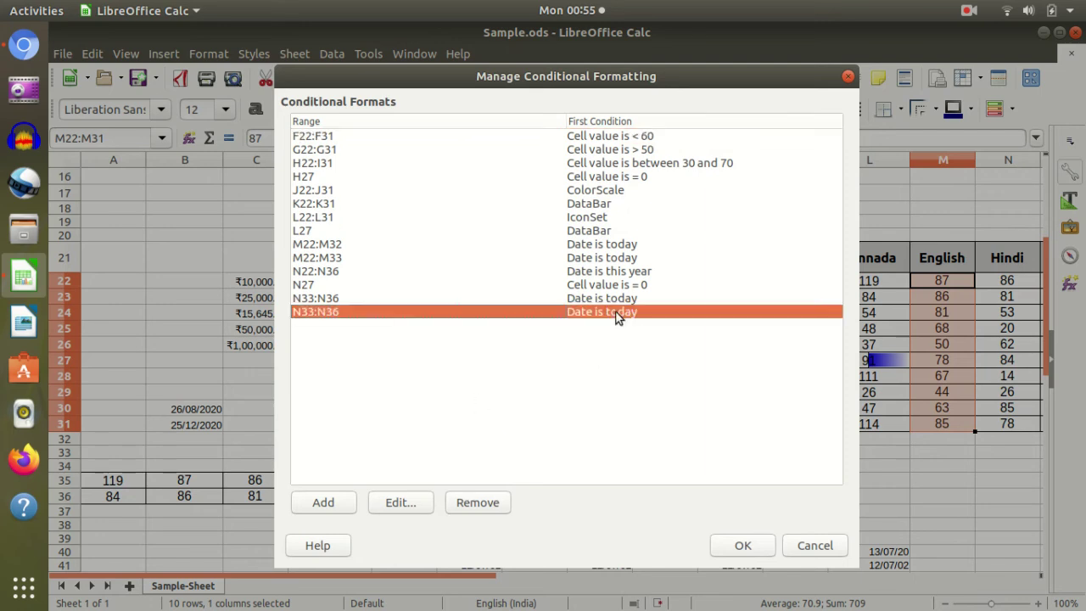
pyautogui.click(621, 140)
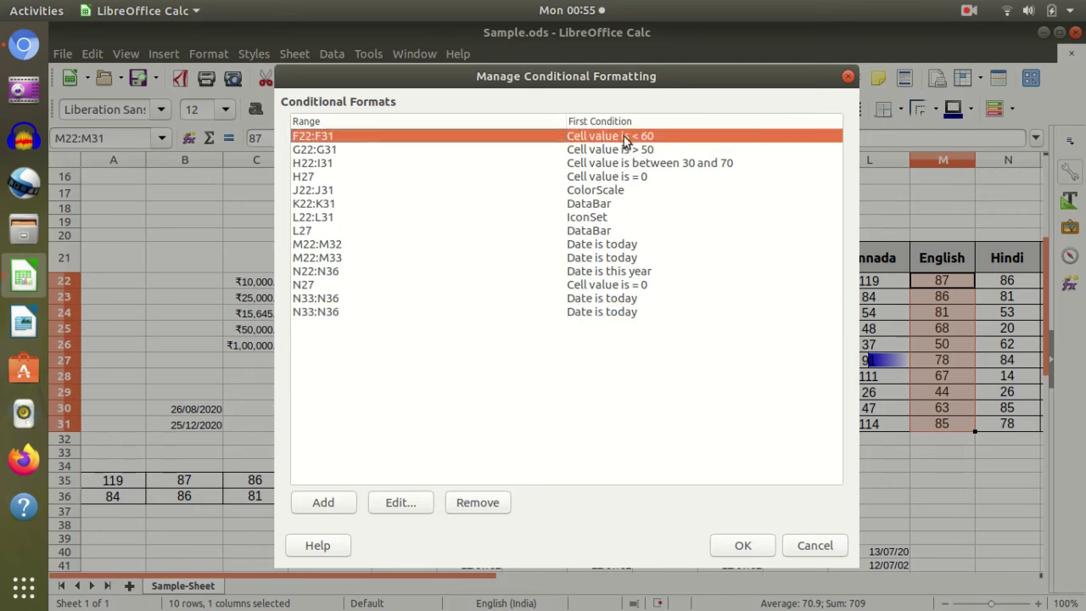
pyautogui.doubleClick(623, 138)
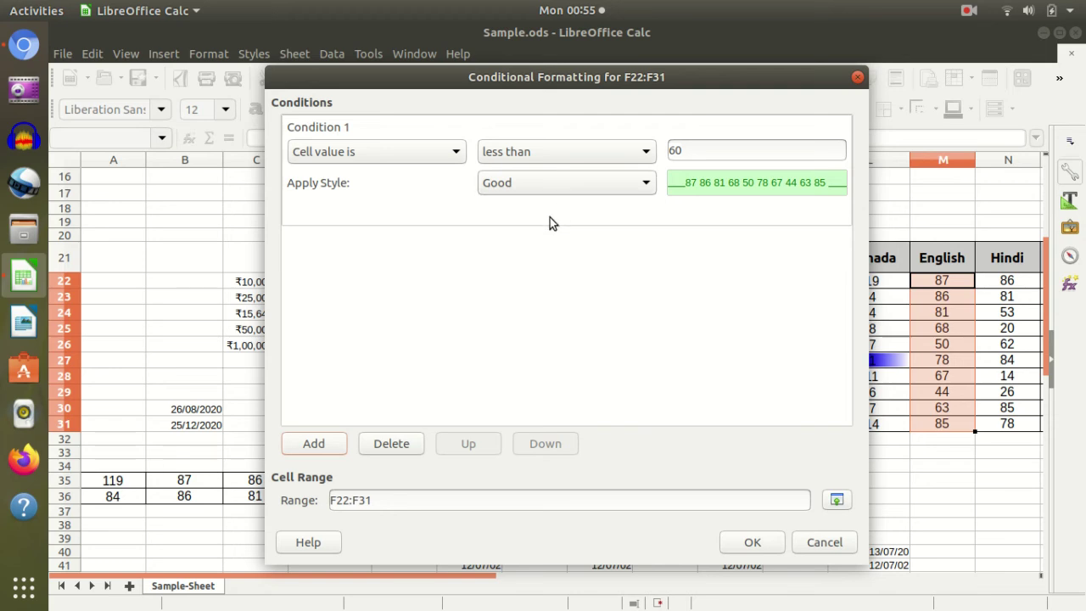
pyautogui.click(517, 151)
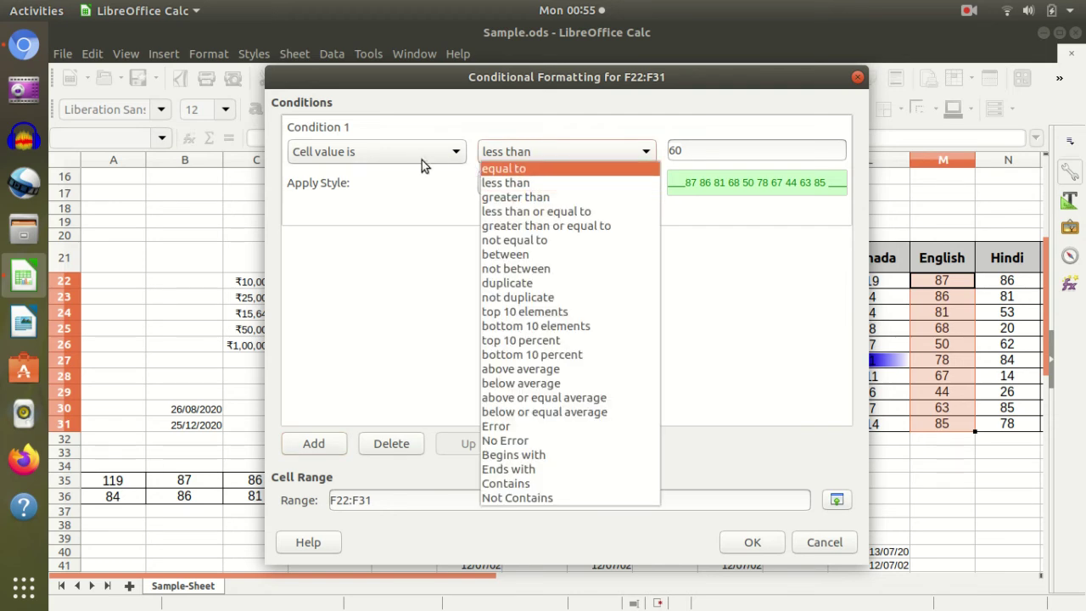
pyautogui.click(420, 158)
pyautogui.click(412, 154)
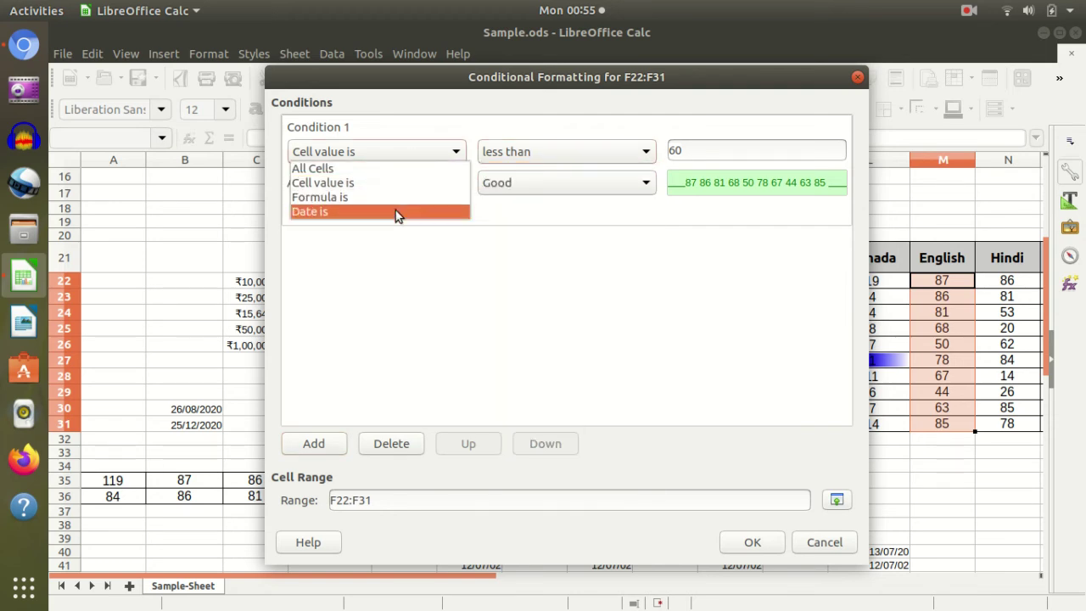
pyautogui.click(685, 295)
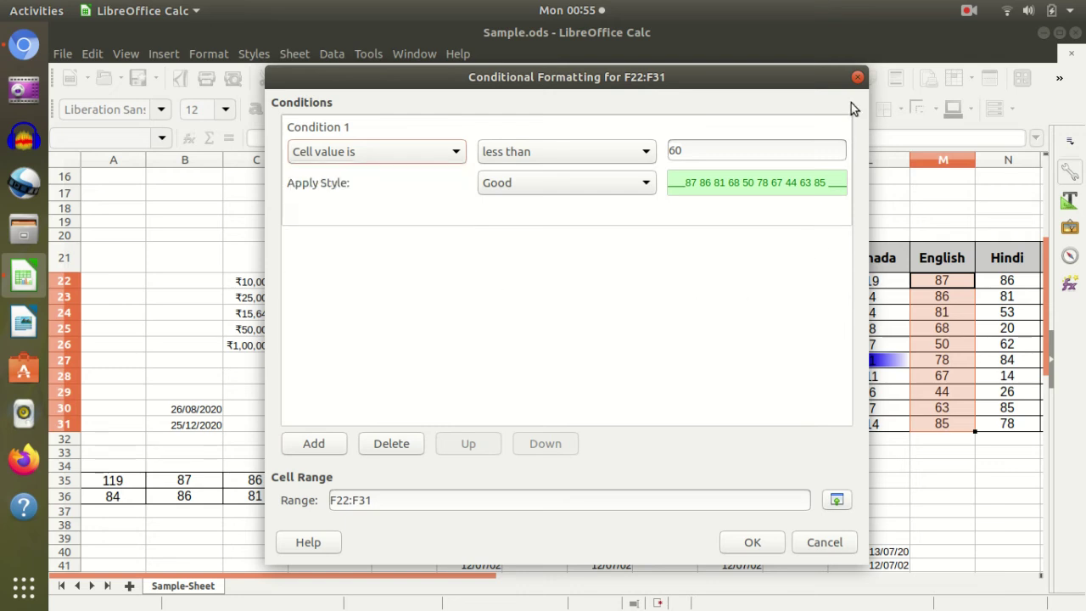
pyautogui.click(859, 78)
pyautogui.click(902, 409)
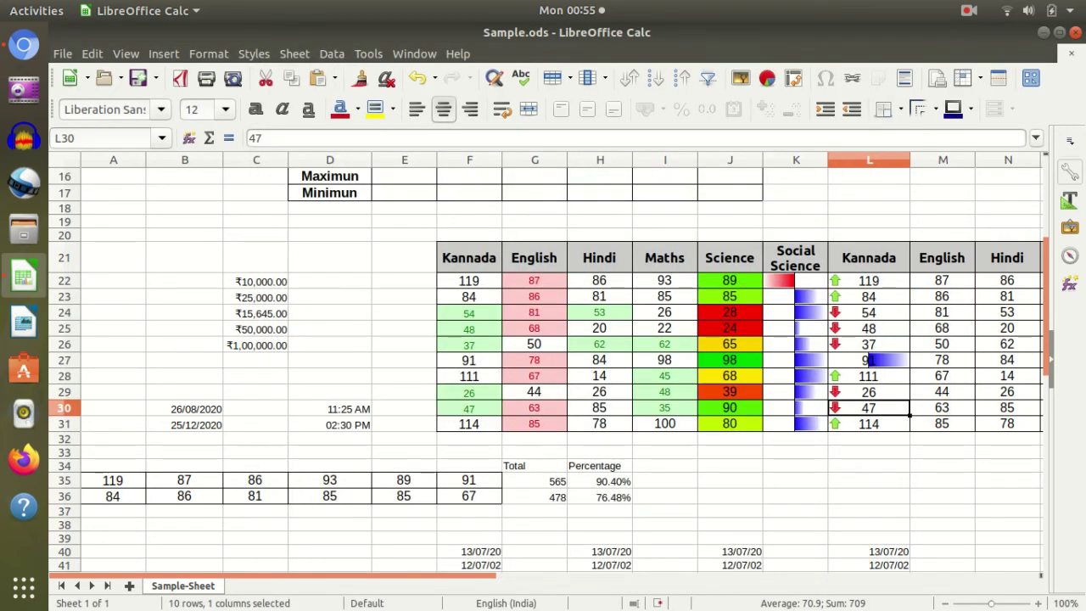
# Select O22:O31 and apply 3 Arrows icons with thresholds at 30 and 50 percent
pyautogui.moveTo(408, 582); pyautogui.dragTo(505, 582)
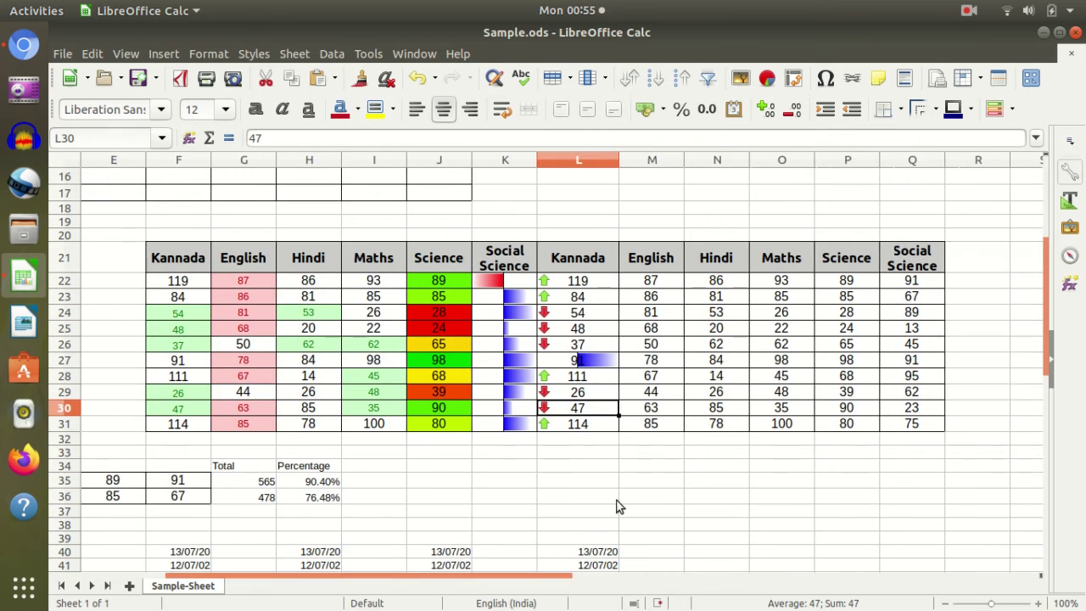
pyautogui.click(649, 480)
pyautogui.moveTo(779, 282); pyautogui.dragTo(780, 423)
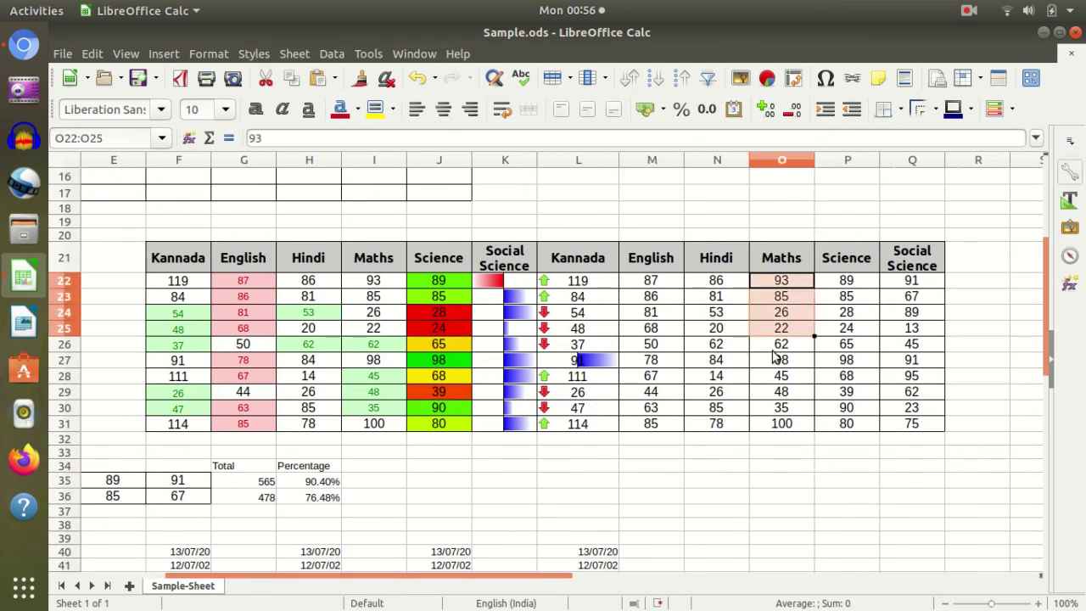
pyautogui.click(1008, 81)
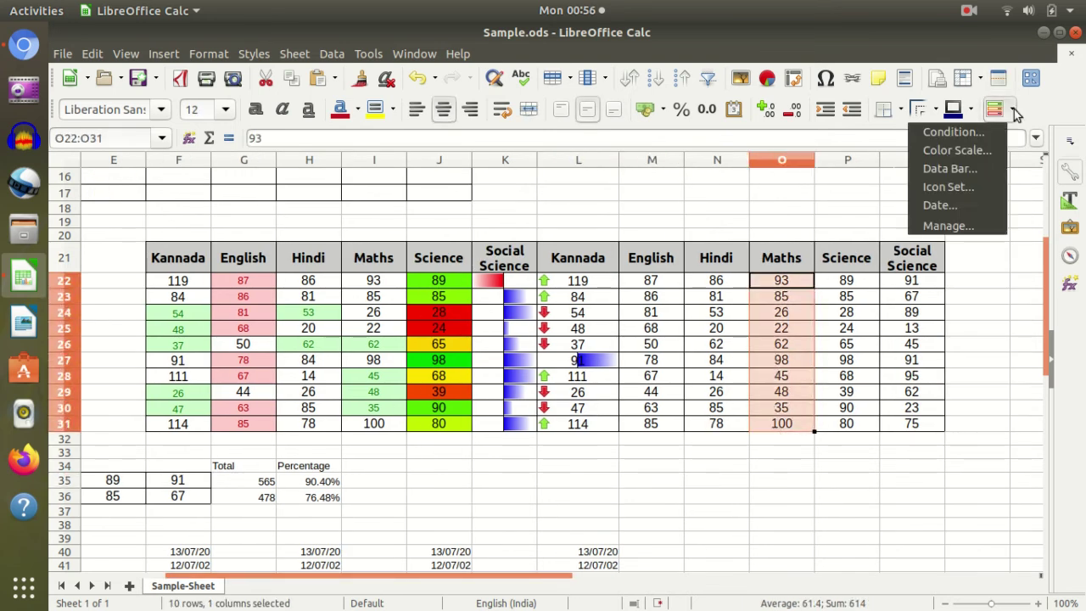
pyautogui.click(960, 185)
pyautogui.write('30')
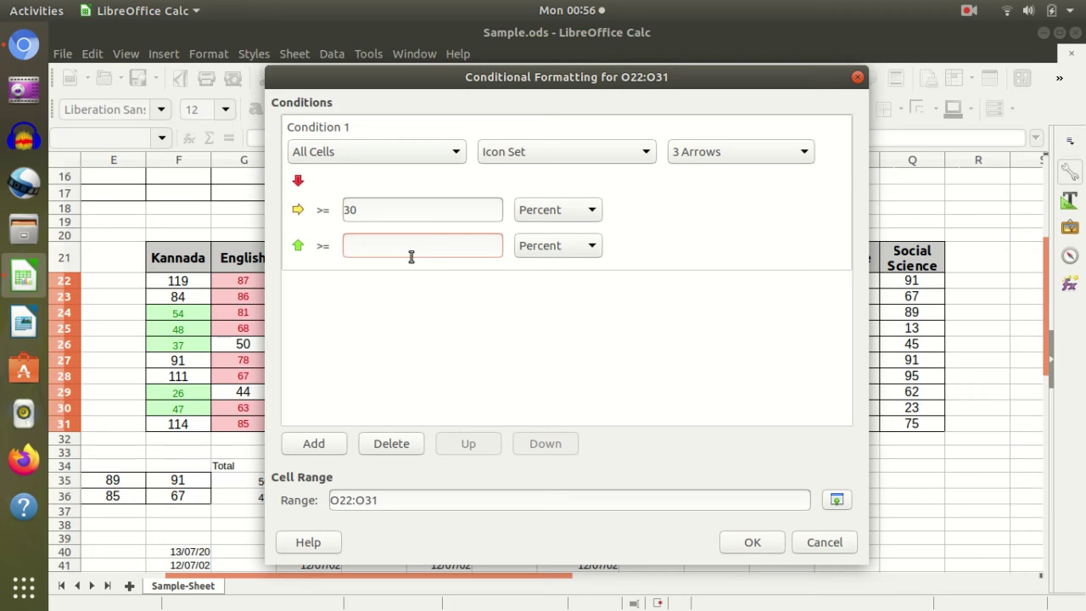
pyautogui.write('50')
pyautogui.click(752, 542)
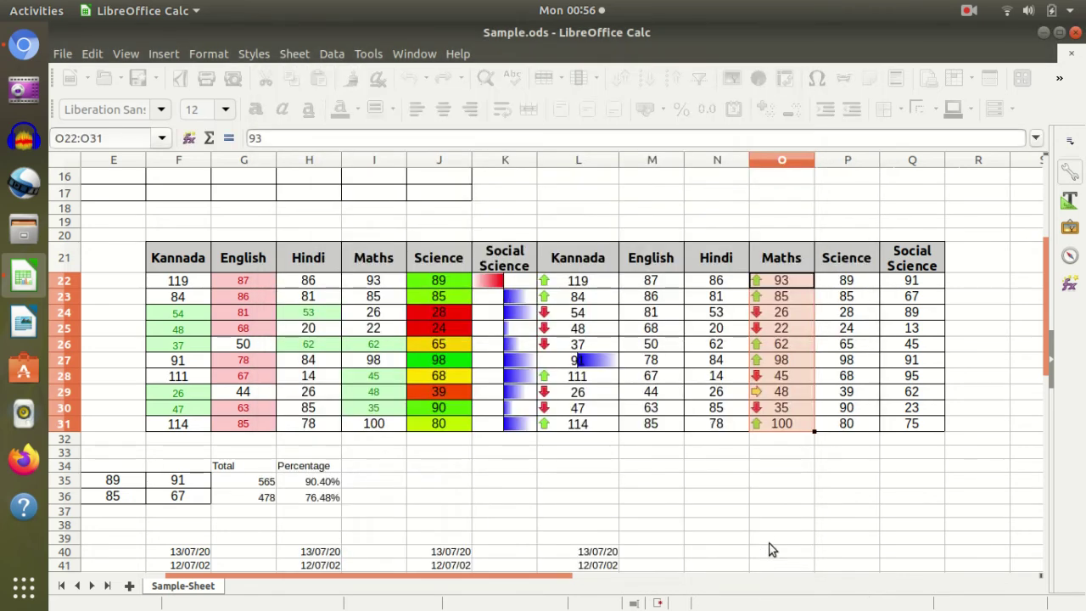
pyautogui.click(800, 480)
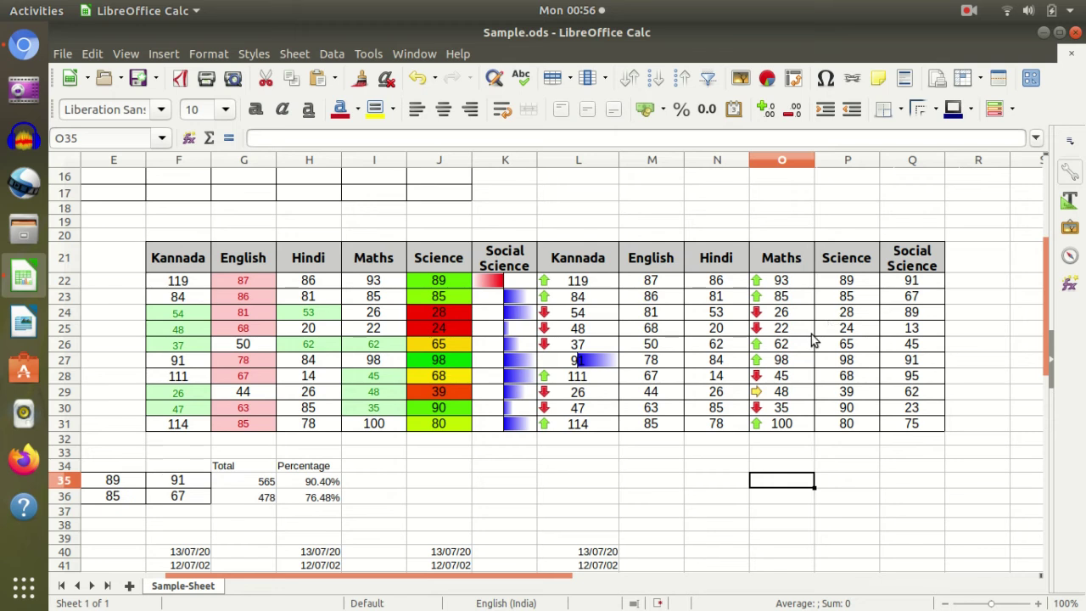
# Select P27 and open, then dismiss, the conditional formatting menu
pyautogui.click(845, 363)
pyautogui.click(1012, 108)
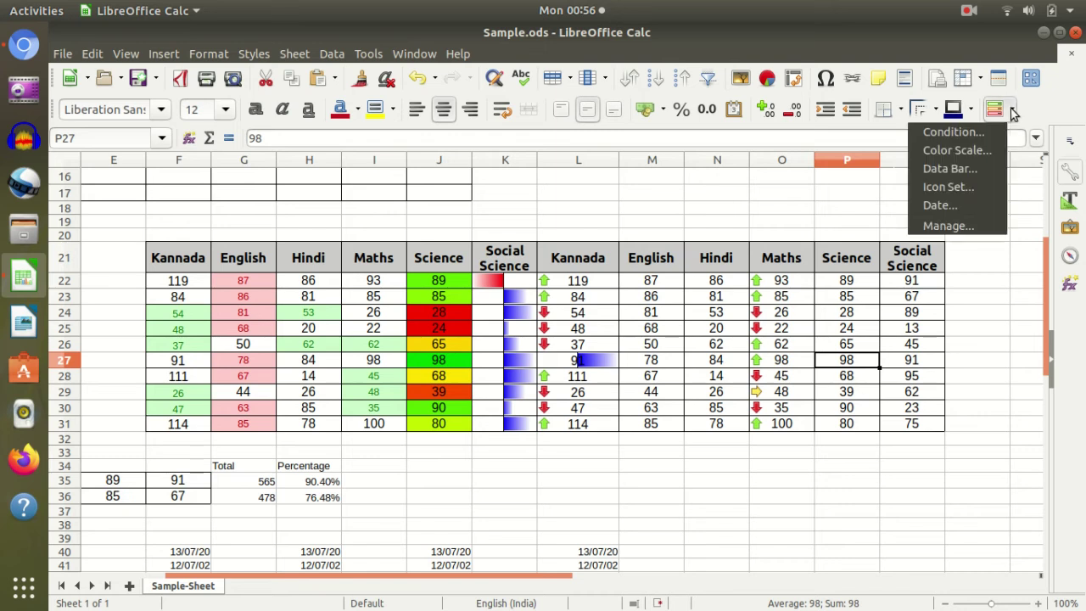
pyautogui.click(909, 376)
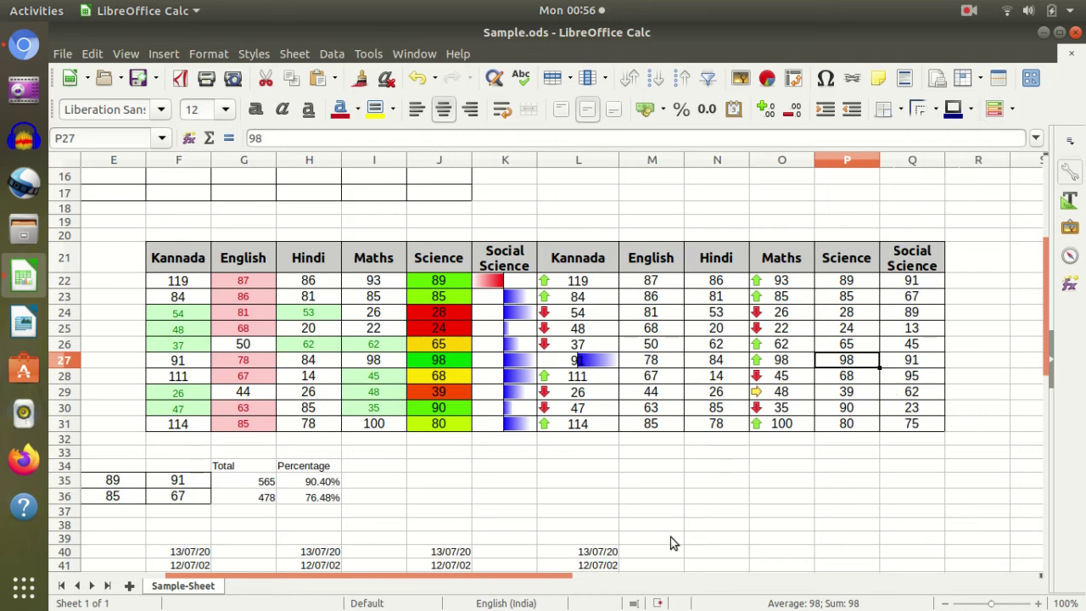
# Highlight the Last 7 days dates in L40:L52 with the Good style
pyautogui.scroll(-1, 636, 453)
pyautogui.scroll(-3, 641, 476)
pyautogui.scroll(-1, 633, 452)
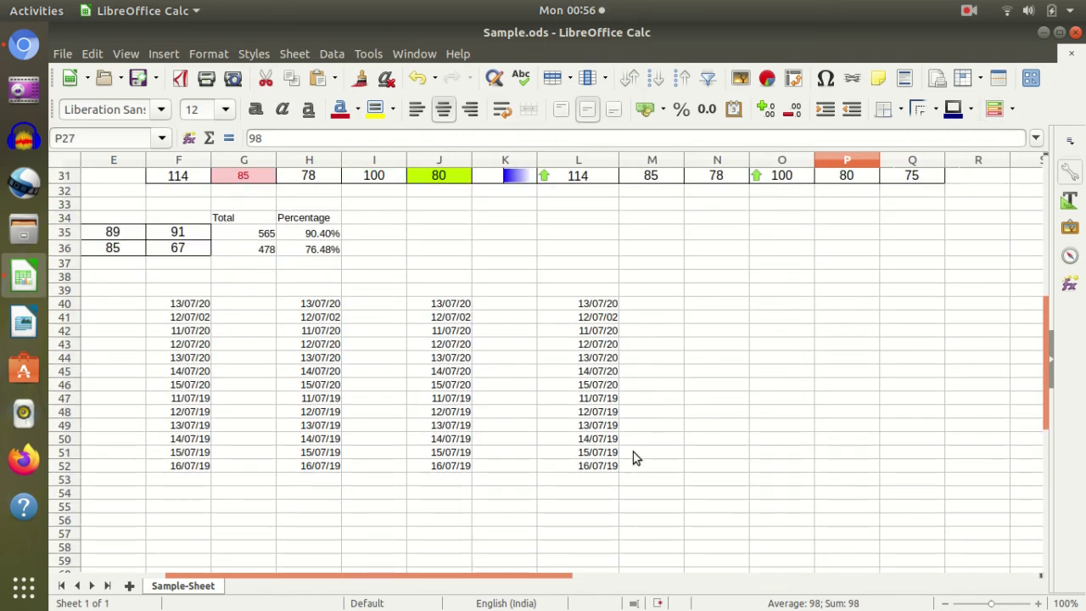
pyautogui.moveTo(594, 309); pyautogui.dragTo(598, 469)
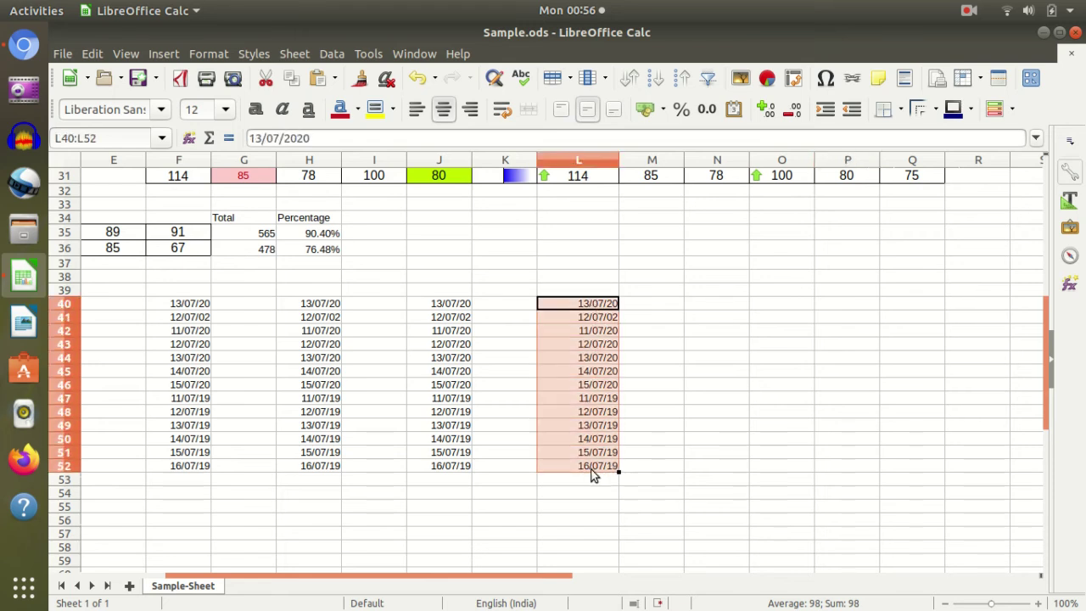
pyautogui.click(1012, 109)
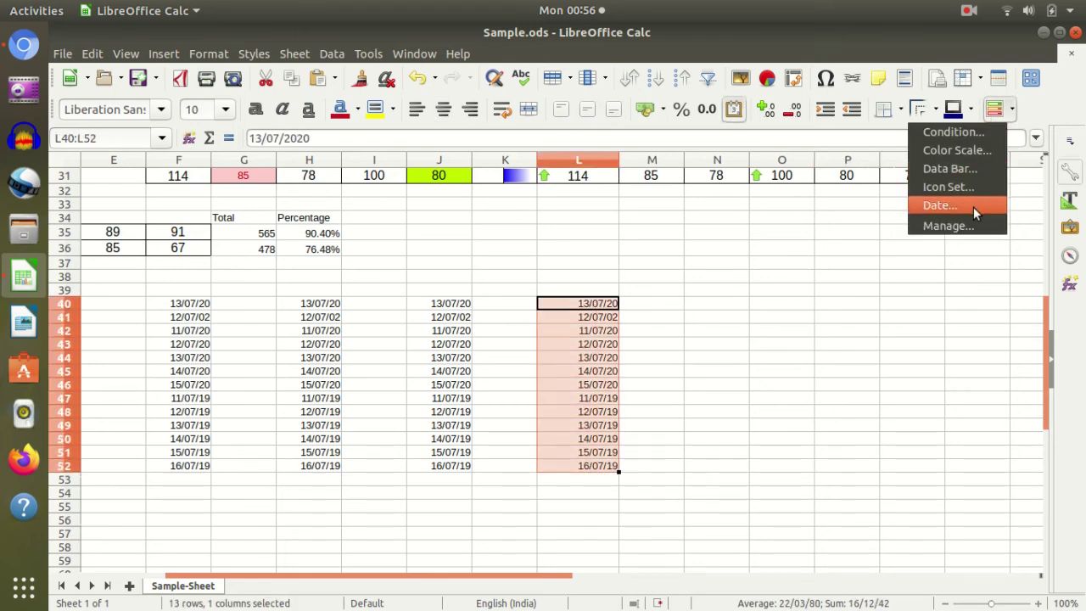
pyautogui.click(973, 206)
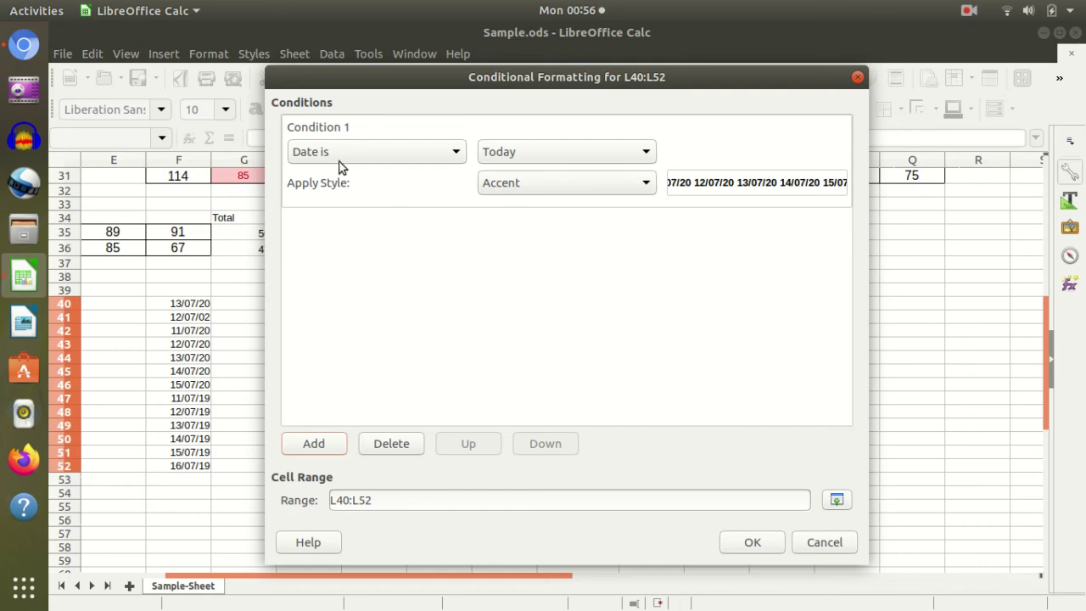
pyautogui.click(576, 153)
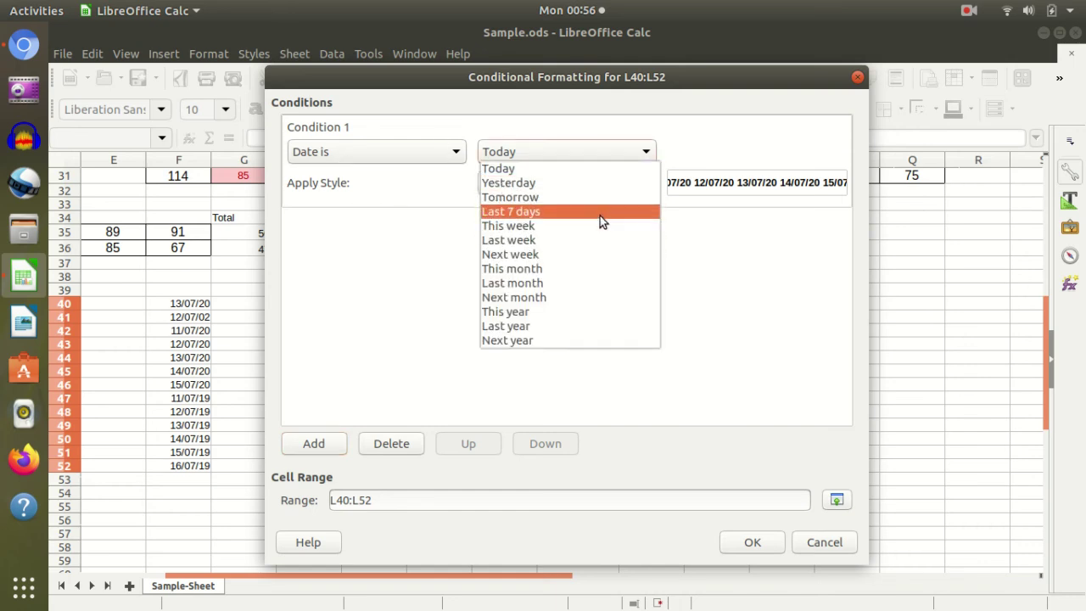
pyautogui.click(599, 219)
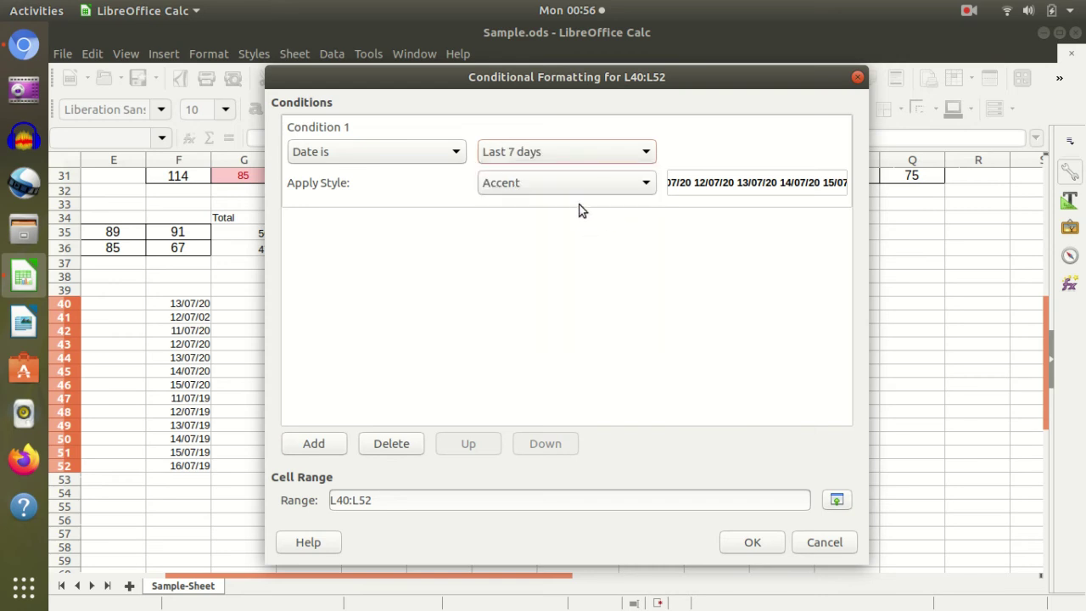
pyautogui.click(582, 184)
pyautogui.click(592, 329)
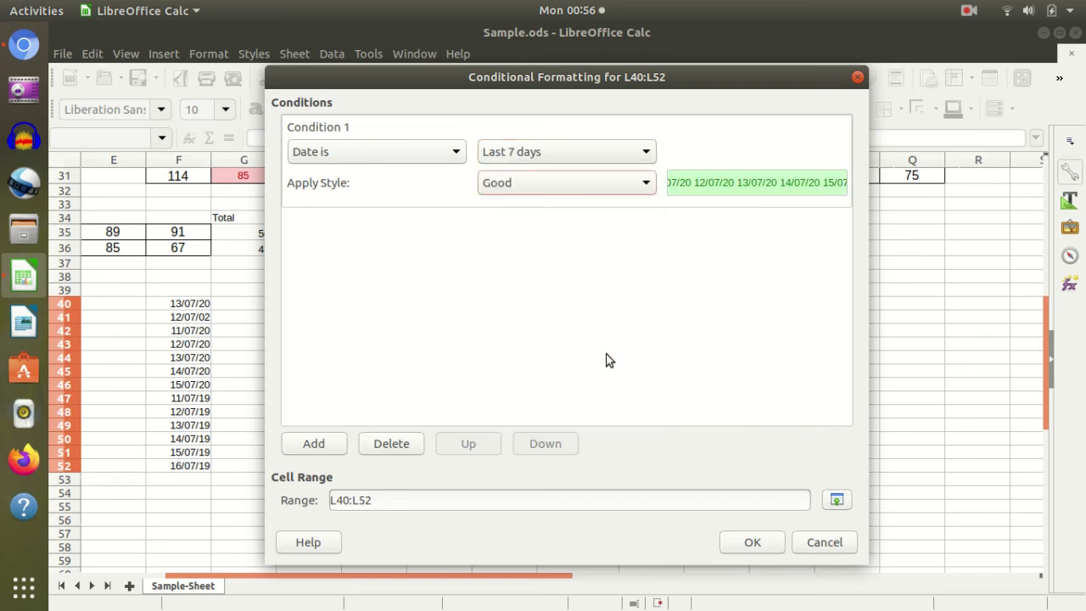
pyautogui.click(764, 547)
pyautogui.click(662, 467)
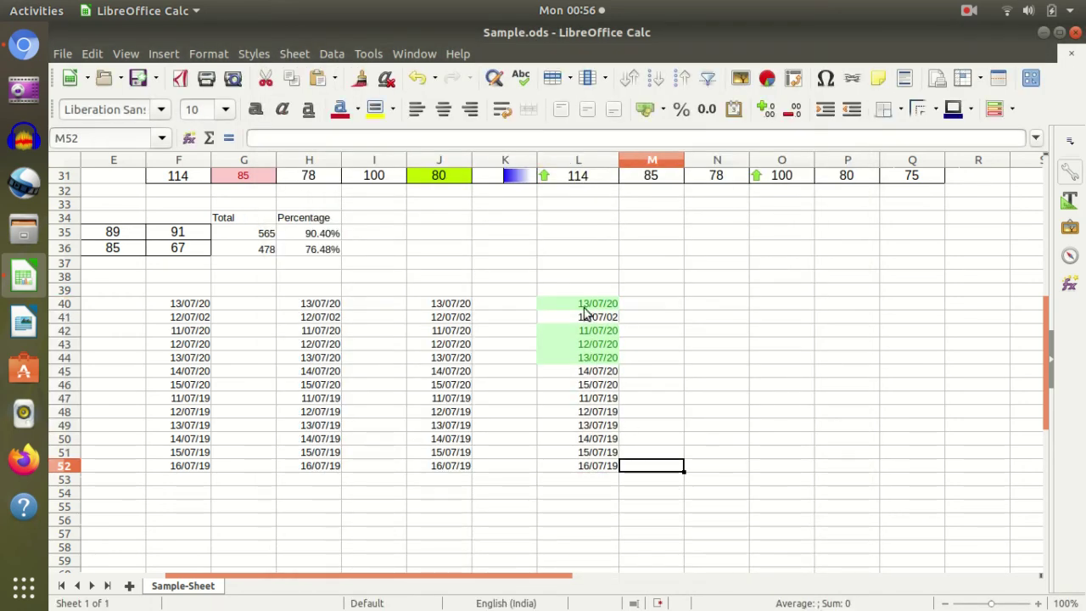
# Add a Last year date condition to J40:J52 using the Accent style
pyautogui.click(725, 398)
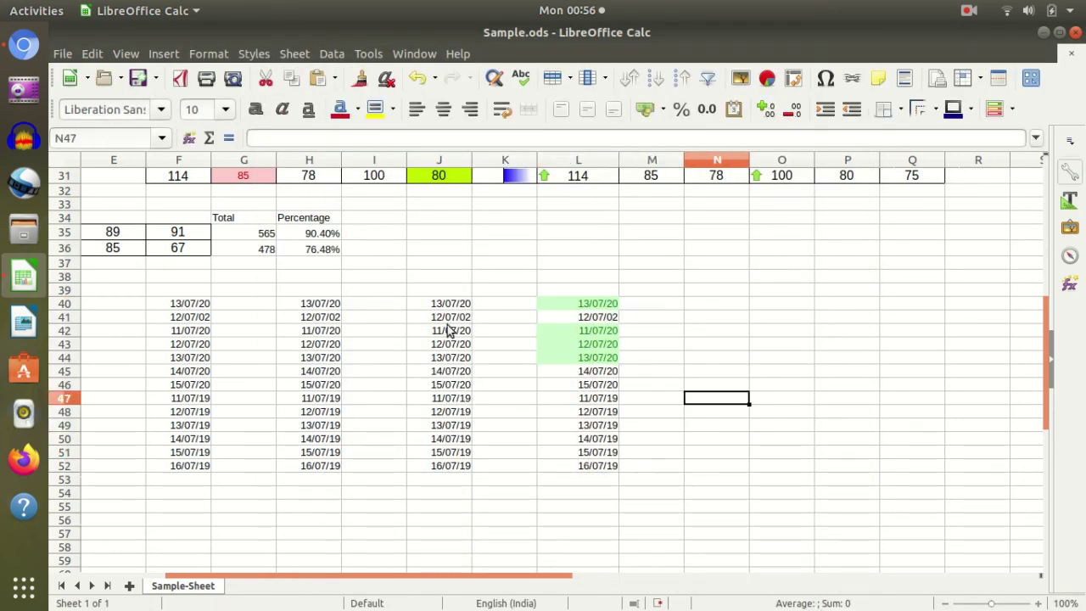
pyautogui.moveTo(447, 309); pyautogui.dragTo(471, 466)
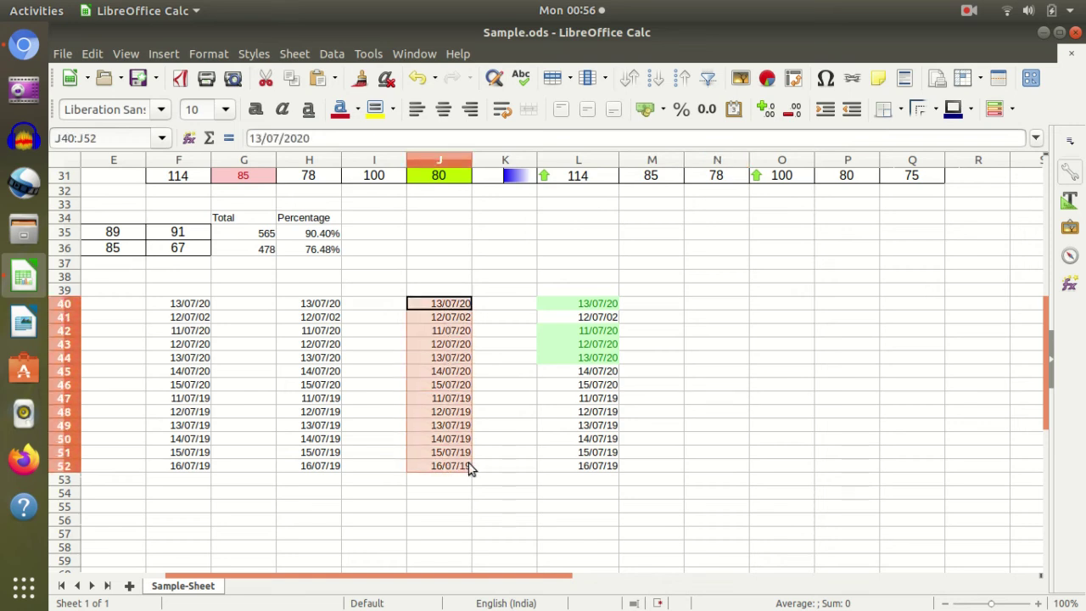
pyautogui.click(1011, 109)
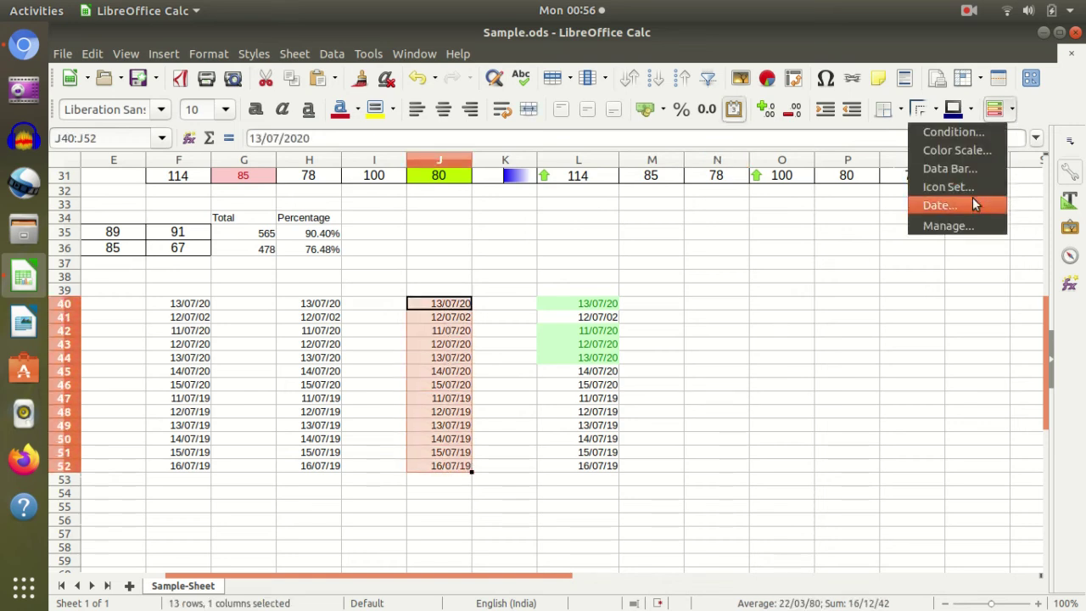
pyautogui.click(944, 203)
pyautogui.click(594, 151)
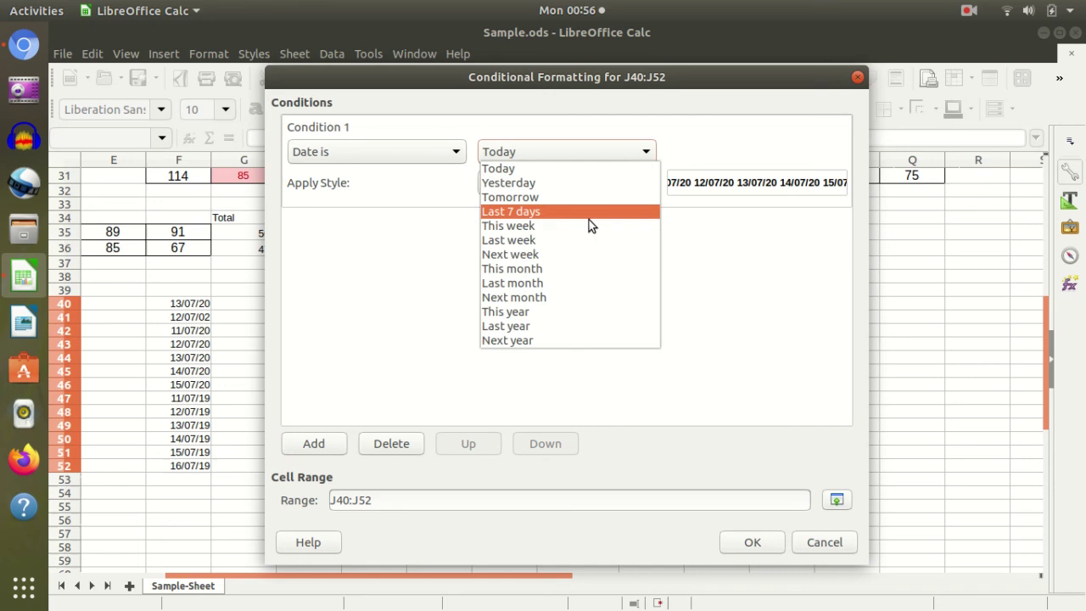
pyautogui.click(607, 328)
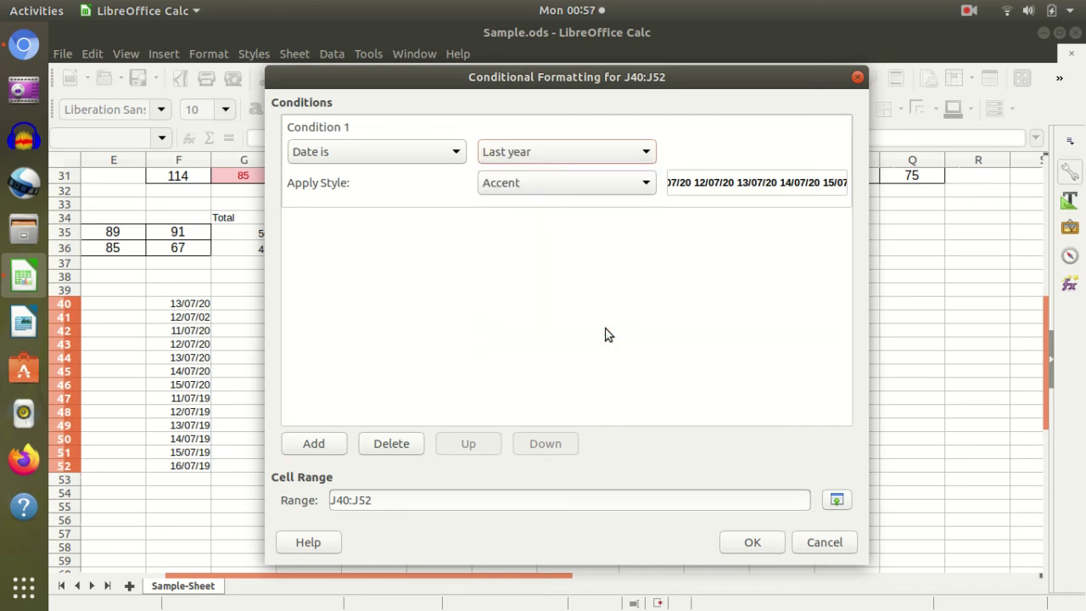
pyautogui.click(736, 543)
pyautogui.click(664, 440)
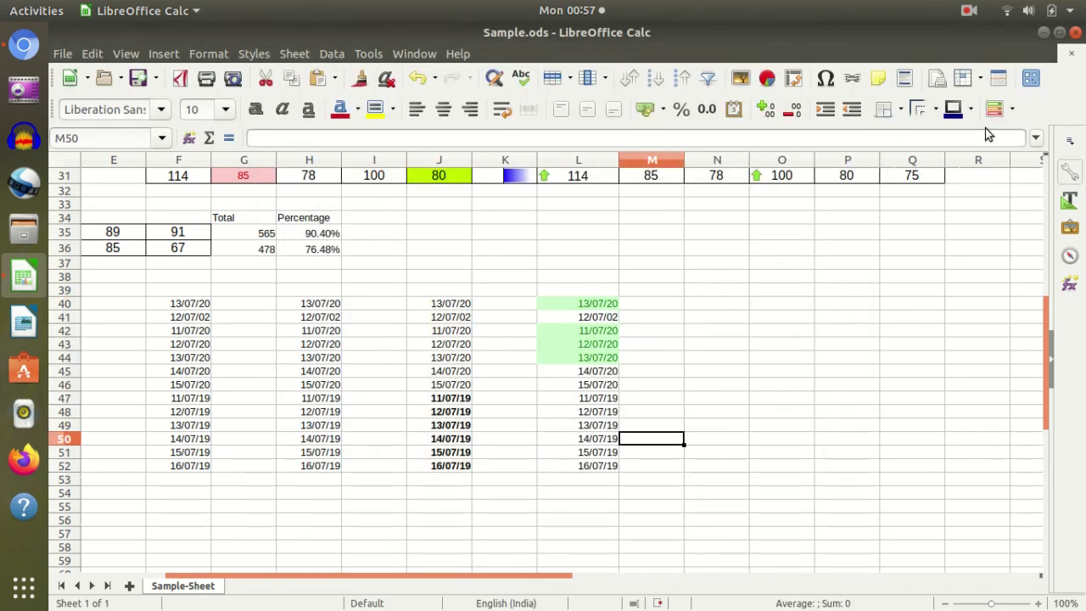
# Add a today date rule with the Bad style to cell M50
pyautogui.click(1012, 108)
pyautogui.click(985, 206)
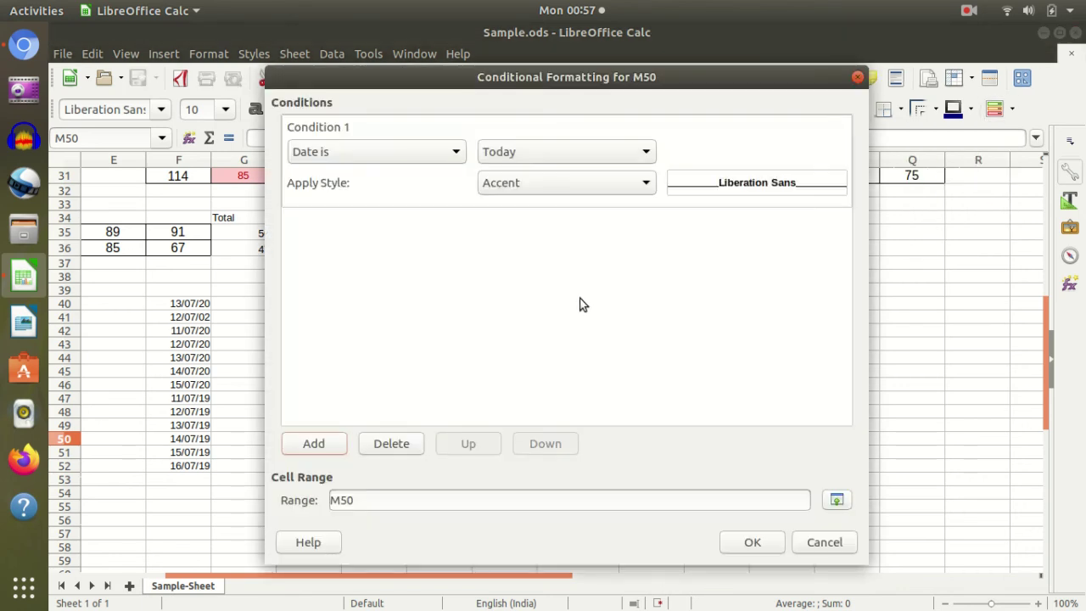
pyautogui.click(641, 180)
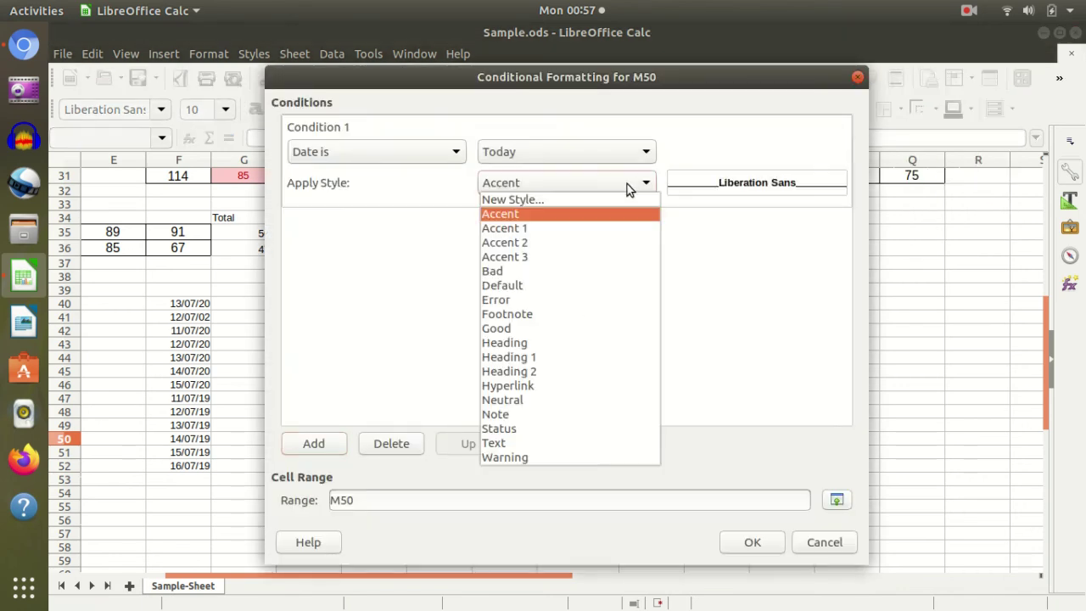
pyautogui.click(609, 273)
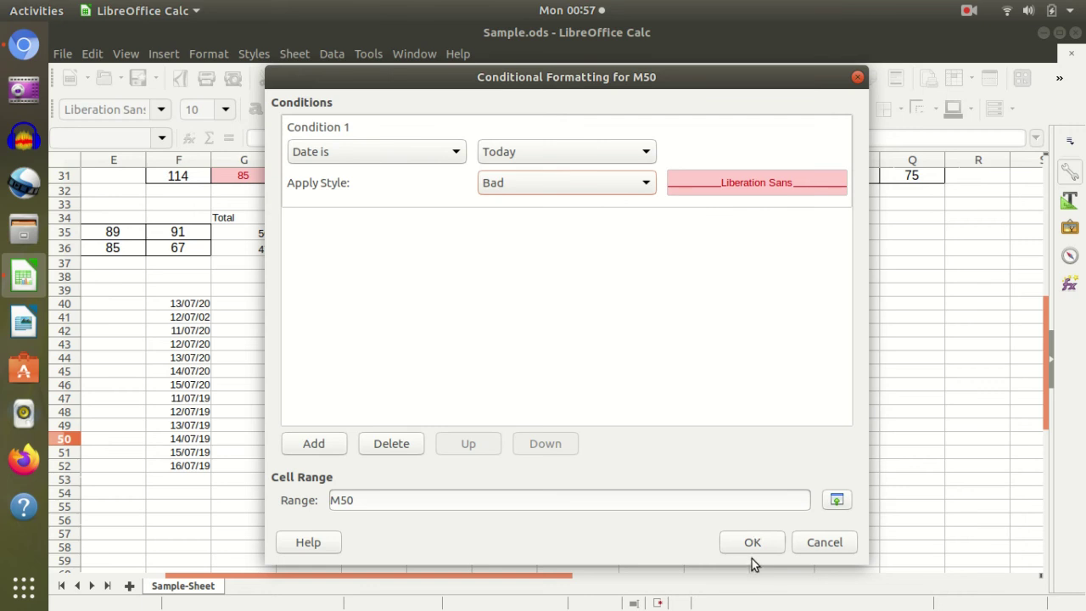
pyautogui.click(858, 79)
# Select J40:J52, then open and close the Icon Set dialog without changes
pyautogui.moveTo(444, 303)
pyautogui.mouseDown()
pyautogui.moveTo(452, 377)
pyautogui.moveTo(443, 332)
pyautogui.mouseUp()
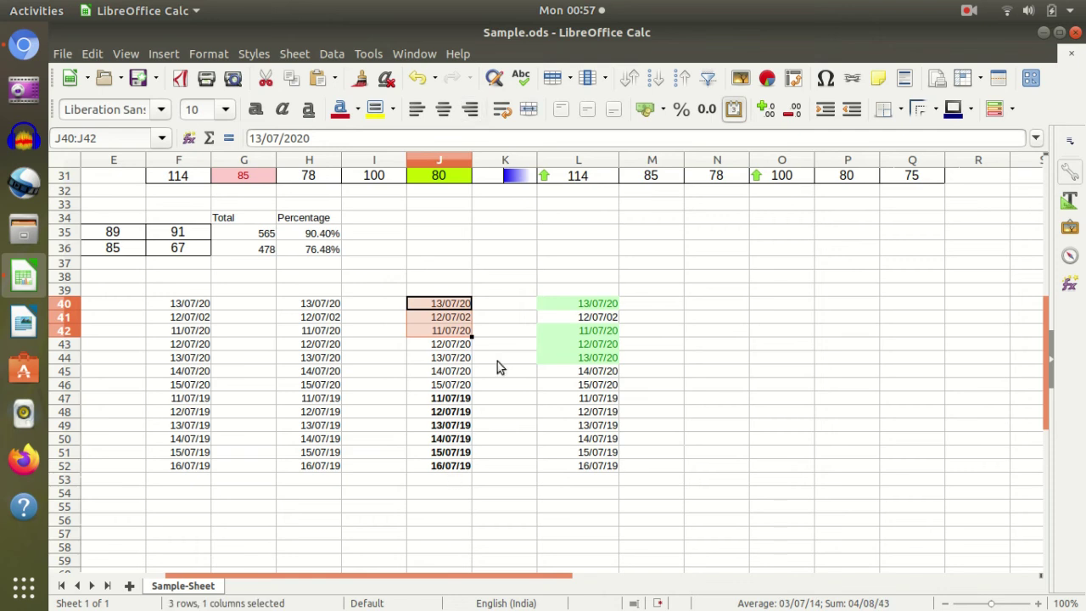
pyautogui.moveTo(443, 303); pyautogui.dragTo(471, 470)
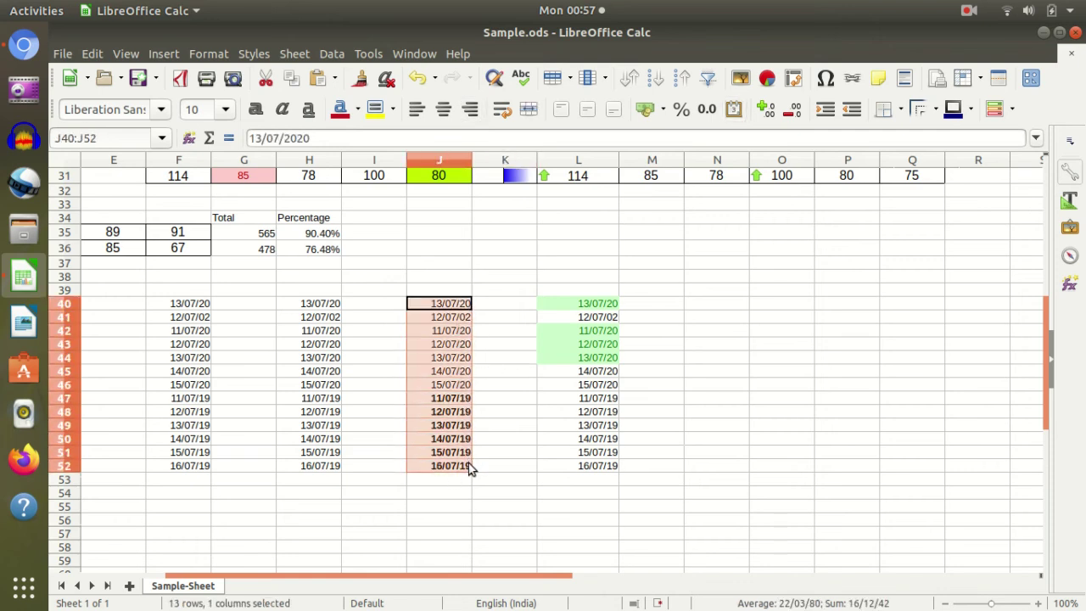
pyautogui.click(1004, 110)
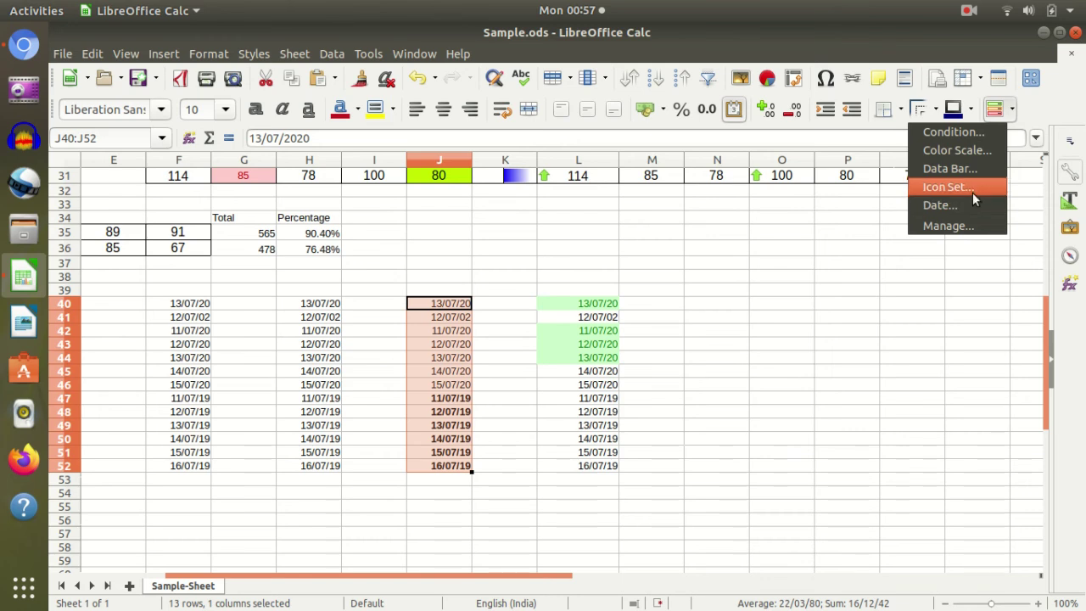
pyautogui.click(972, 194)
pyautogui.click(858, 80)
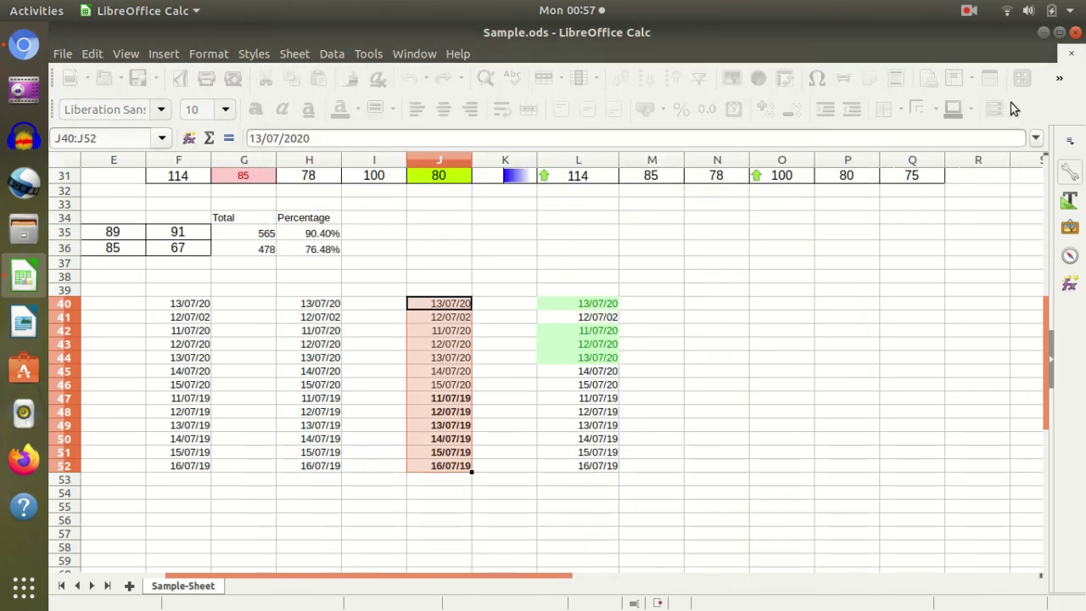
# Redo the Last year date rule on J40:J52 with the Good style
pyautogui.click(1010, 109)
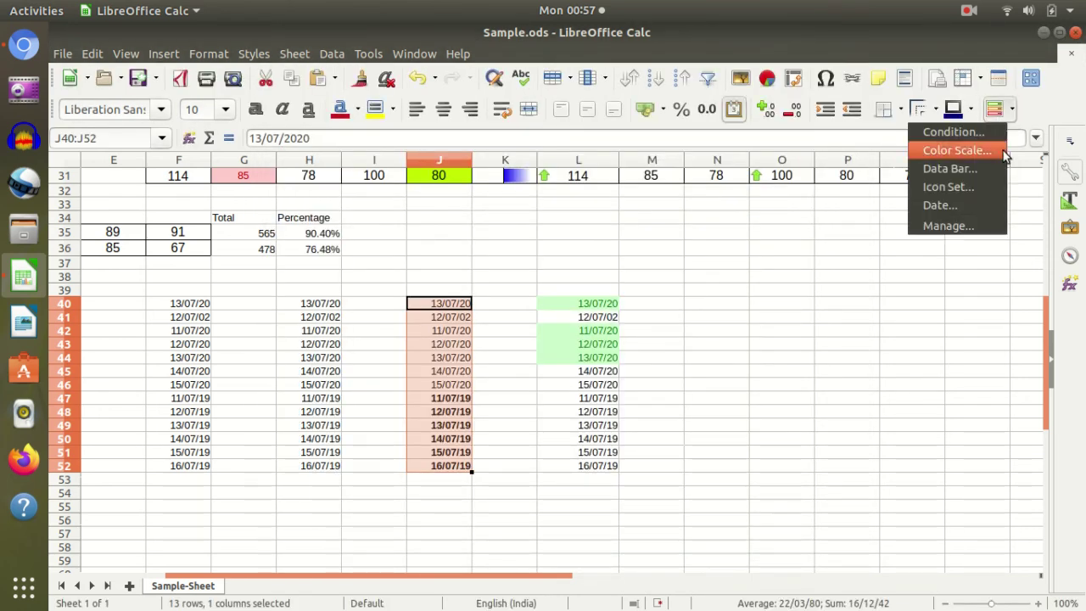
pyautogui.click(942, 206)
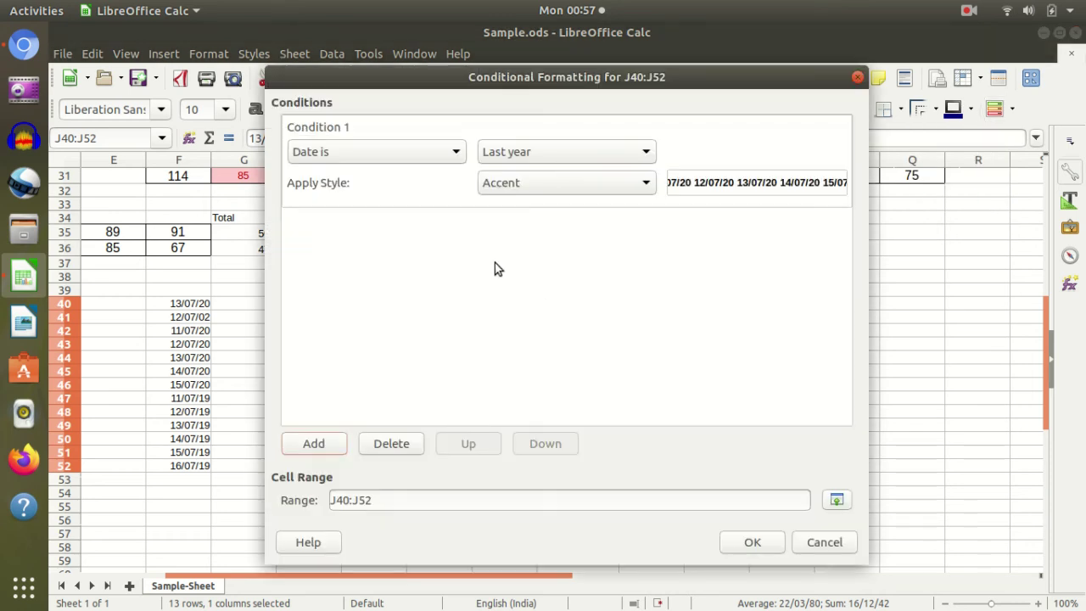
pyautogui.click(588, 166)
pyautogui.click(583, 328)
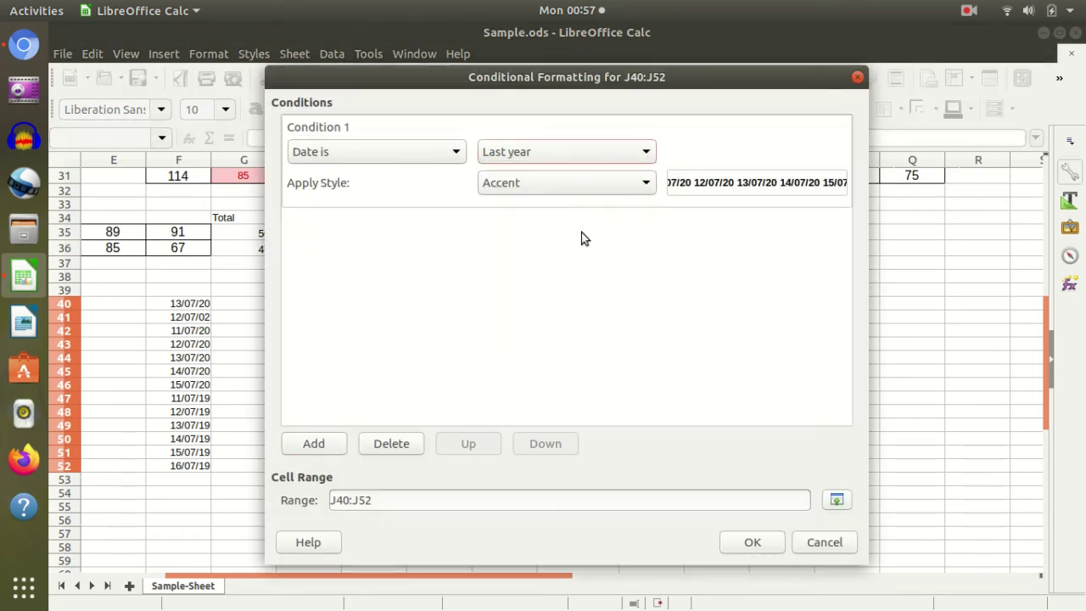
pyautogui.click(586, 185)
pyautogui.click(578, 315)
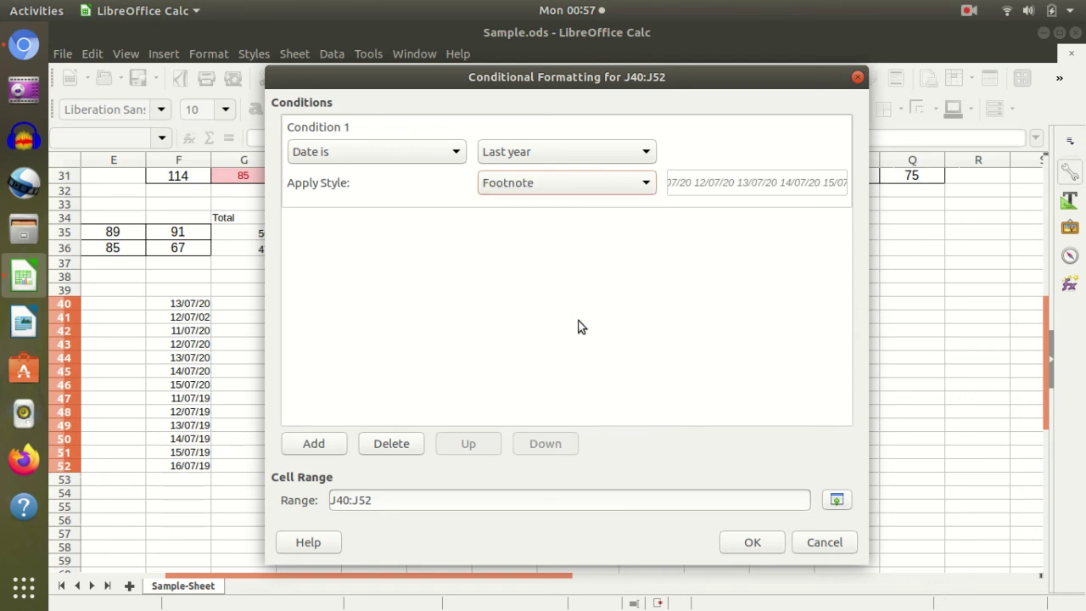
pyautogui.click(581, 183)
pyautogui.click(587, 331)
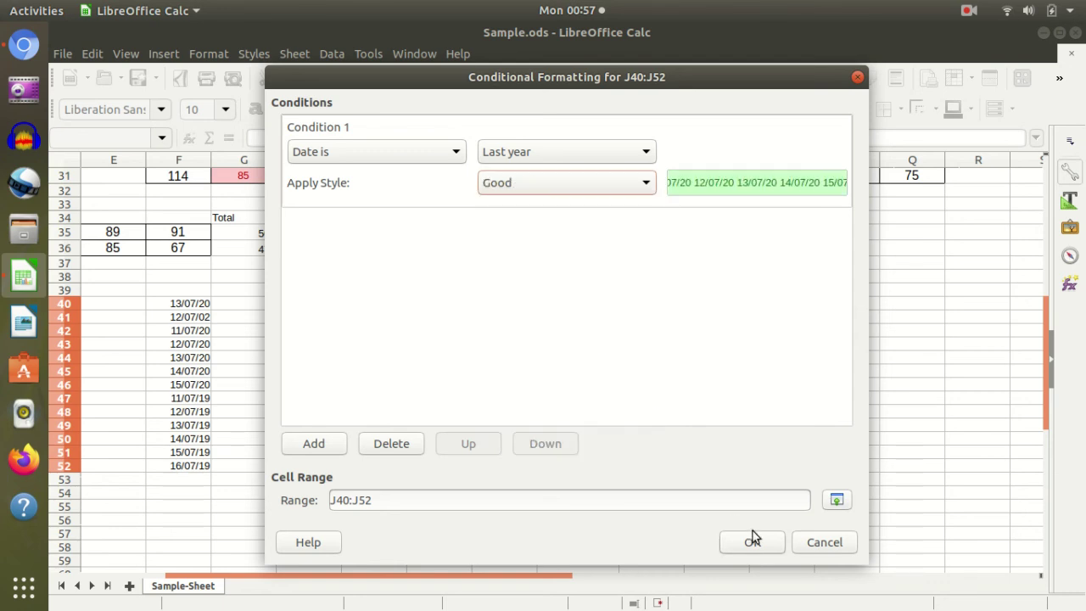
pyautogui.click(753, 542)
pyautogui.click(485, 455)
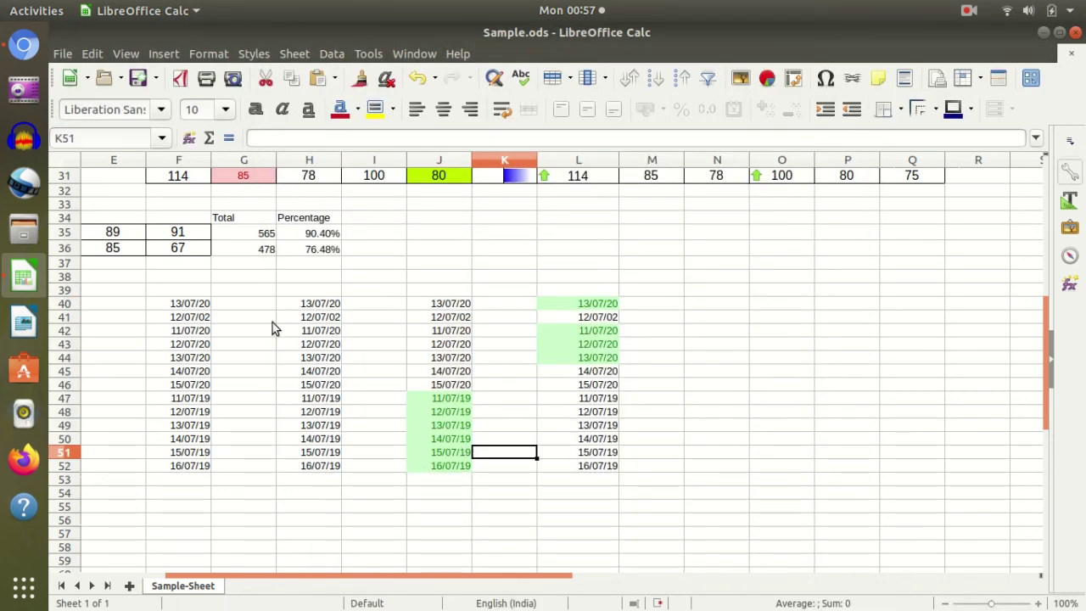
# Apply a This year date condition with the Error style to H40:H52
pyautogui.moveTo(306, 305); pyautogui.dragTo(328, 471)
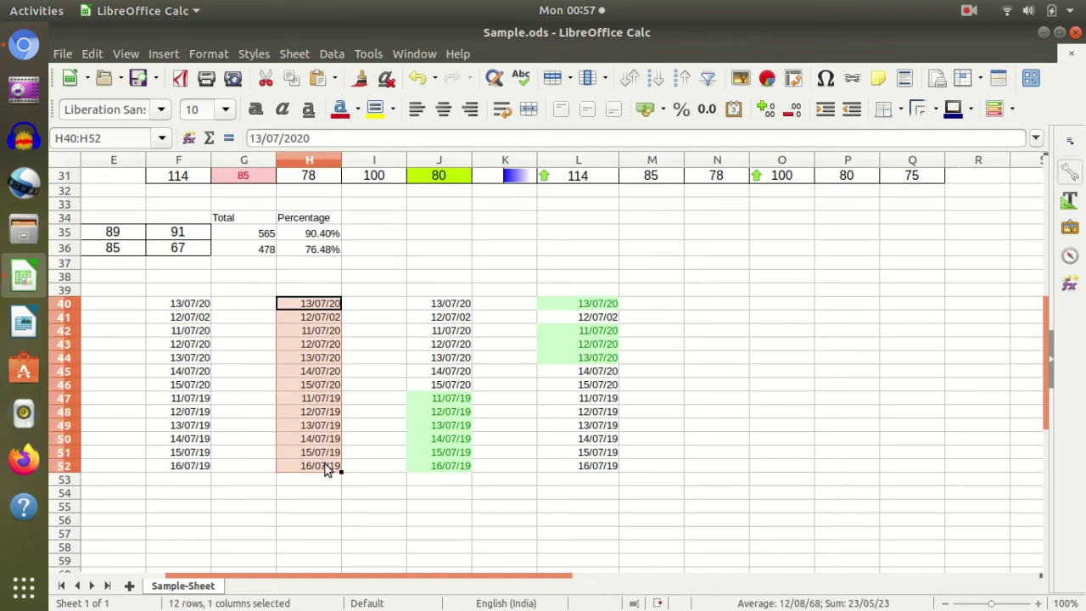
pyautogui.click(1013, 108)
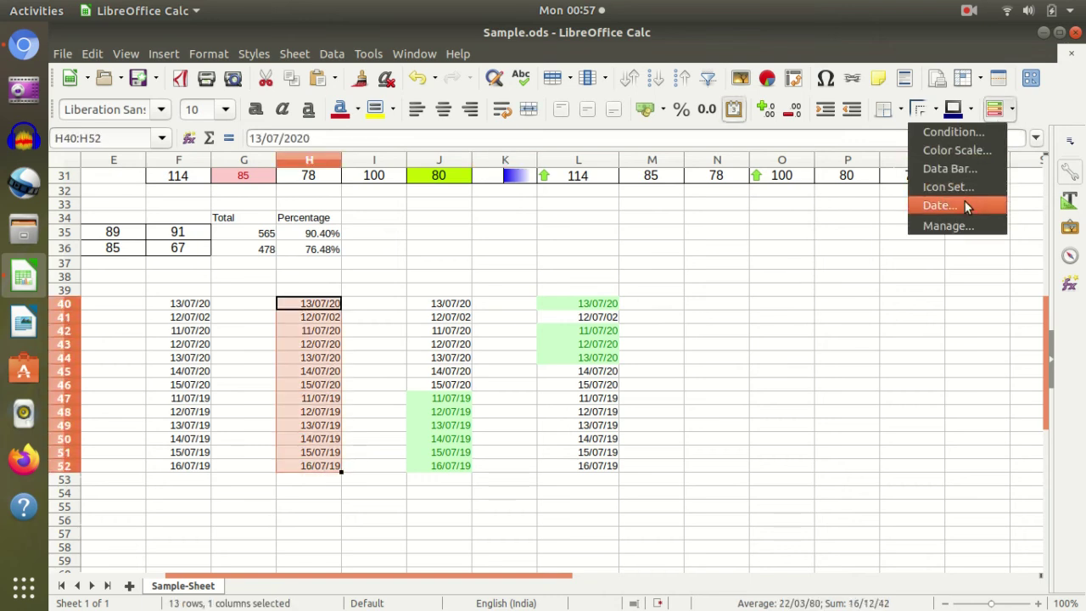
pyautogui.click(965, 204)
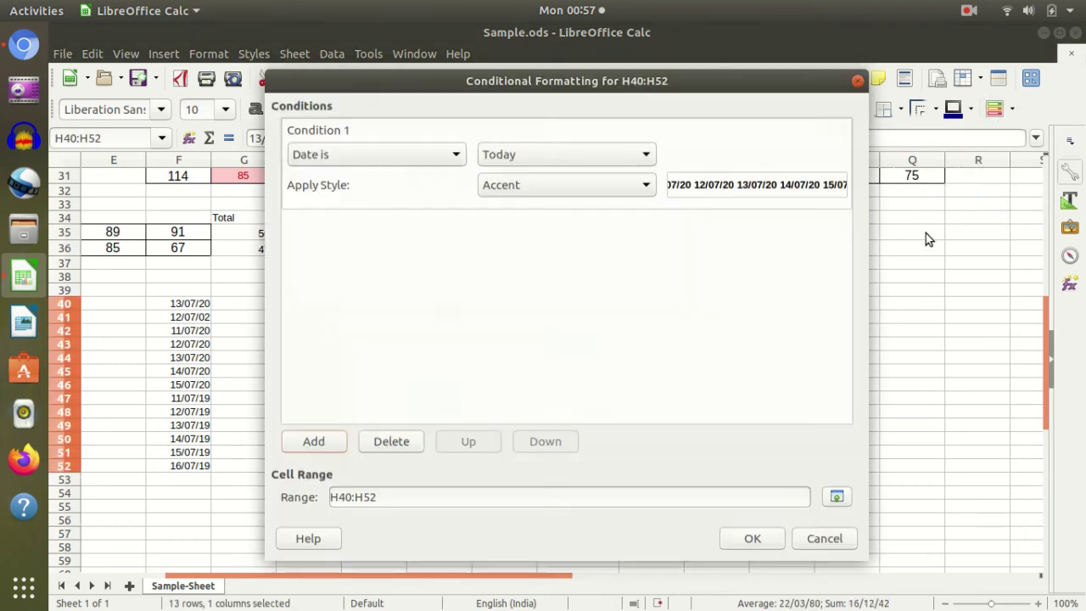
pyautogui.click(606, 160)
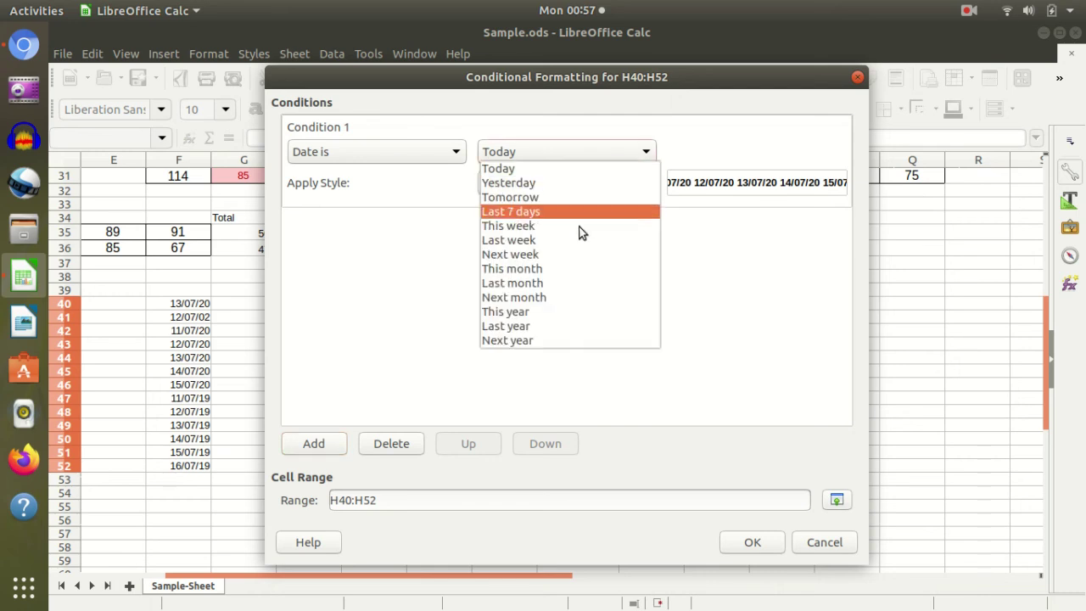
pyautogui.click(599, 312)
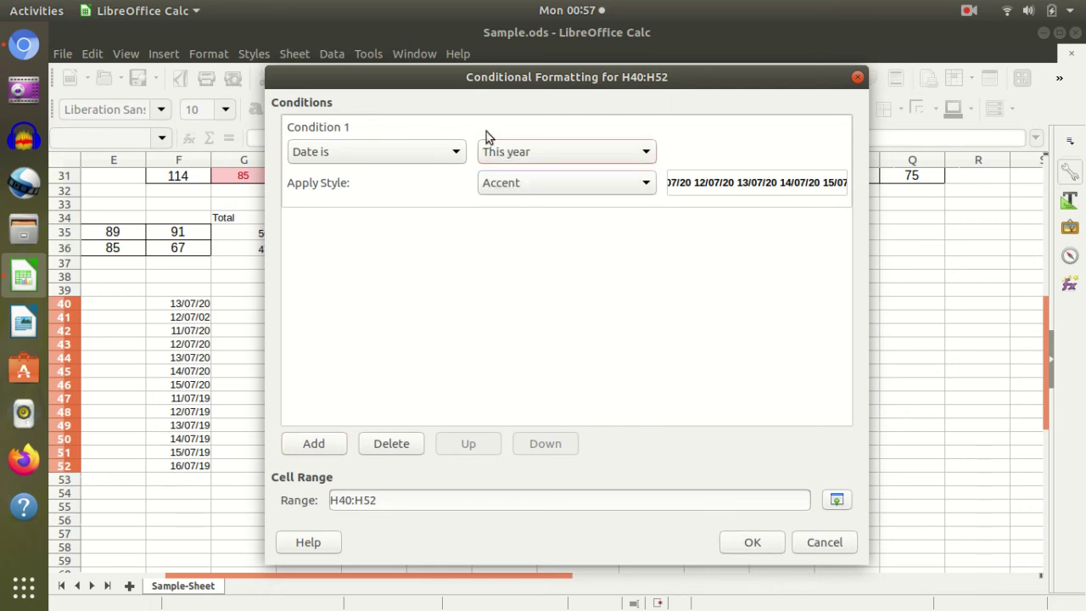
pyautogui.click(570, 187)
pyautogui.click(571, 300)
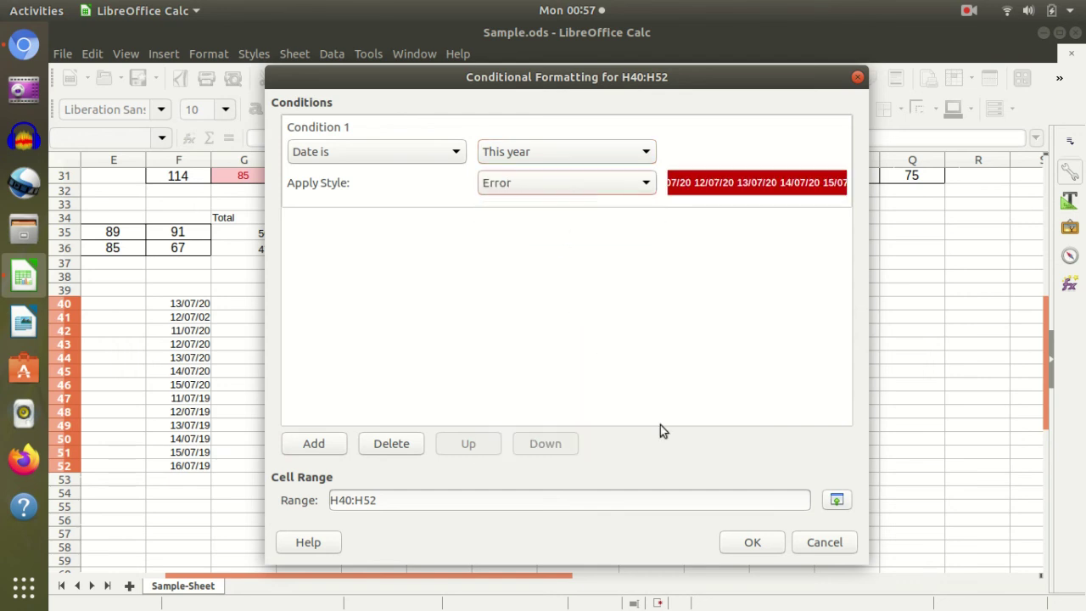
pyautogui.click(752, 542)
pyautogui.click(365, 413)
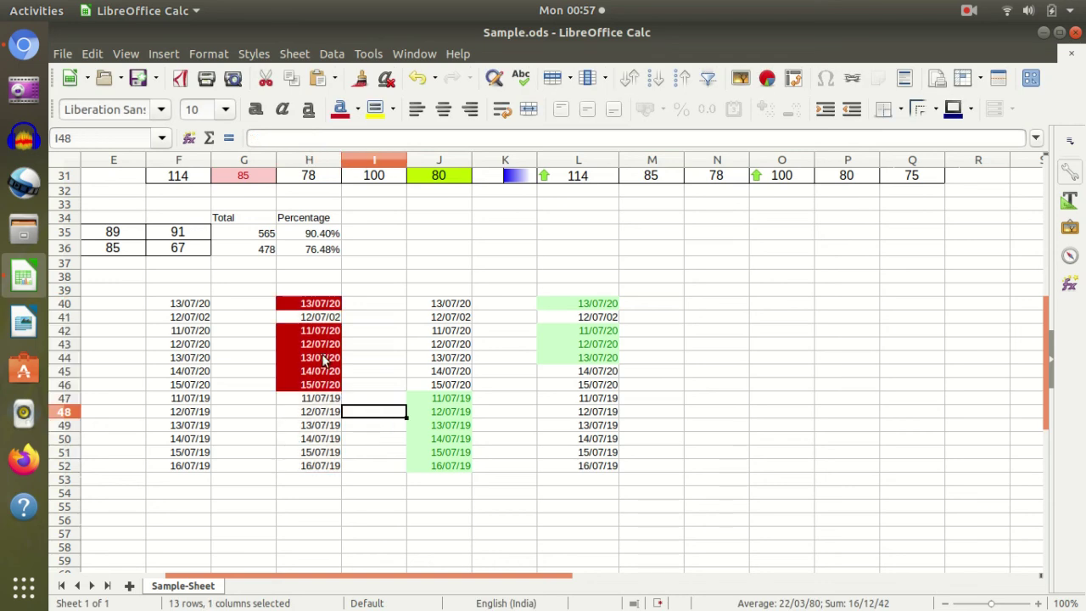
pyautogui.click(245, 467)
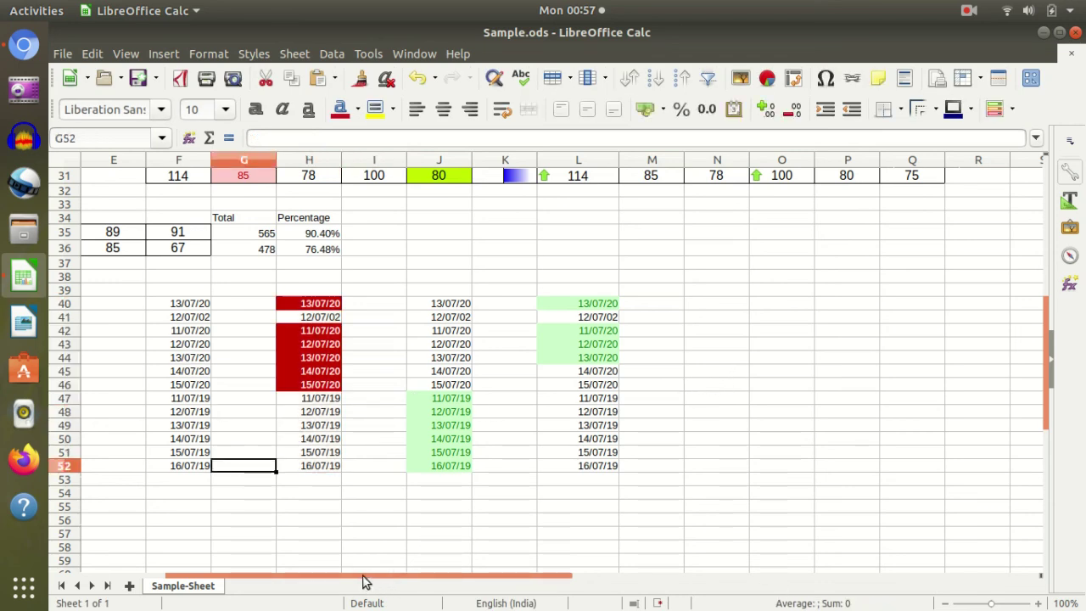
pyautogui.moveTo(365, 583); pyautogui.dragTo(266, 577)
pyautogui.scroll(8, 345, 414)
pyautogui.scroll(2, 339, 425)
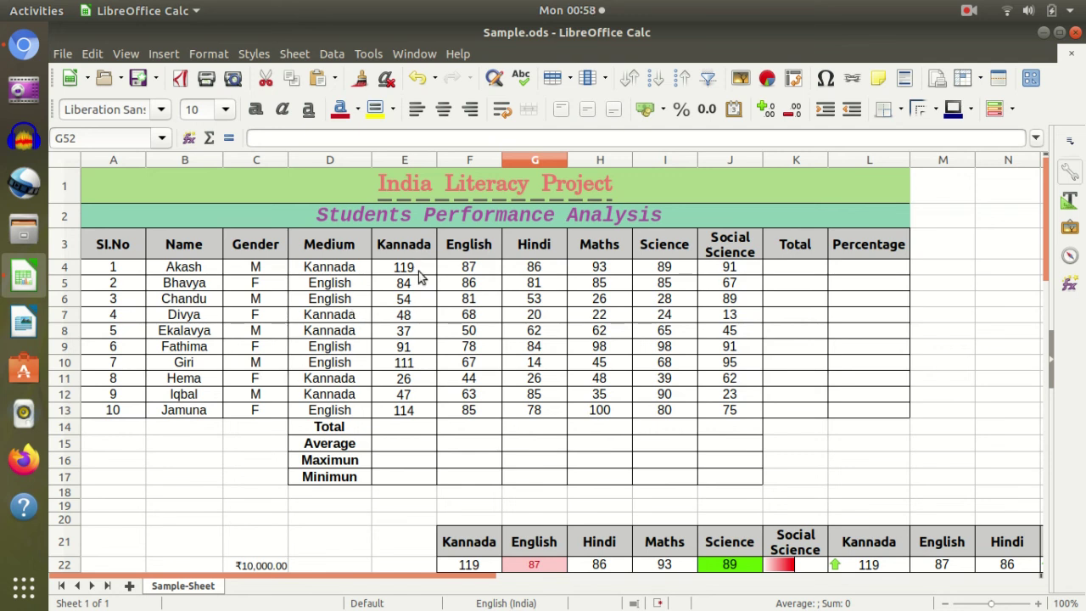
pyautogui.moveTo(406, 269); pyautogui.dragTo(412, 410)
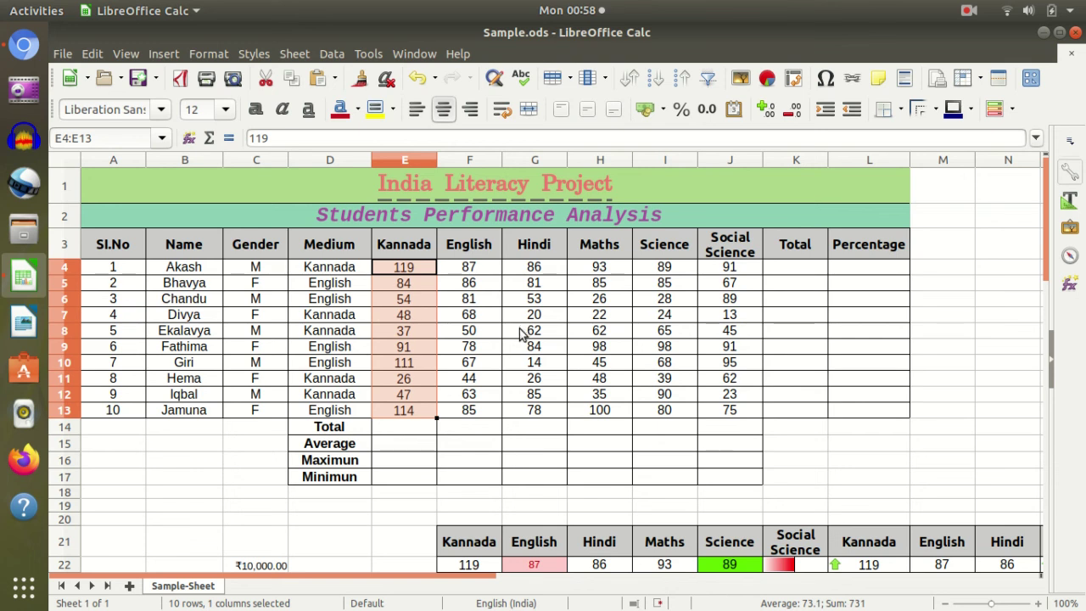
pyautogui.click(1013, 109)
pyautogui.click(745, 338)
pyautogui.click(1013, 110)
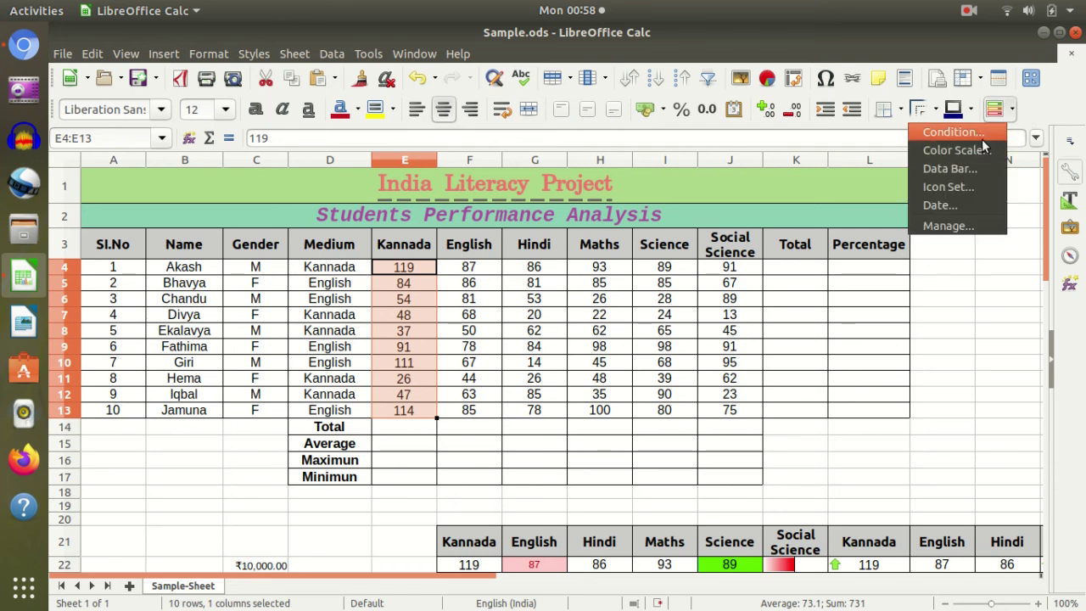
pyautogui.click(953, 131)
pyautogui.click(647, 153)
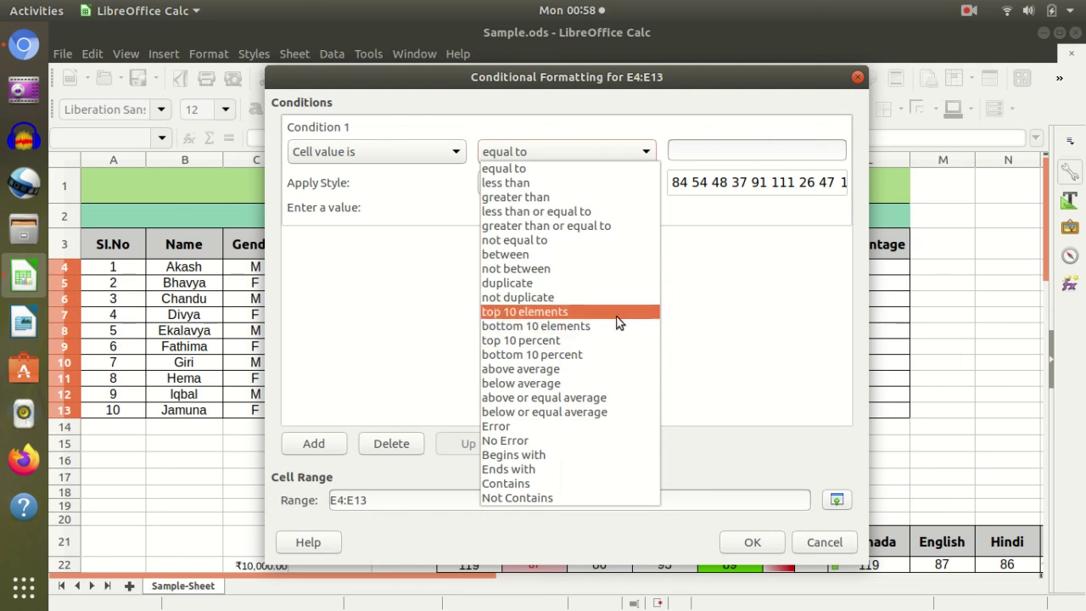
pyautogui.click(736, 333)
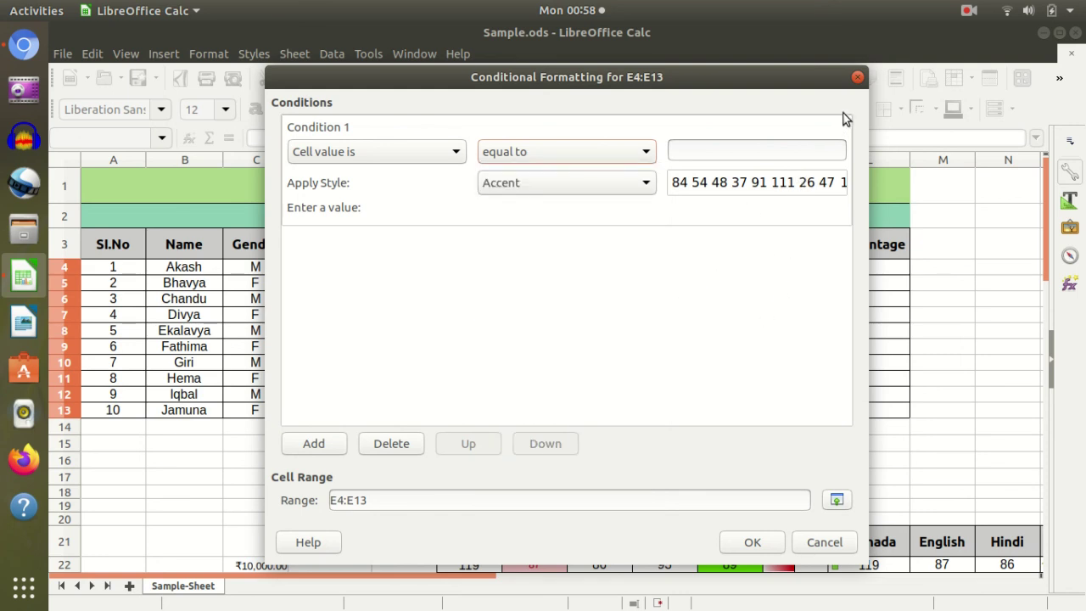
pyautogui.click(858, 77)
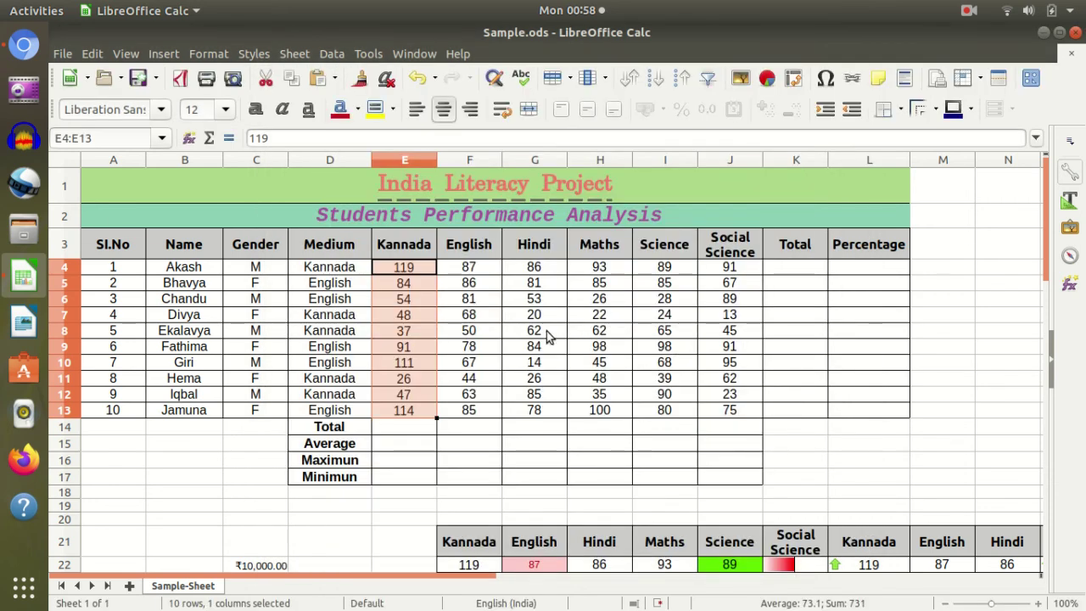
pyautogui.click(546, 335)
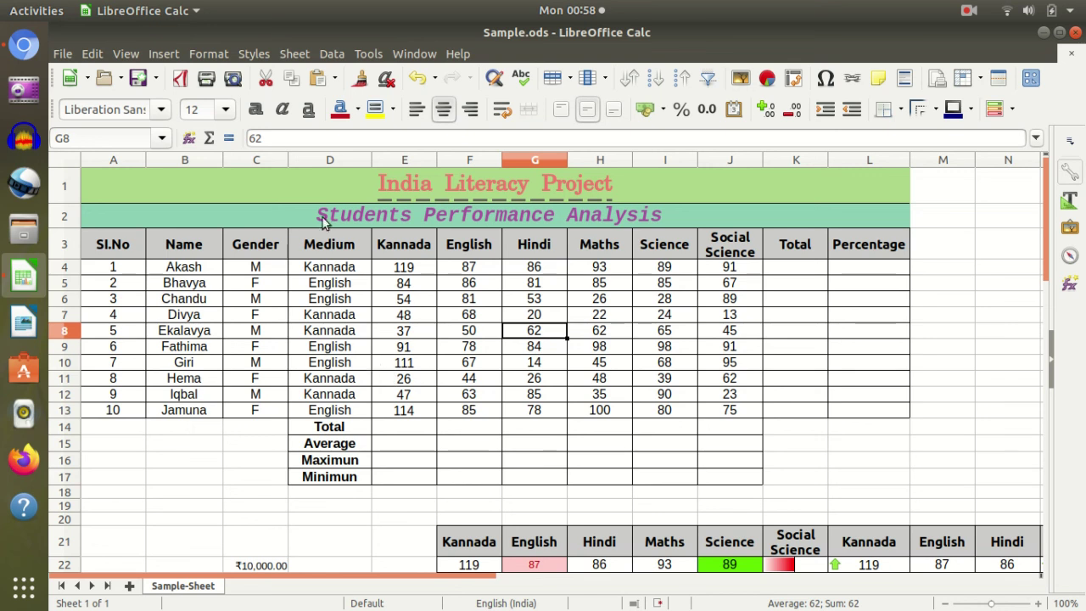
pyautogui.click(331, 162)
pyautogui.click(358, 169)
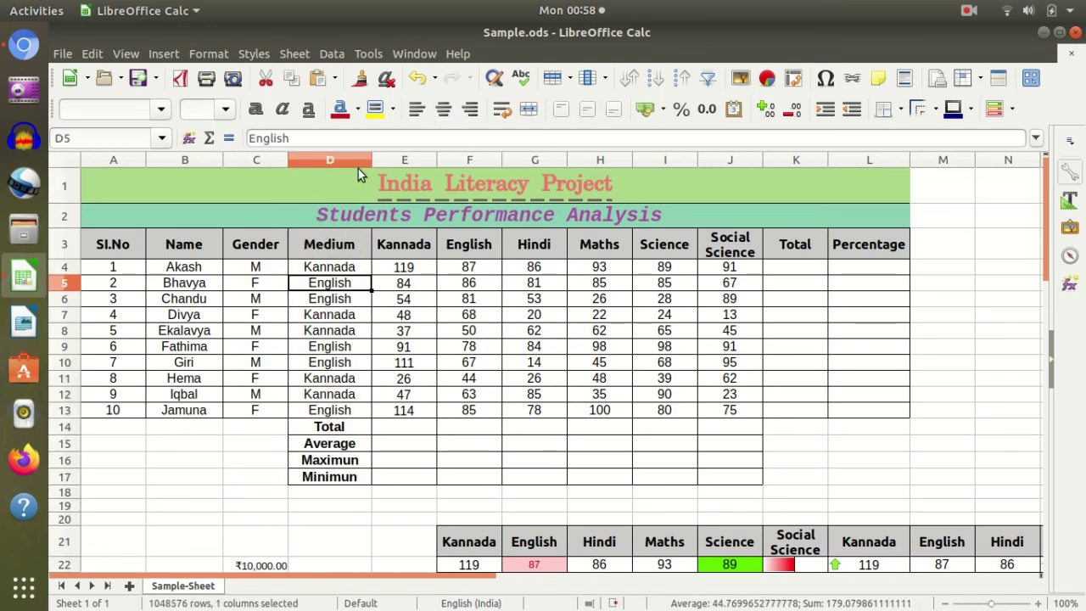
pyautogui.moveTo(344, 154); pyautogui.dragTo(463, 146)
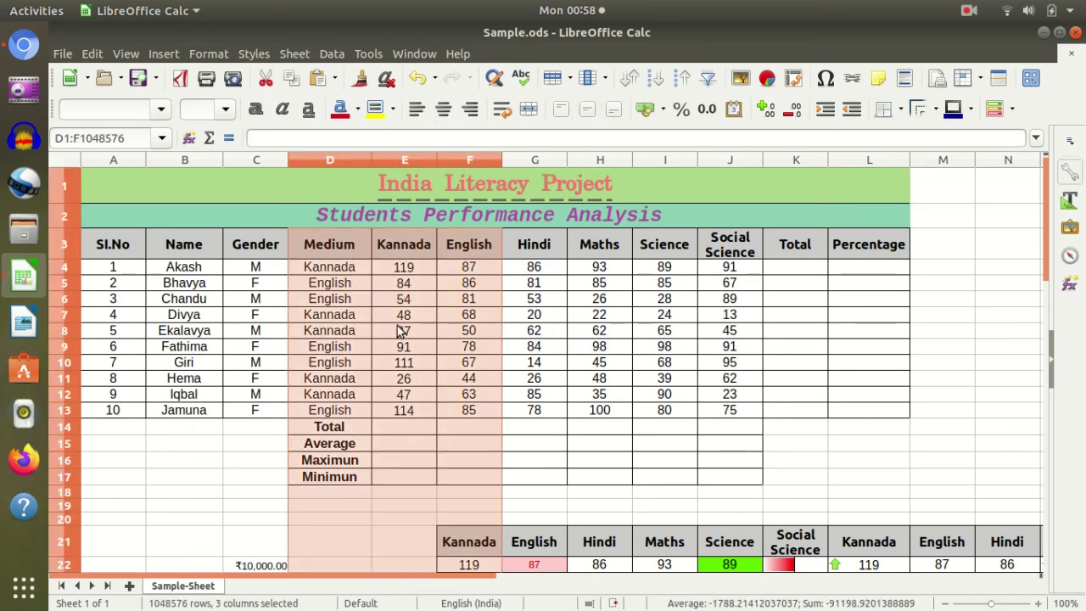
pyautogui.click(384, 335)
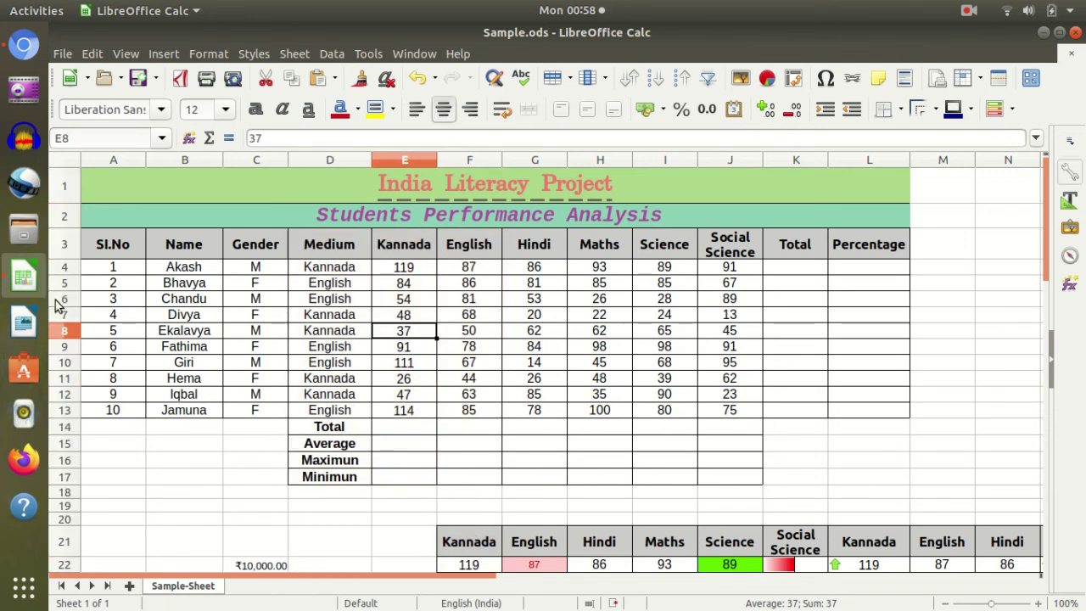
pyautogui.moveTo(62, 298); pyautogui.dragTo(72, 363)
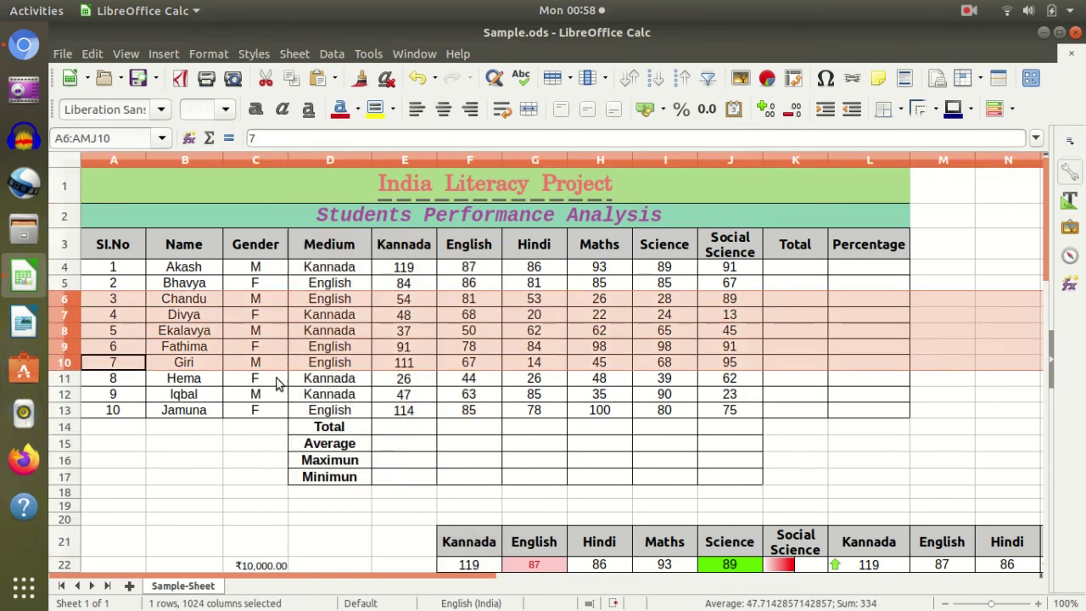
pyautogui.click(284, 332)
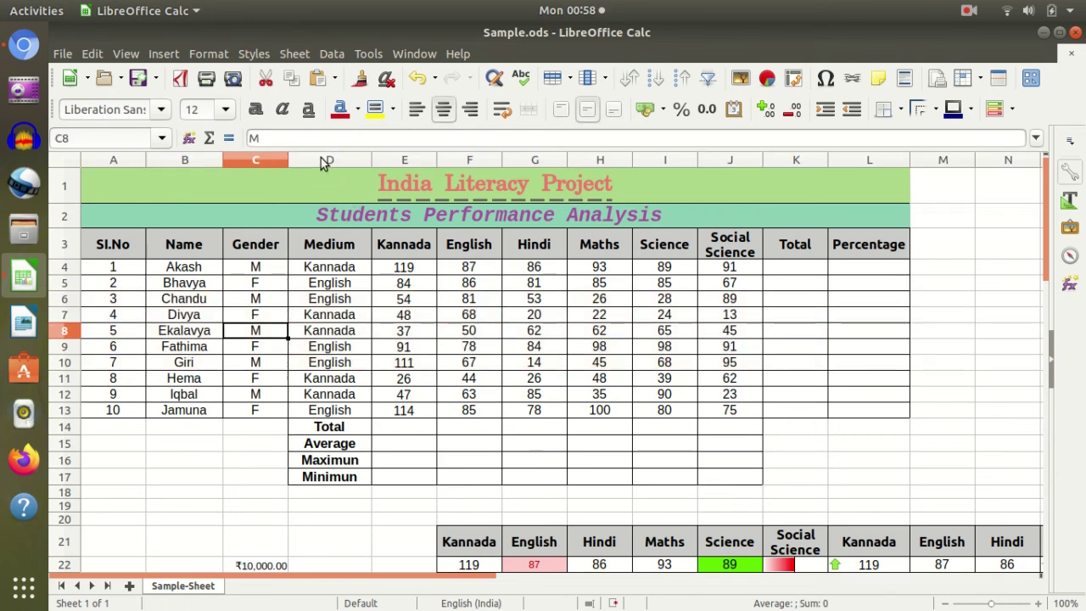
pyautogui.click(326, 161)
pyautogui.click(356, 334)
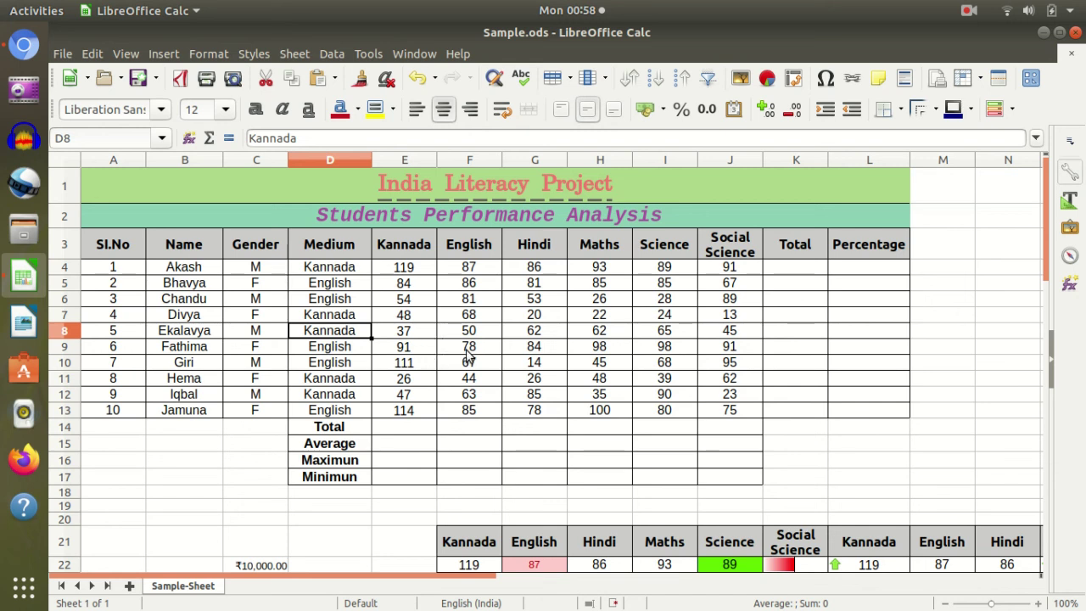
# Scroll through the formatted marks and dates tables to review them
pyautogui.scroll(-4, 509, 343)
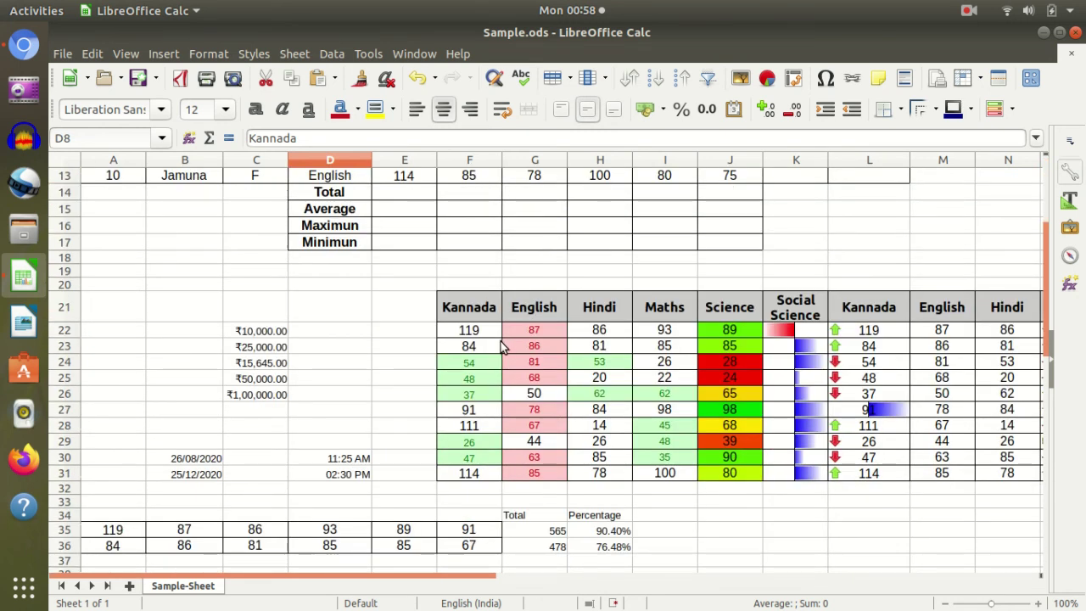
pyautogui.scroll(-3, 505, 352)
pyautogui.scroll(-3, 509, 357)
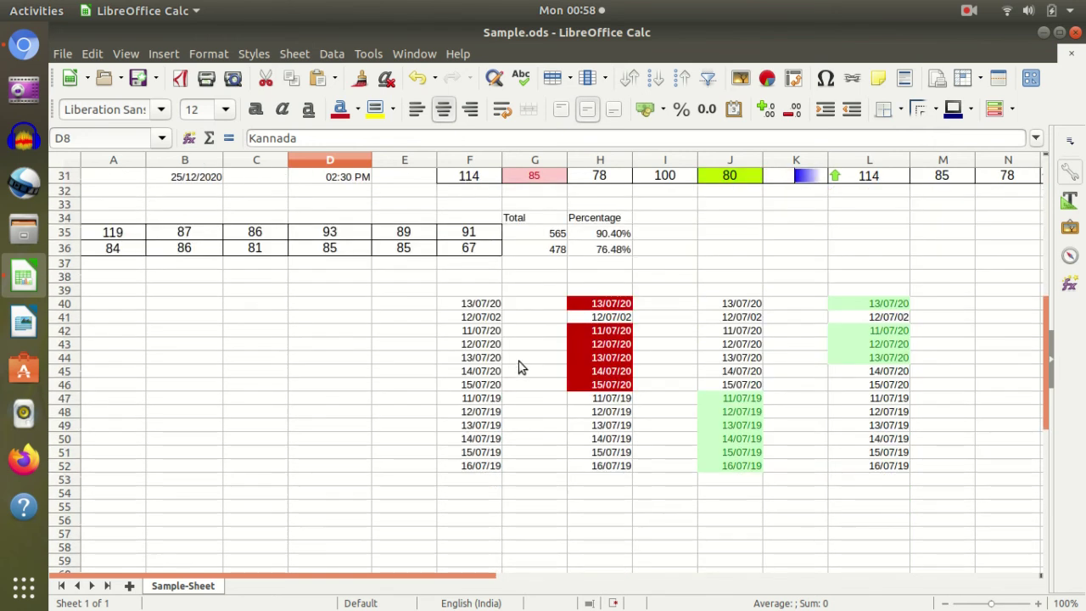
pyautogui.scroll(4, 523, 373)
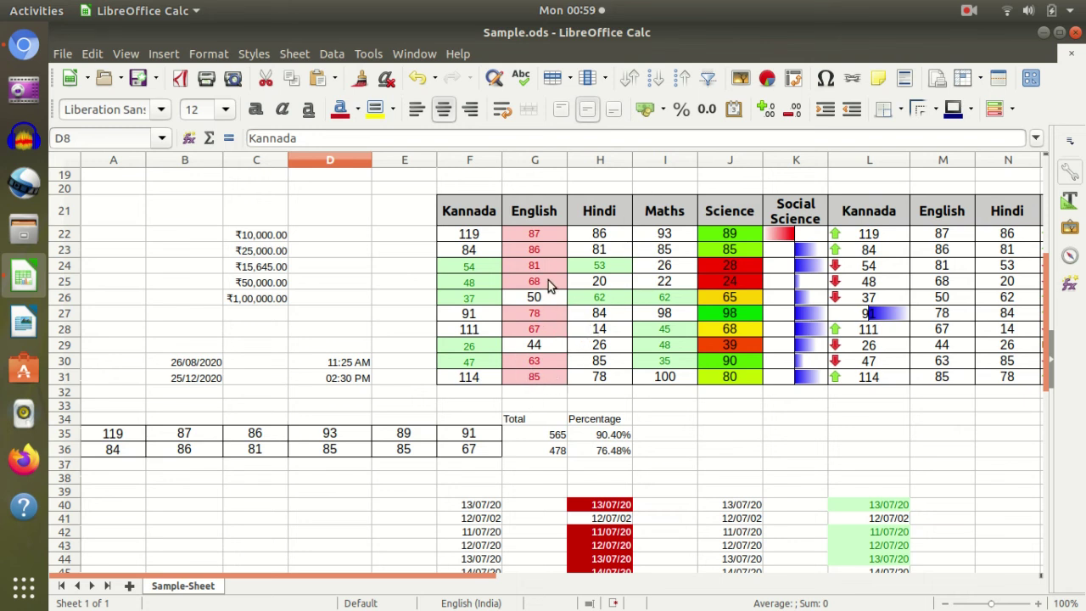
pyautogui.scroll(6, 564, 374)
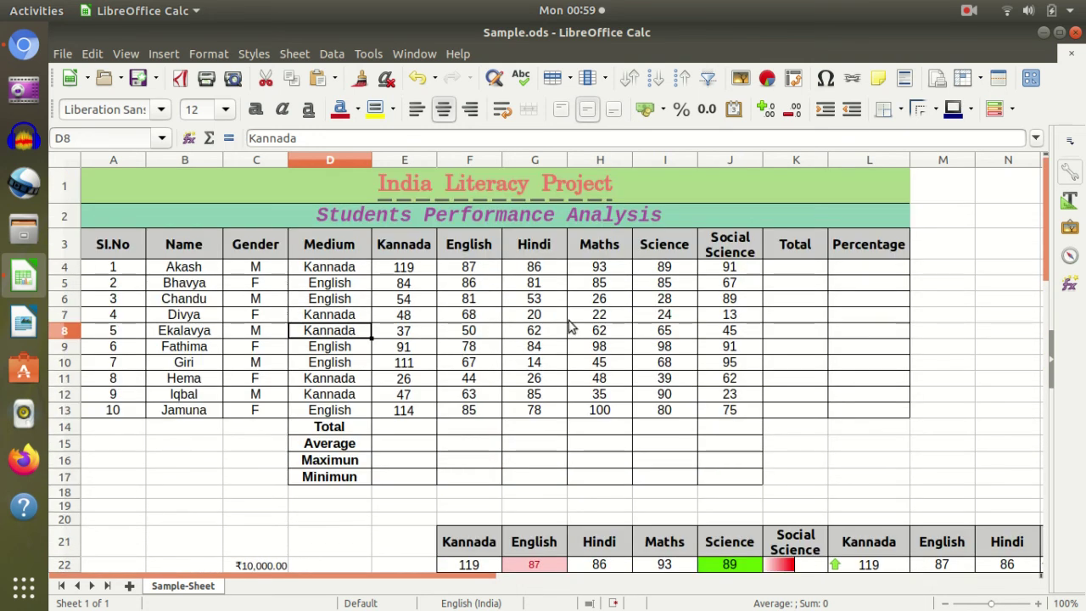
pyautogui.scroll(-9, 586, 350)
pyautogui.scroll(3, 595, 349)
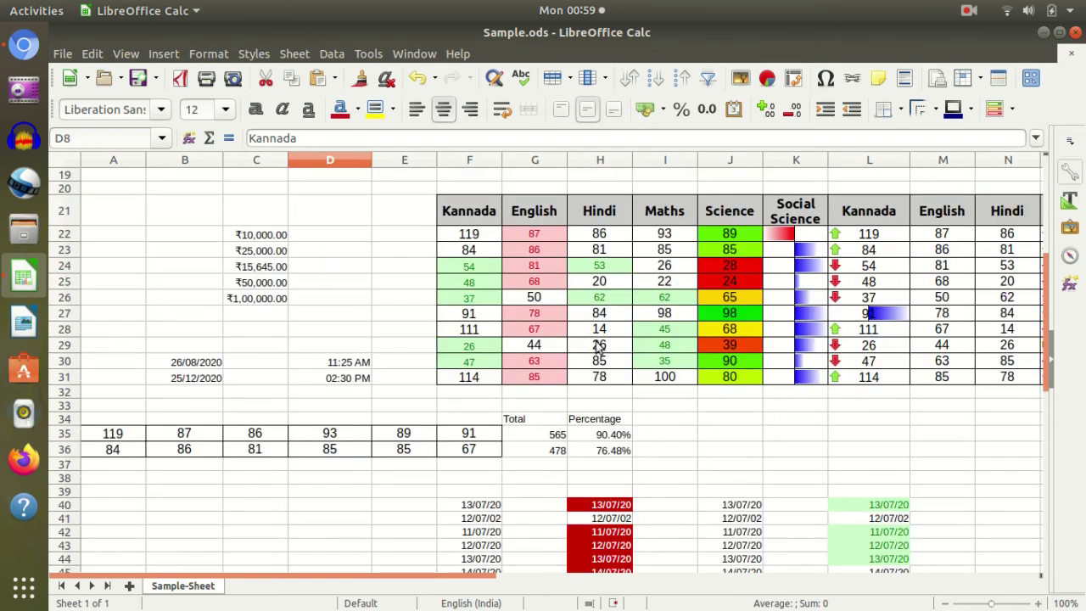
pyautogui.scroll(2, 687, 357)
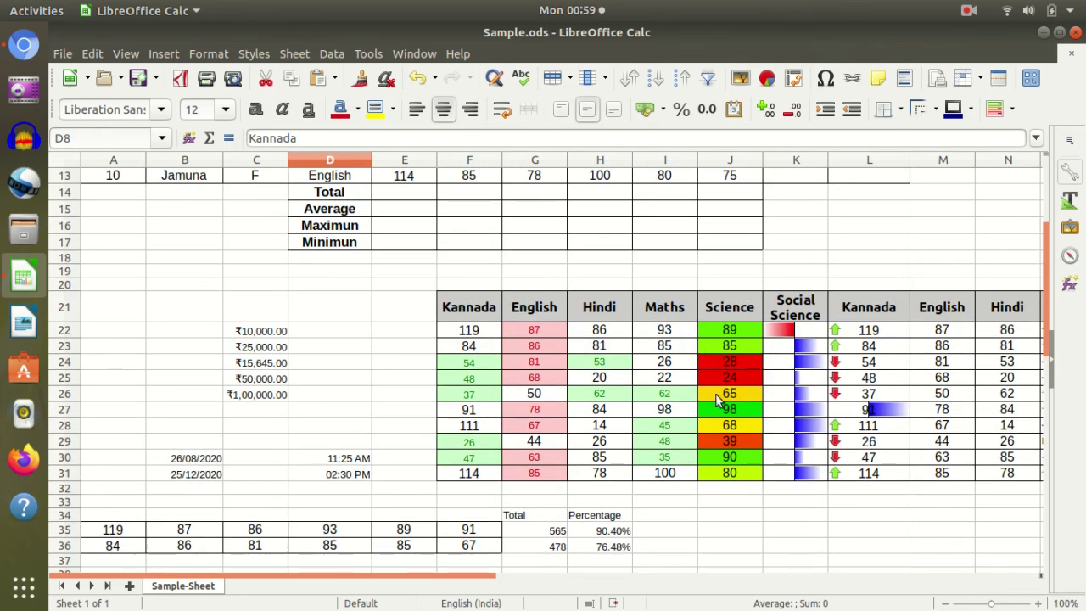
# Check the Conditional menu on J22:J30, then quit Calc with Ctrl+Q
pyautogui.moveTo(732, 337); pyautogui.dragTo(728, 468)
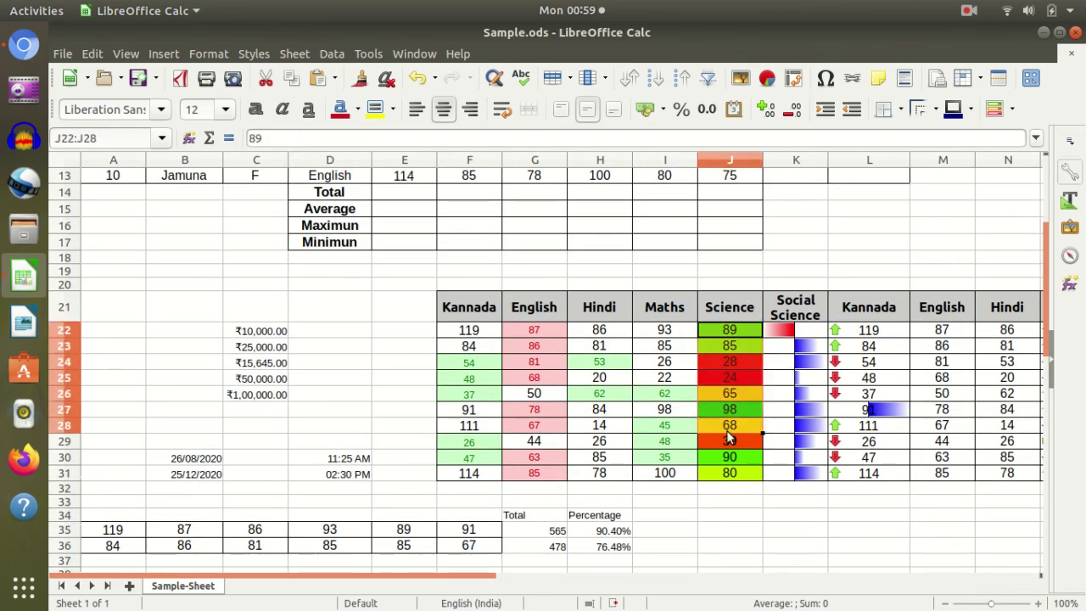
pyautogui.click(1013, 111)
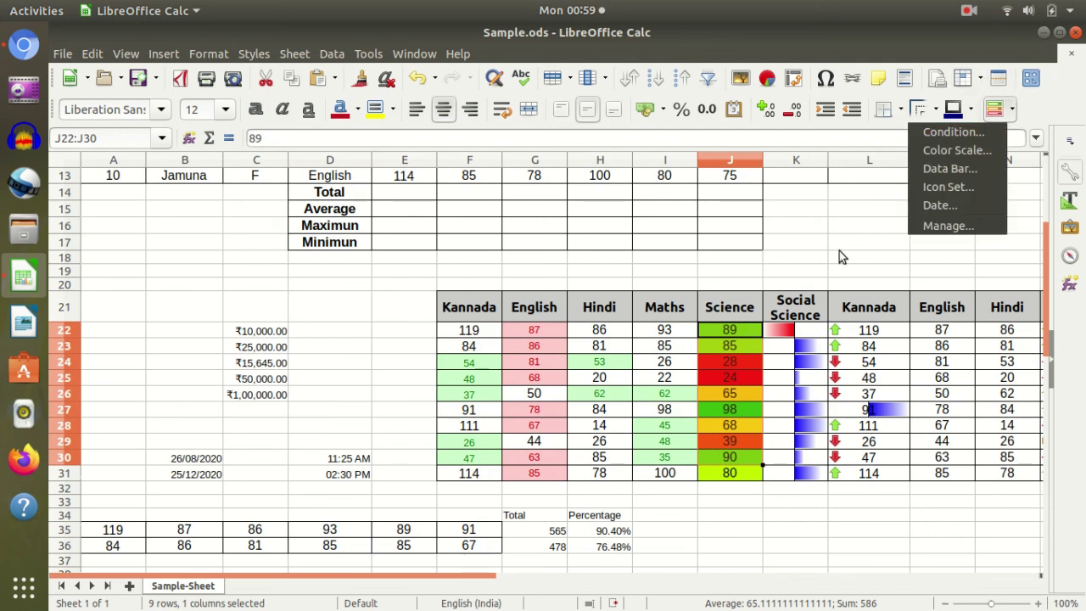
pyautogui.click(680, 424)
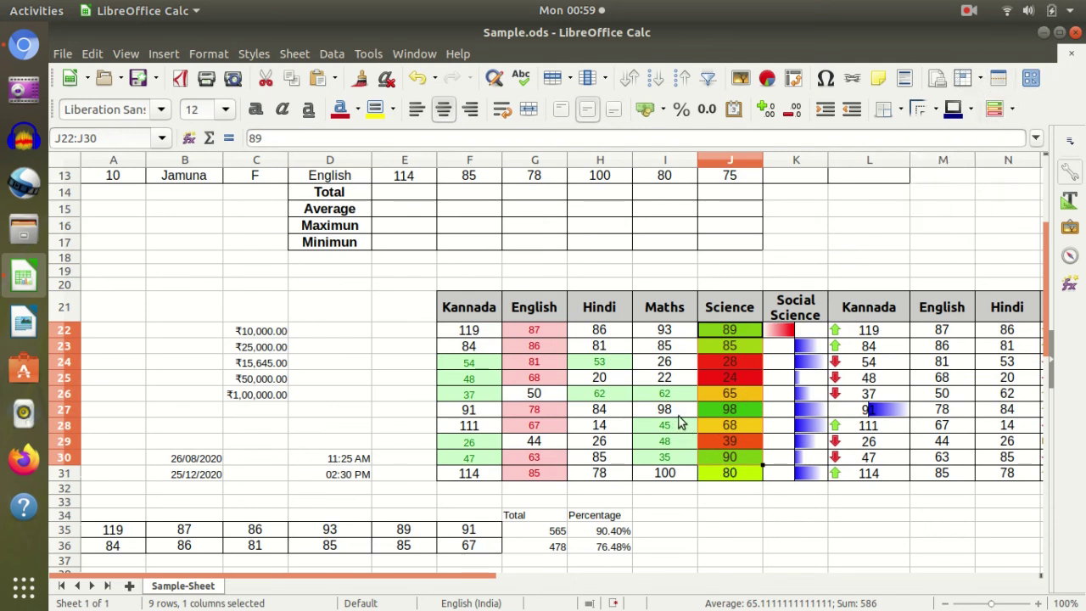
pyautogui.click(623, 382)
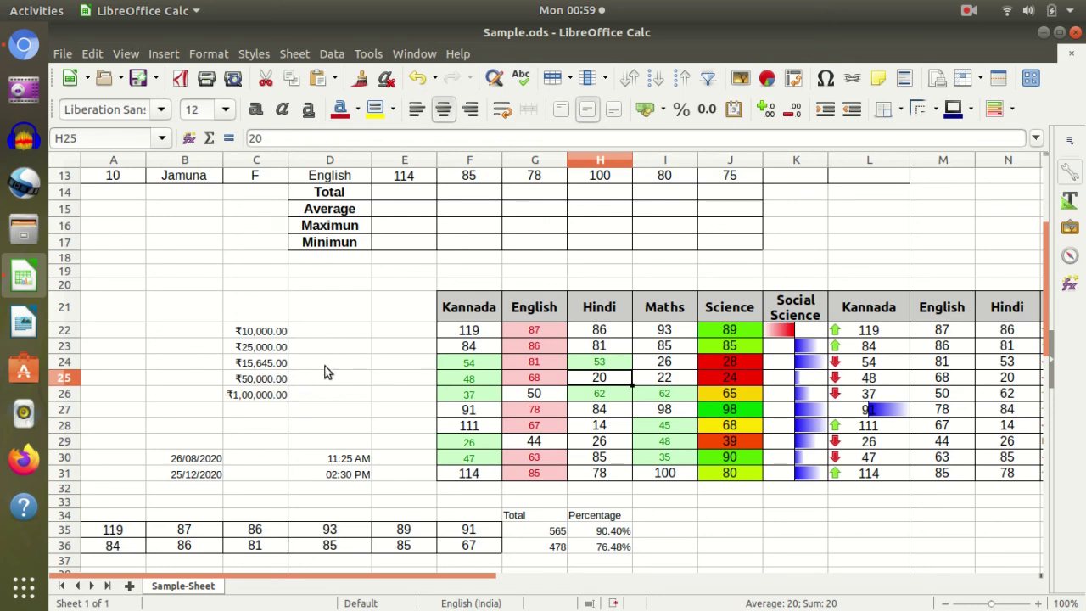
pyautogui.hotkey('ctrl', 'q')
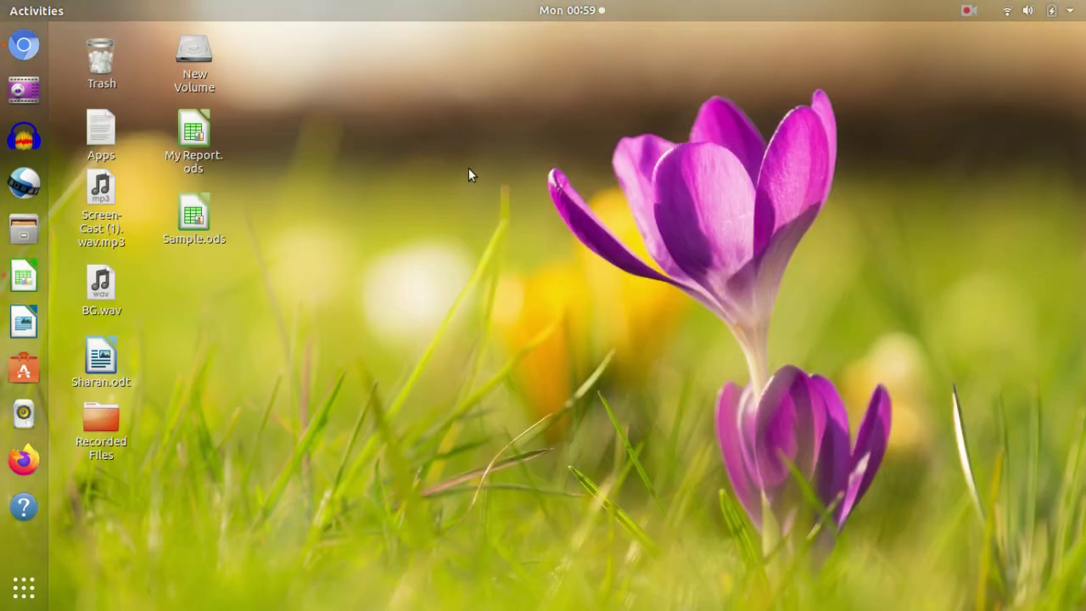